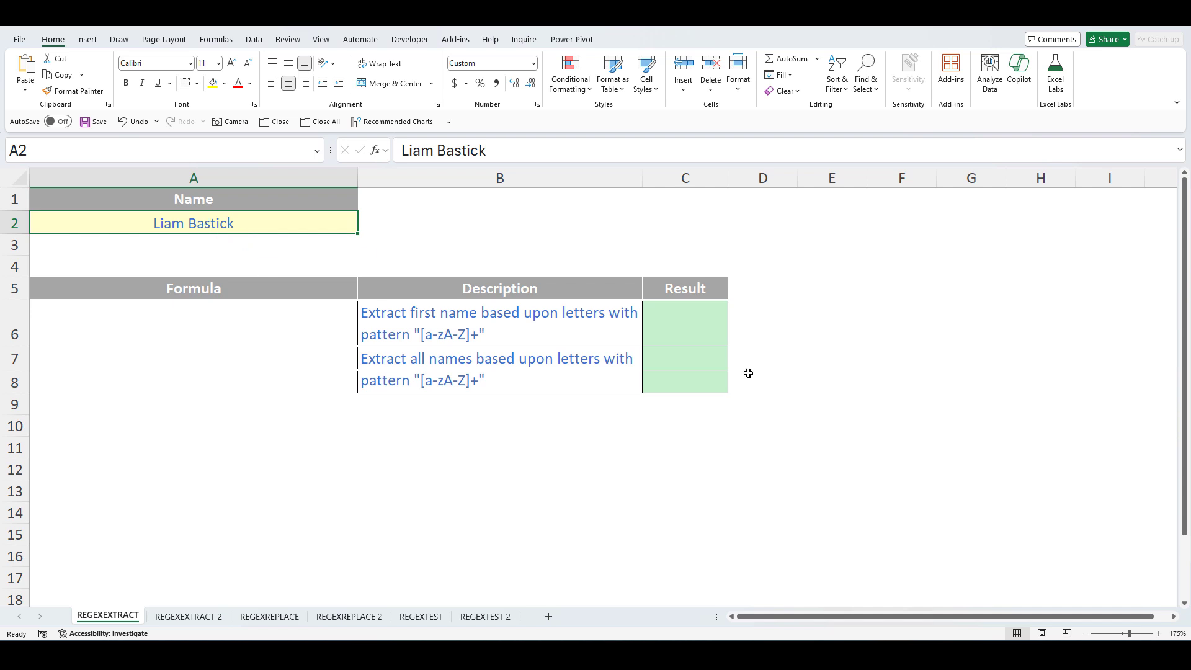
- Enter =REGEXEXTRACT(A2,"[a-zA-Z]+") in C6 to pull the first name from A2
{"action": "left_click", "coordinate": [703, 324]}
{"action": "type", "text": "="}
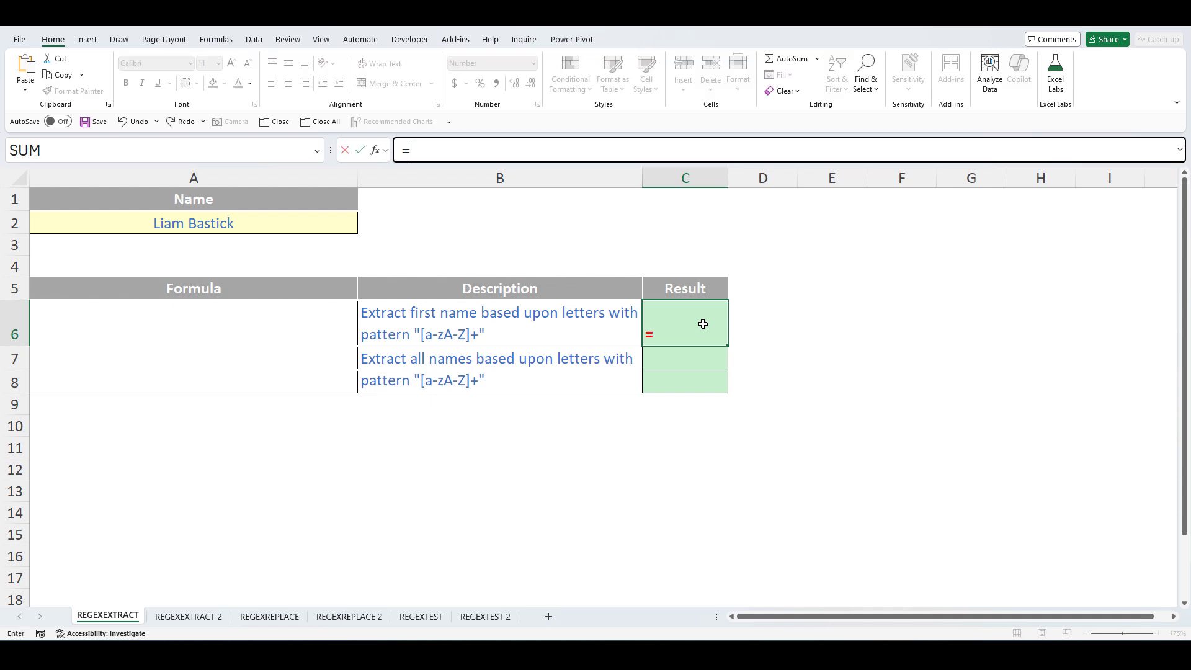
{"action": "type", "text": "regex"}
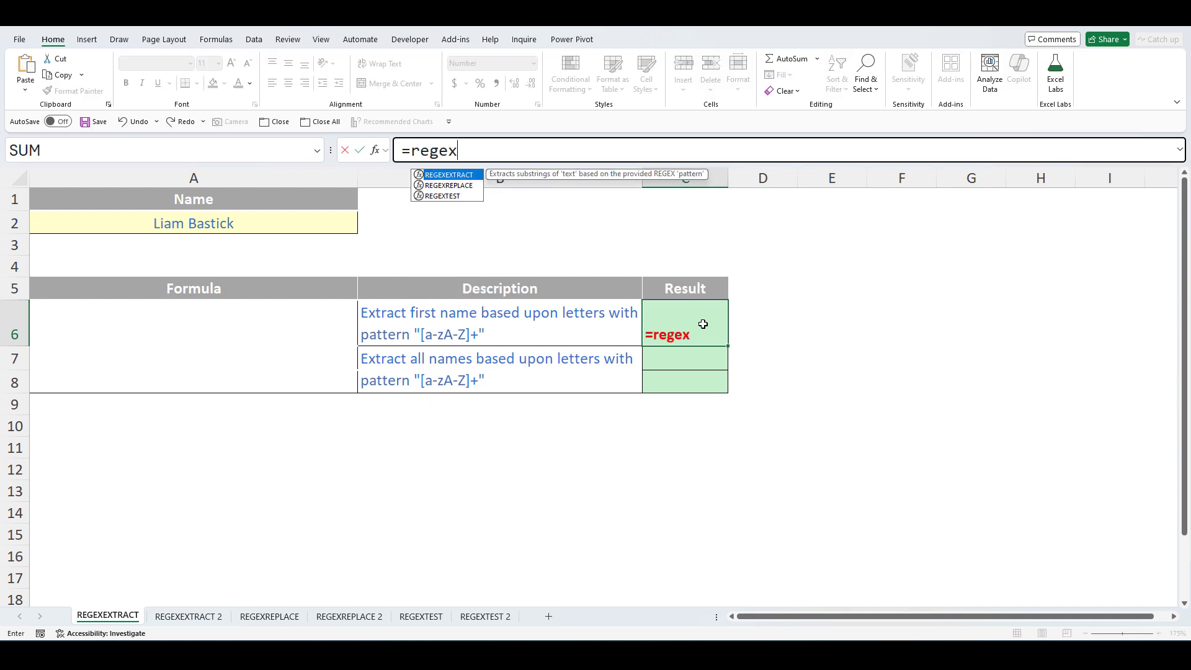
{"action": "key", "text": "Tab"}
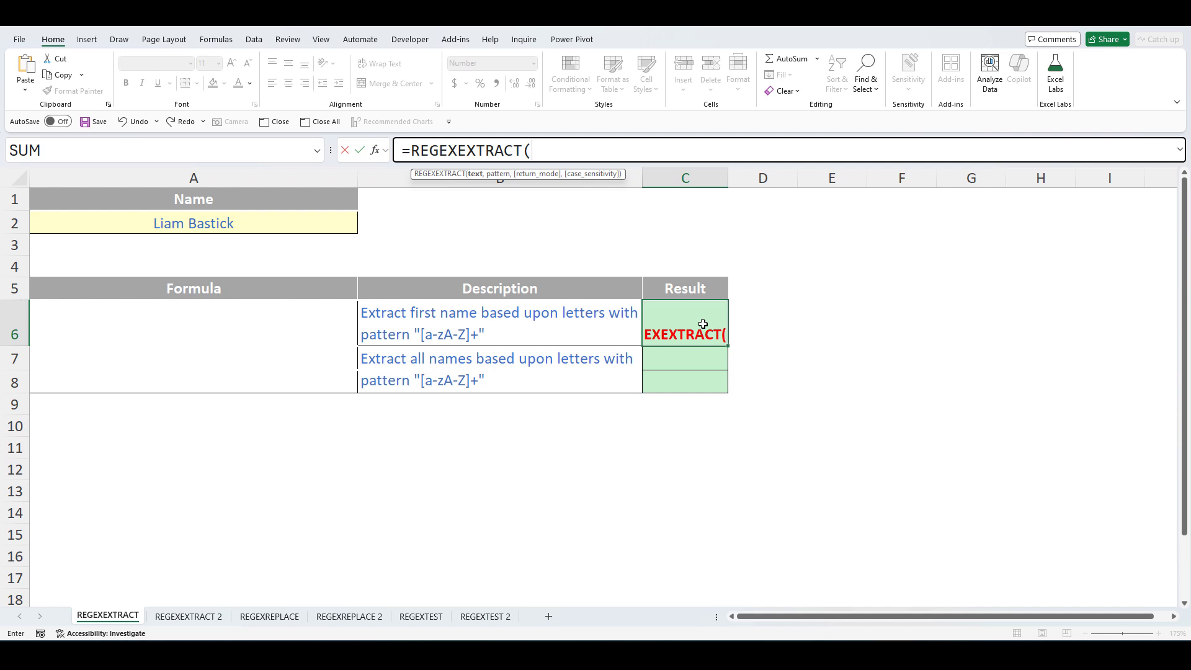
{"action": "left_click", "coordinate": [204, 224]}
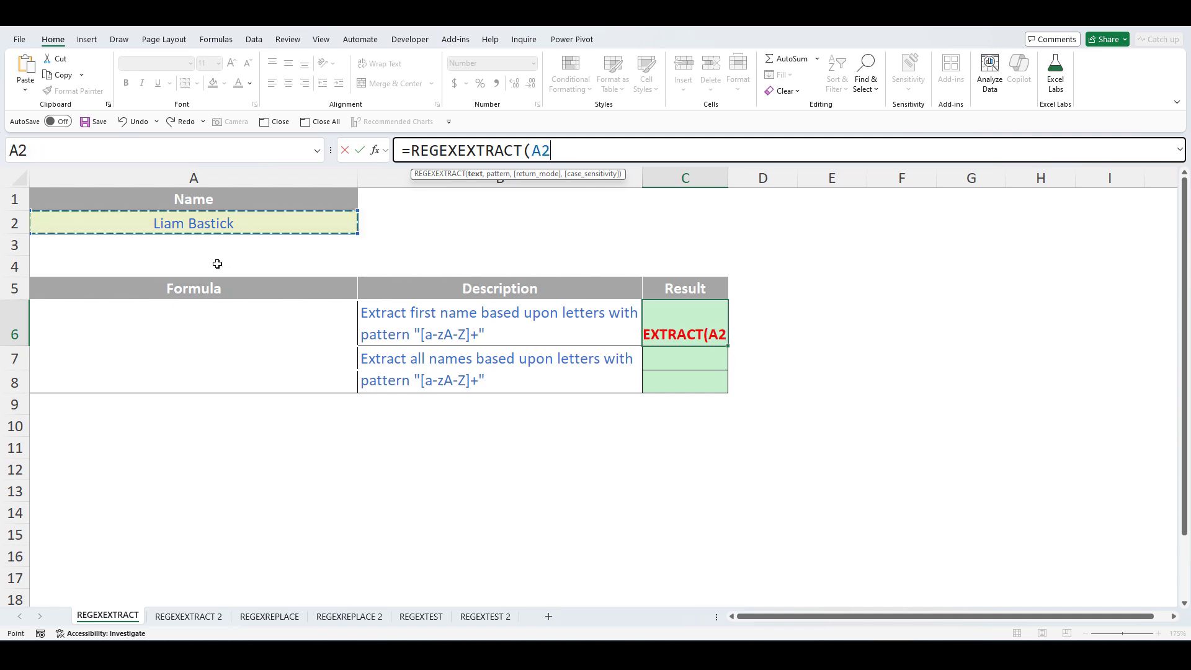
{"action": "type", "text": ","}
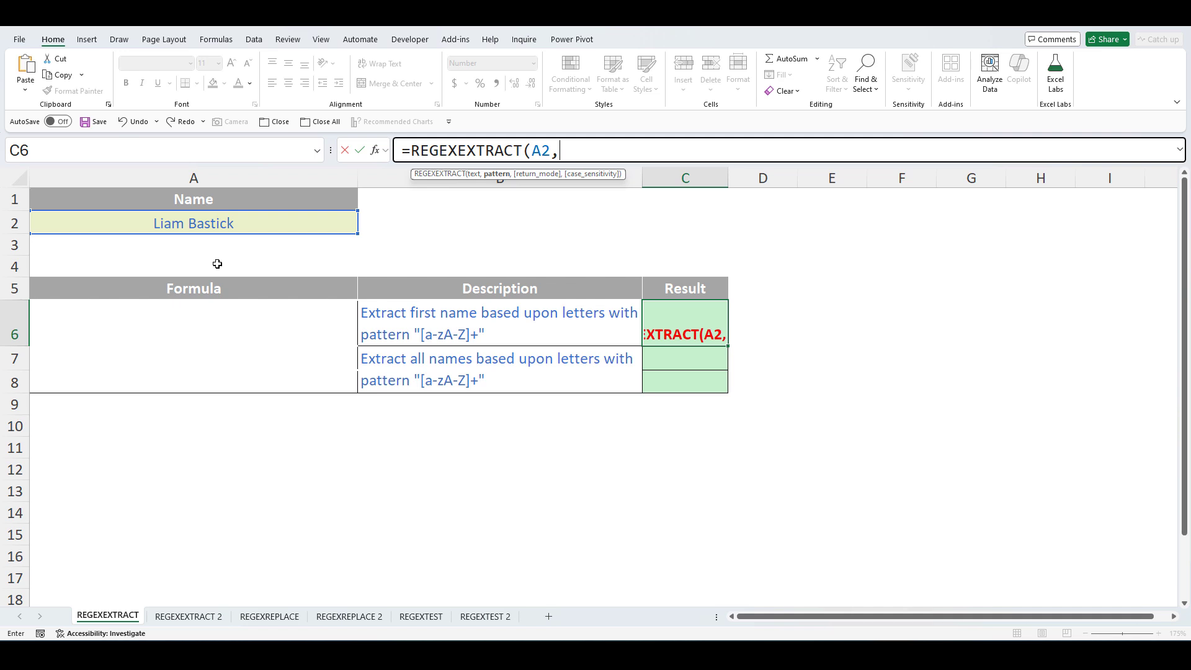
{"action": "type", "text": "\""}
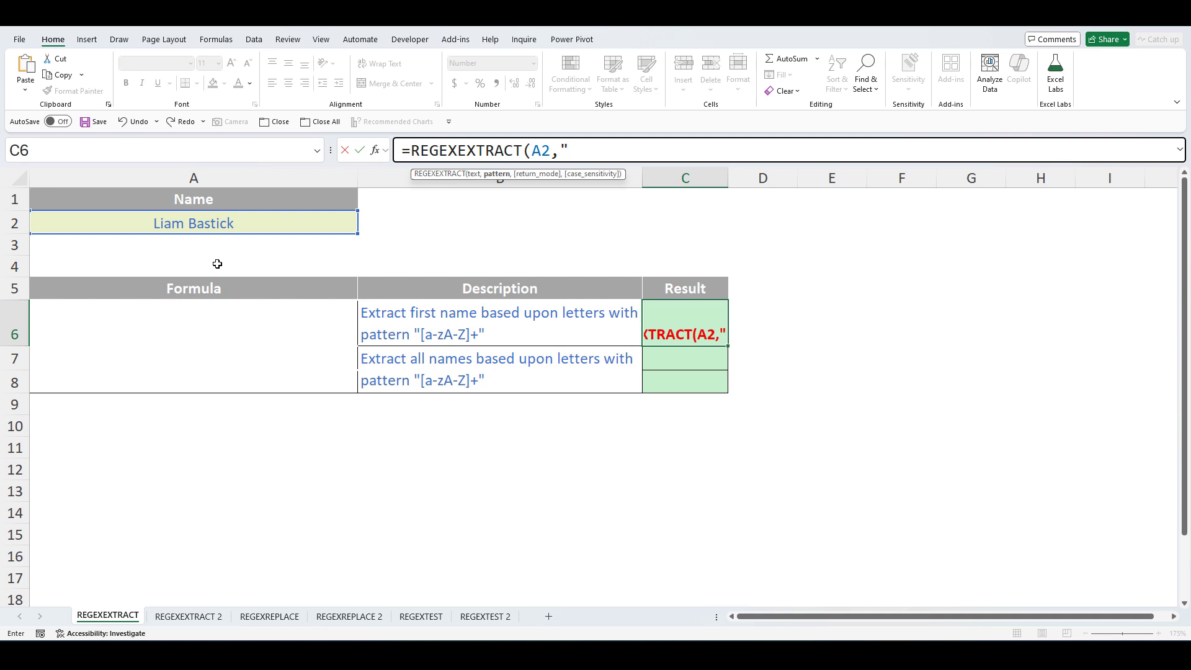
{"action": "type", "text": "["}
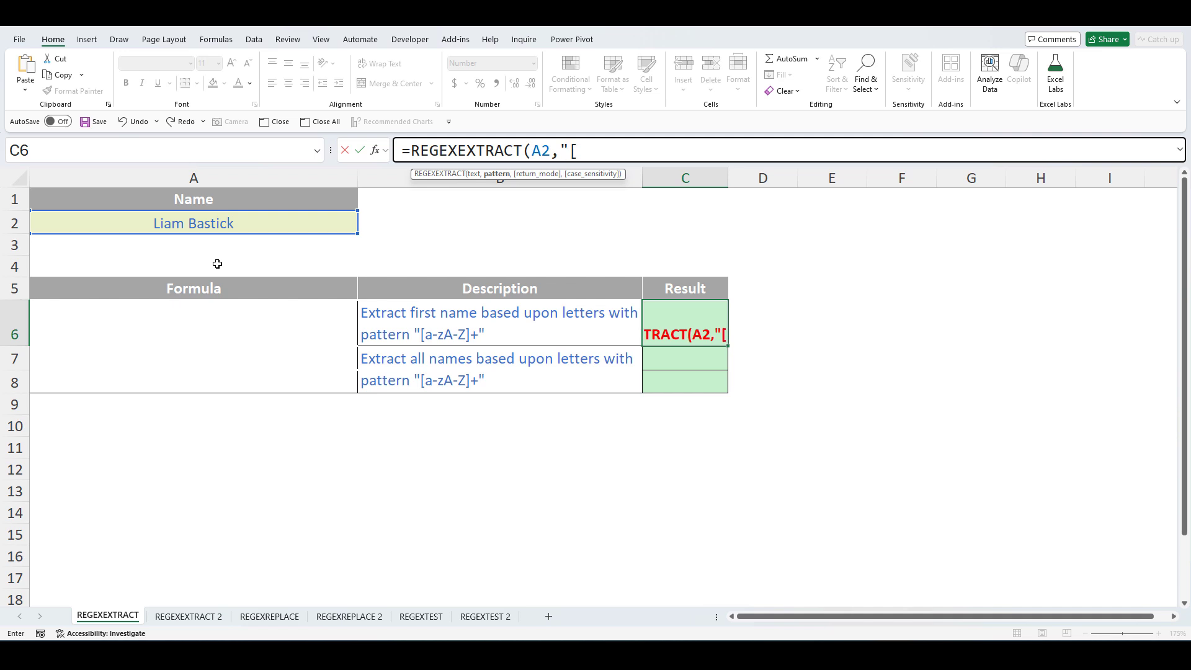
{"action": "type", "text": "a-z"}
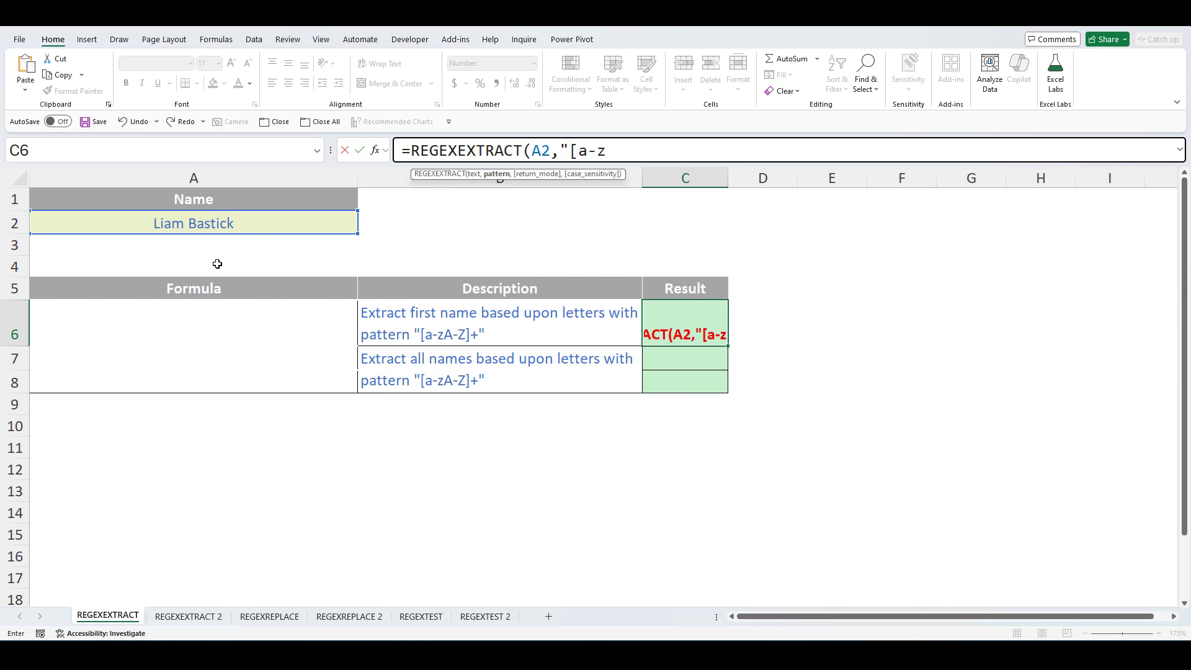
{"action": "type", "text": "A-Z"}
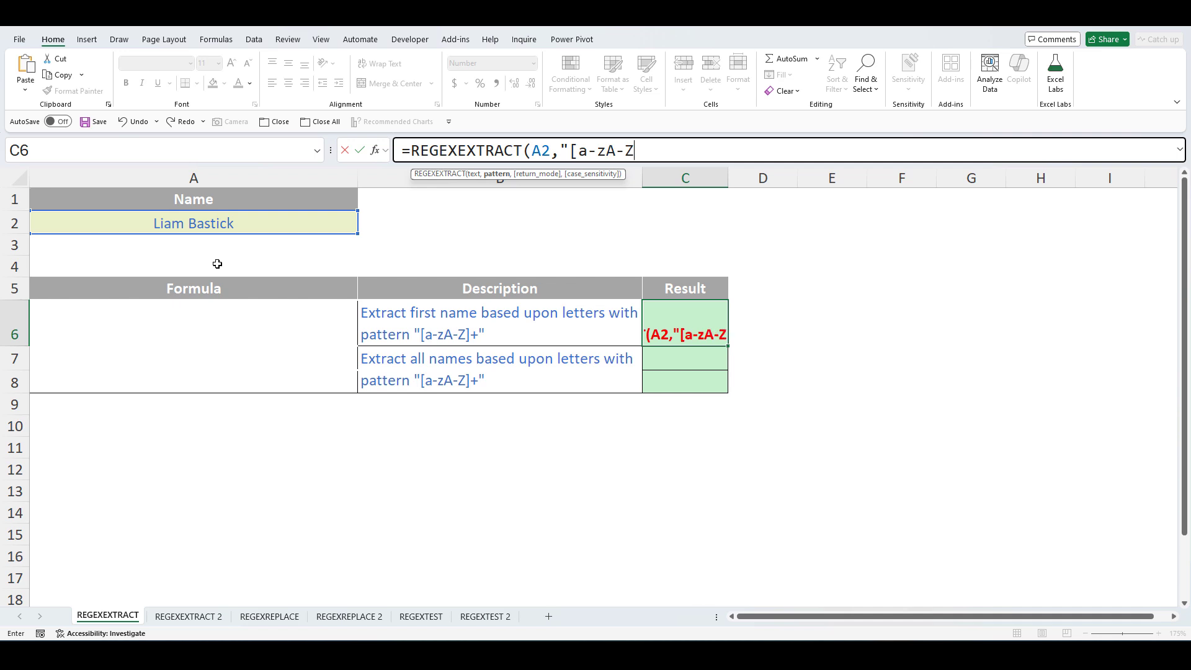
{"action": "type", "text": "]+"}
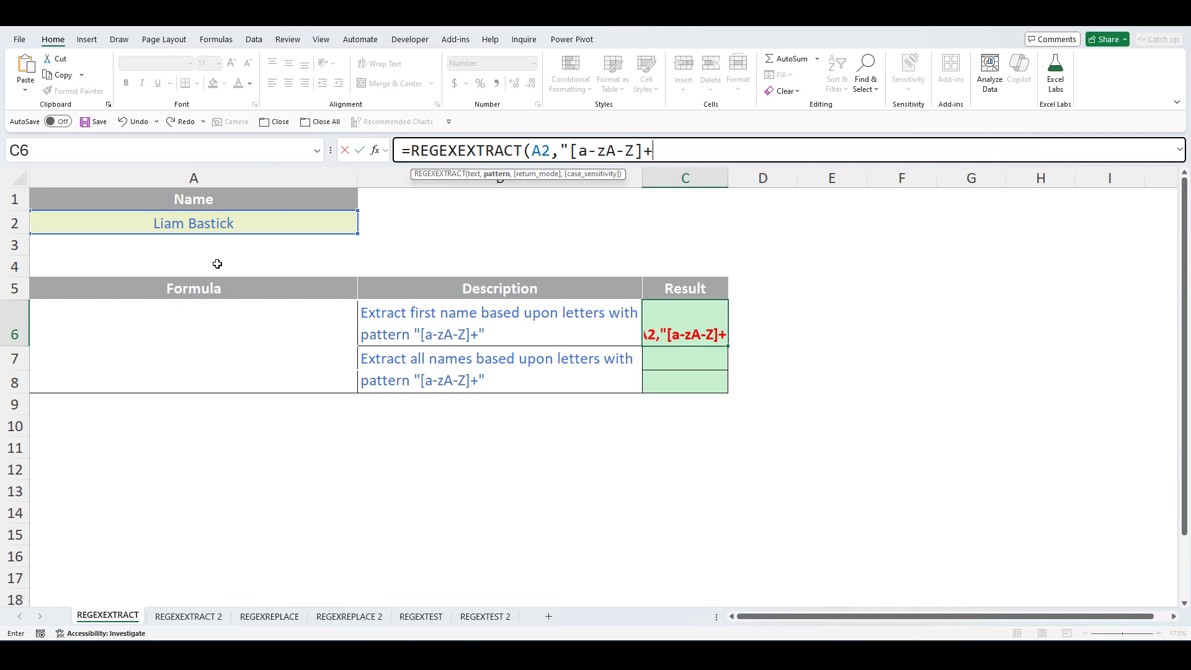
{"action": "type", "text": "\""}
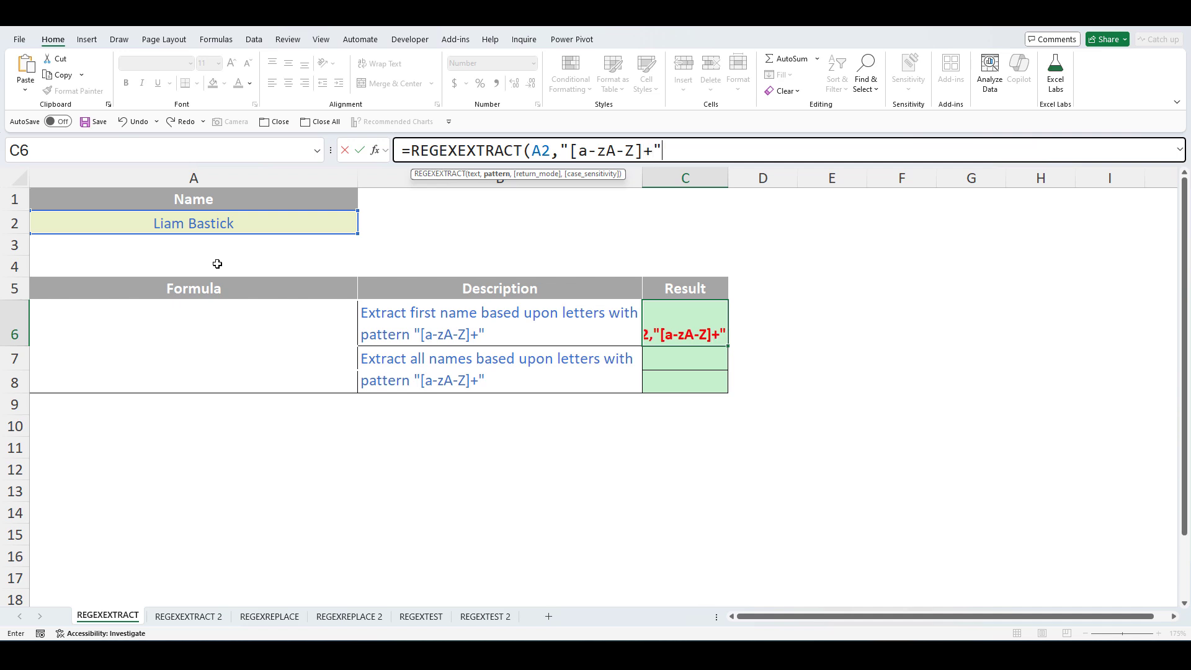
{"action": "type", "text": ")"}
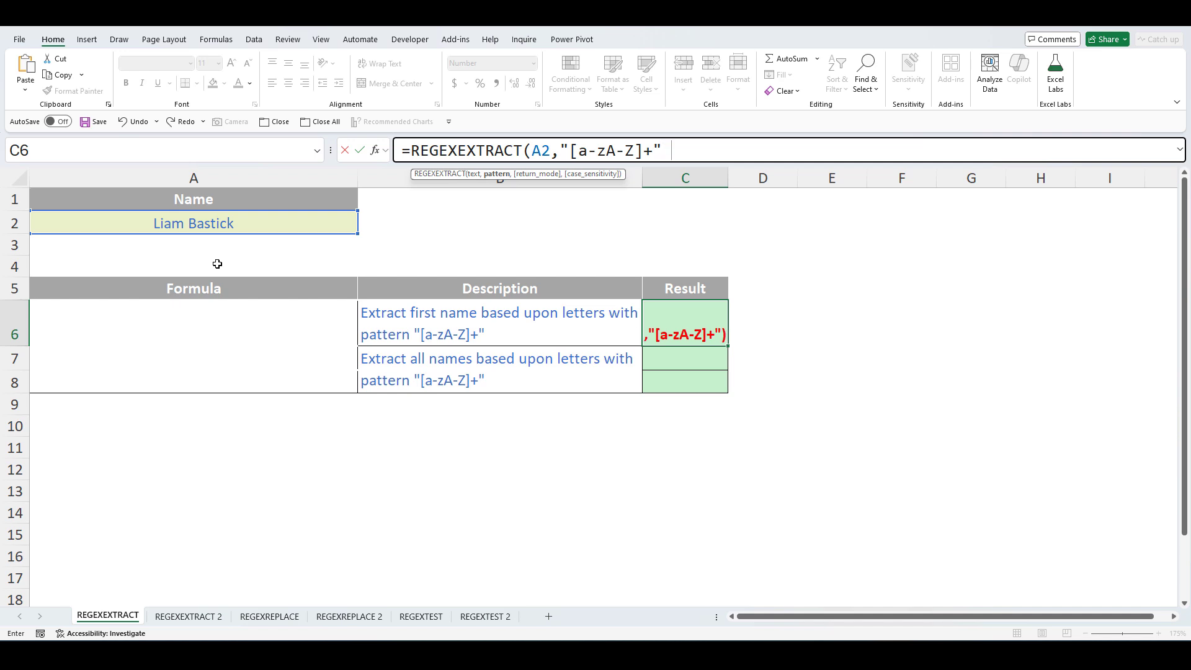
{"action": "key", "text": "Return"}
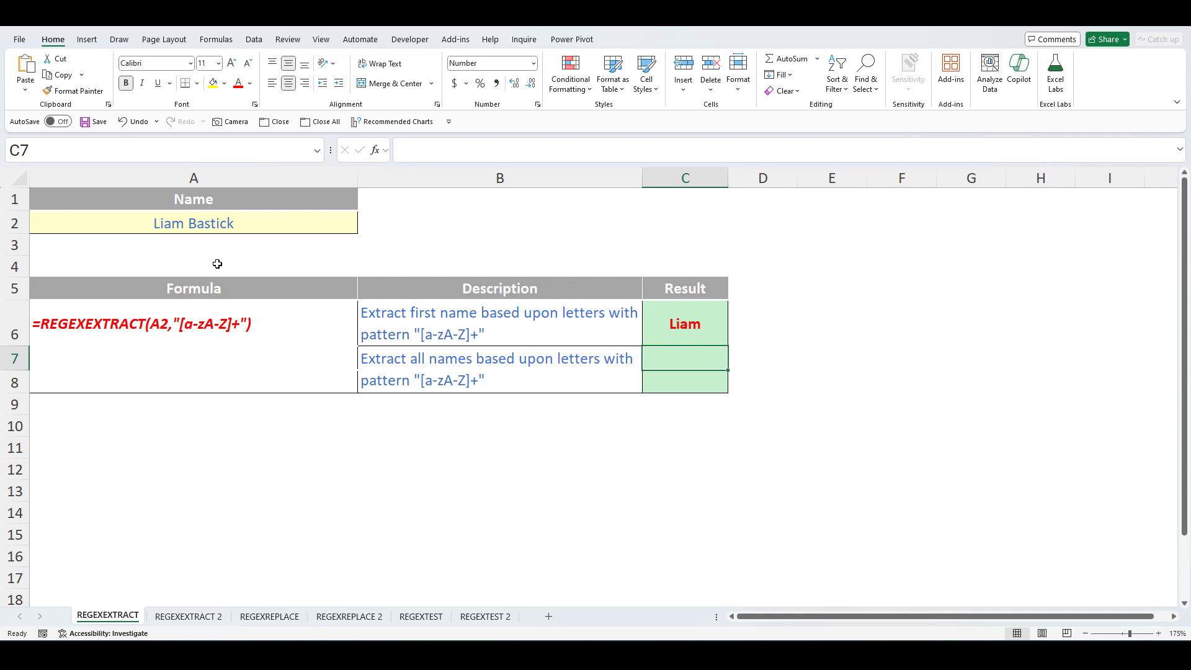
- Copy the REGEXEXTRACT formula text from C6 in the formula bar
{"action": "left_click", "coordinate": [692, 327]}
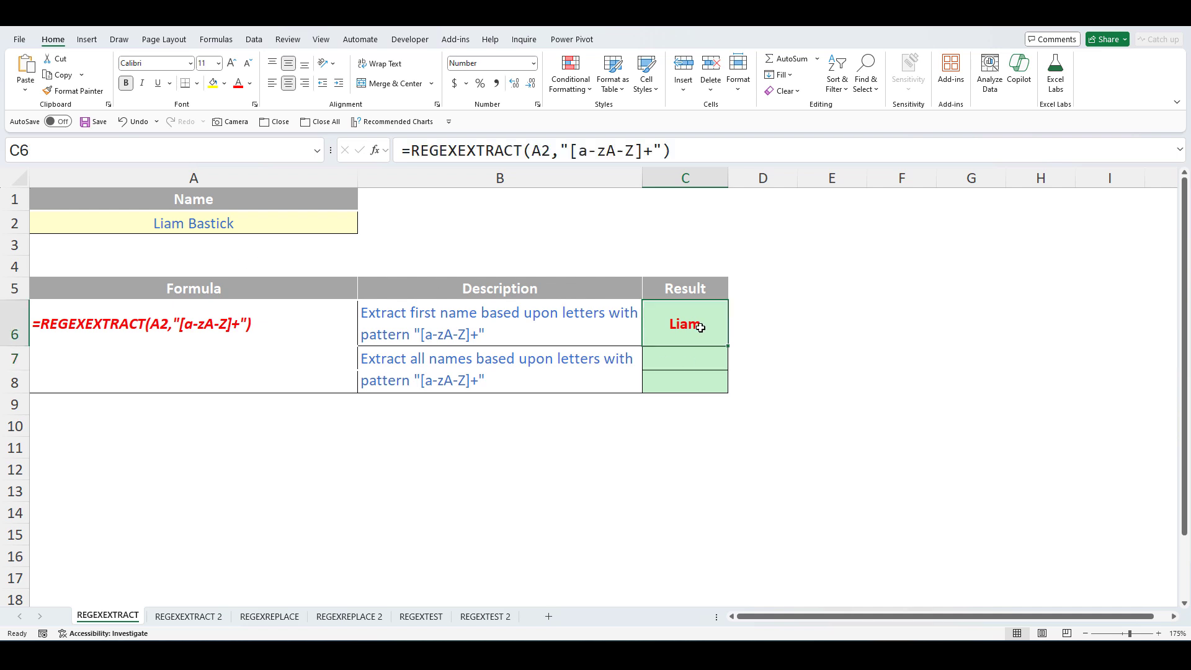
{"action": "left_click", "coordinate": [397, 159]}
{"action": "left_click_drag", "start_coordinate": [400, 152], "coordinate": [777, 174]}
{"action": "key", "text": "ctrl+c"}
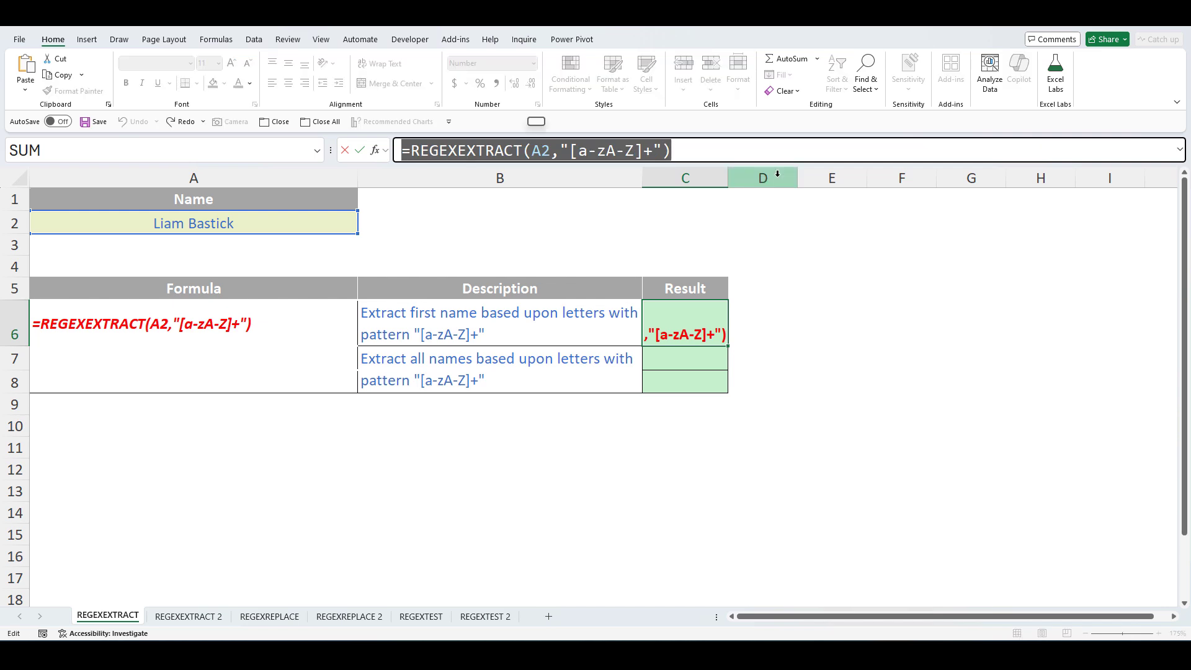
{"action": "key", "text": "Return"}
- Paste the formula into C7 with return mode 1 so both names spill across C7:D7
{"action": "left_click", "coordinate": [605, 149]}
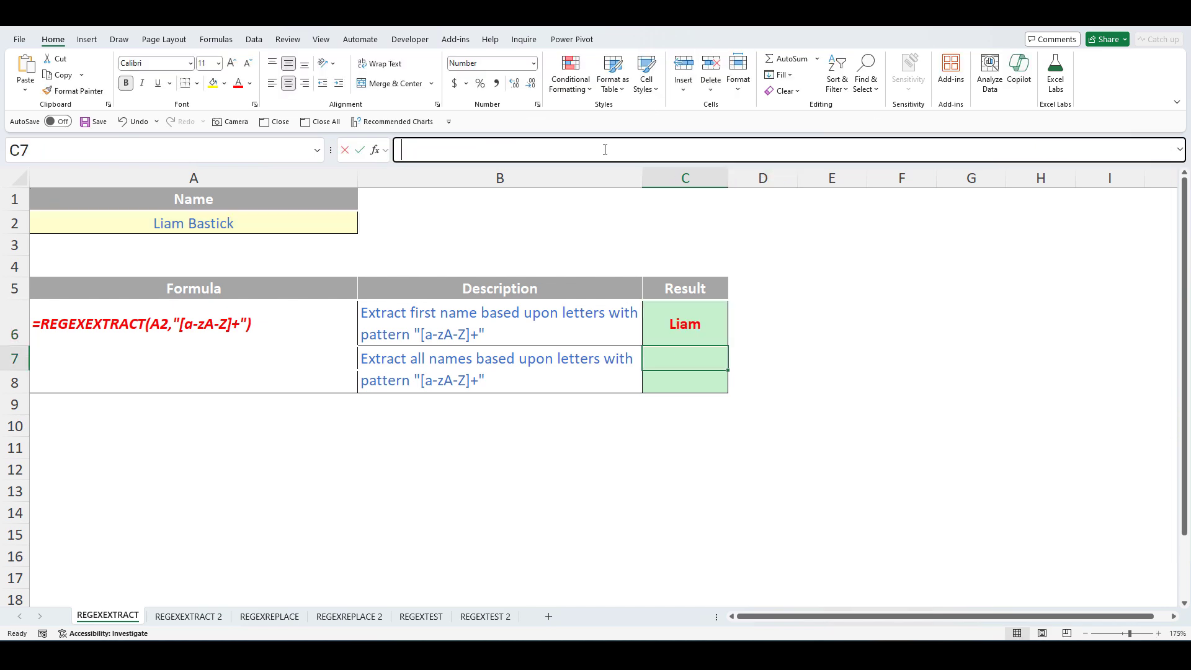
{"action": "key", "text": "ctrl+v"}
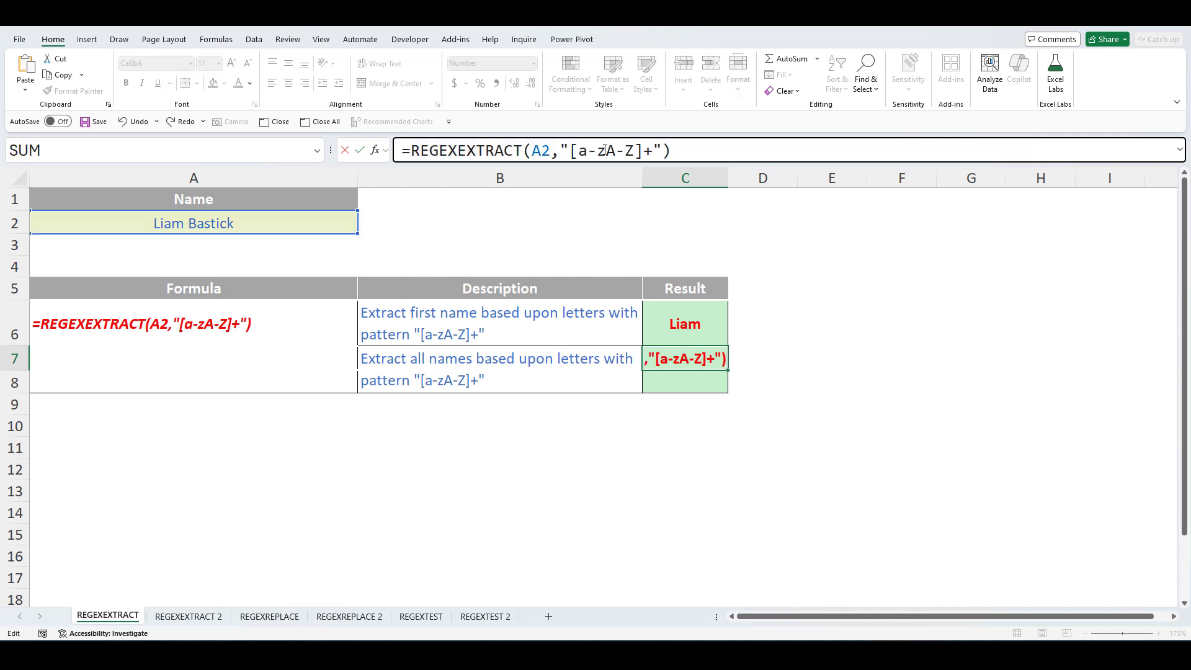
{"action": "key", "text": "Left"}
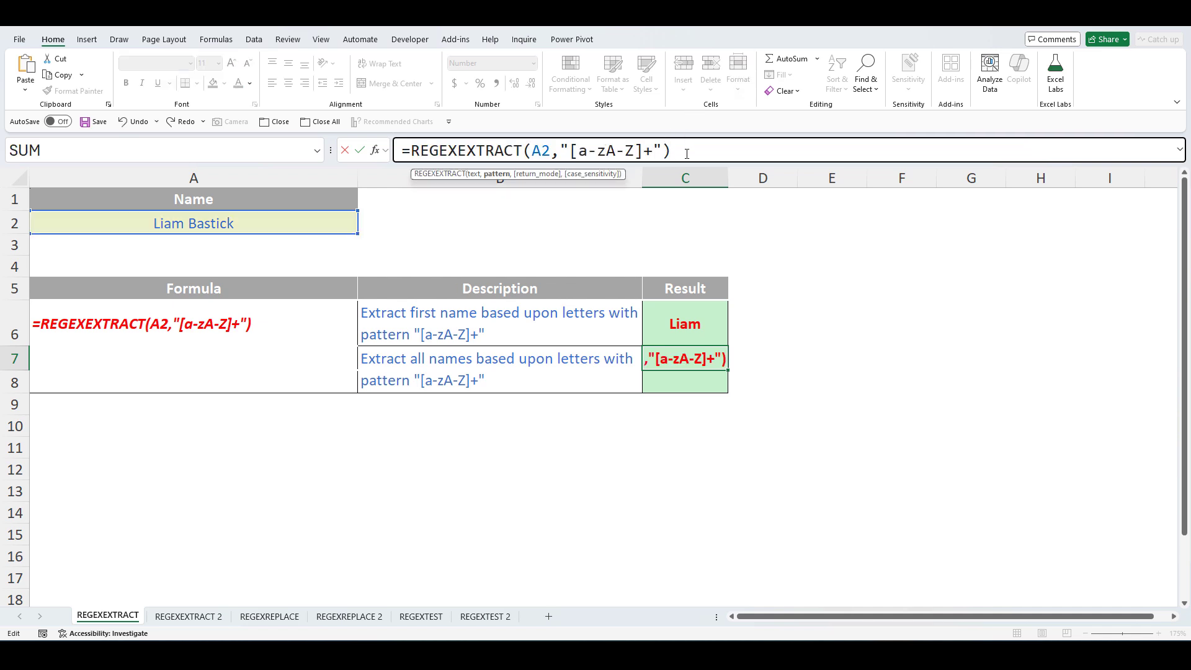
{"action": "type", "text": ","}
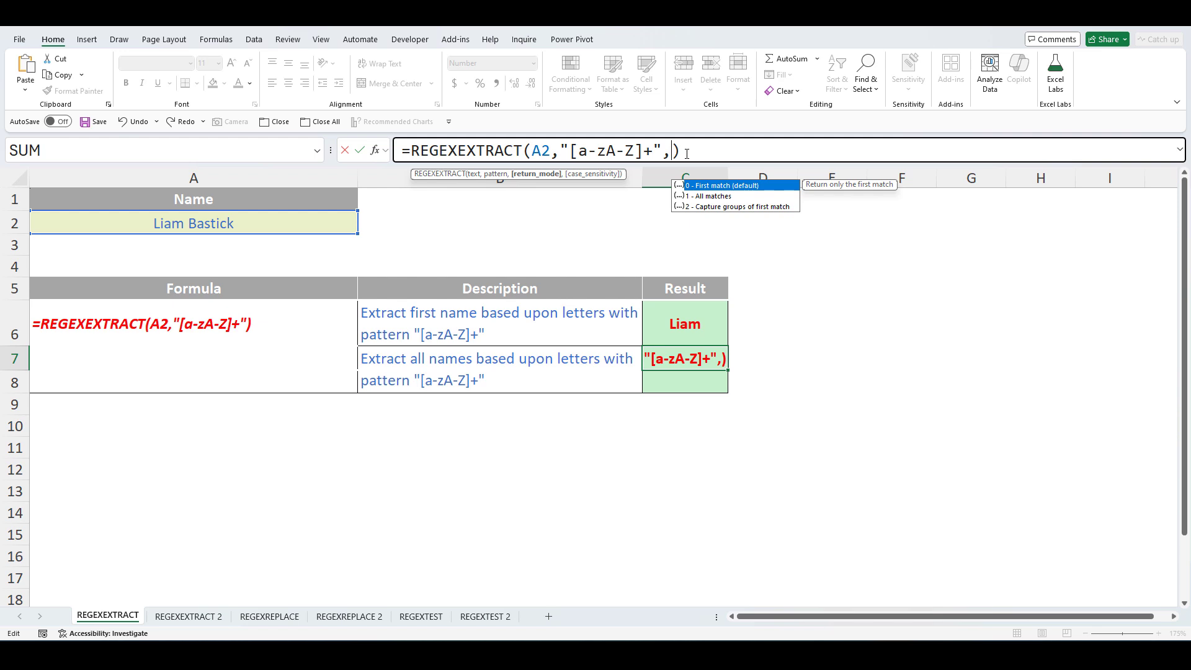
{"action": "type", "text": "1"}
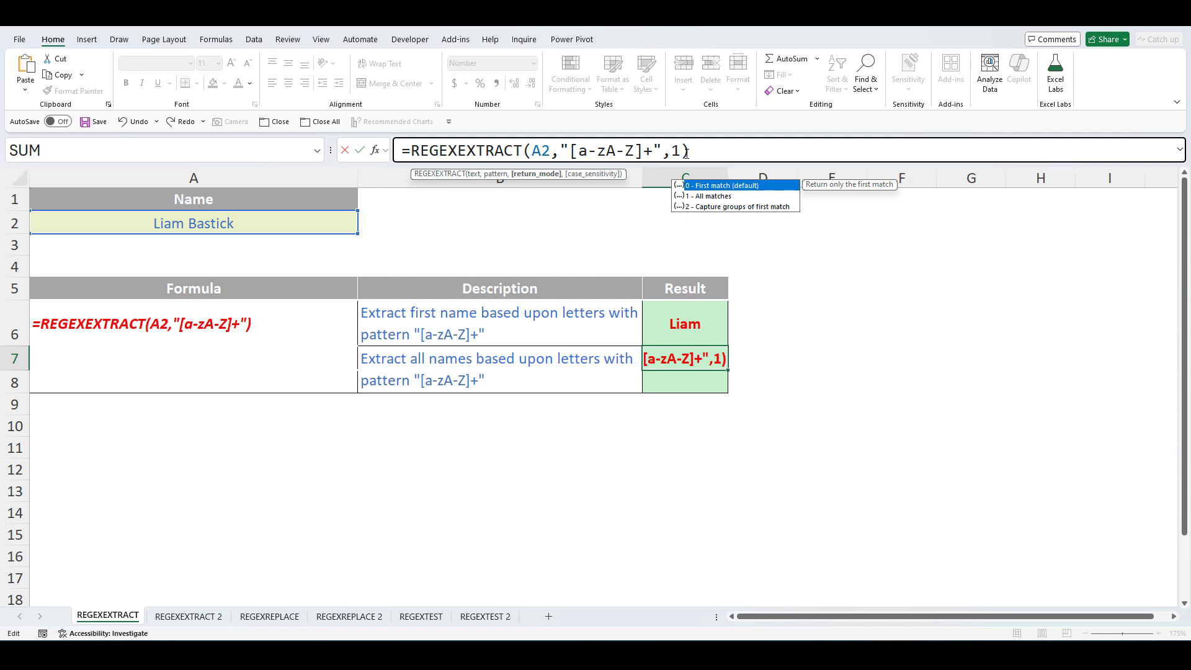
{"action": "type", "text": ","}
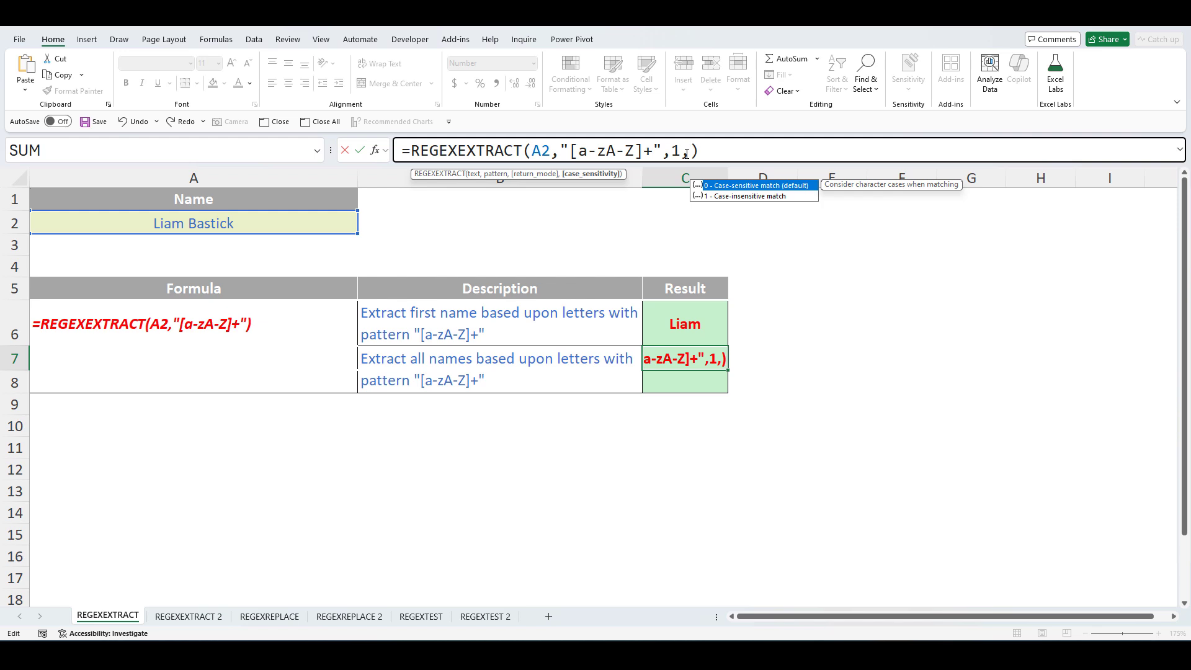
{"action": "key", "text": "BackSpace"}
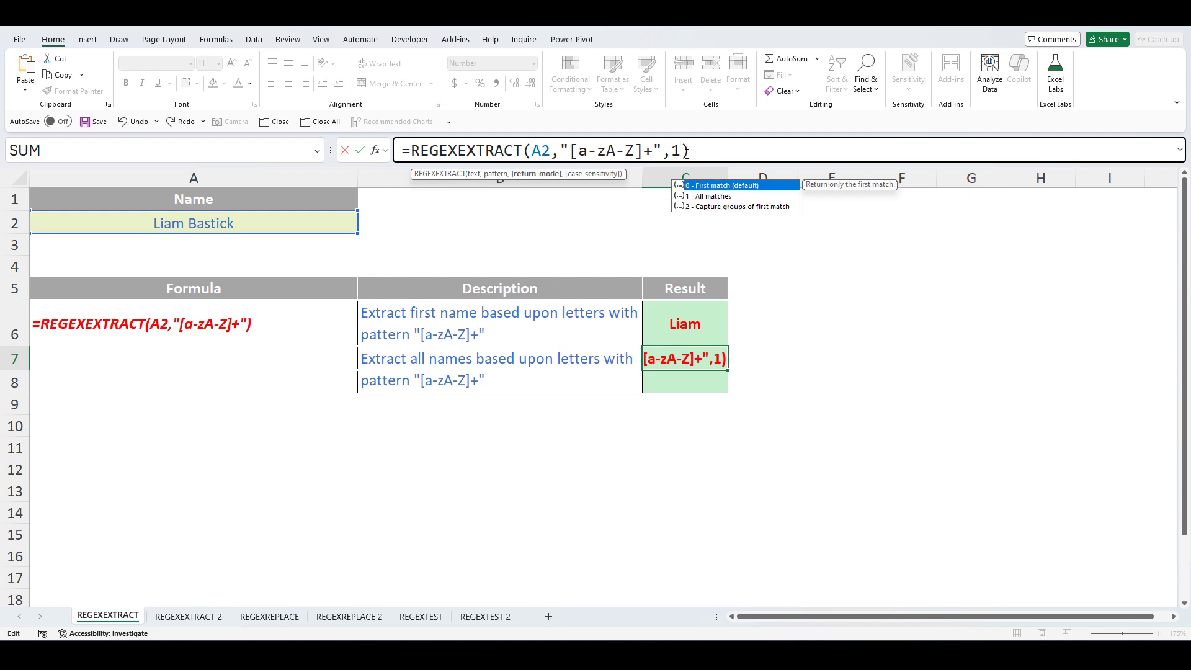
{"action": "key", "text": "Return"}
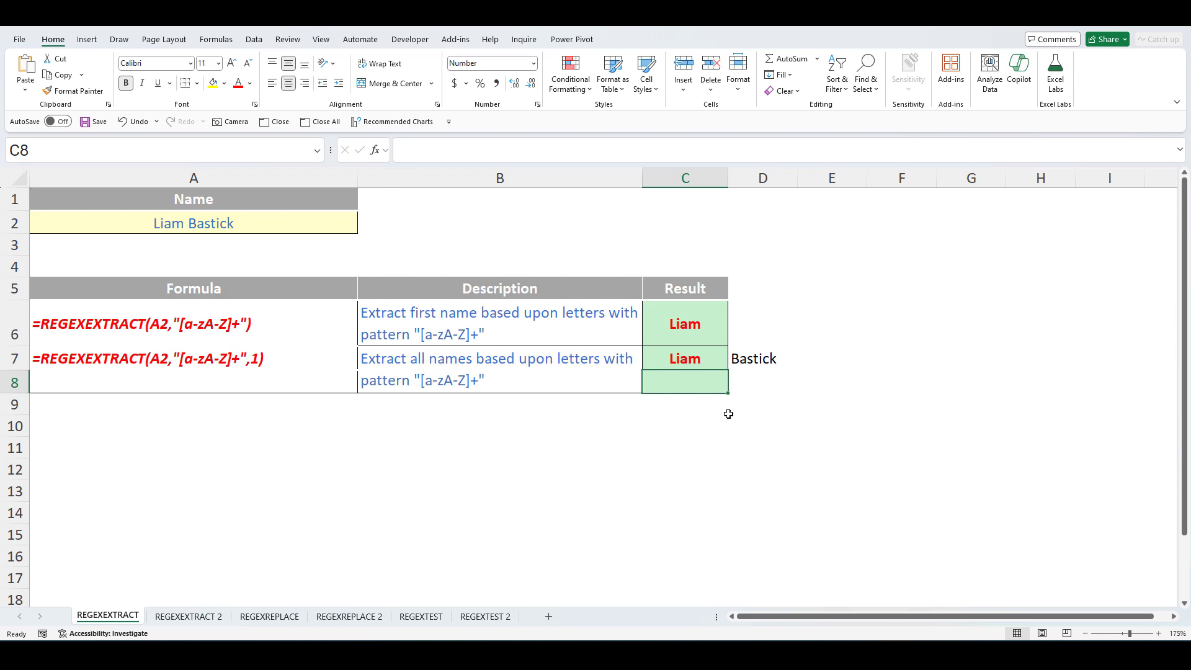
- Wrap C7's formula in TRANSPOSE to list Liam and Bastick down C7:C8, then go to REGEXEXTRACT 2
{"action": "left_click", "coordinate": [697, 359]}
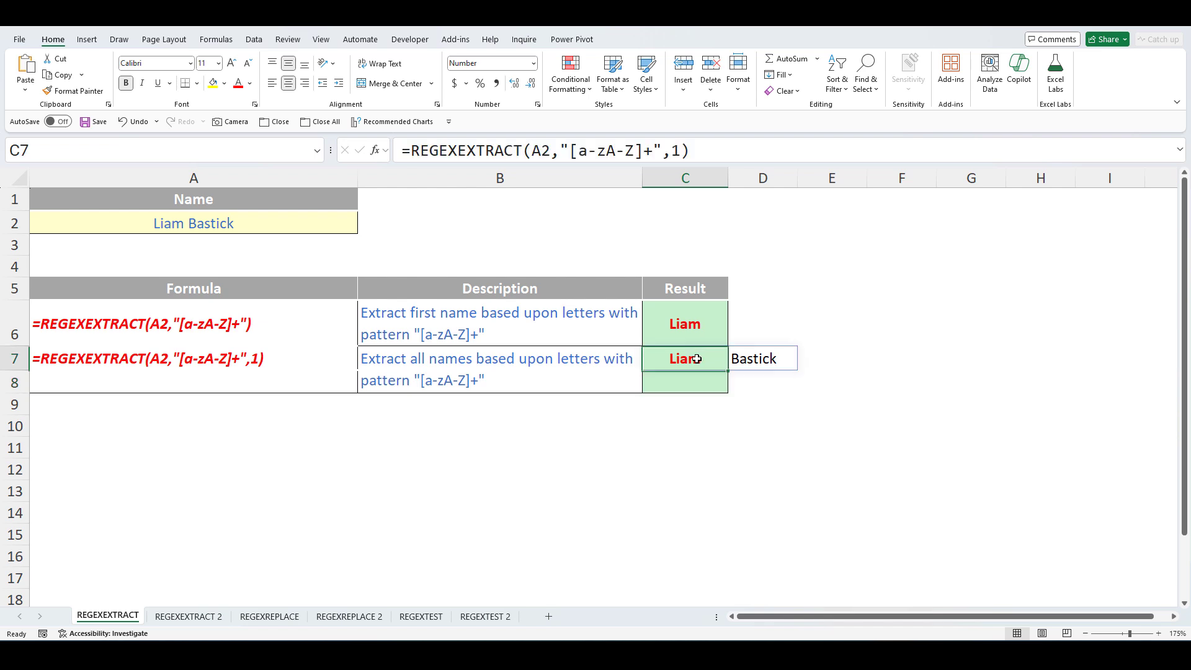
{"action": "left_click", "coordinate": [417, 151]}
{"action": "type", "text": "trans"}
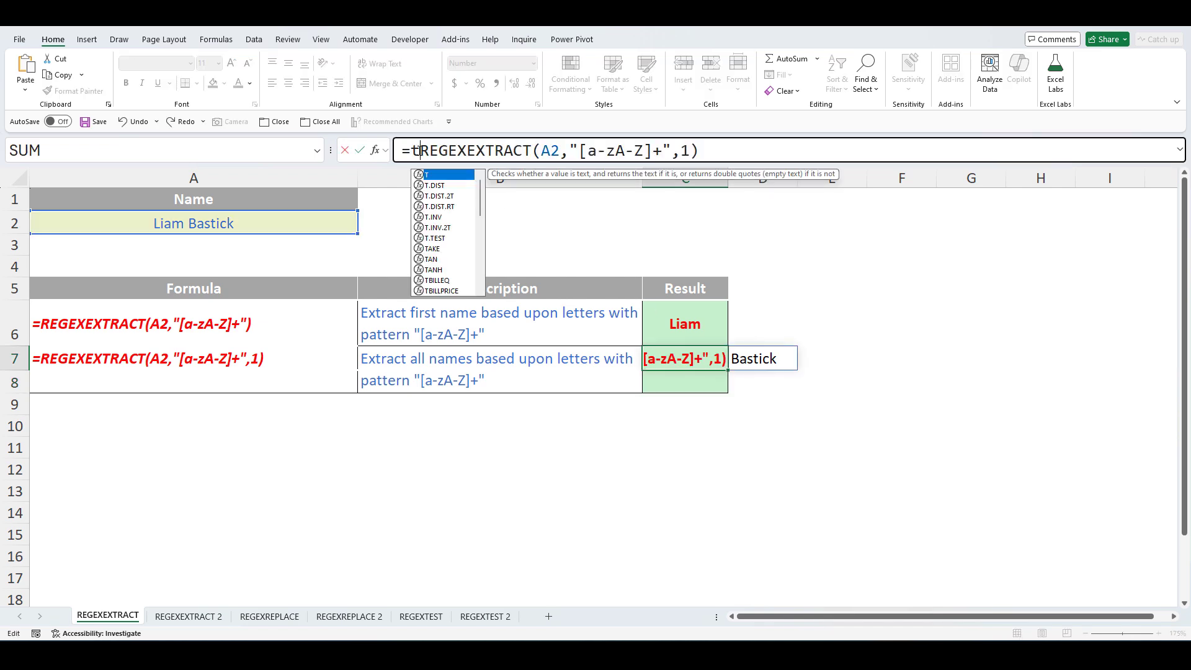
{"action": "type", "text": "po"}
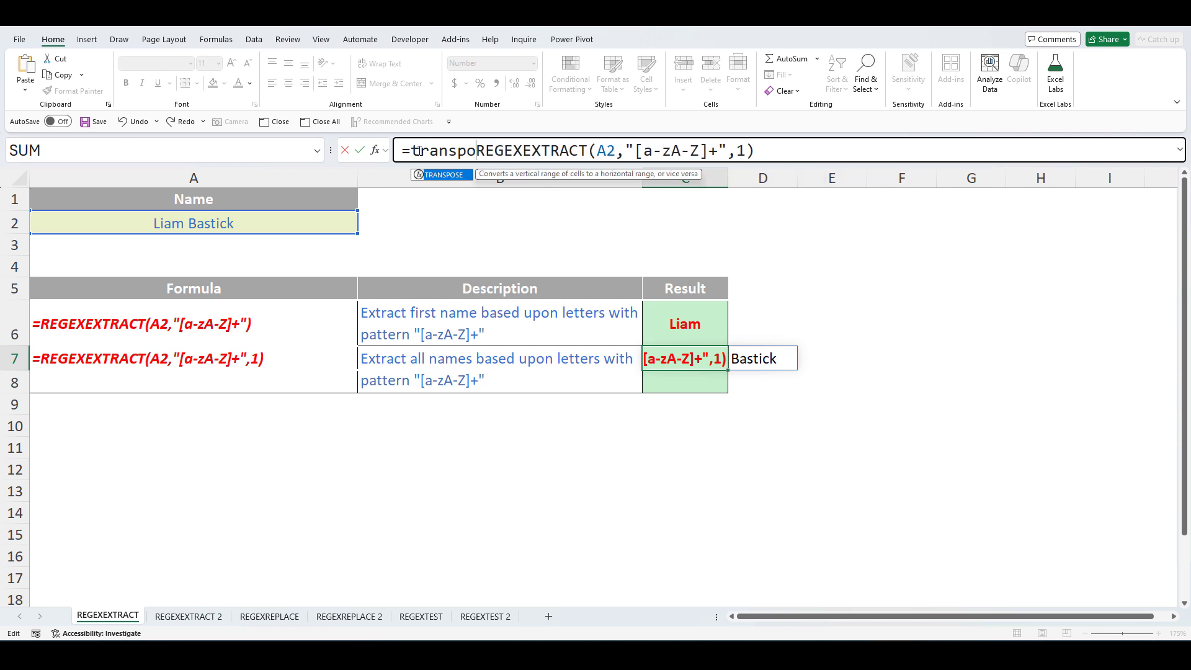
{"action": "key", "text": "Tab"}
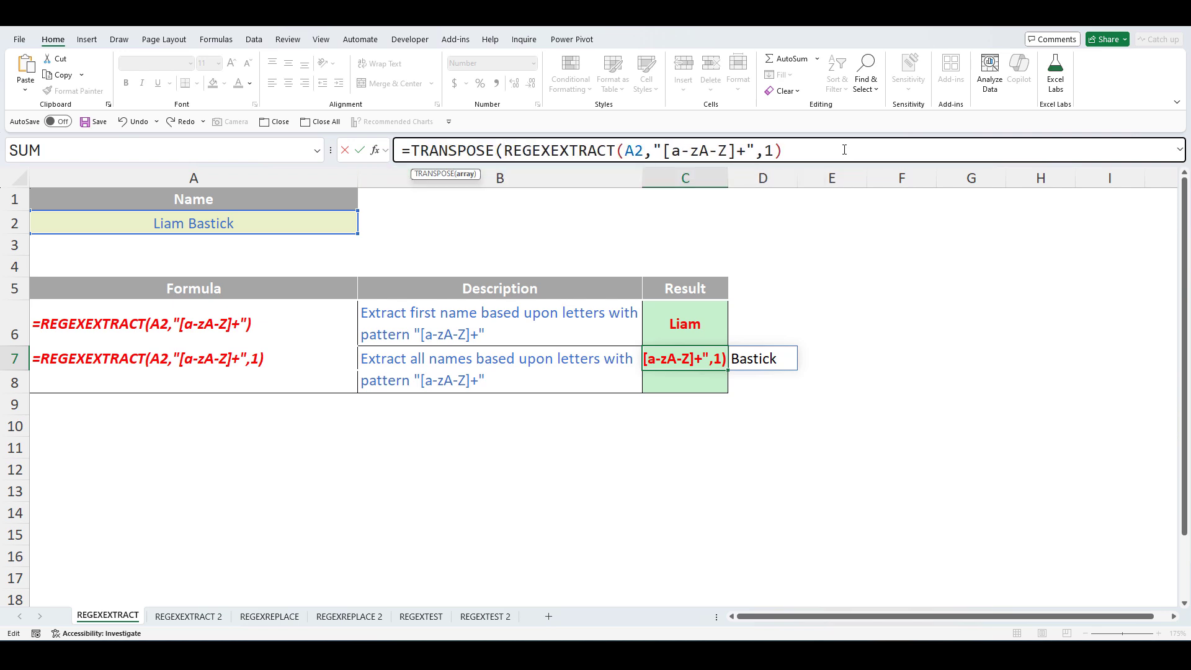
{"action": "left_click", "coordinate": [845, 150]}
{"action": "type", "text": ")"}
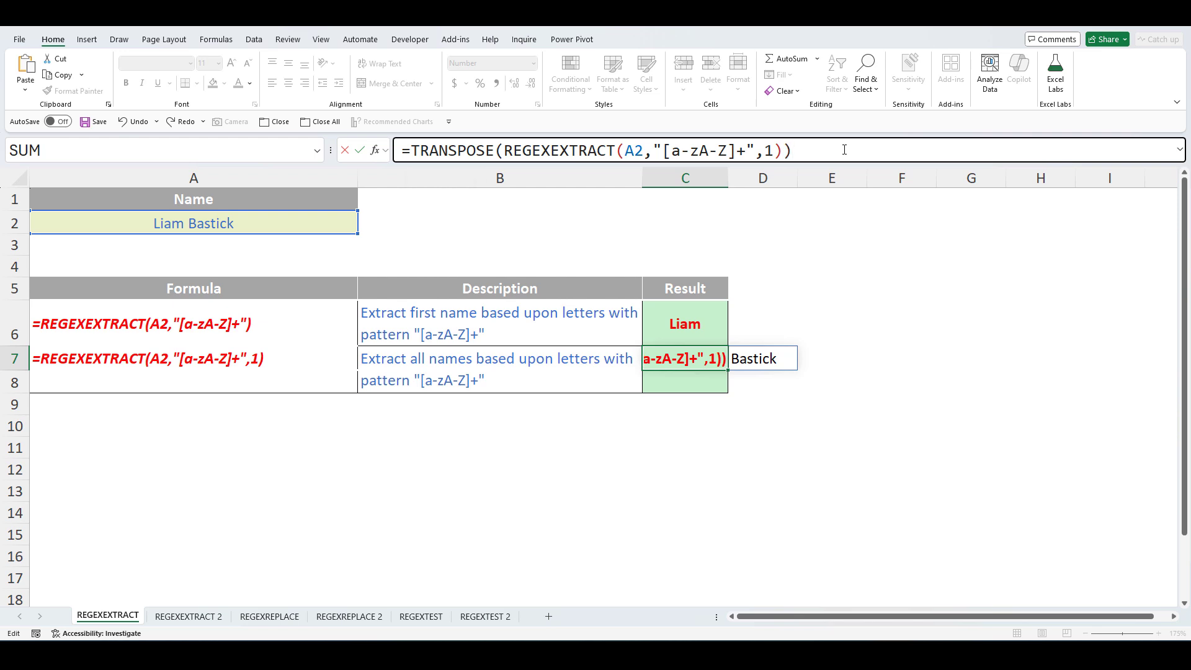
{"action": "key", "text": "Return"}
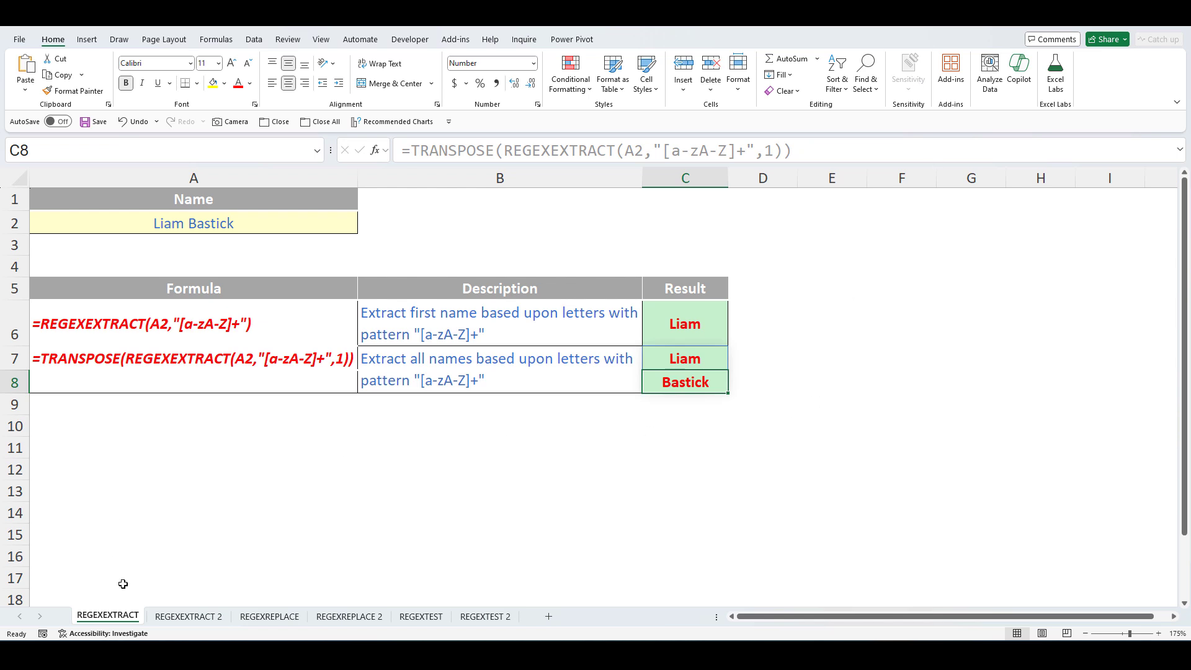
{"action": "left_click", "coordinate": [171, 617]}
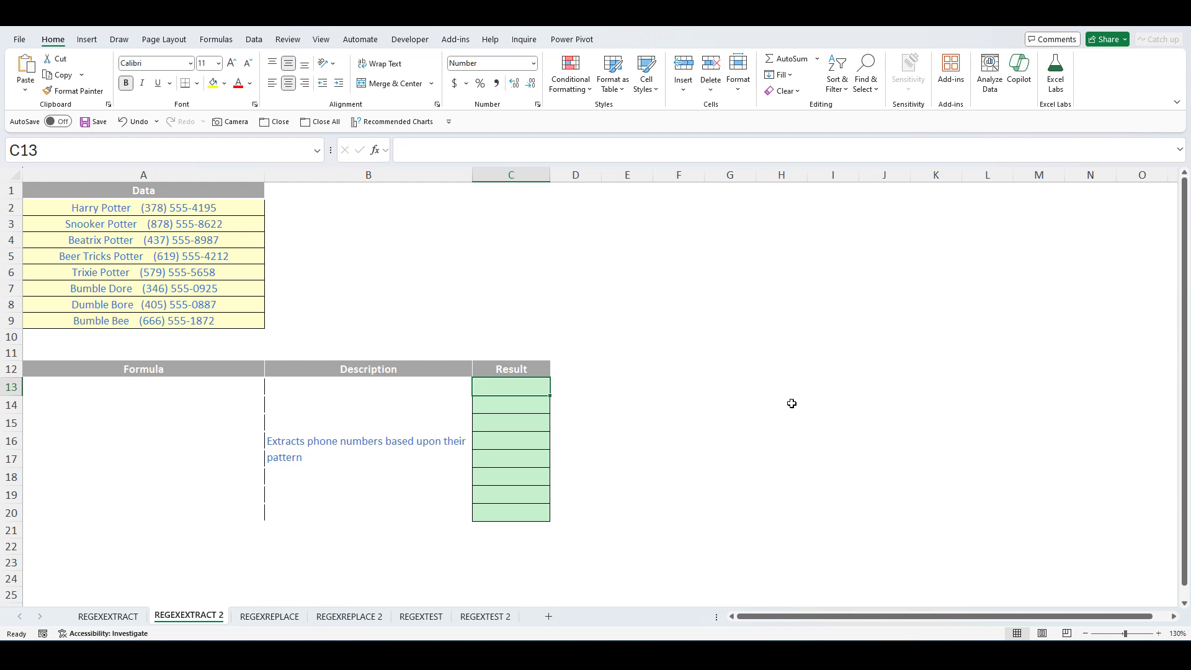
- Enter =REGEXEXTRACT(A2:A9,"[0-9()]+ [0-9-]+",1) in C13 to spill all eight phone numbers
{"action": "type", "text": "=reg"}
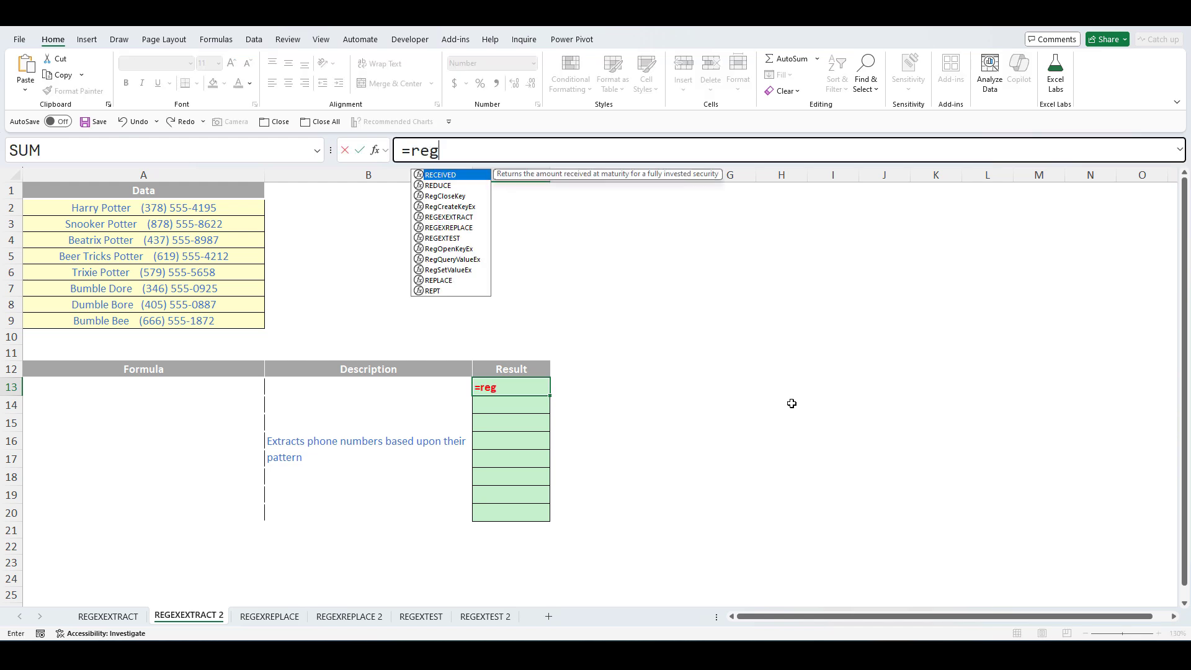
{"action": "type", "text": "ex"}
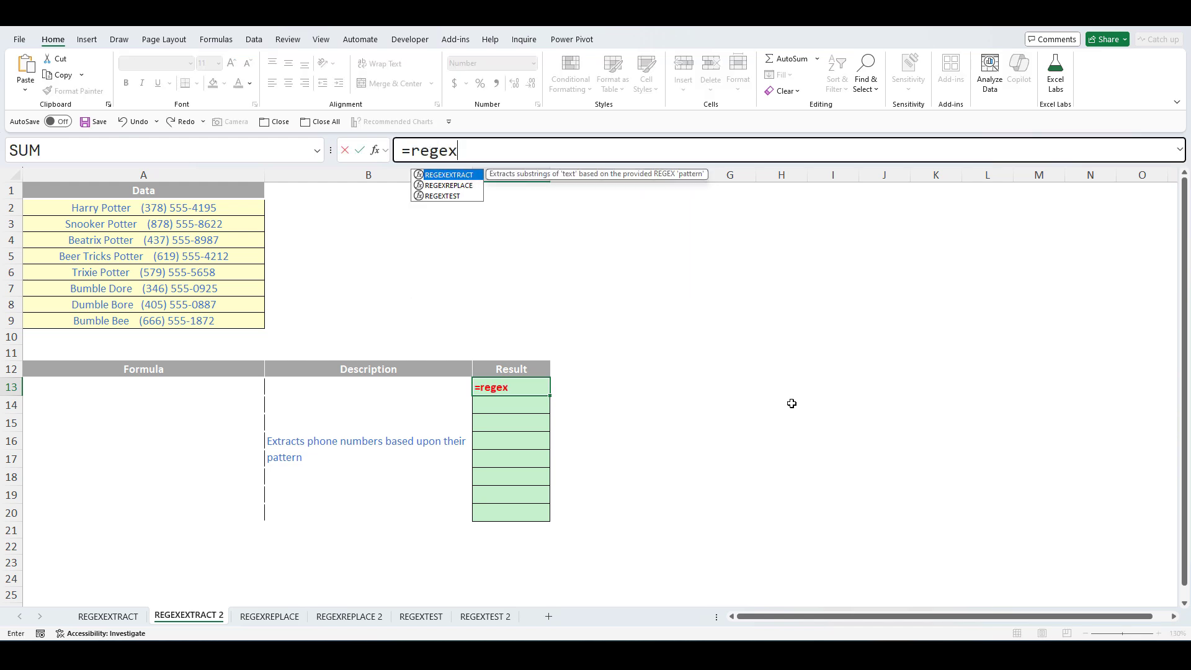
{"action": "key", "text": "Tab"}
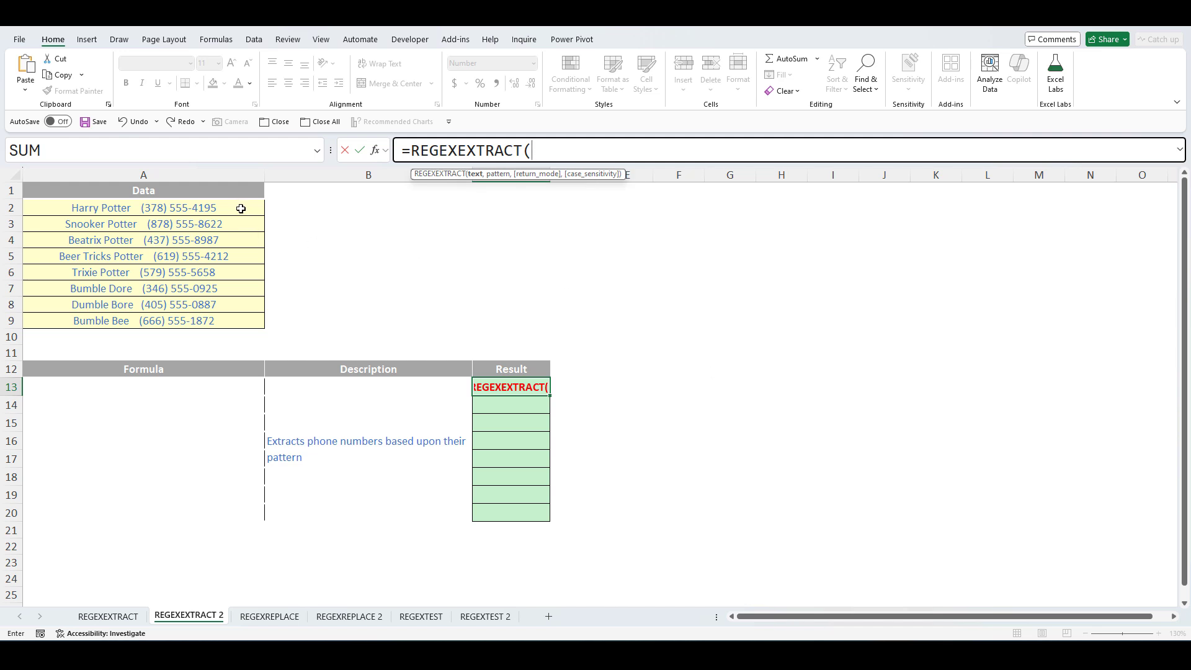
{"action": "left_click_drag", "start_coordinate": [238, 208], "coordinate": [228, 318]}
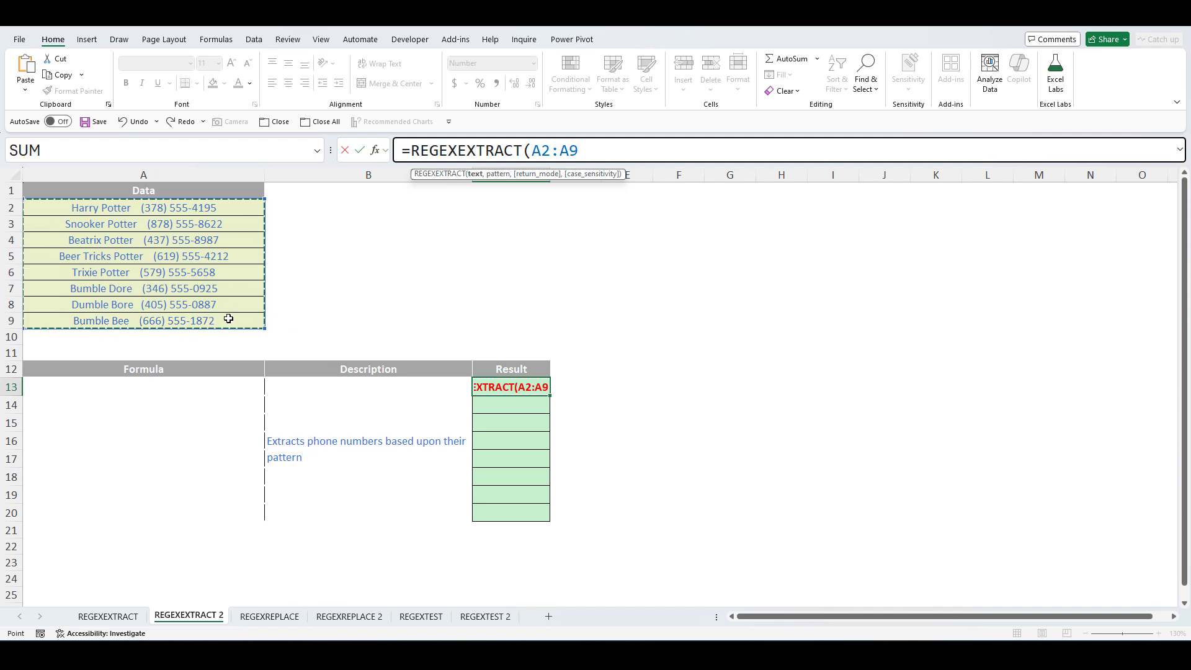
{"action": "type", "text": ","}
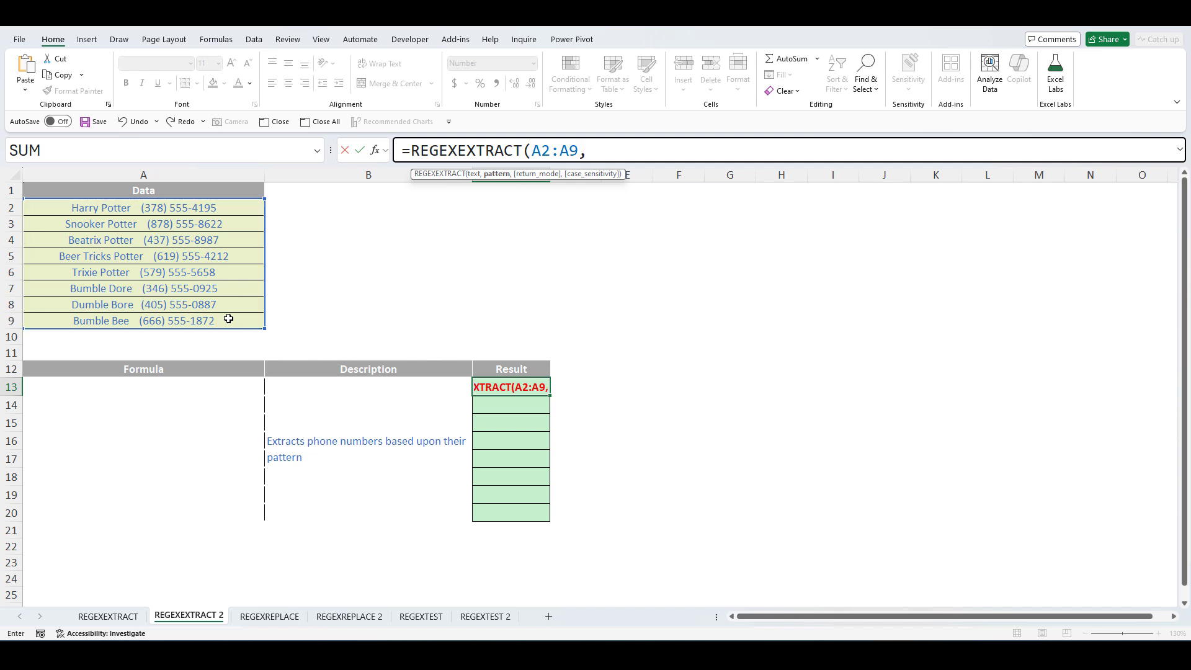
{"action": "type", "text": "\""}
{"action": "type", "text": "[0-9()"}
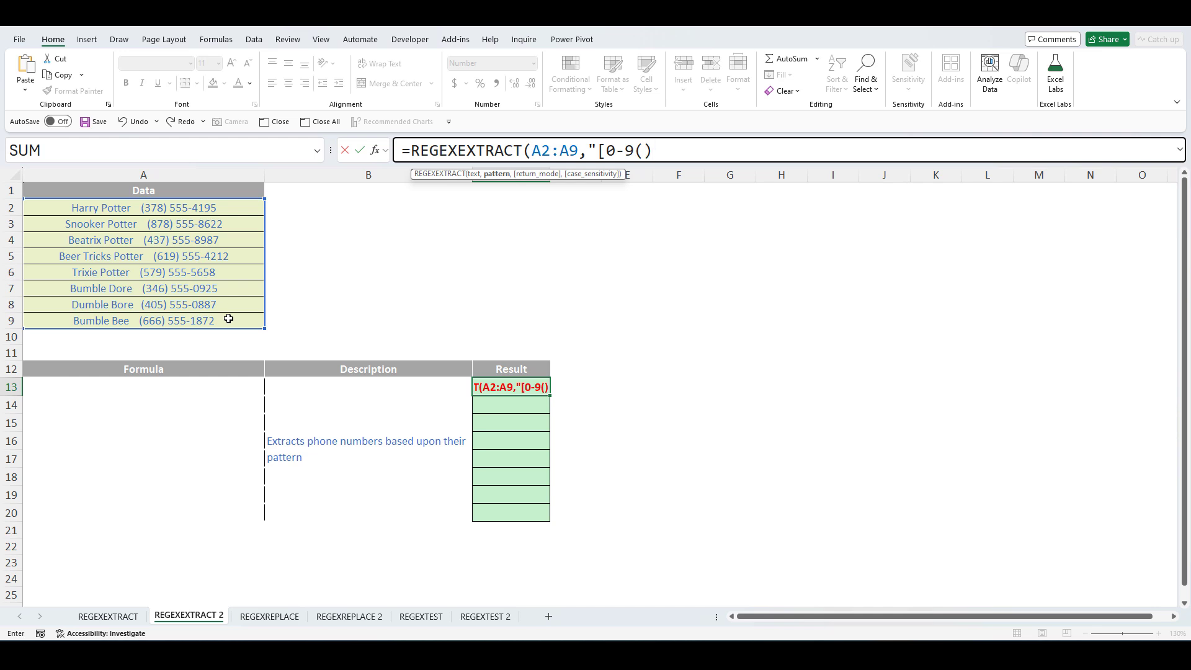
{"action": "type", "text": "]+ ["}
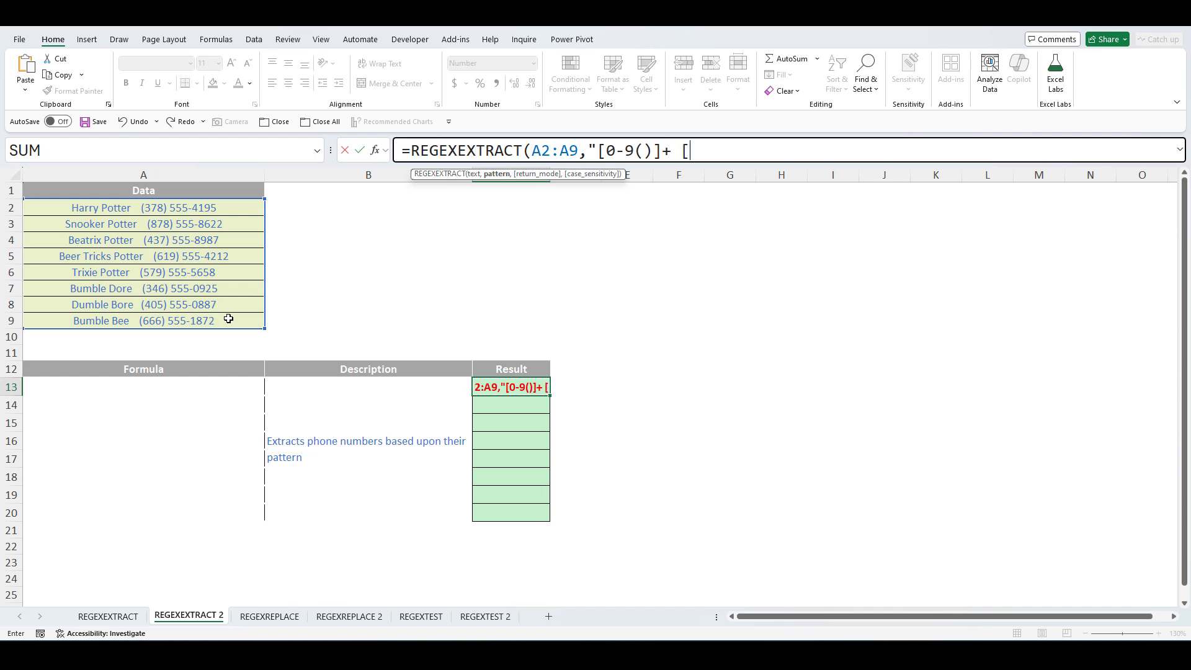
{"action": "type", "text": "0-9"}
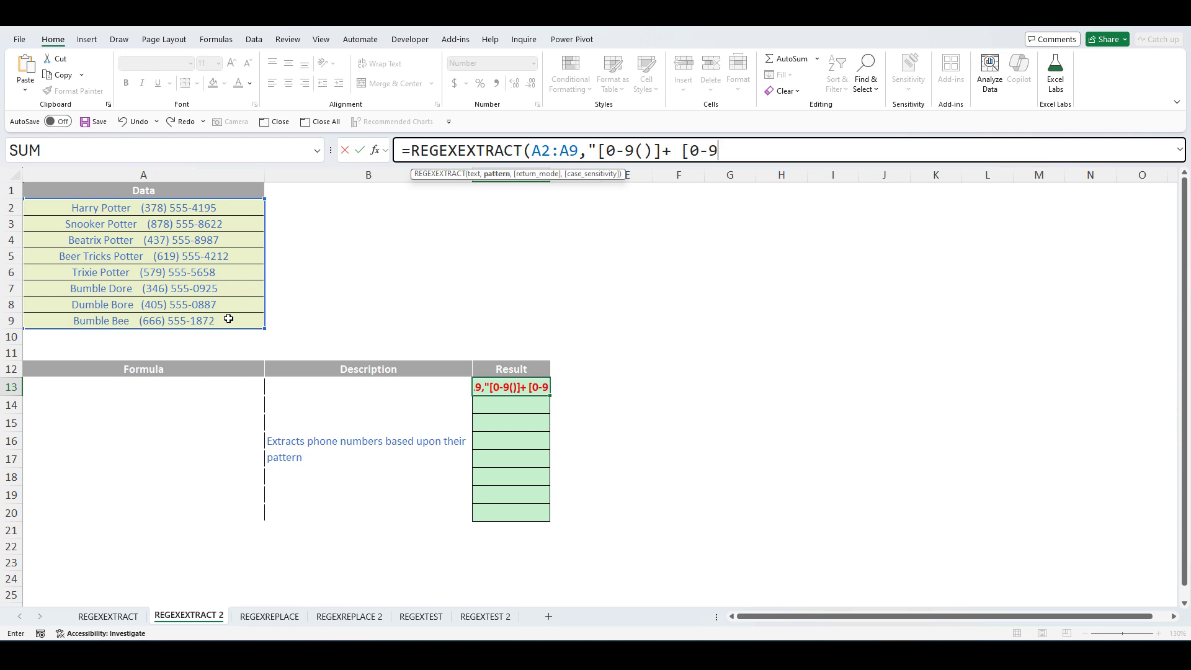
{"action": "type", "text": "-]+"}
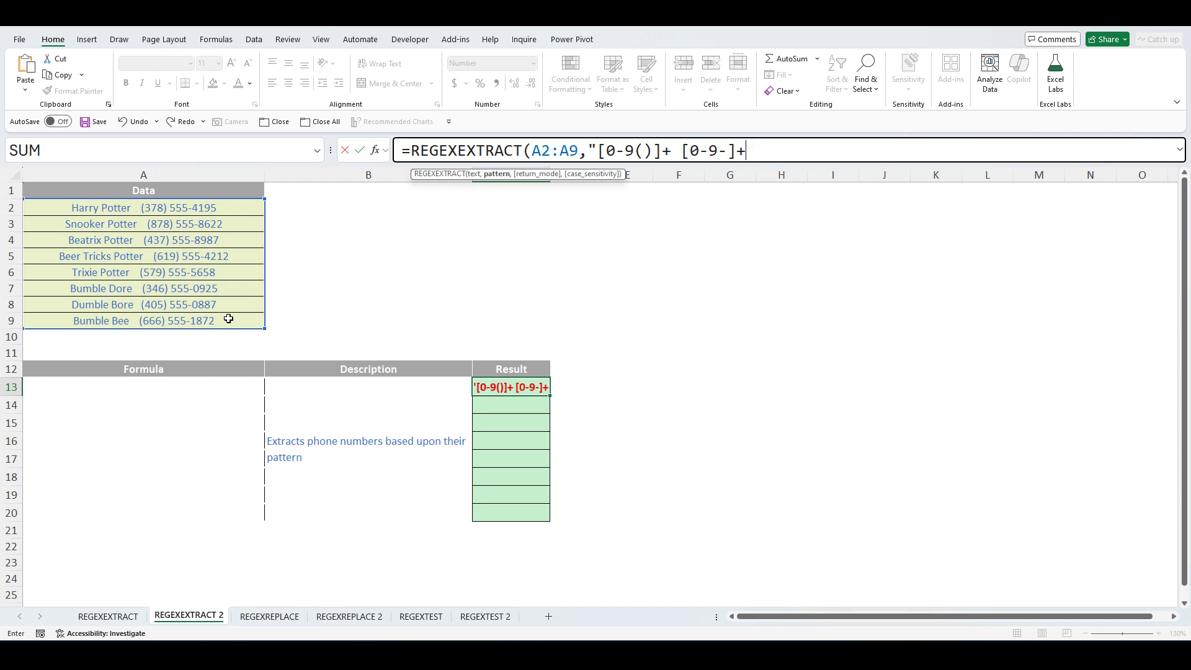
{"action": "type", "text": "\","}
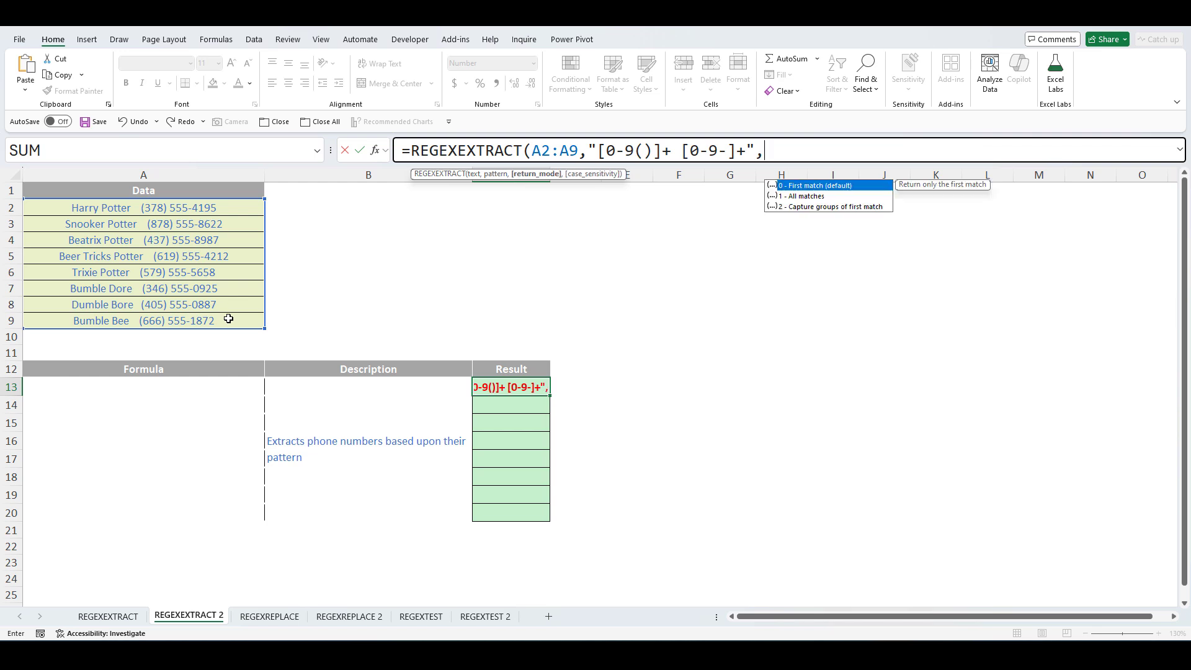
{"action": "type", "text": "1"}
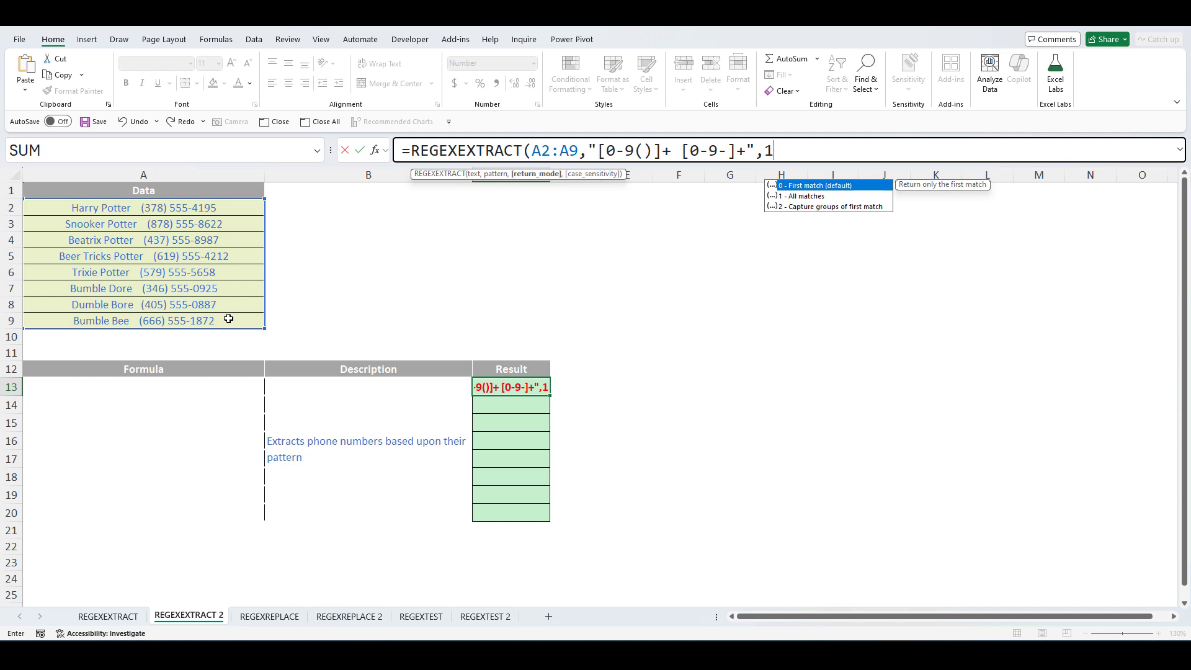
{"action": "type", "text": ")"}
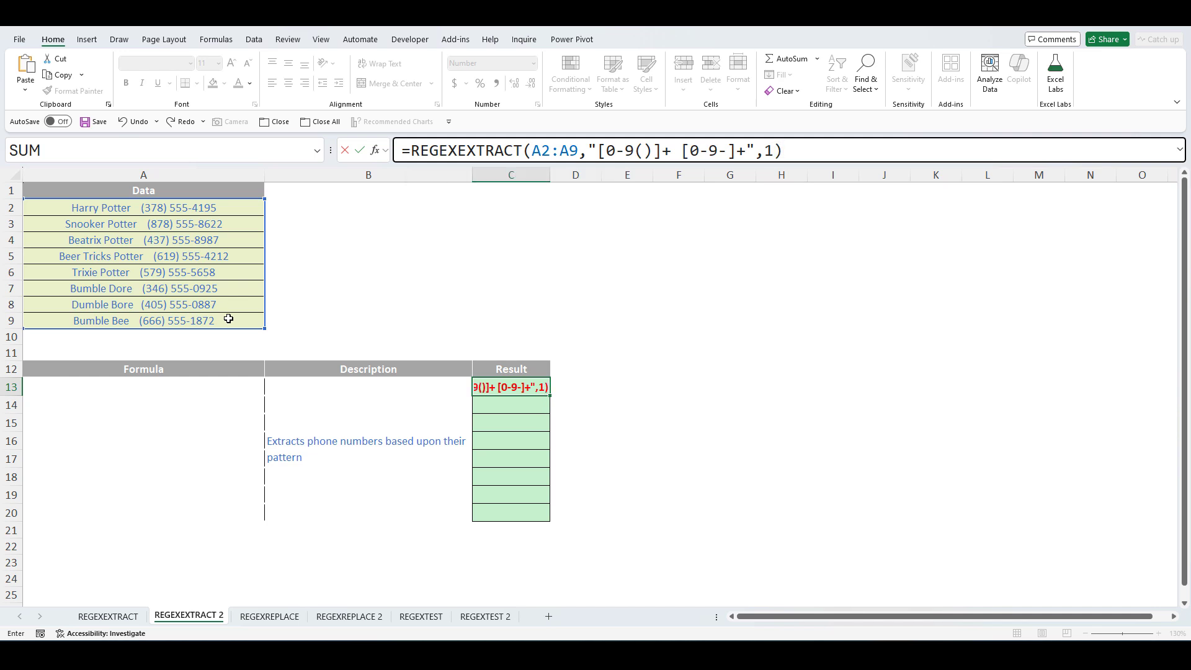
{"action": "key", "text": "Return"}
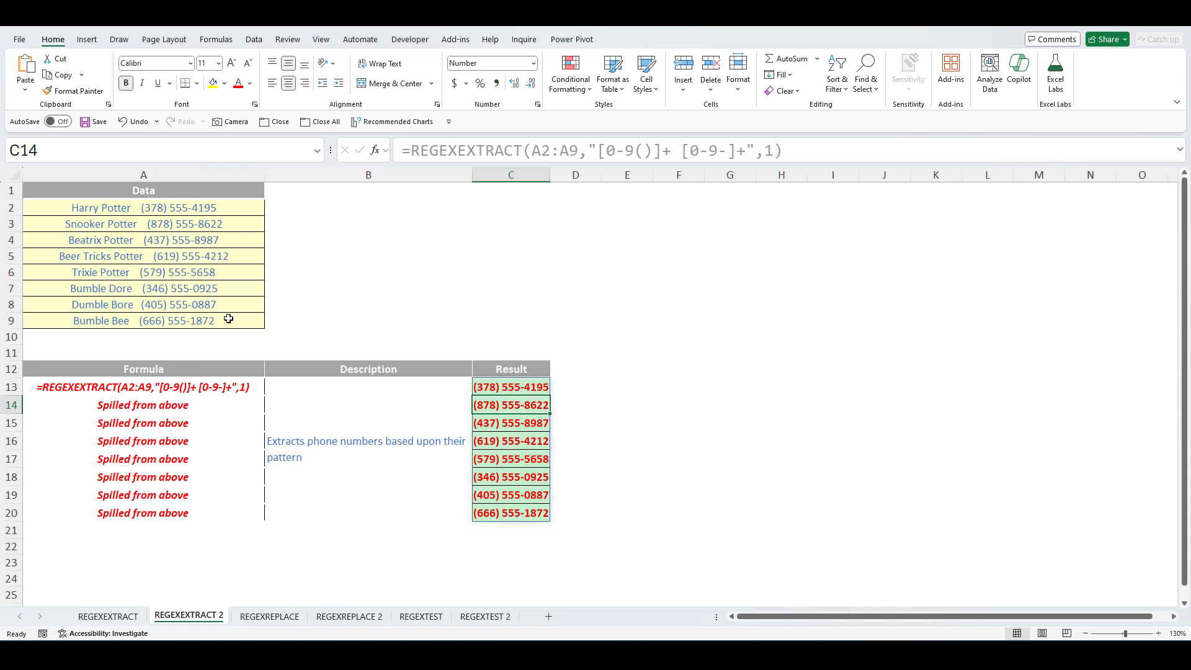
- Widen column C to fit the phone numbers and review the A2:A9 reference in C13's formula
{"action": "left_click", "coordinate": [512, 388]}
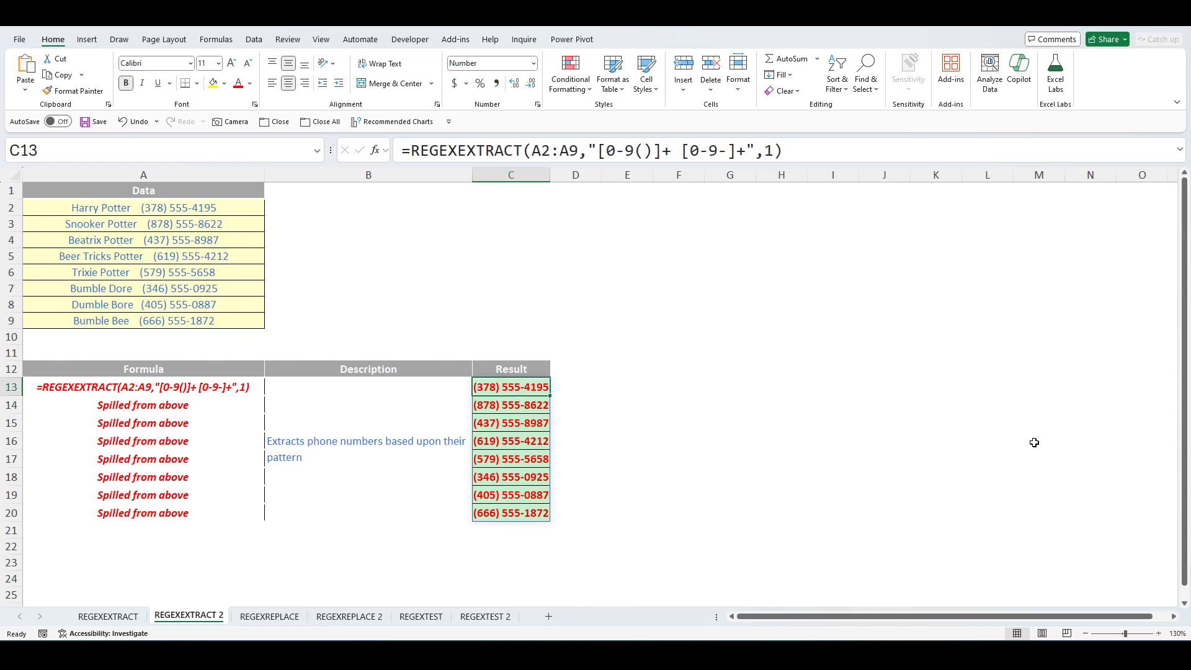
{"action": "left_click_drag", "start_coordinate": [551, 181], "coordinate": [563, 183]}
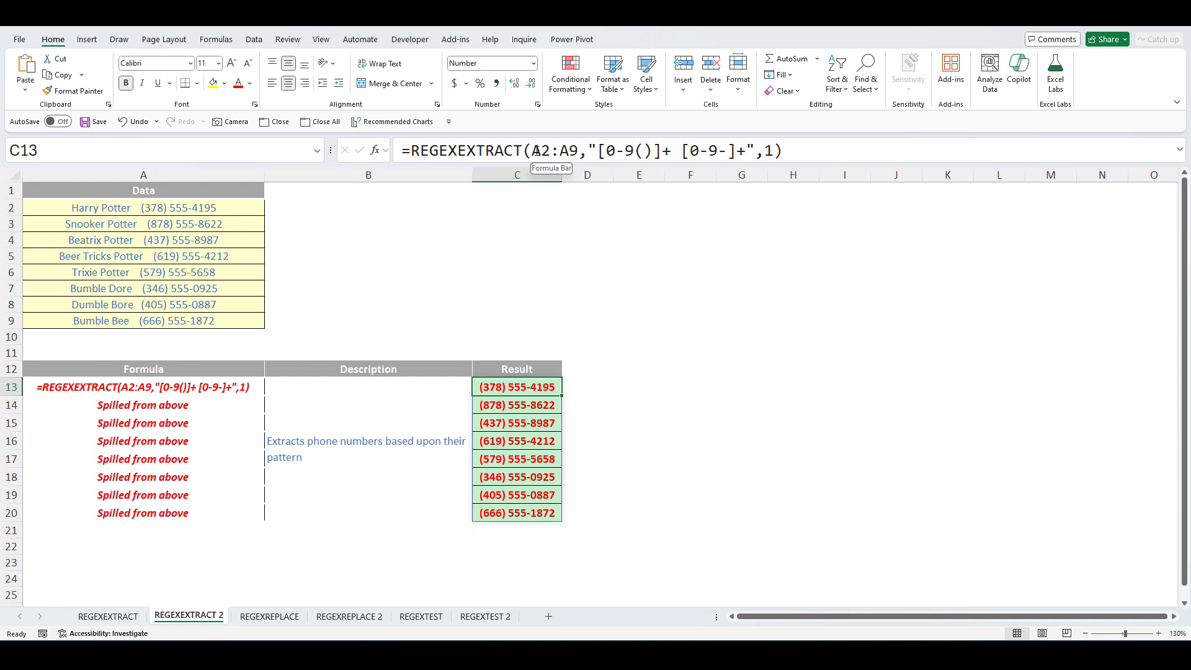
{"action": "left_click_drag", "start_coordinate": [532, 150], "coordinate": [578, 151]}
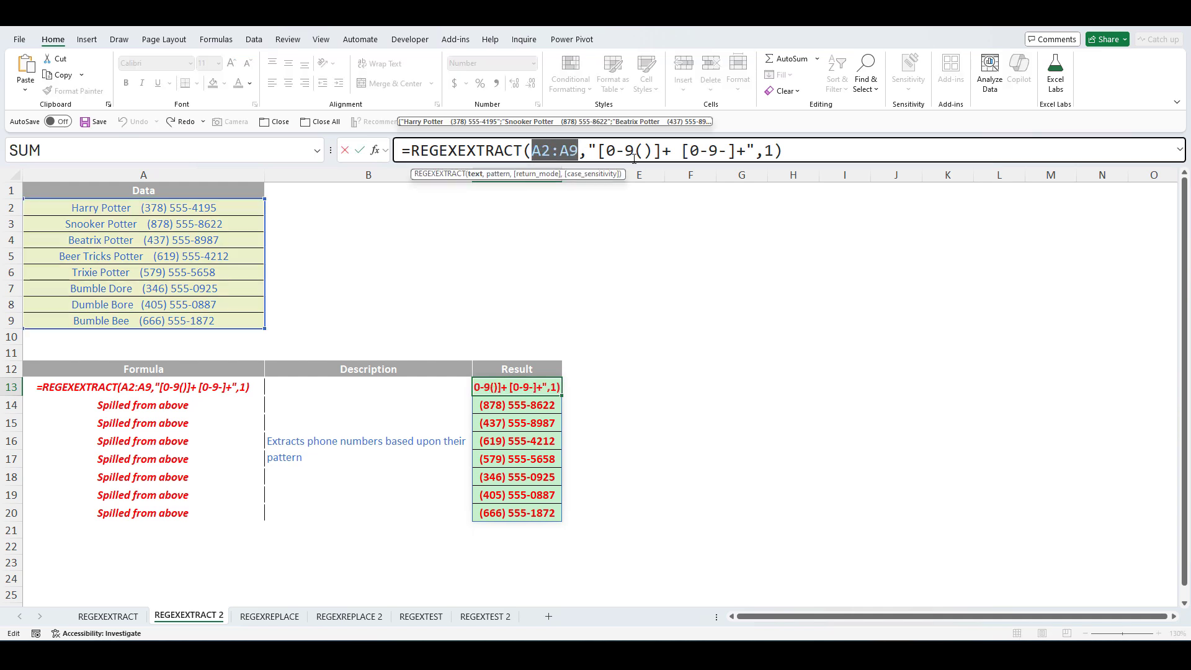
{"action": "left_click", "coordinate": [797, 146]}
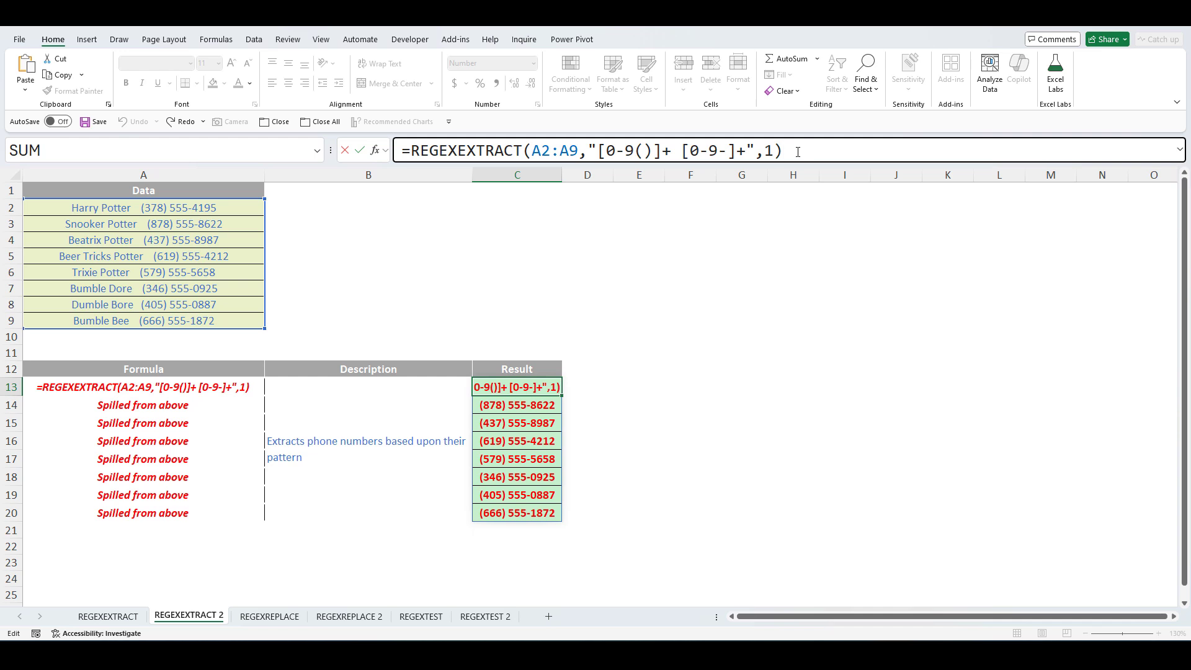
{"action": "key", "text": "Return"}
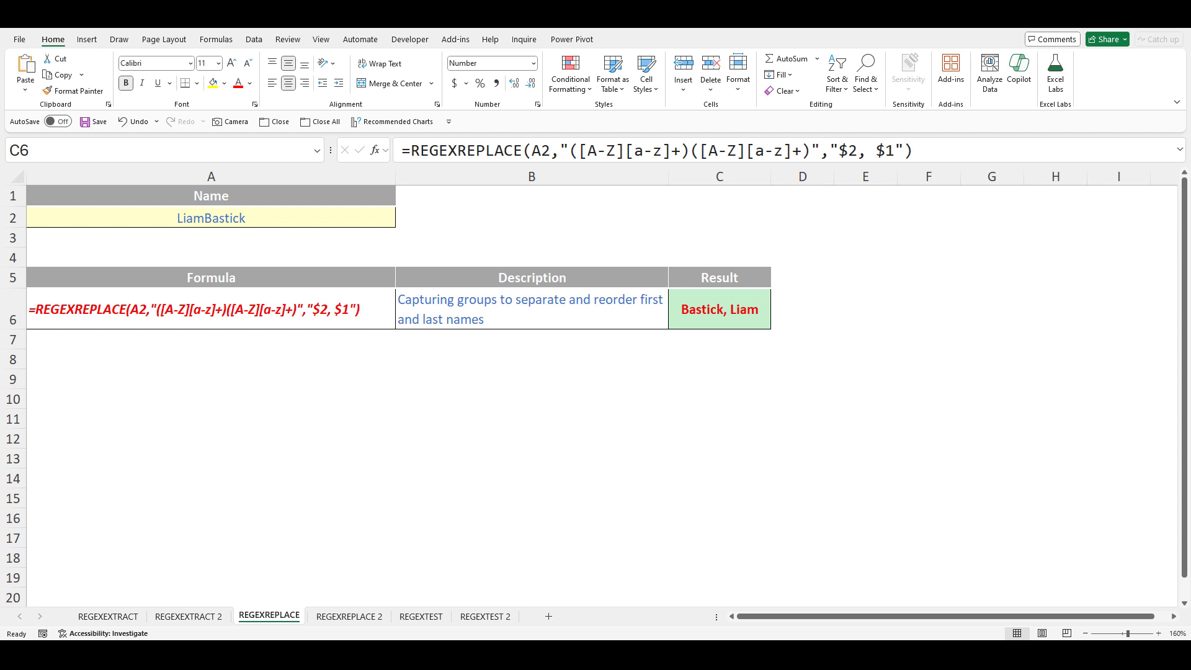
{"action": "left_click", "coordinate": [252, 212]}
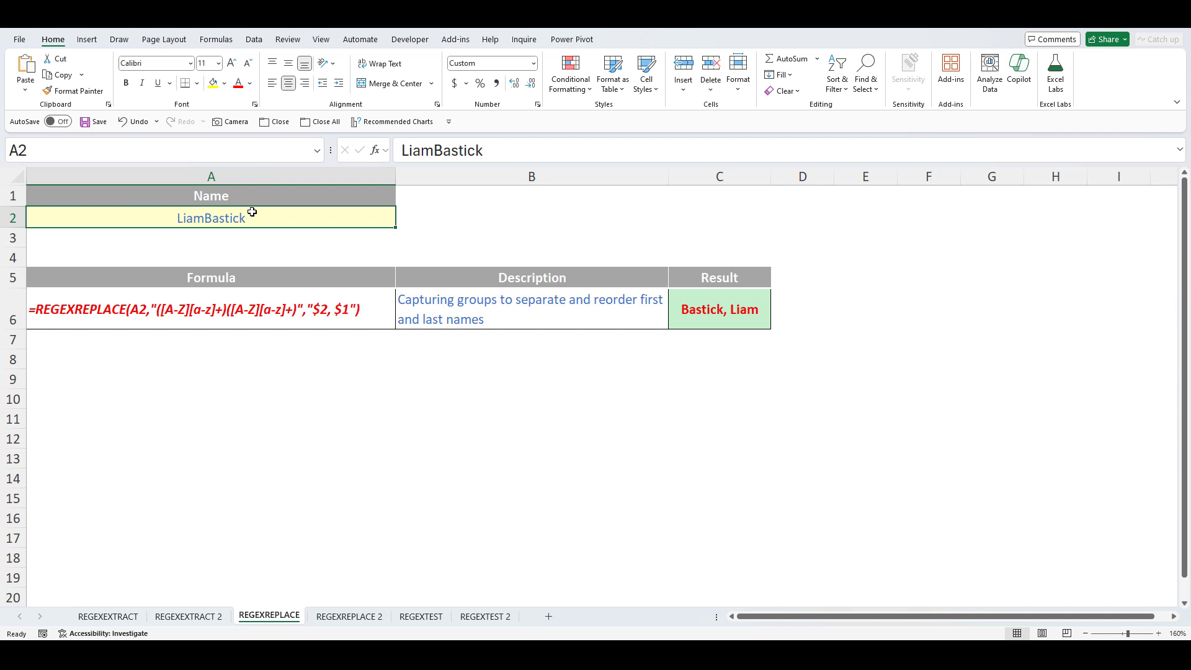
{"action": "left_click", "coordinate": [735, 311]}
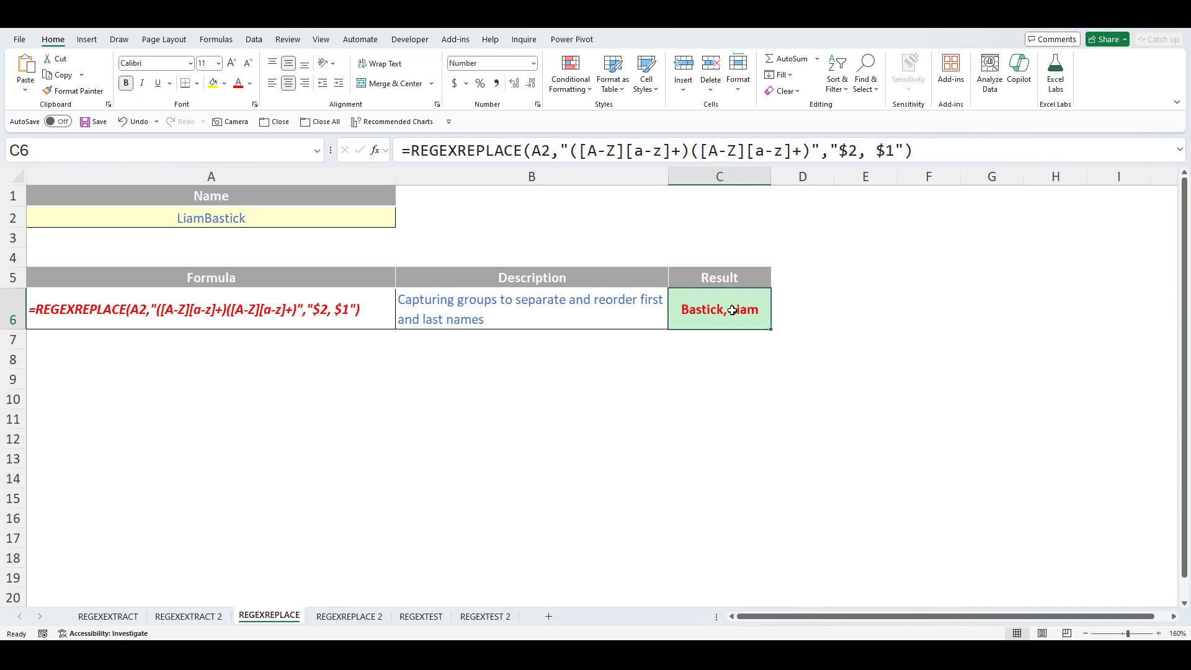
{"action": "left_click", "coordinate": [532, 150]}
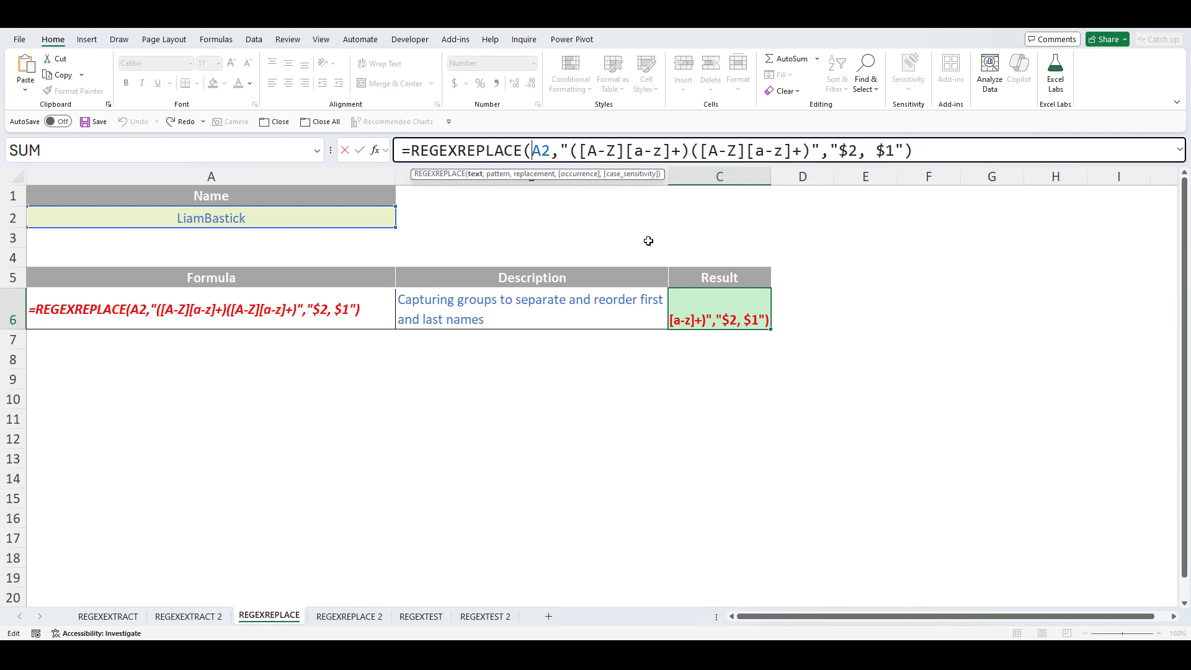
- Strip the extra trailing commas from C6's REGEXREPLACE formula so it returns 'Bastick, Liam'
{"action": "left_click", "coordinate": [906, 149]}
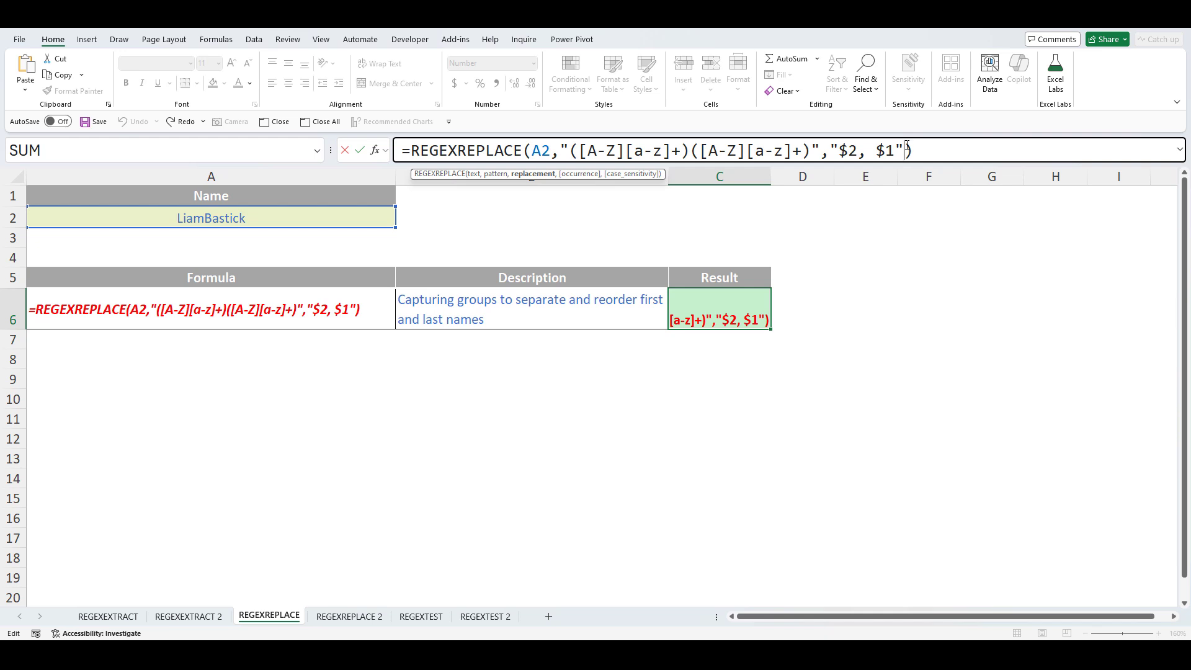
{"action": "type", "text": ","}
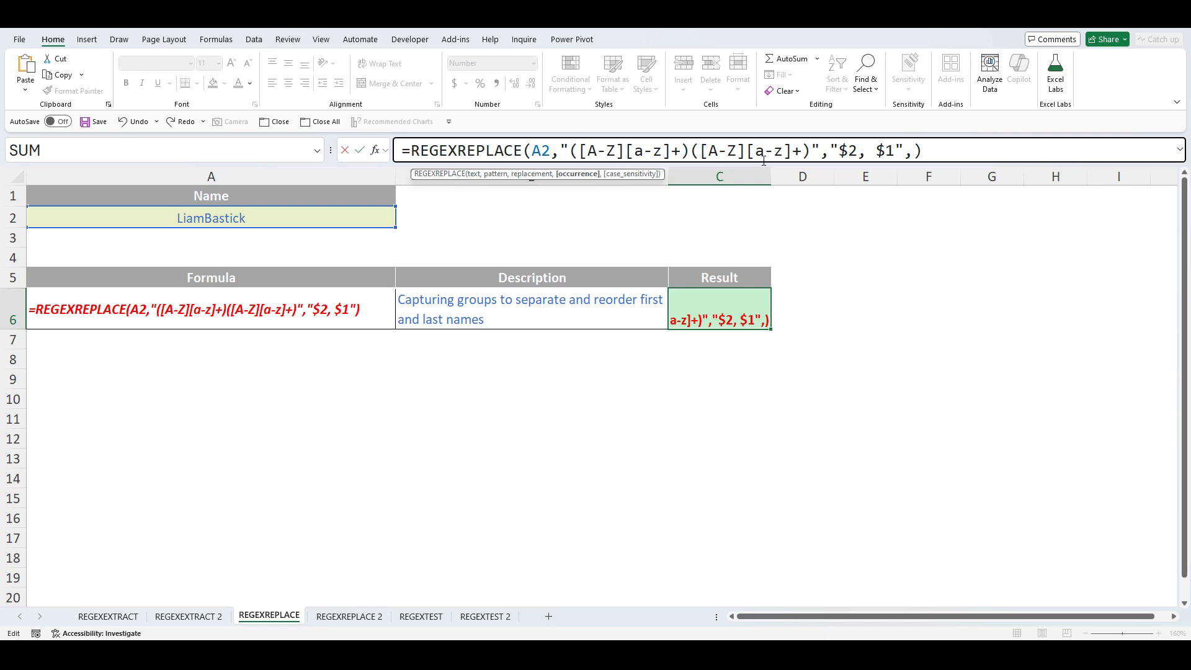
{"action": "key", "text": "BackSpace"}
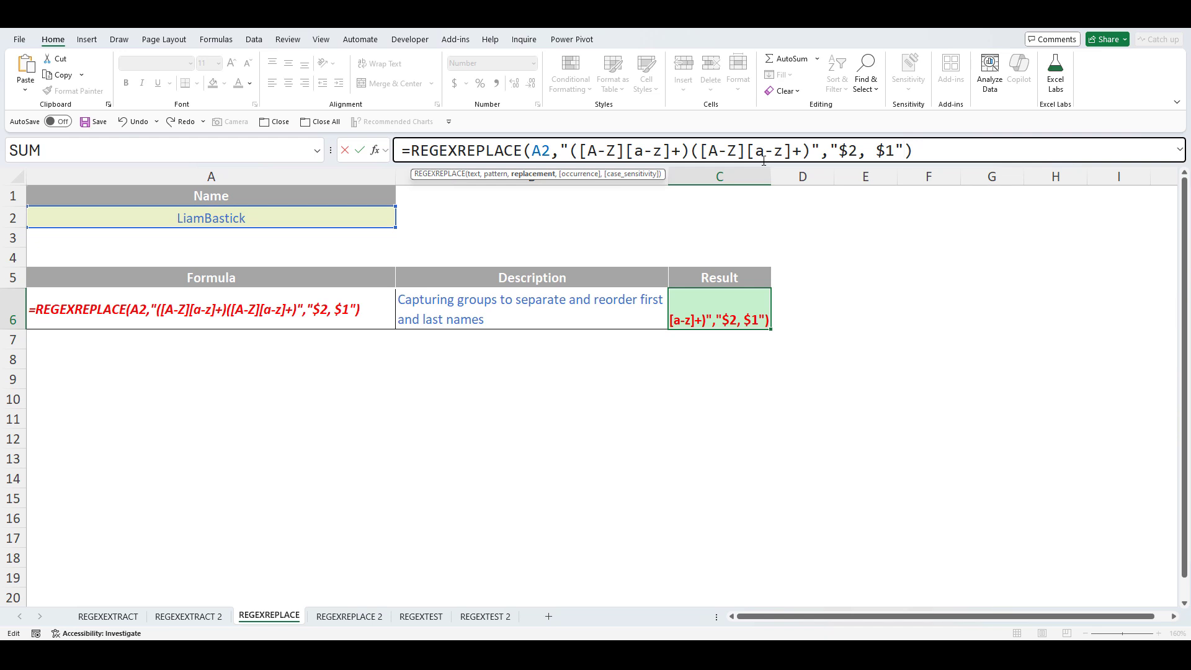
{"action": "type", "text": ","}
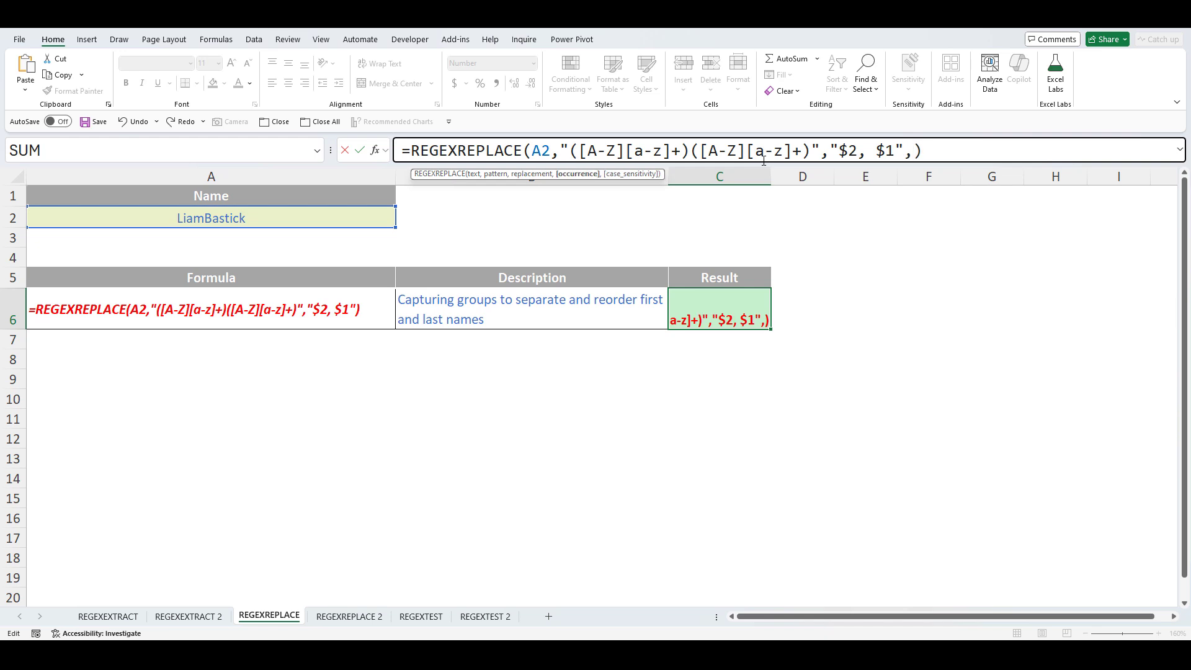
{"action": "type", "text": ","}
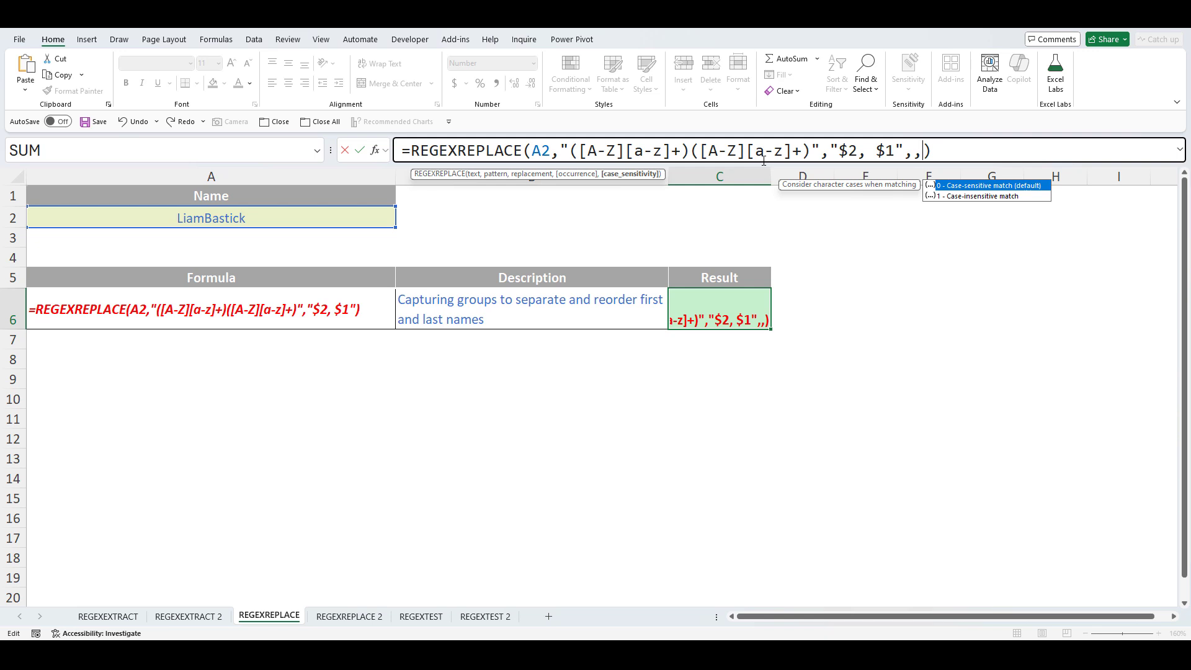
{"action": "key", "text": "BackSpace"}
{"action": "key", "text": "BackSpace"}
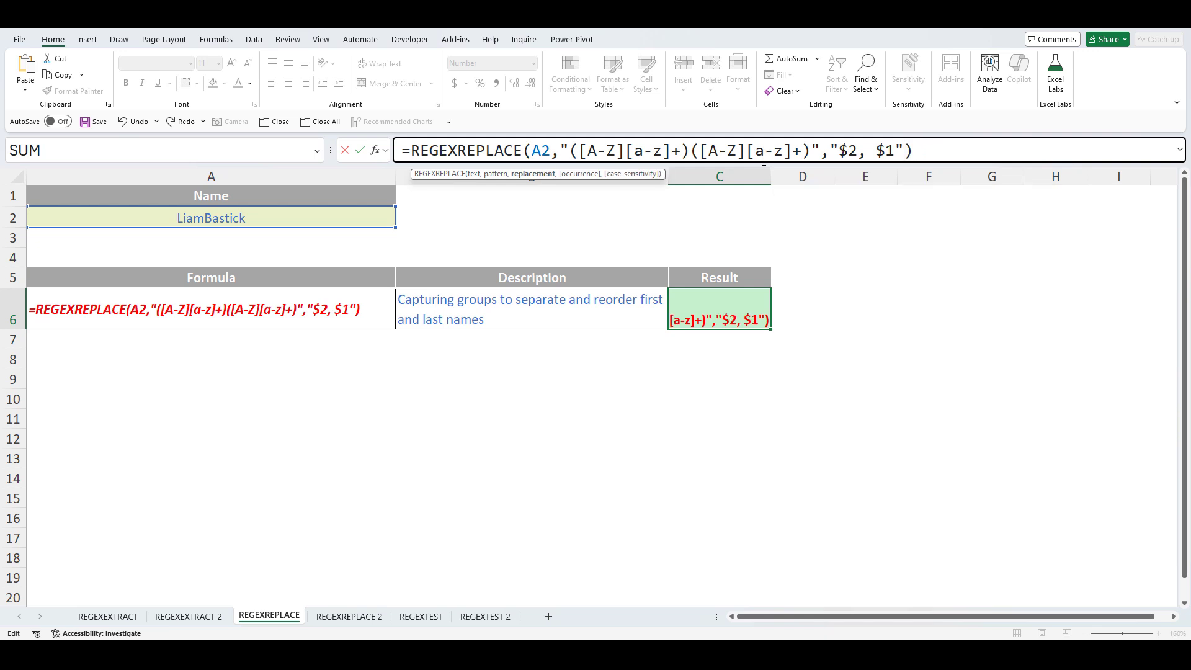
{"action": "key", "text": "Return"}
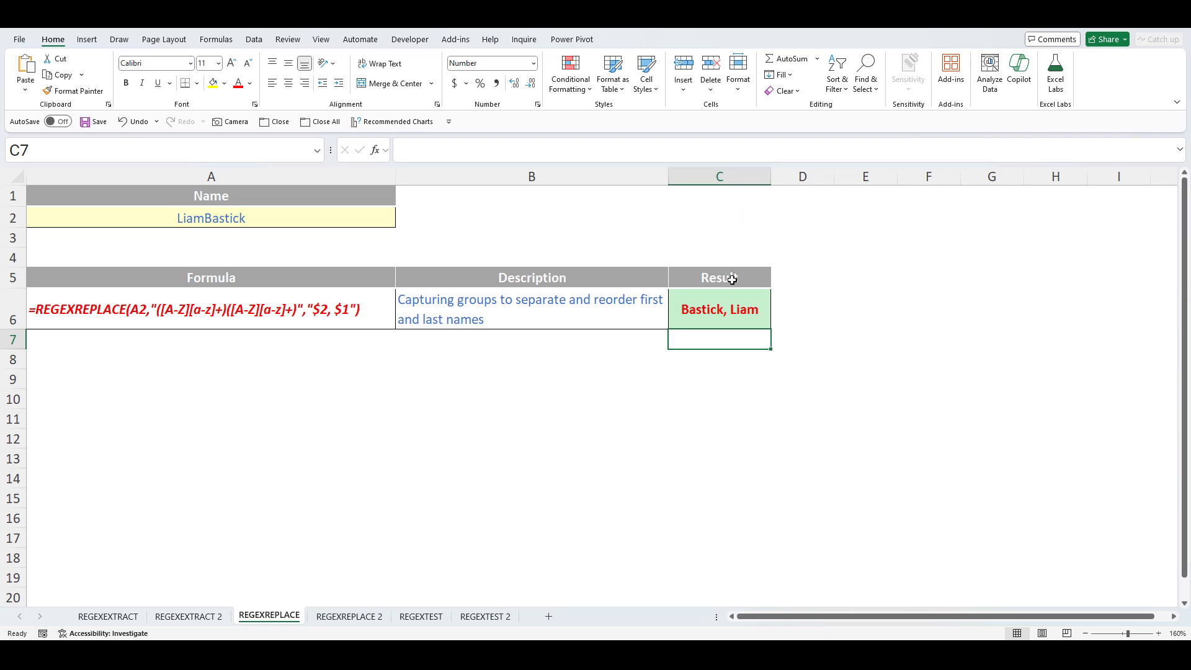
{"action": "left_click", "coordinate": [731, 301]}
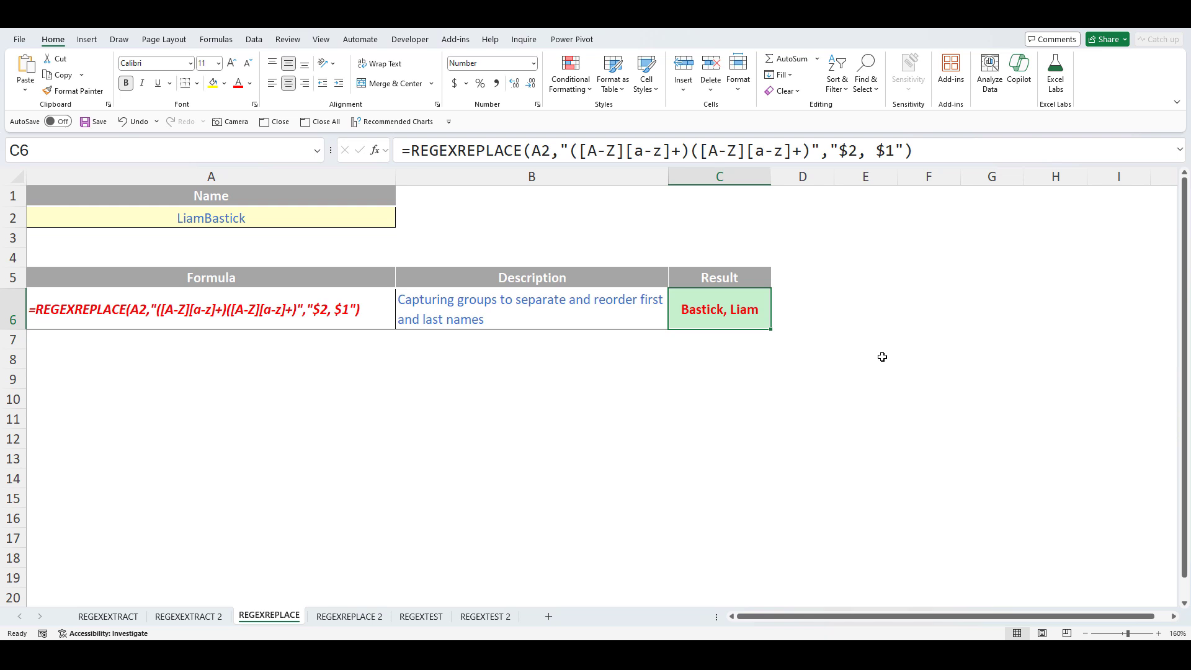
- On REGEXREPLACE 2, enter =REGEXREPLACE(A2:A9,"[0-9]+-","***-") in C13 to mask the phone digits
{"action": "left_click", "coordinate": [339, 617]}
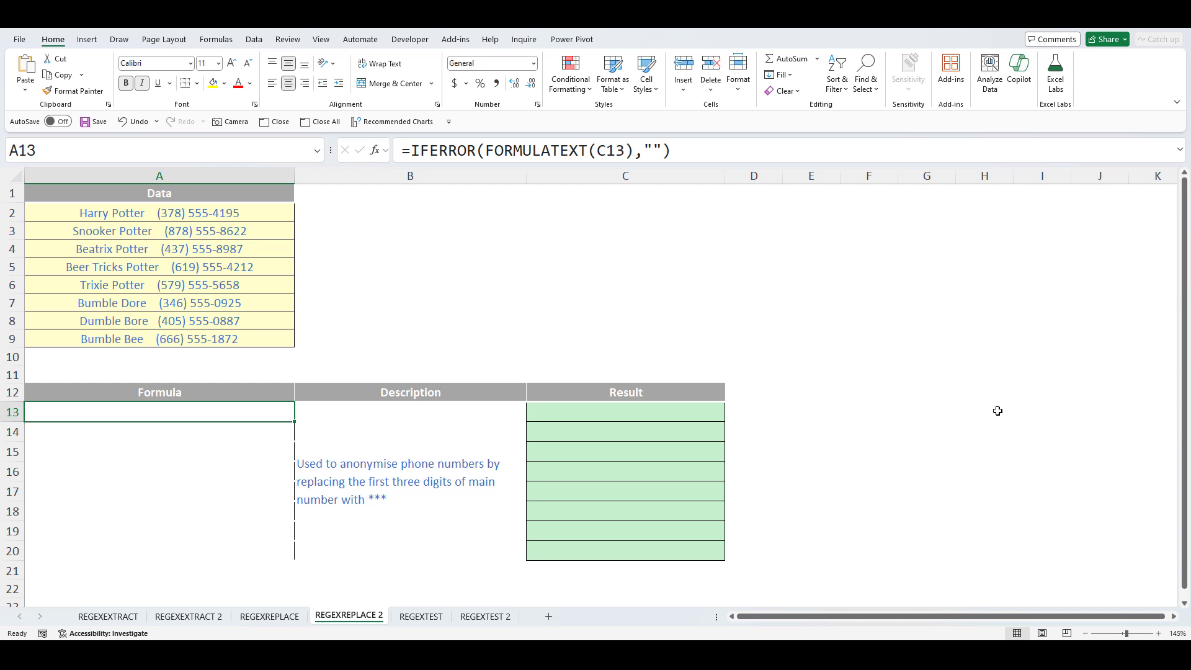
{"action": "left_click", "coordinate": [683, 412]}
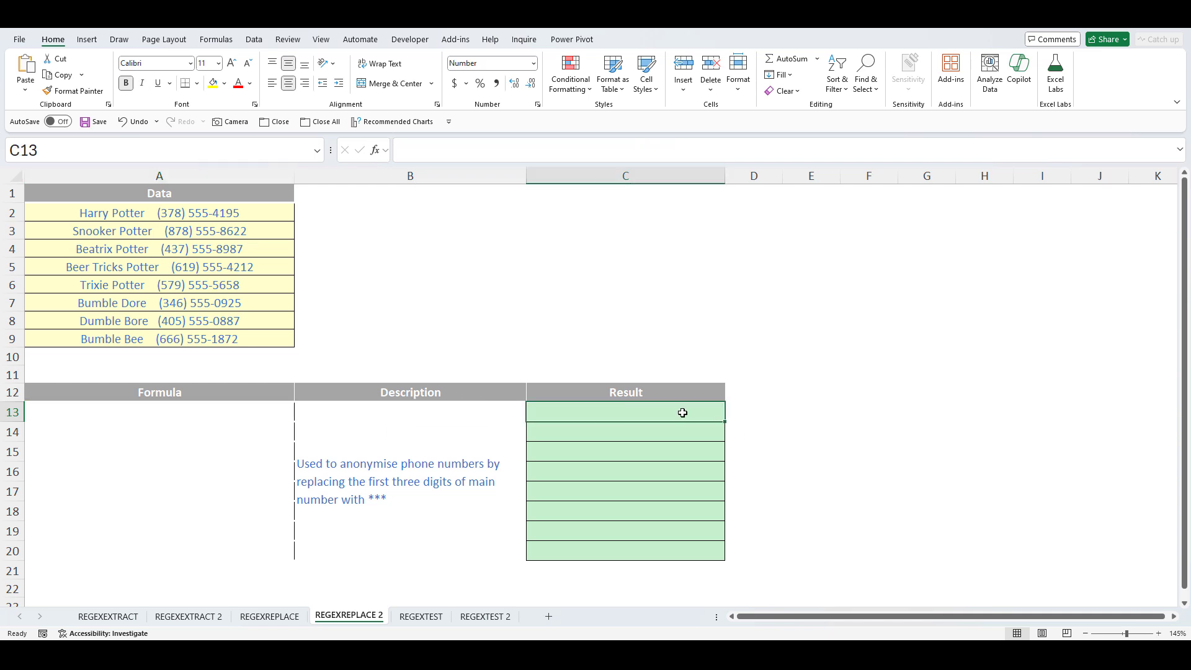
{"action": "type", "text": "=r"}
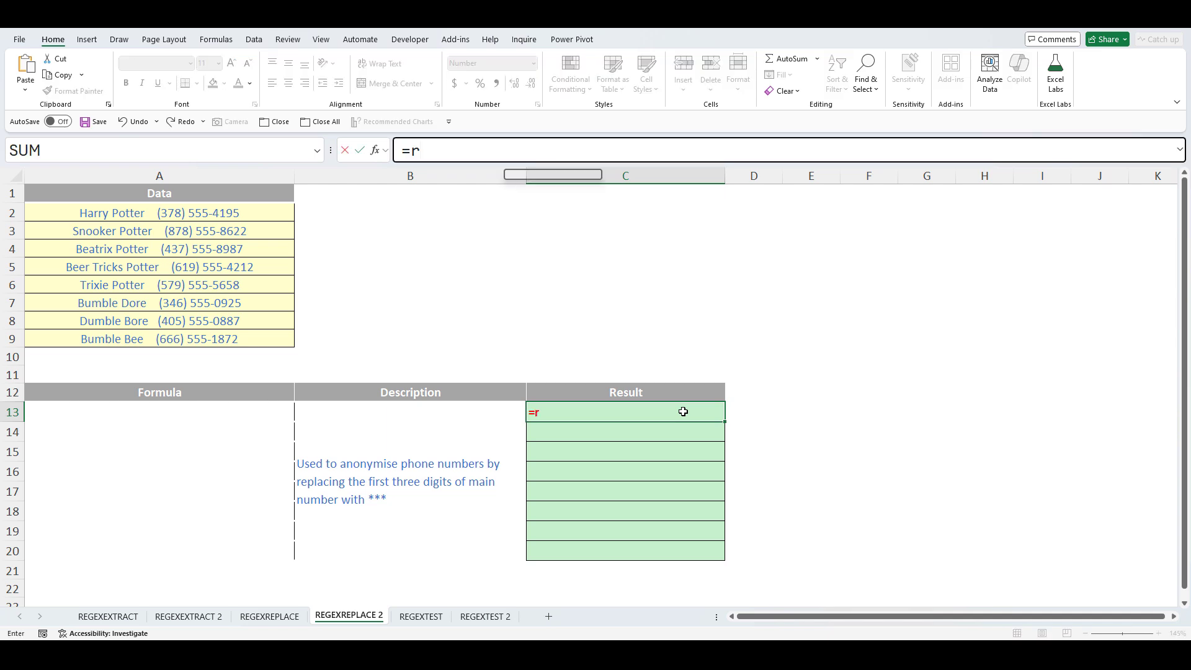
{"action": "type", "text": "egex"}
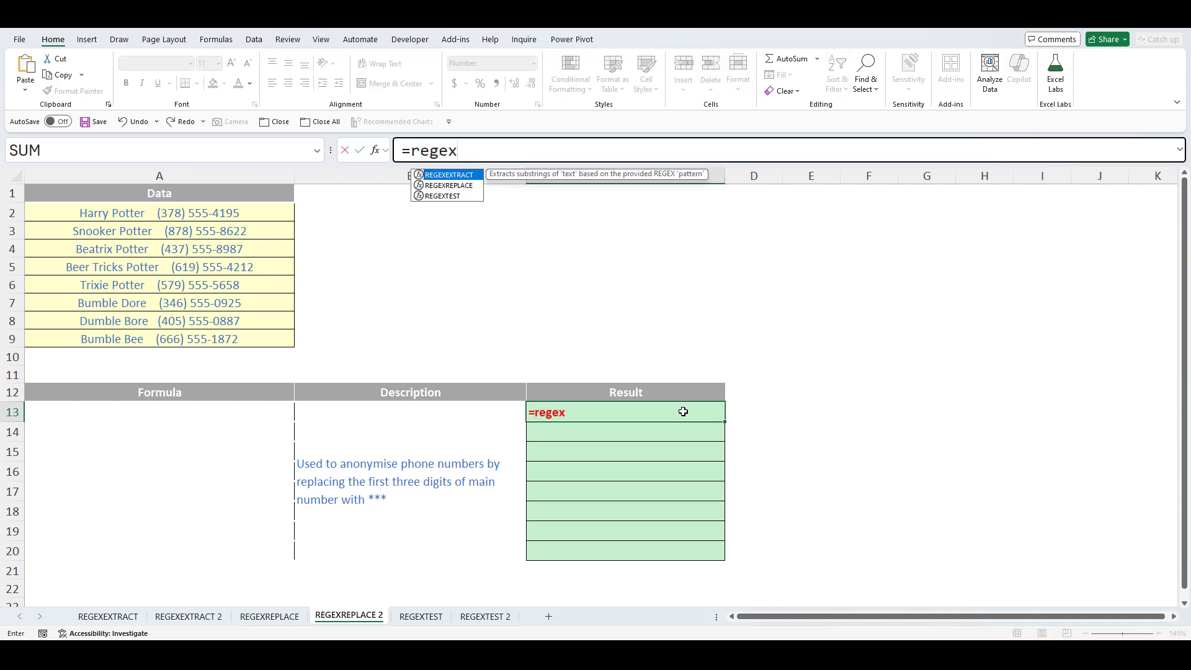
{"action": "key", "text": "Down"}
{"action": "key", "text": "Tab"}
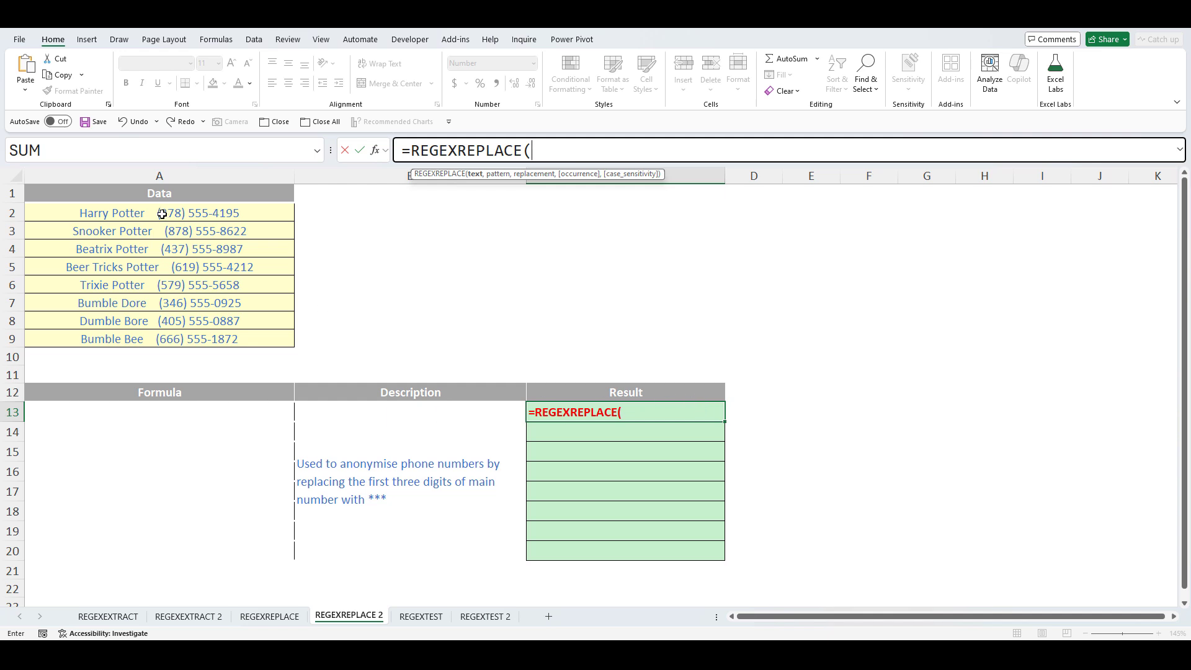
{"action": "left_click_drag", "start_coordinate": [162, 214], "coordinate": [137, 338]}
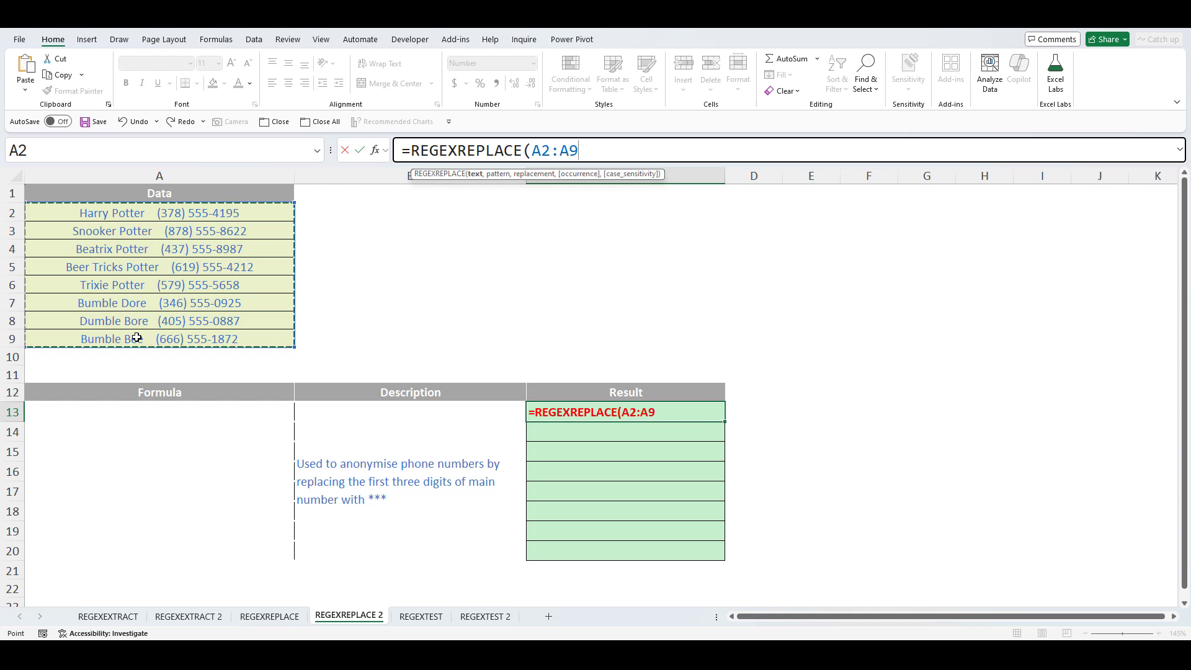
{"action": "type", "text": ",\""}
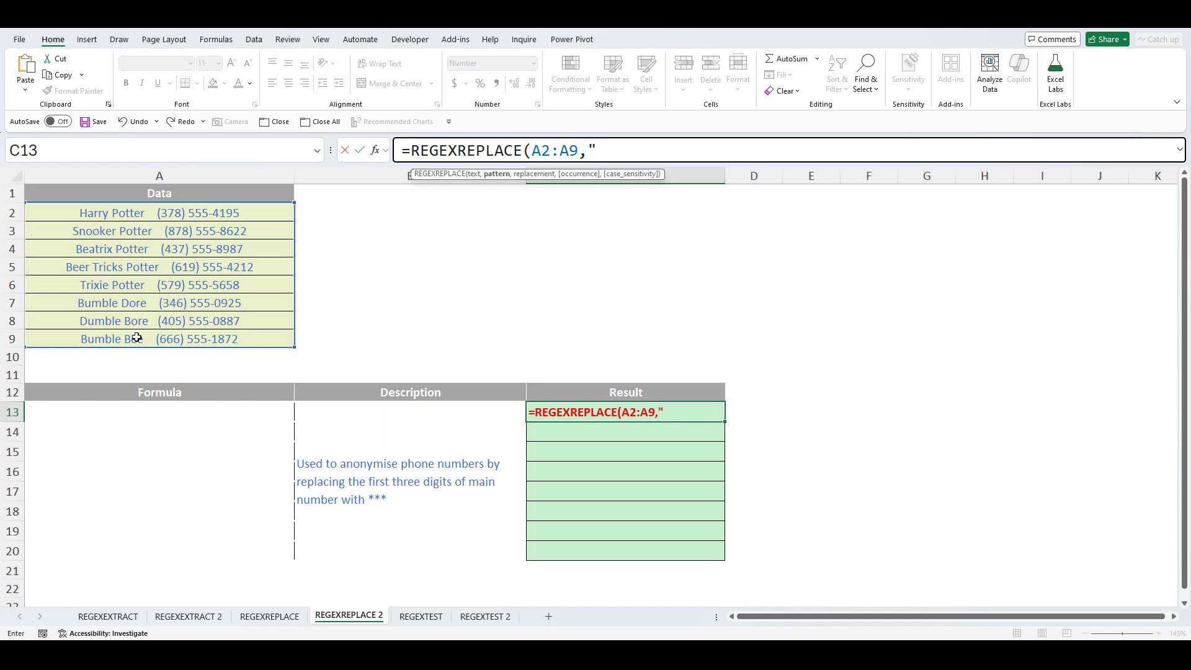
{"action": "type", "text": "[0-9]+-"}
{"action": "type", "text": "\","}
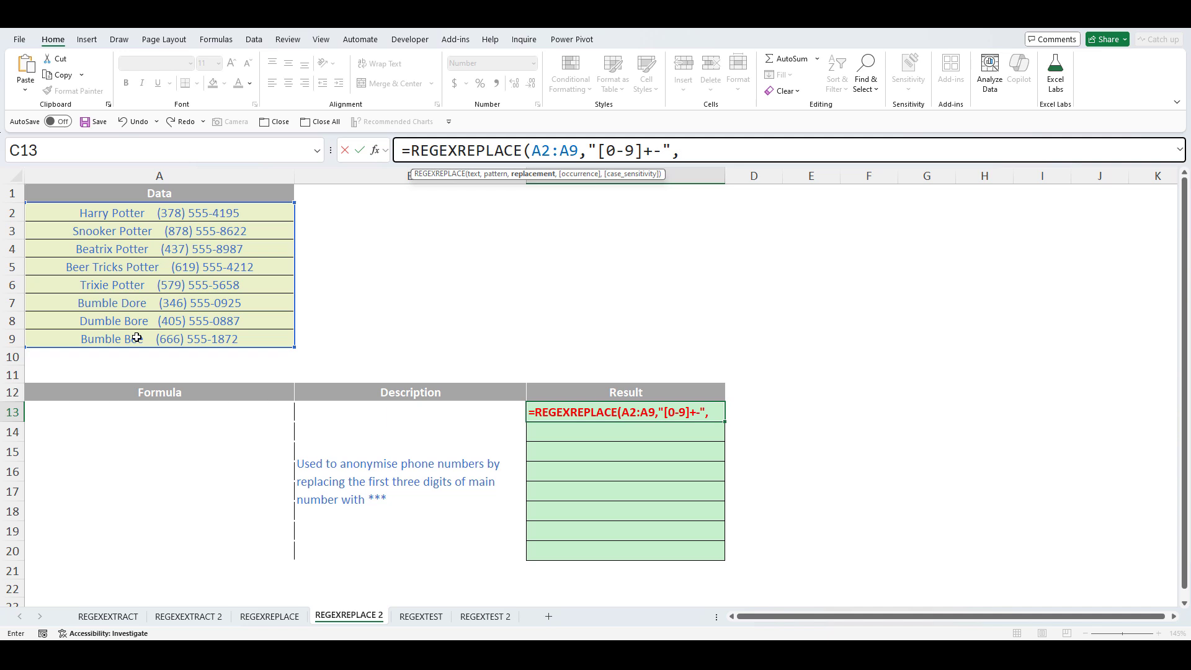
{"action": "type", "text": "\""}
{"action": "type", "text": "***"}
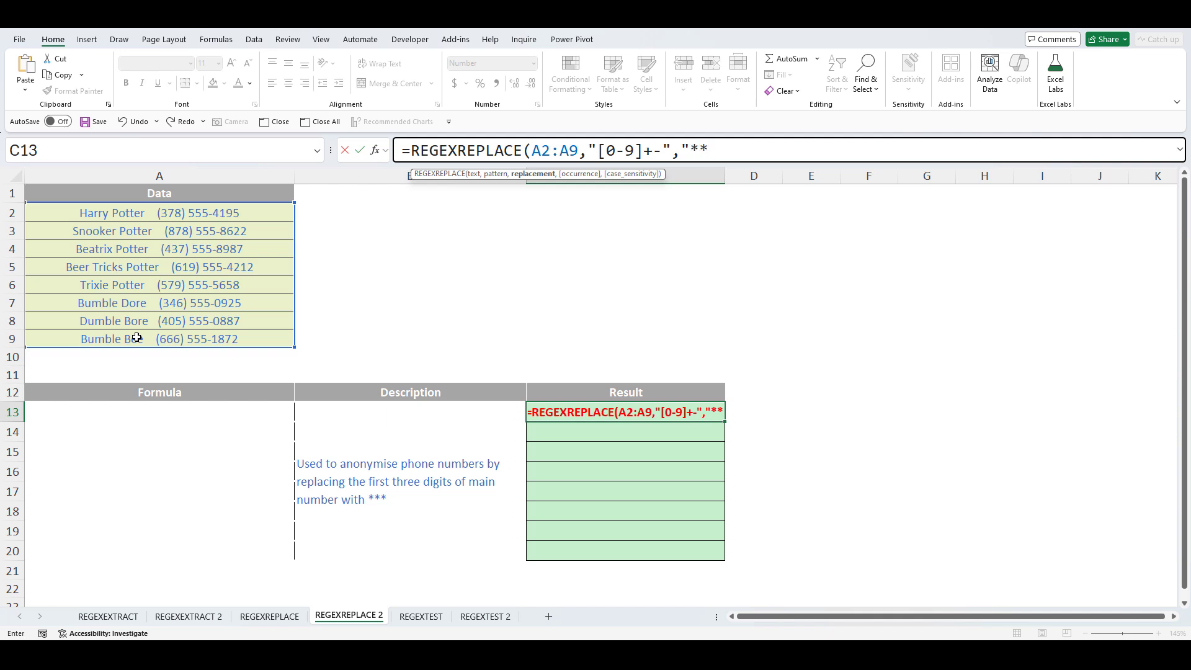
{"action": "type", "text": "-"}
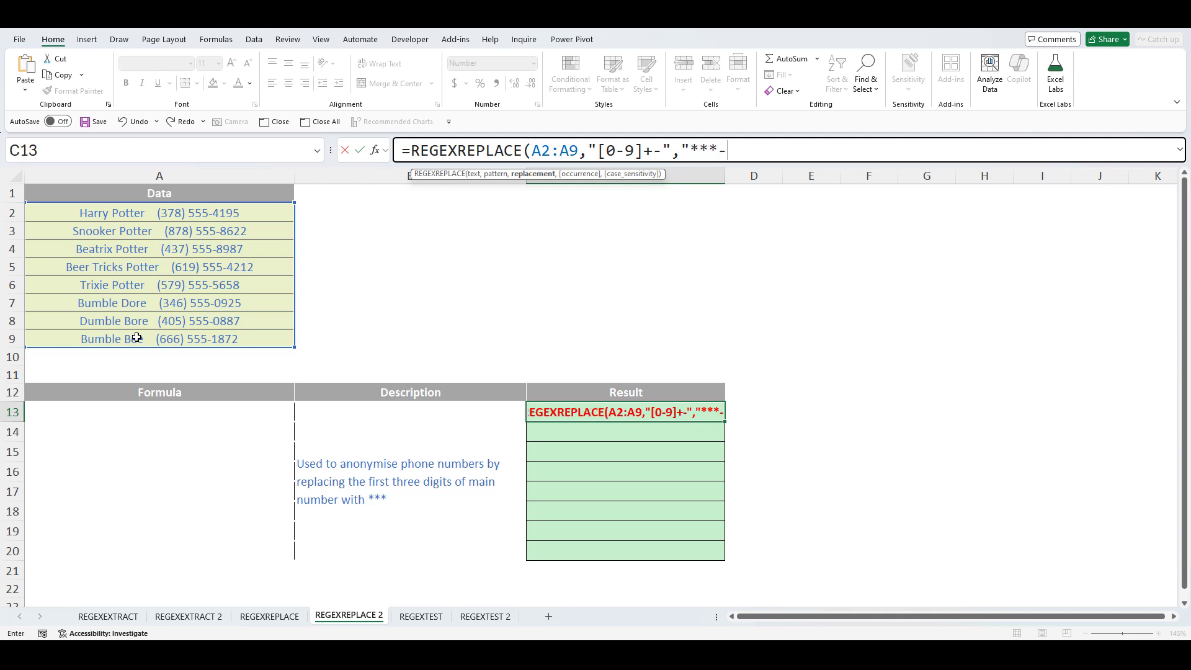
{"action": "type", "text": "\")"}
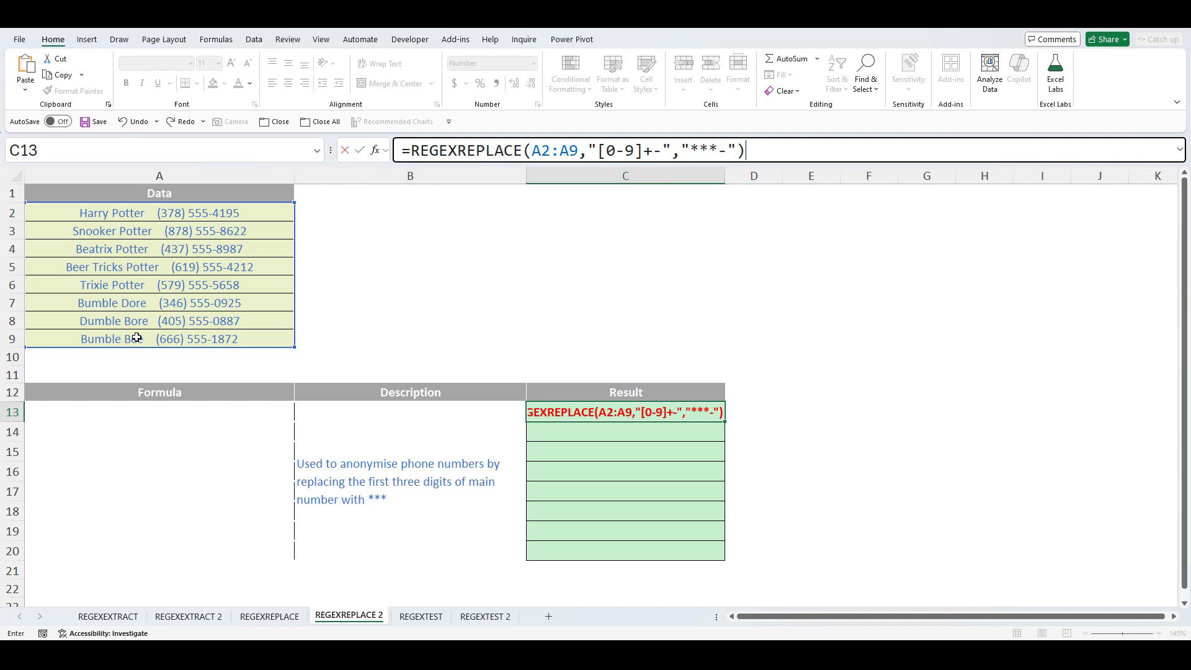
{"action": "key", "text": "Return"}
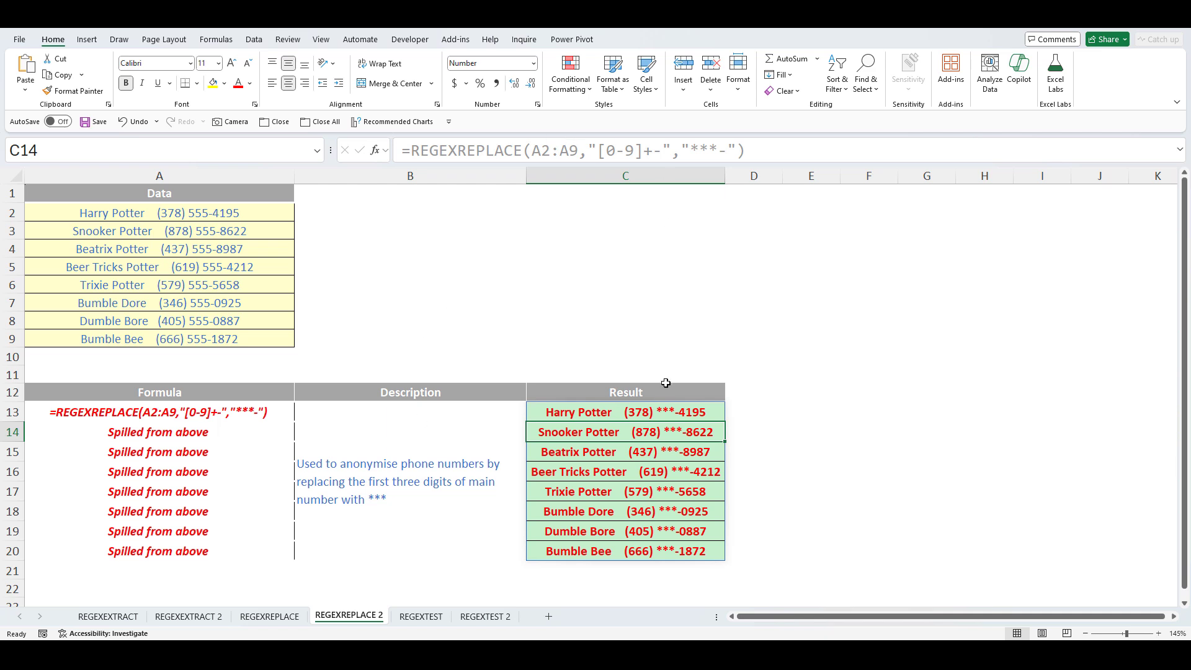
- Reselect C13 to review the spilled phone-masking formula
{"action": "left_click", "coordinate": [651, 410]}
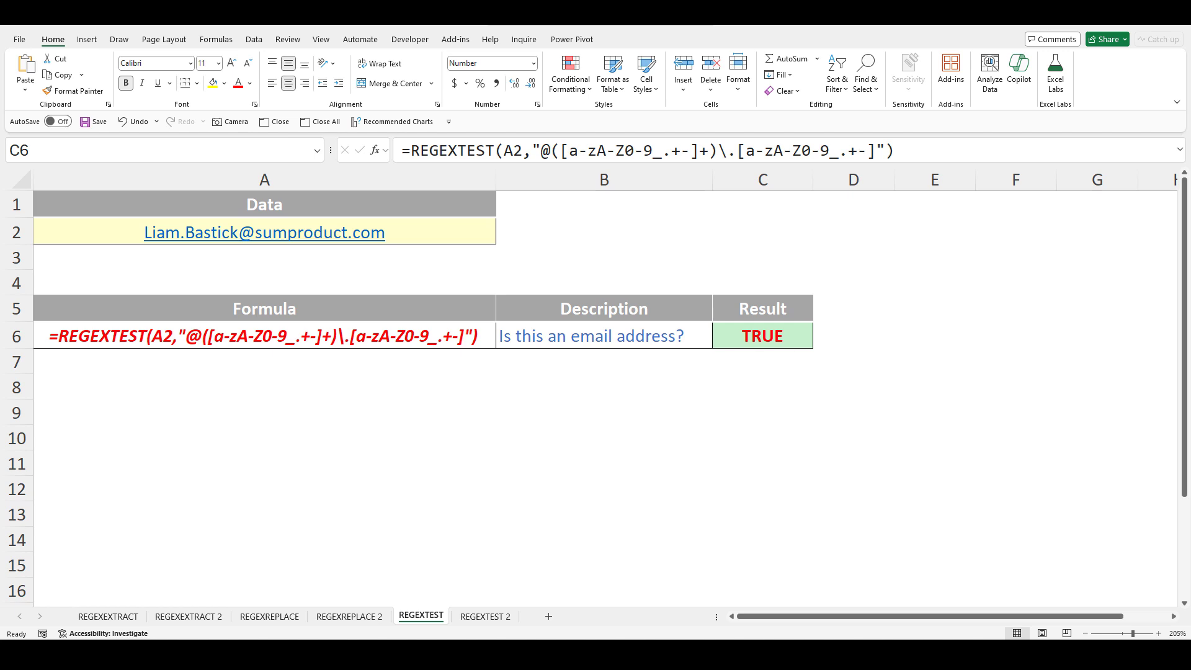
{"action": "left_click", "coordinate": [792, 329]}
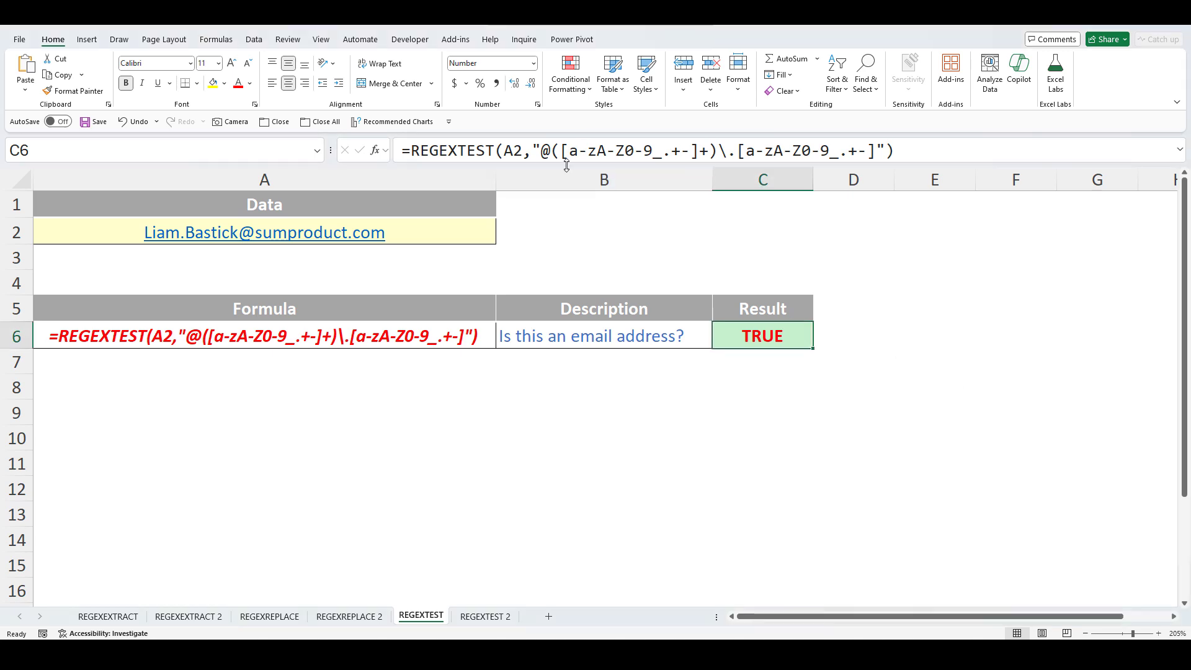
{"action": "left_click", "coordinate": [527, 152]}
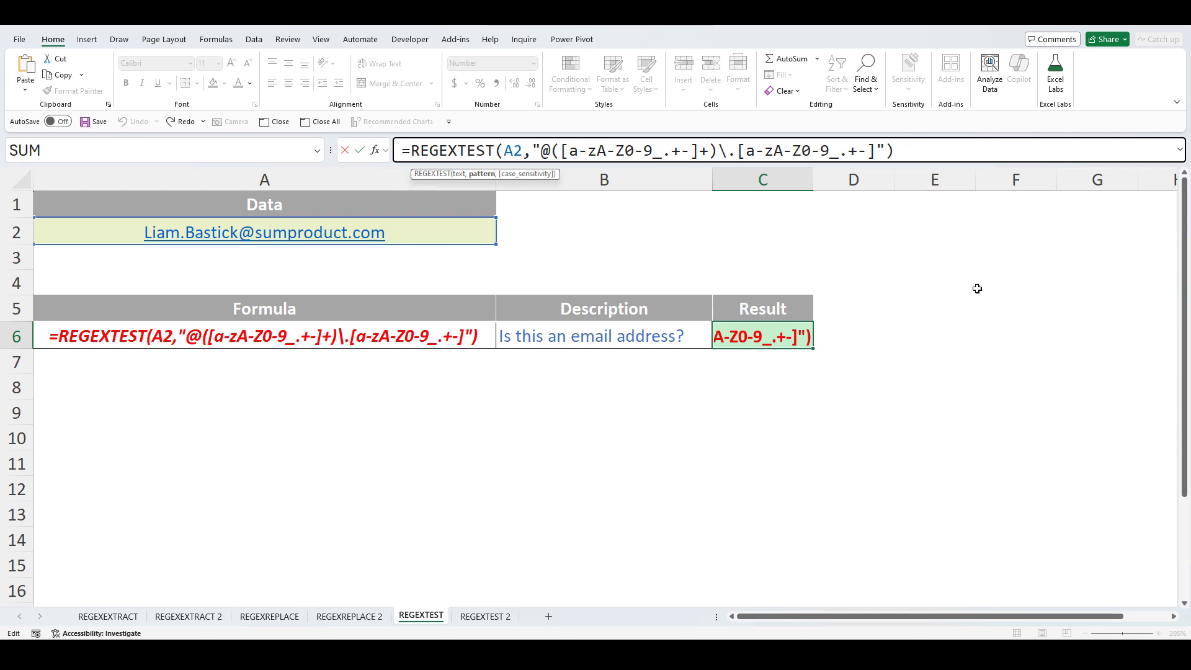
{"action": "left_click", "coordinate": [888, 152]}
{"action": "type", "text": ","}
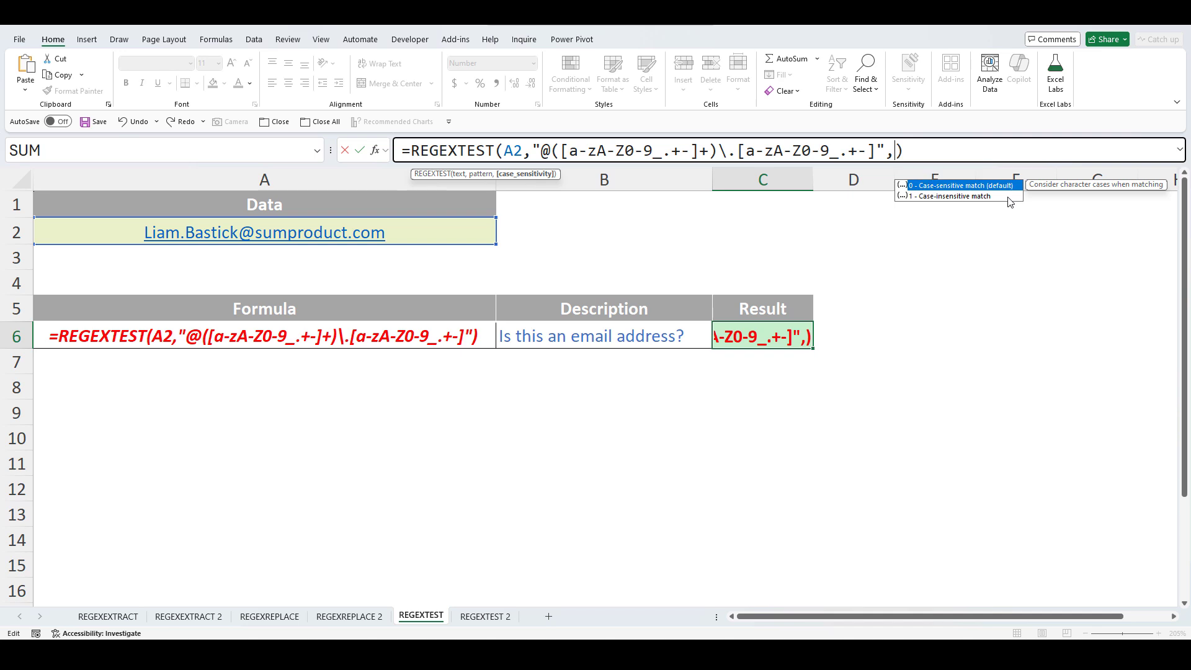
{"action": "key", "text": "BackSpace"}
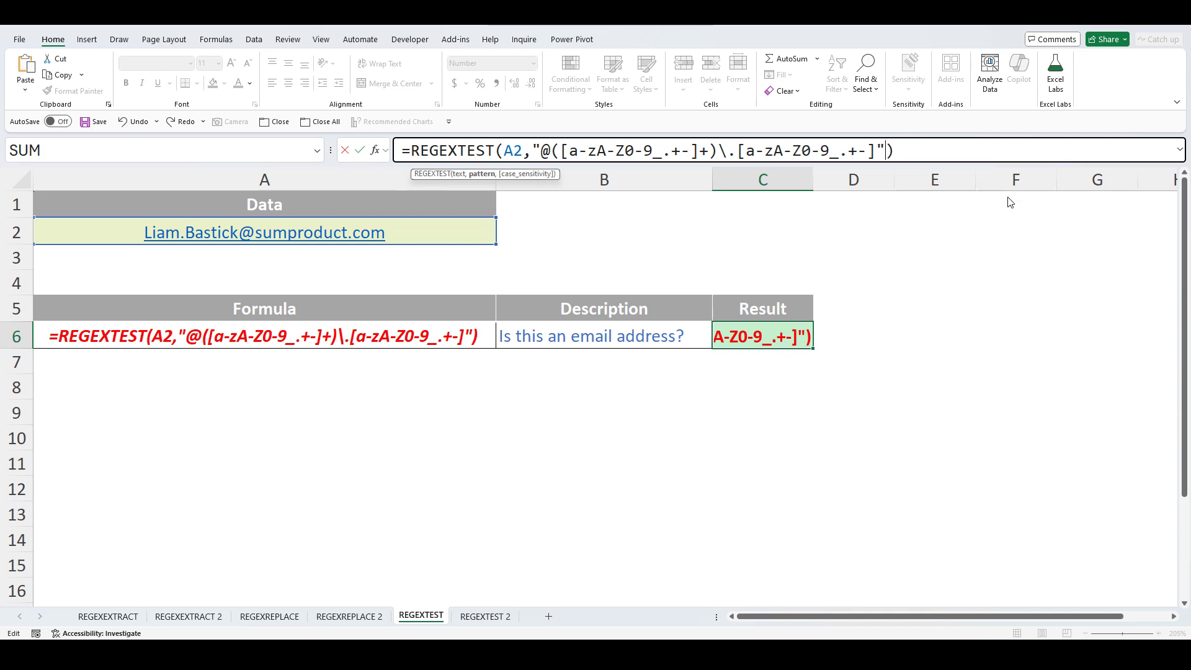
{"action": "key", "text": "Return"}
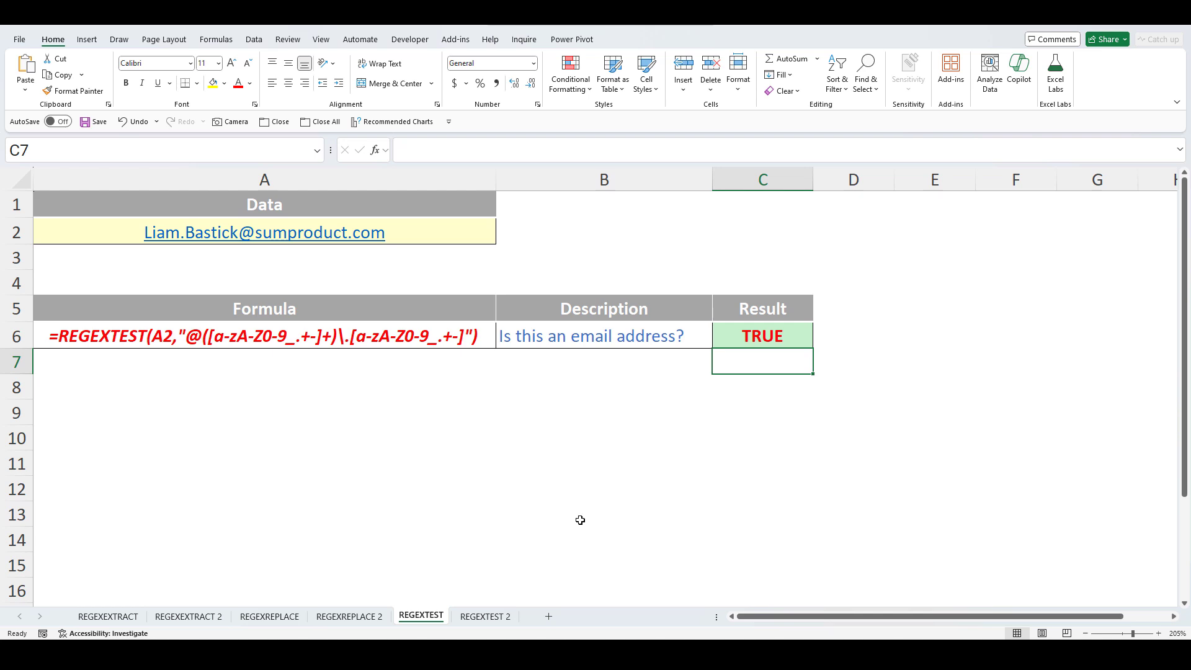
- Switch to the REGEXTEST 2 sheet and check the word alfalfa in A2
{"action": "left_click", "coordinate": [497, 616]}
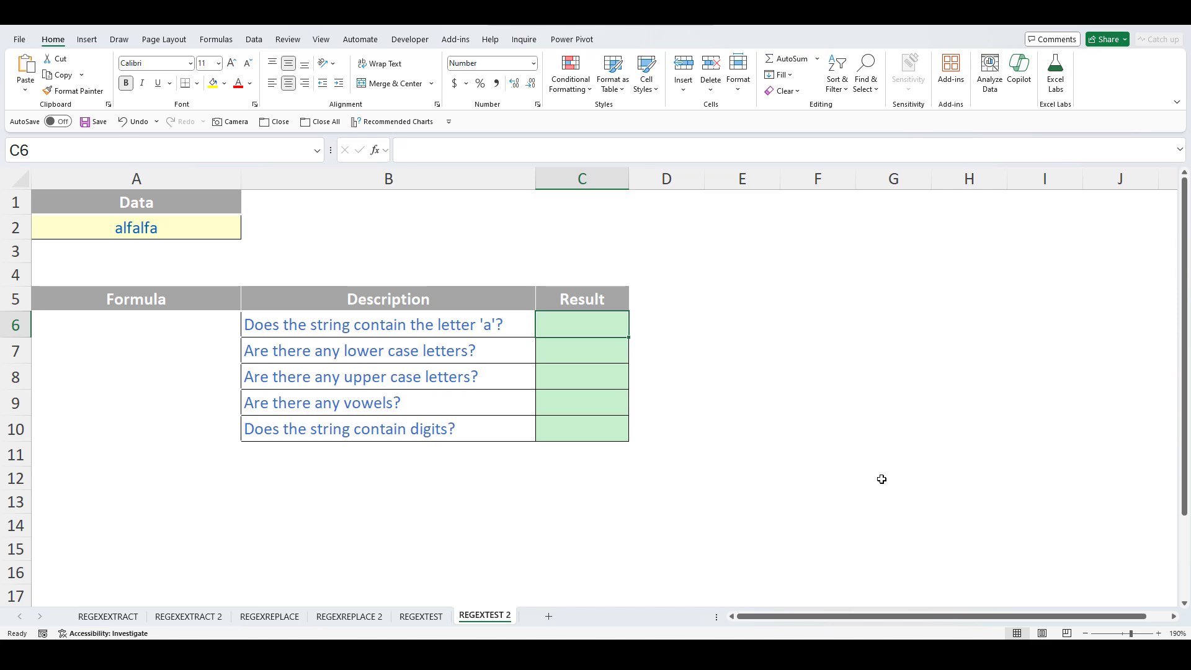
{"action": "left_click", "coordinate": [187, 230]}
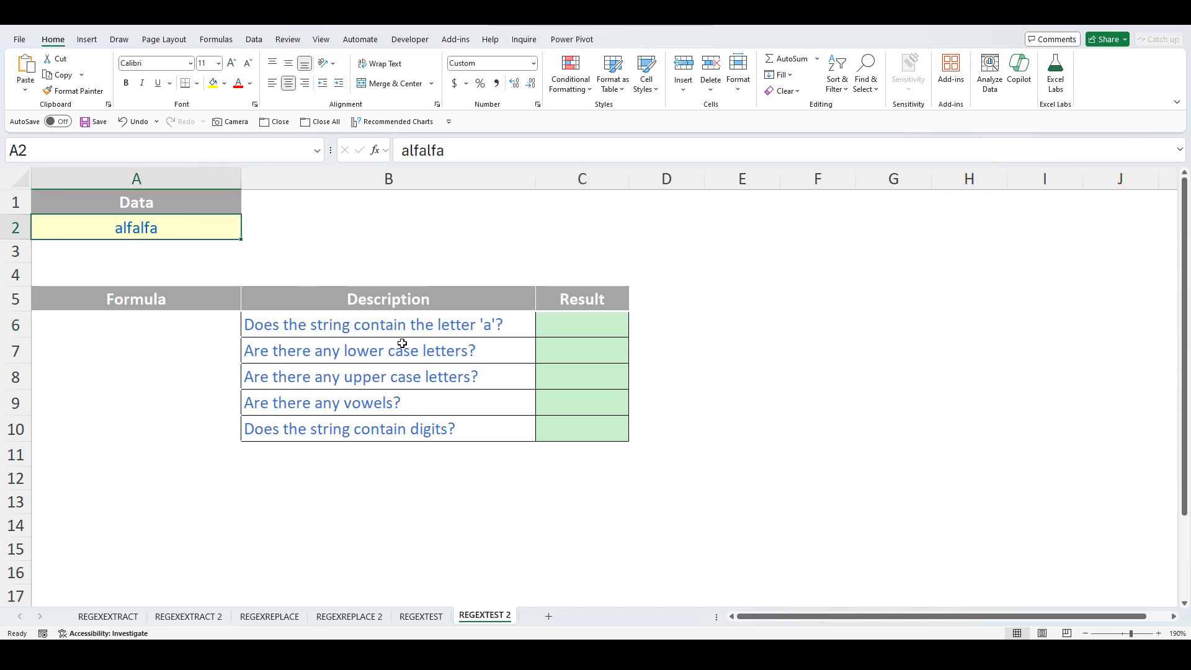
{"action": "left_click", "coordinate": [563, 323]}
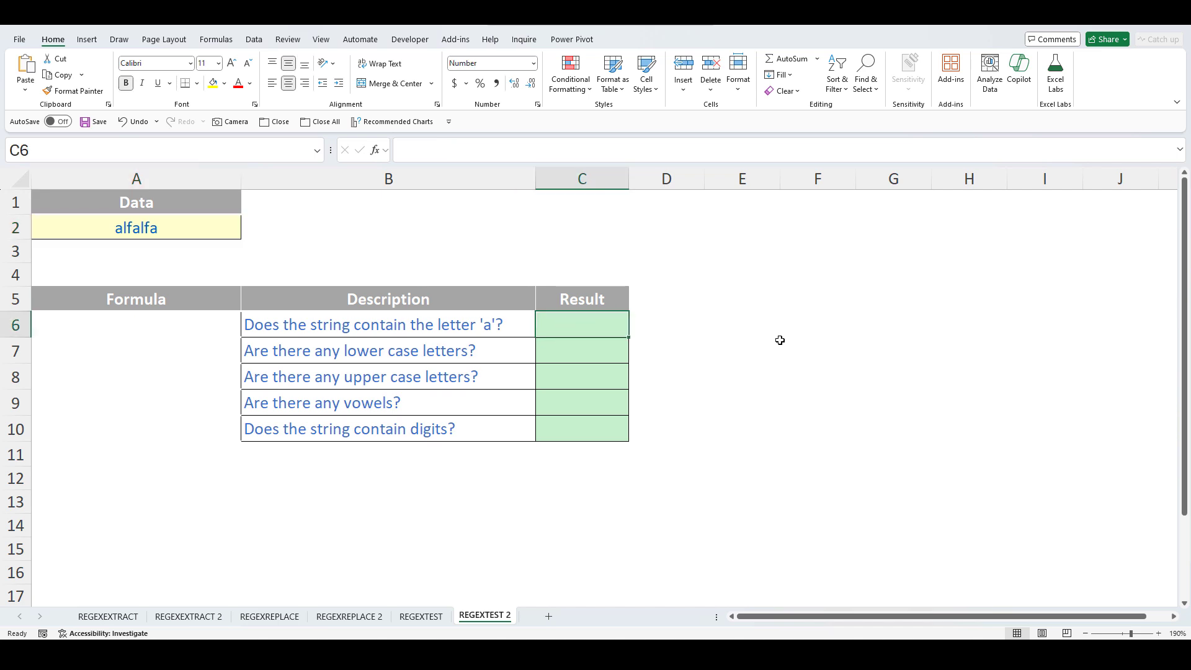
- Enter =REGEXTEST($A$2,"a") in C6, returning TRUE for the letter 'a'
{"action": "left_click", "coordinate": [552, 150]}
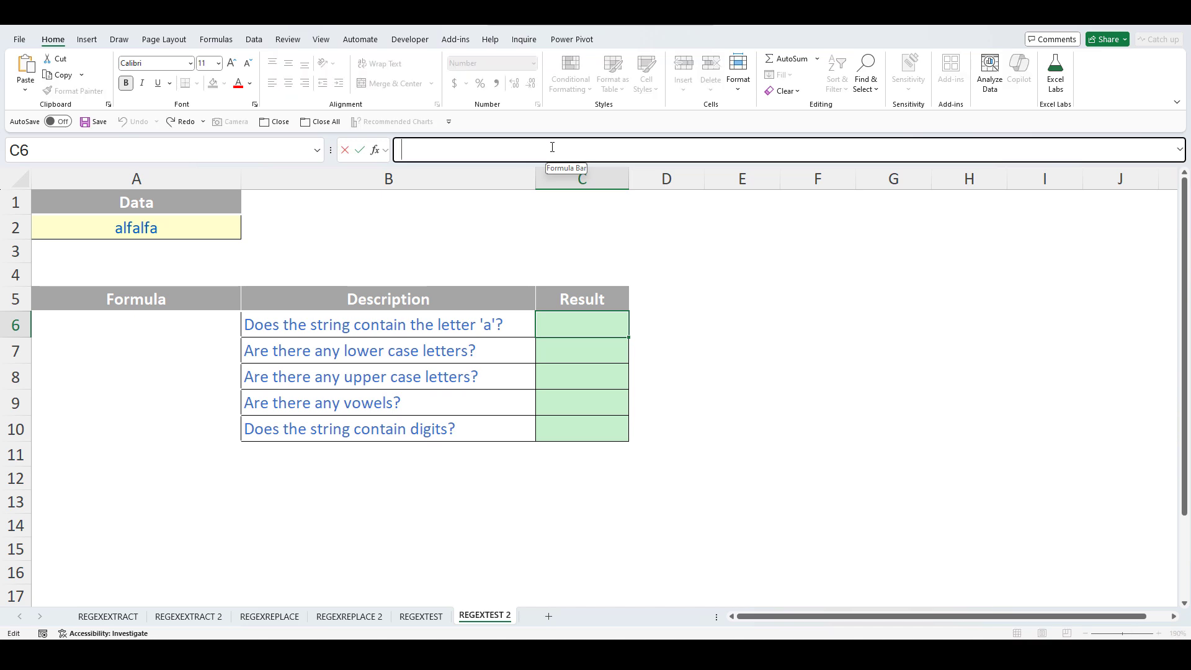
{"action": "type", "text": "=re"}
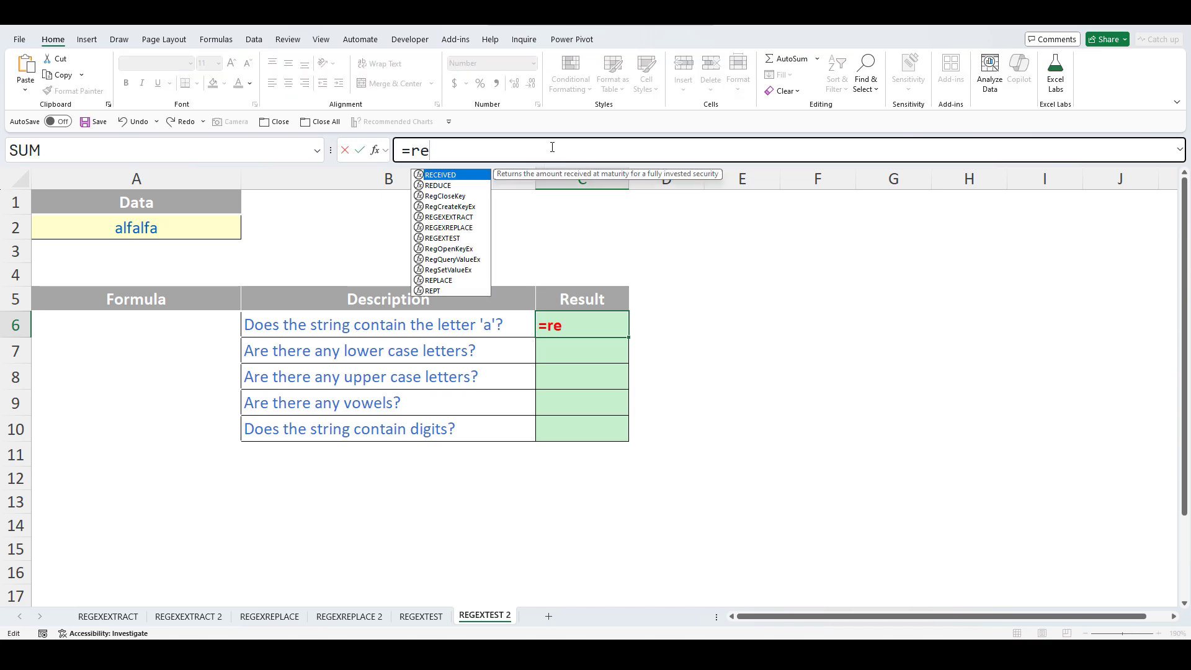
{"action": "type", "text": "gex"}
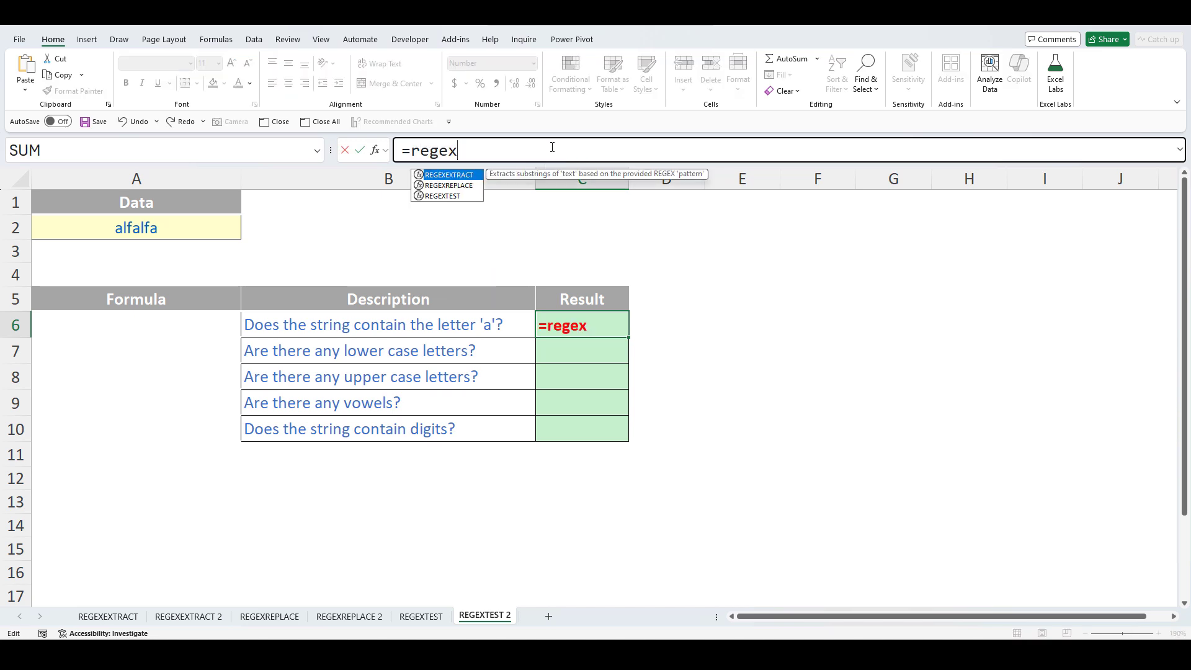
{"action": "key", "text": "Down"}
{"action": "key", "text": "Down"}
{"action": "key", "text": "Tab"}
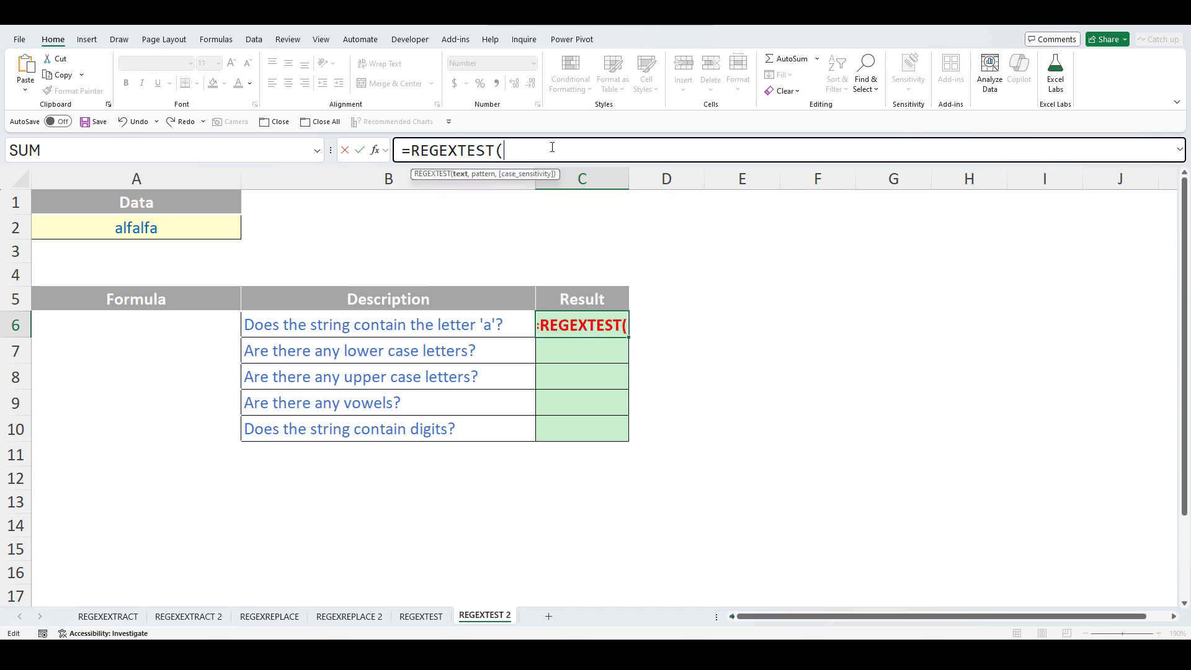
{"action": "left_click", "coordinate": [160, 229]}
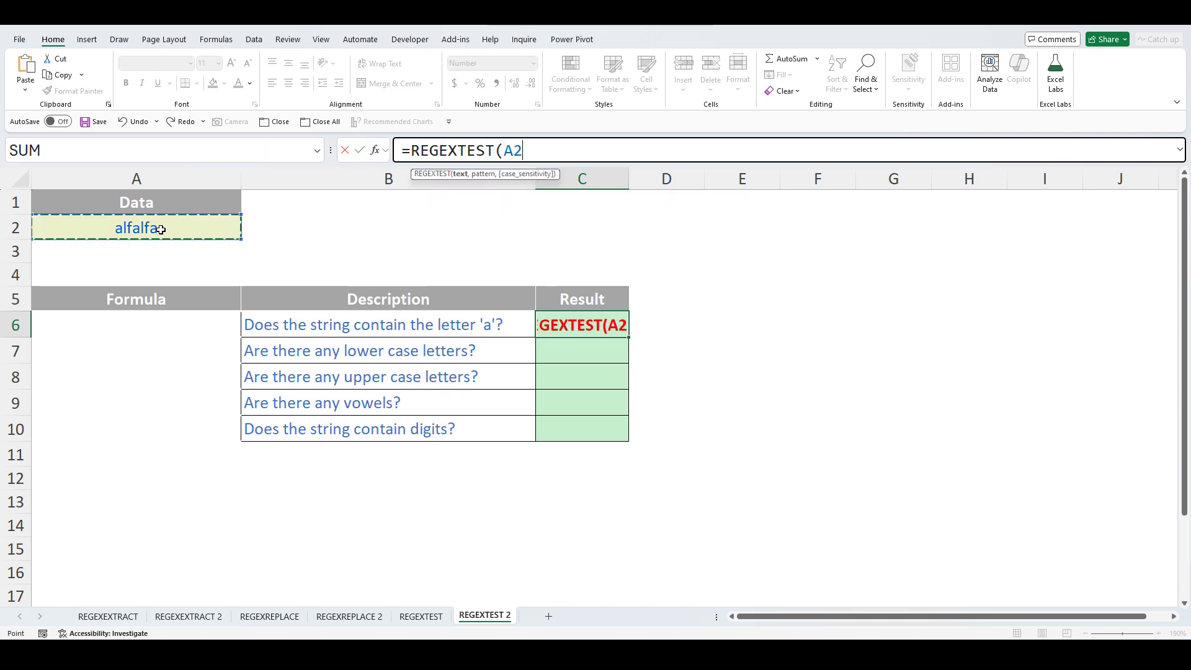
{"action": "key", "text": "F4"}
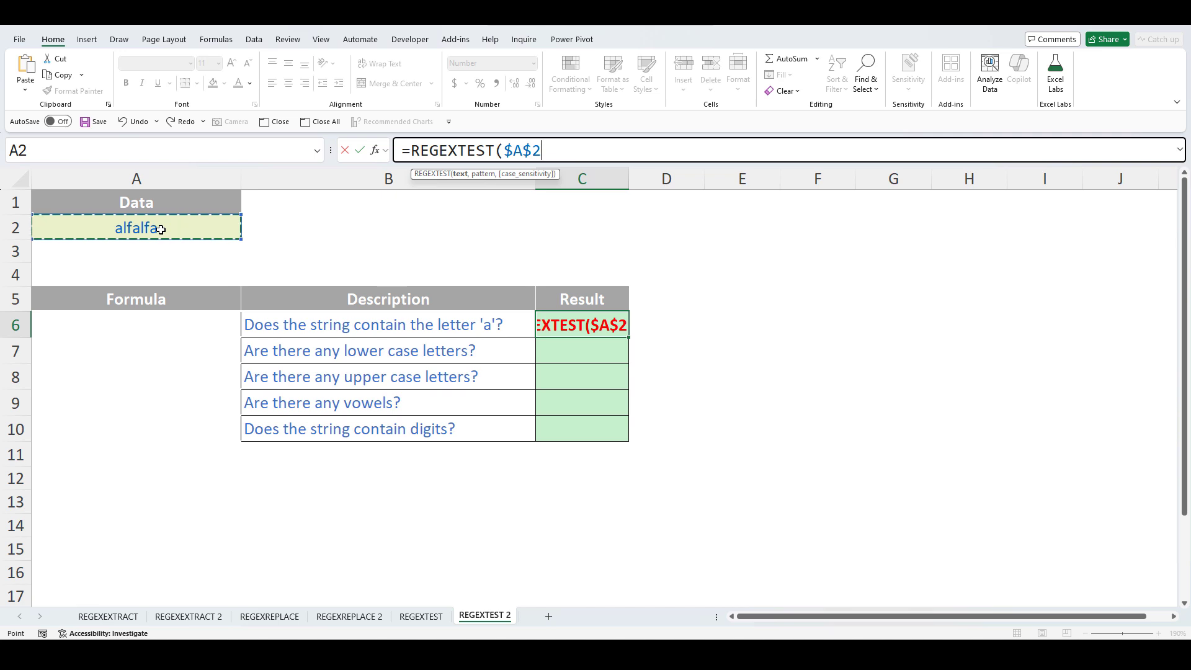
{"action": "type", "text": ","}
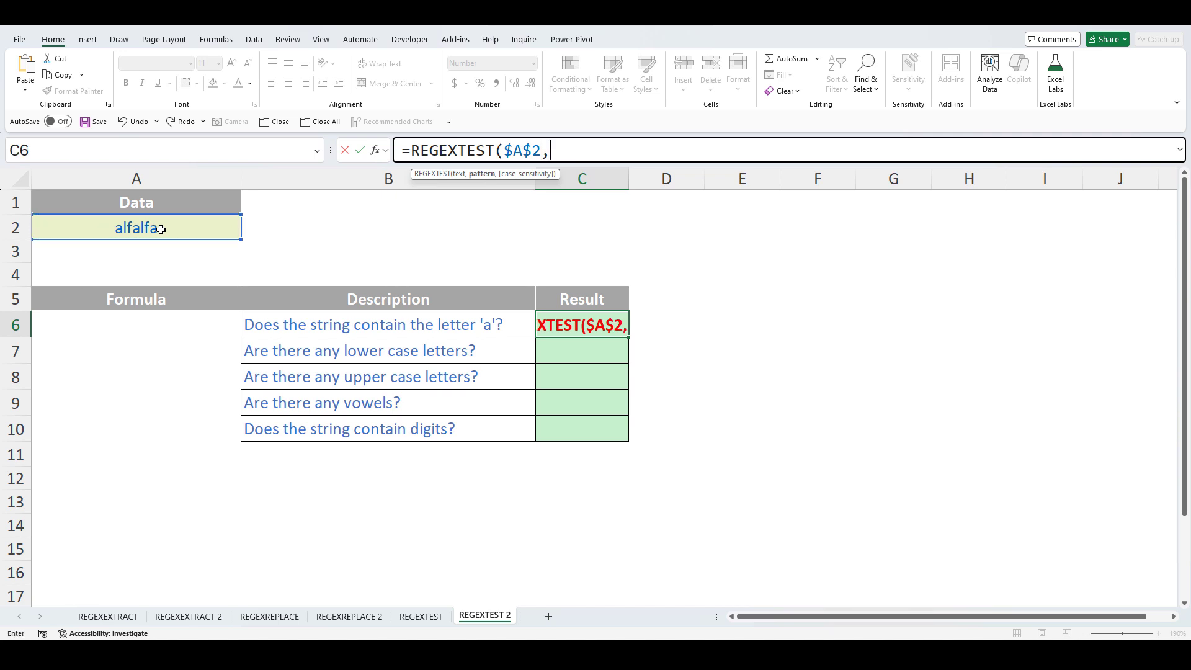
{"action": "type", "text": "\"a\""}
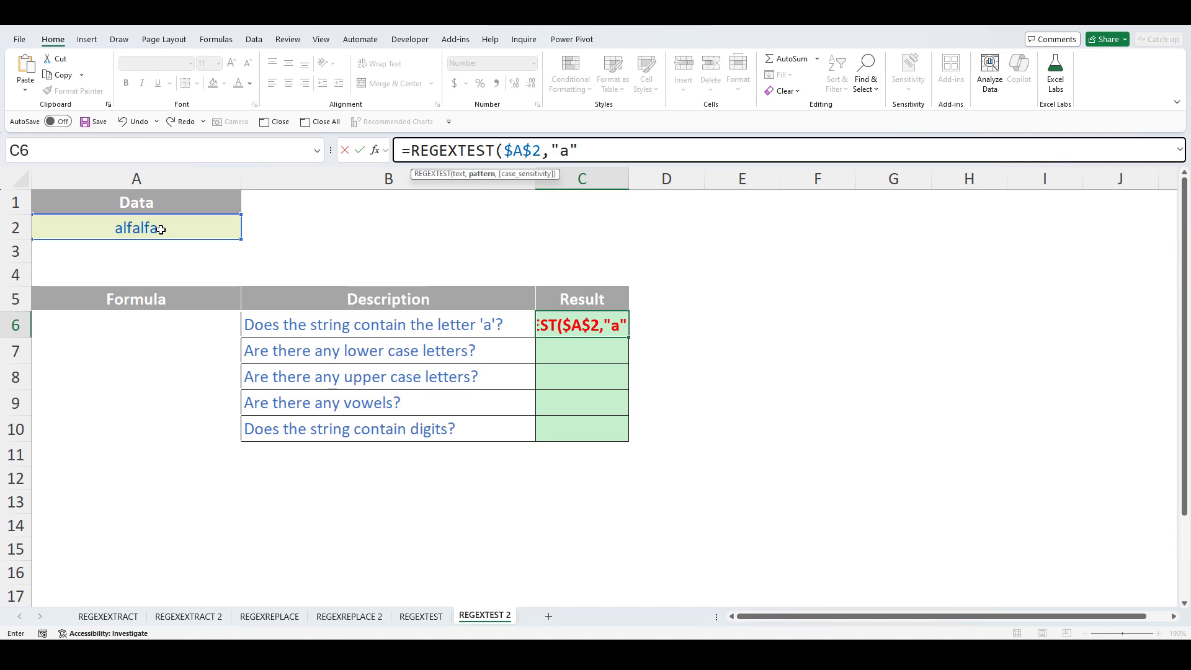
{"action": "type", "text": ")"}
{"action": "key", "text": "Return"}
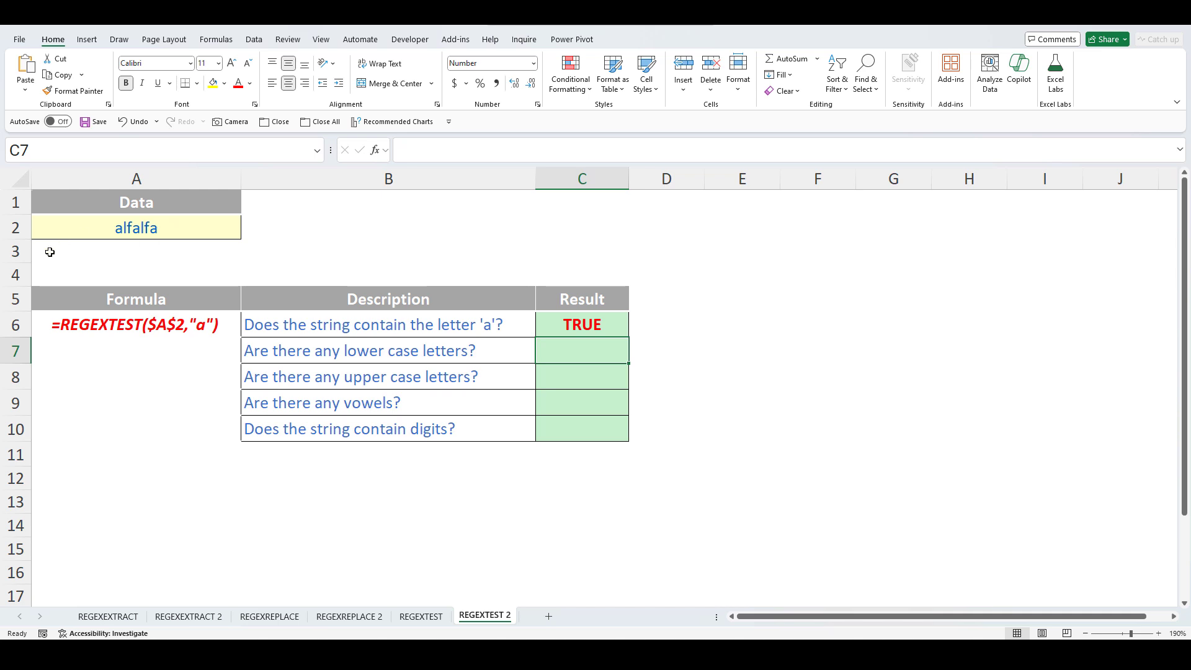
{"action": "left_click", "coordinate": [593, 328]}
- Copy the test into C7 with pattern [a-z] to check for lower case letters (TRUE)
{"action": "left_click_drag", "start_coordinate": [629, 339], "coordinate": [629, 363]}
{"action": "left_click", "coordinate": [599, 351]}
{"action": "double_click", "coordinate": [562, 150]}
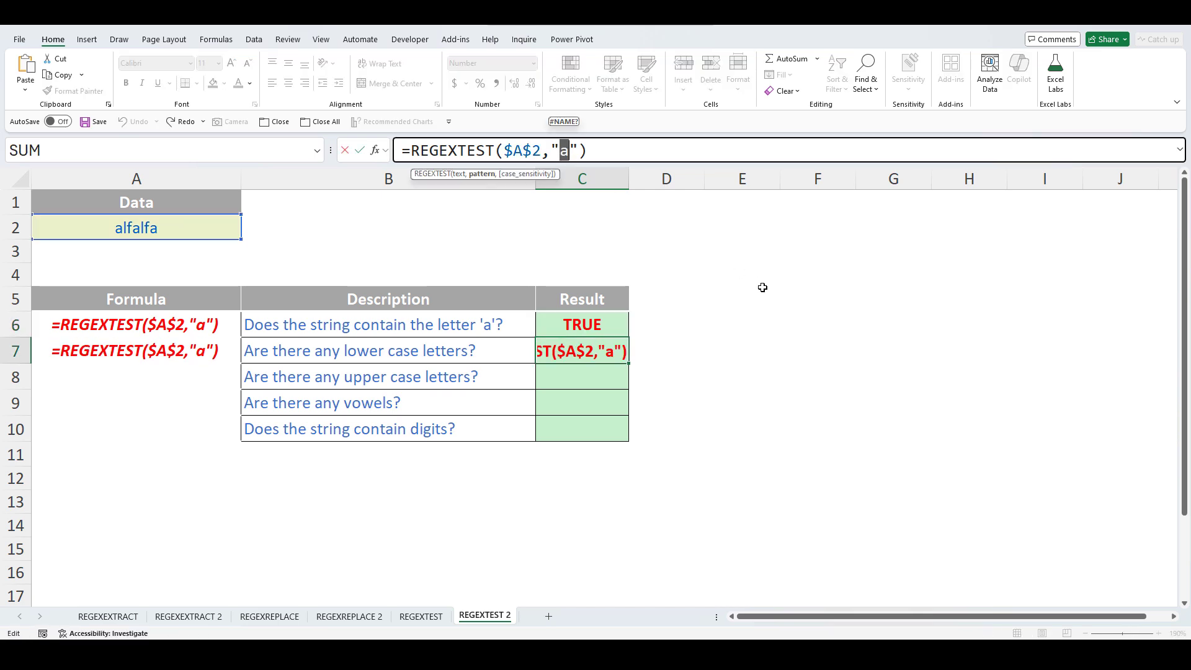
{"action": "type", "text": "[a-z"}
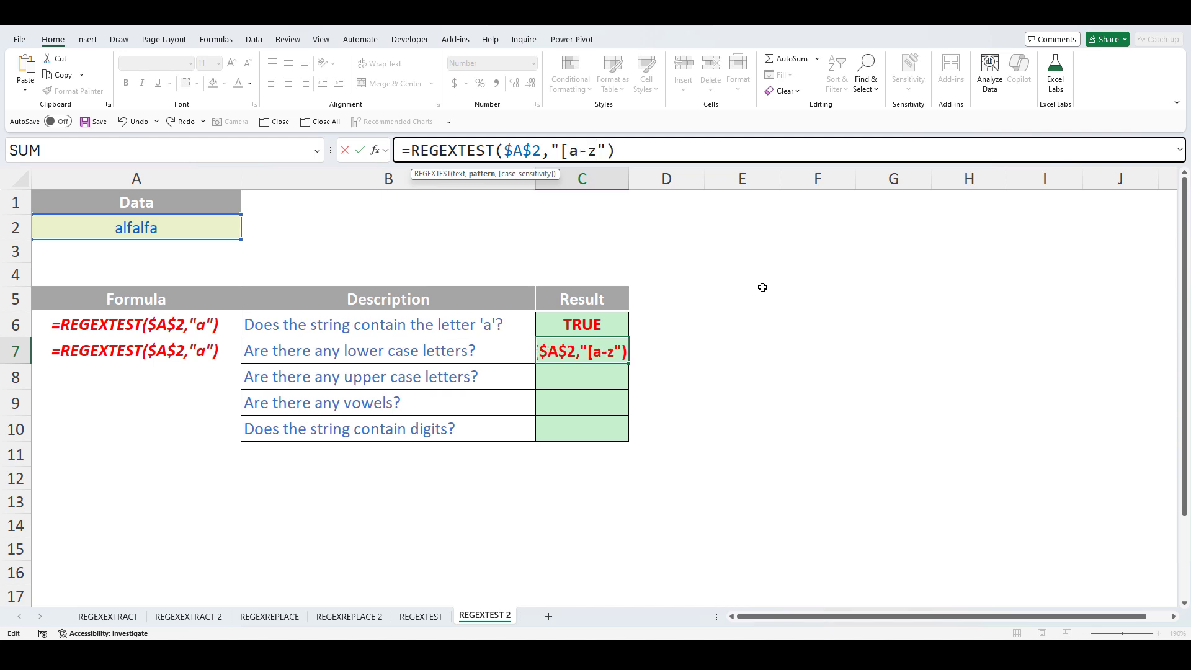
{"action": "type", "text": "]"}
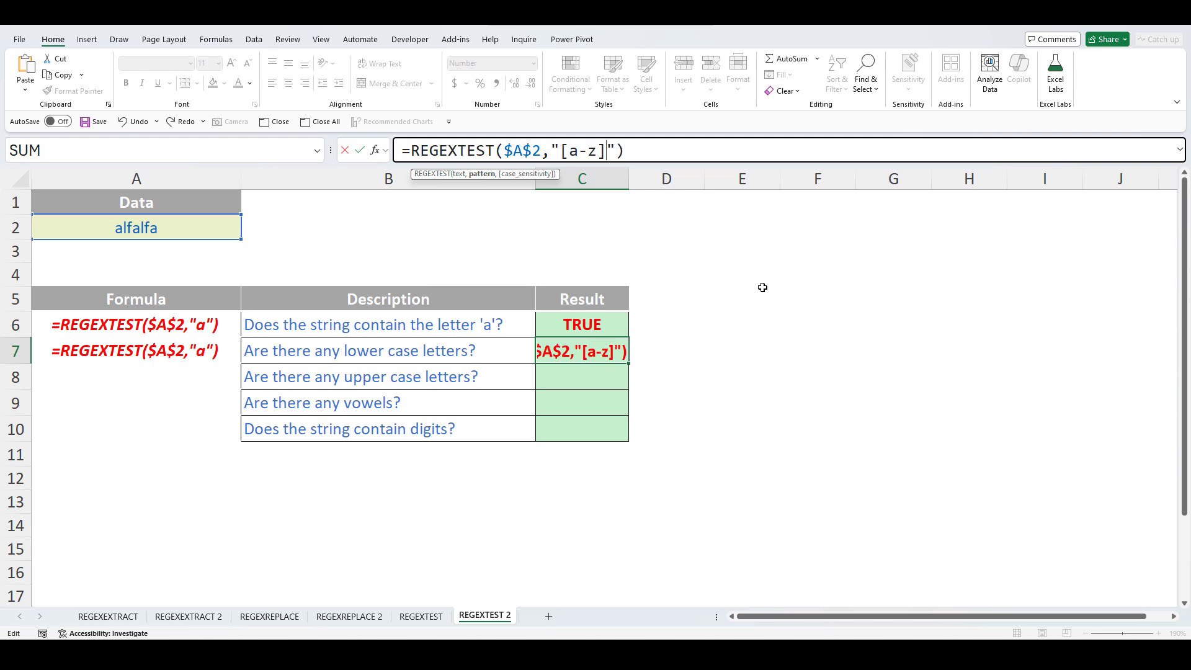
{"action": "key", "text": "Return"}
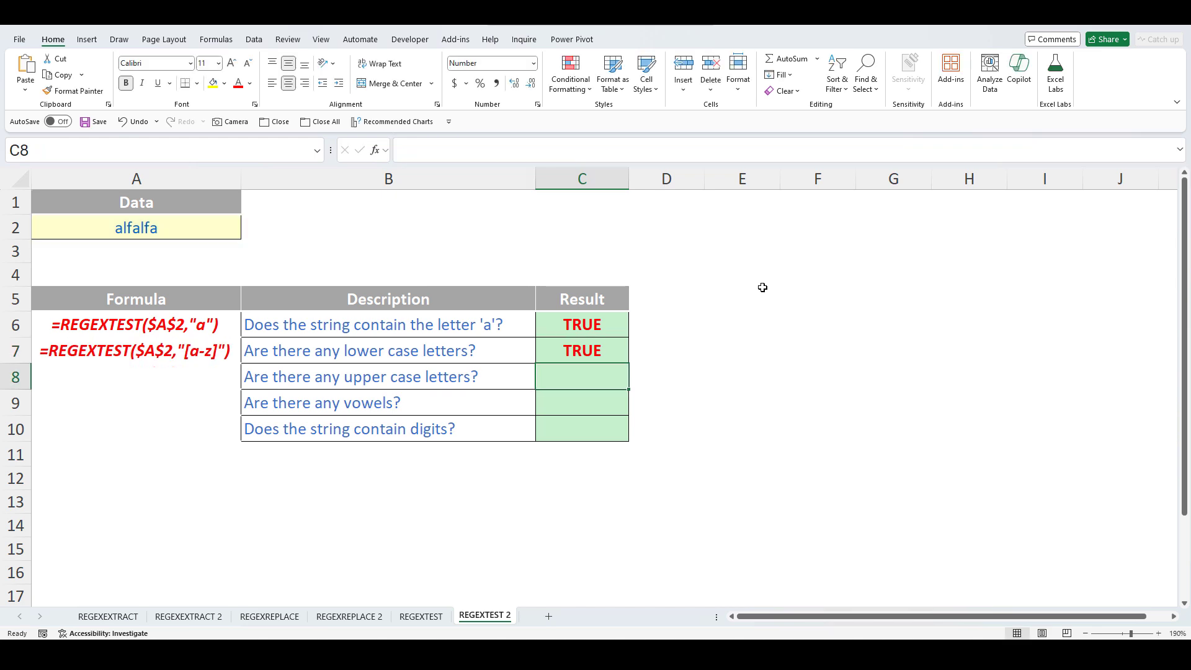
- Copy the test into C8 with pattern [A-Z] to check for upper case letters (FALSE)
{"action": "left_click", "coordinate": [618, 353]}
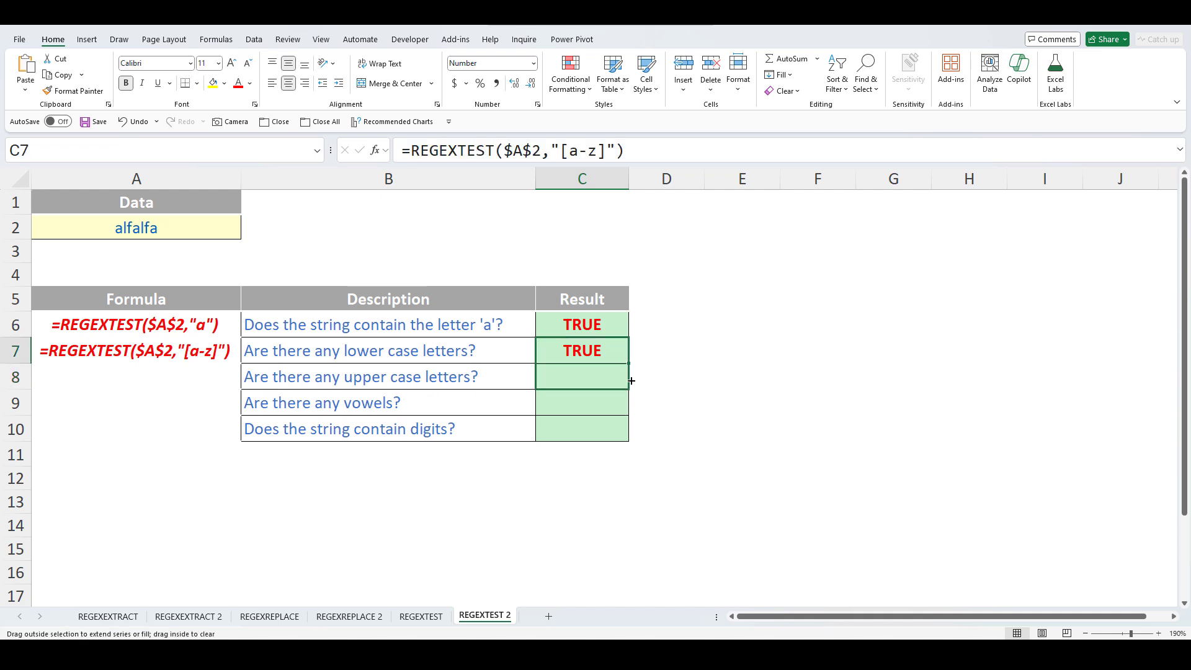
{"action": "left_click_drag", "start_coordinate": [631, 380], "coordinate": [631, 382]}
{"action": "left_click_drag", "start_coordinate": [569, 150], "coordinate": [599, 155]}
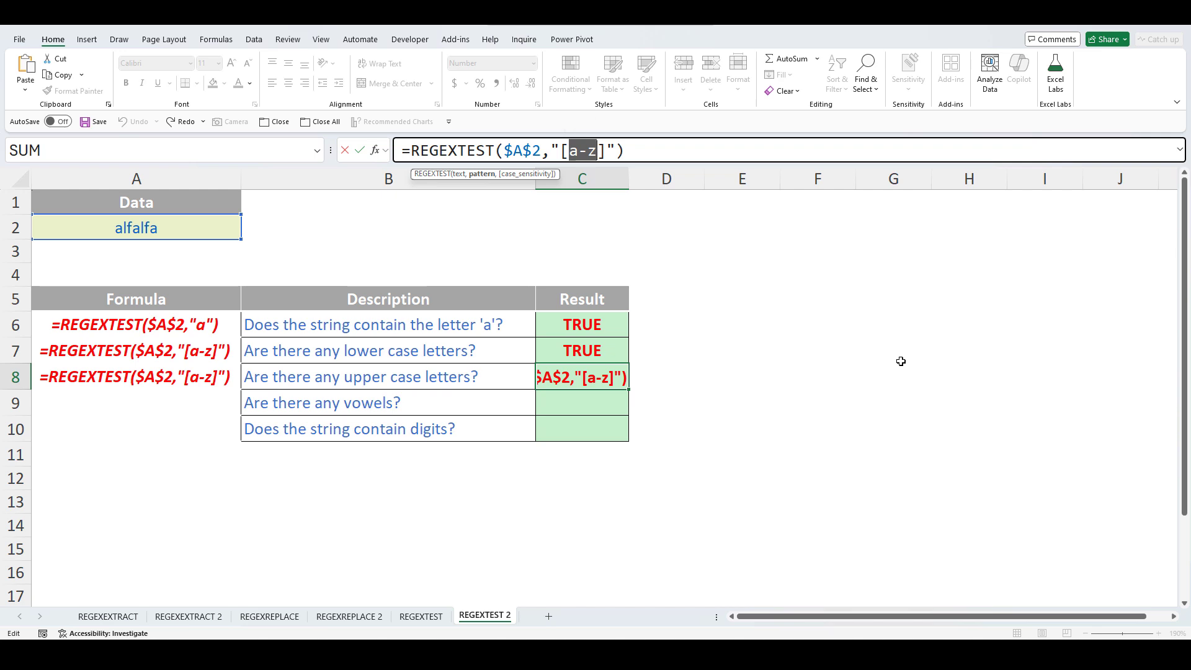
{"action": "type", "text": "A-Z"}
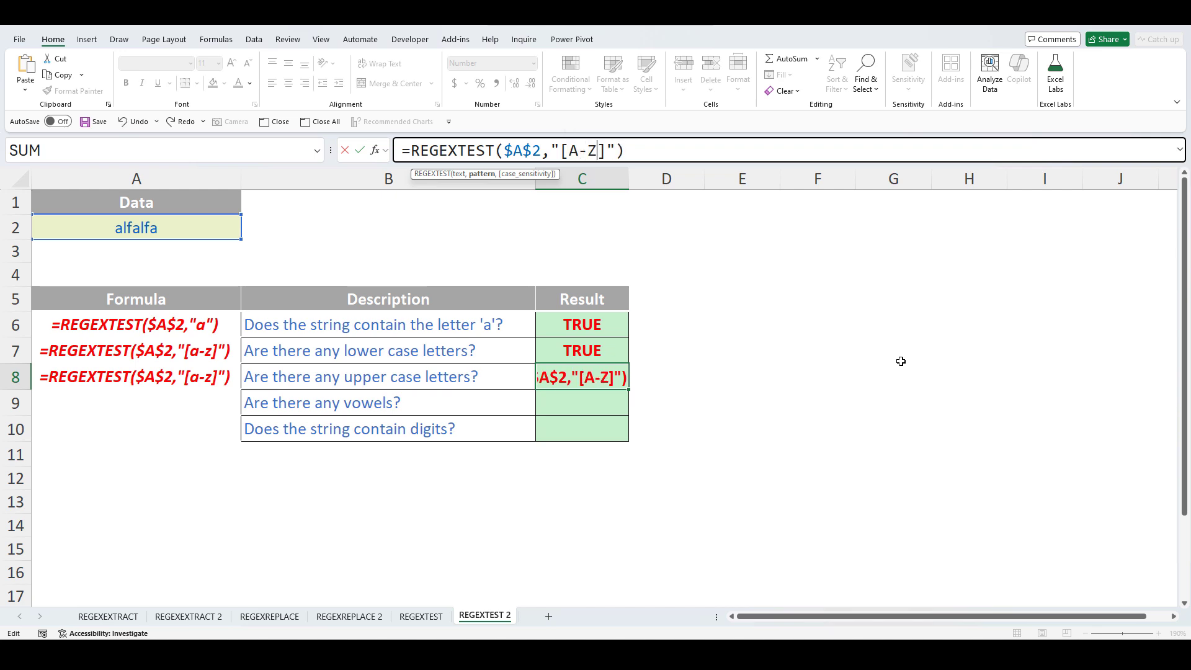
{"action": "key", "text": "Return"}
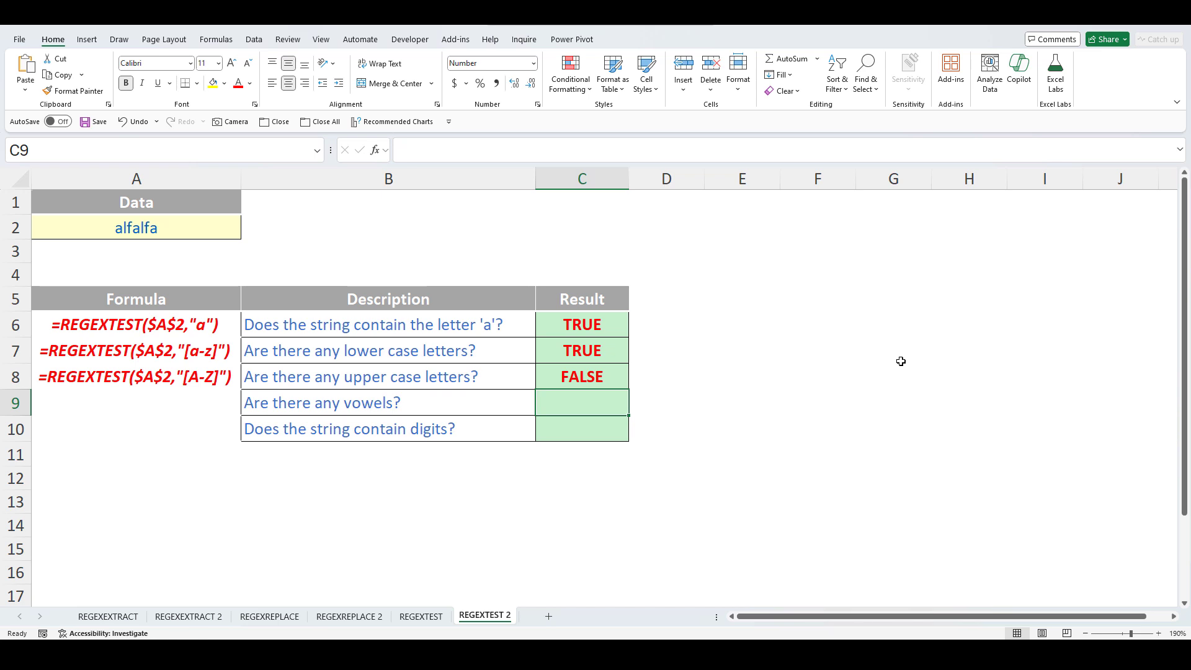
- Copy the C8 formula into C9 and change its pattern to [aeiou] to test for vowels
{"action": "left_click", "coordinate": [597, 376]}
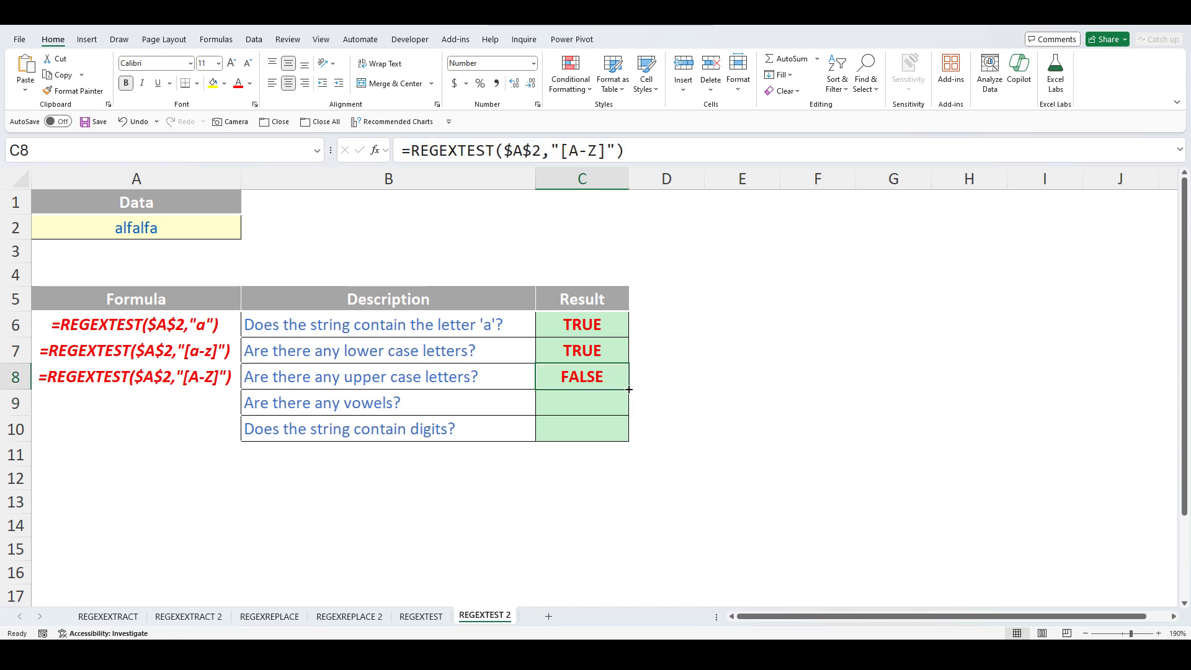
{"action": "left_click_drag", "start_coordinate": [629, 390], "coordinate": [628, 415]}
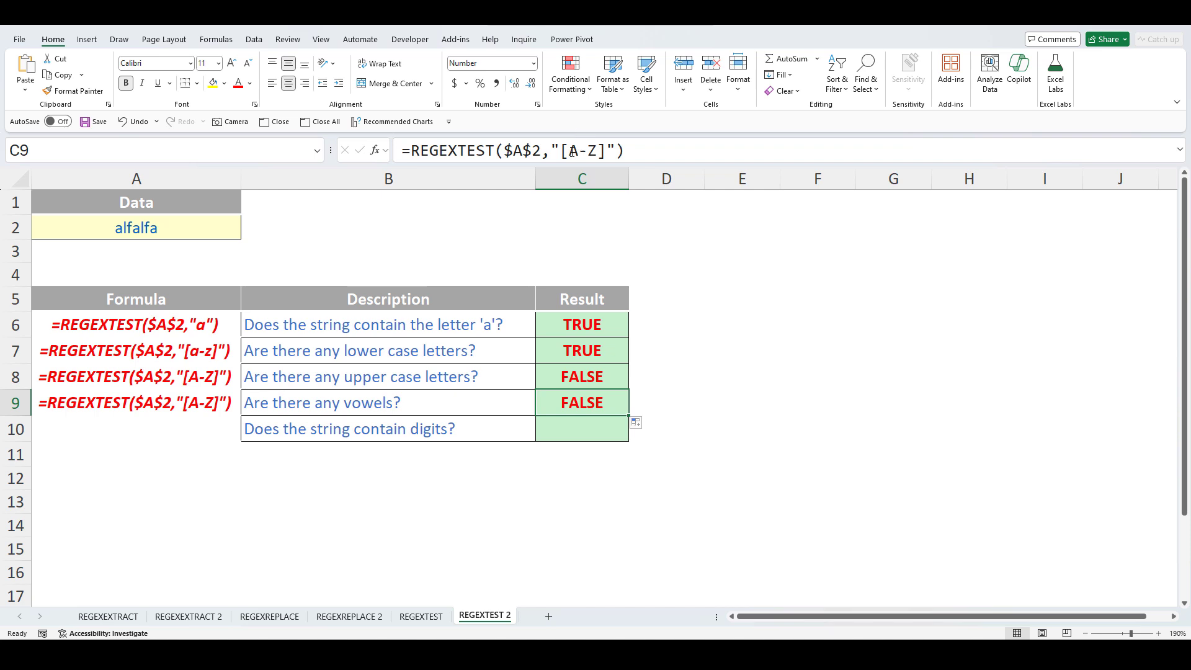
{"action": "left_click_drag", "start_coordinate": [569, 151], "coordinate": [597, 151]}
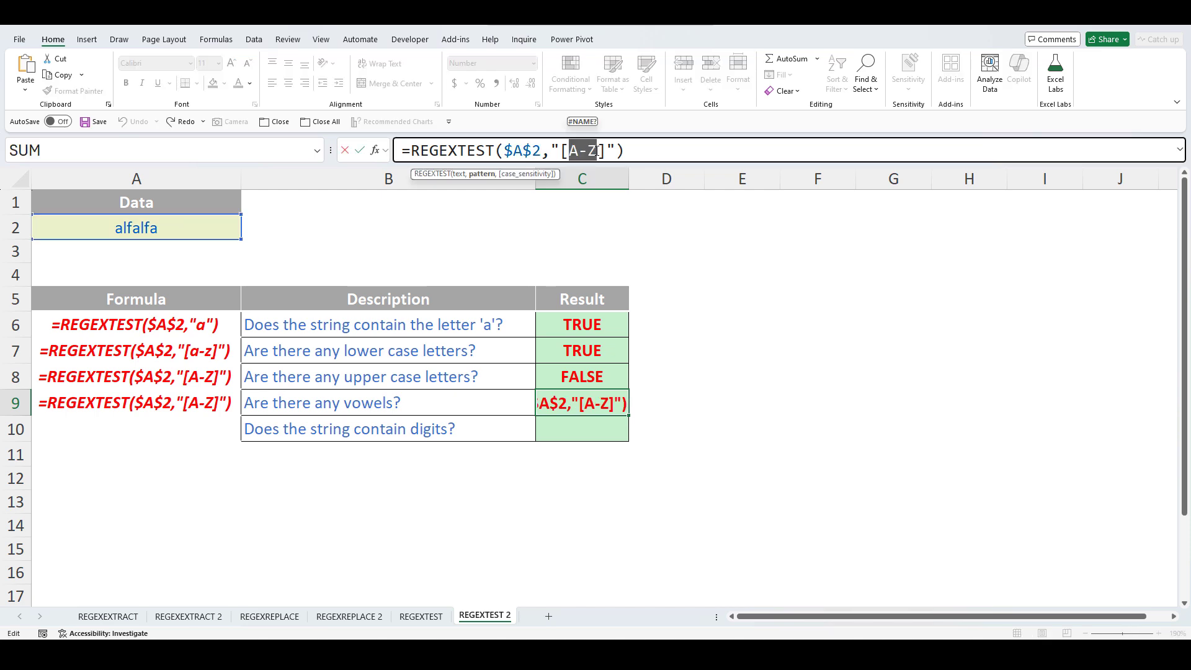
{"action": "type", "text": "aeiou"}
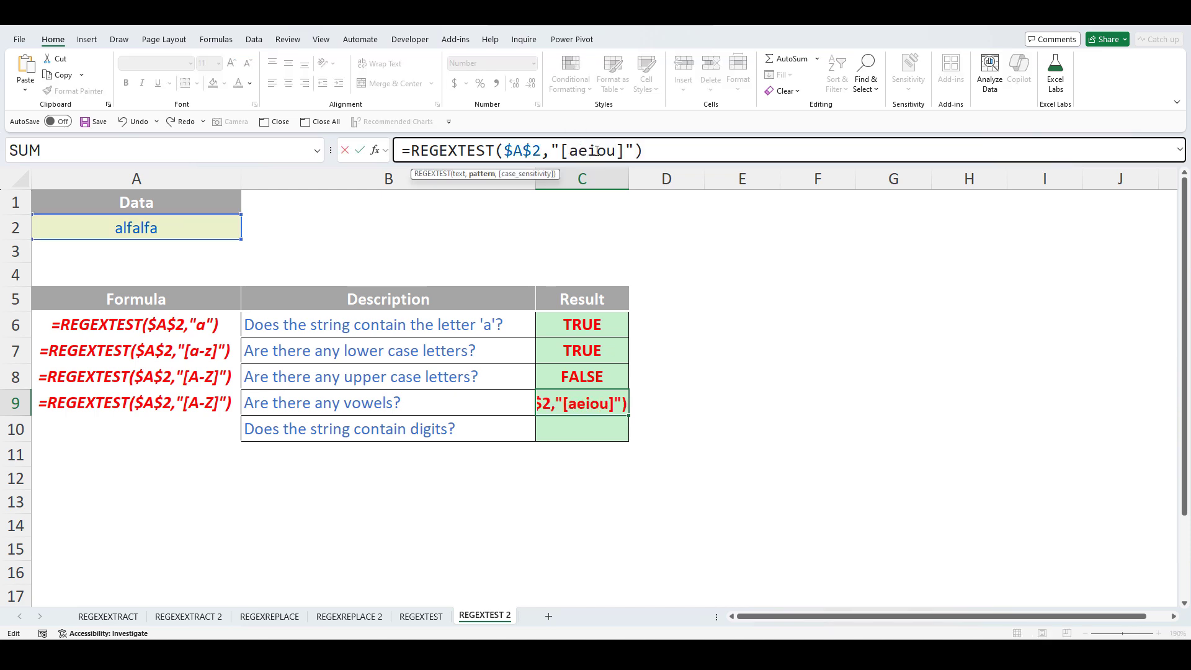
{"action": "key", "text": "Return"}
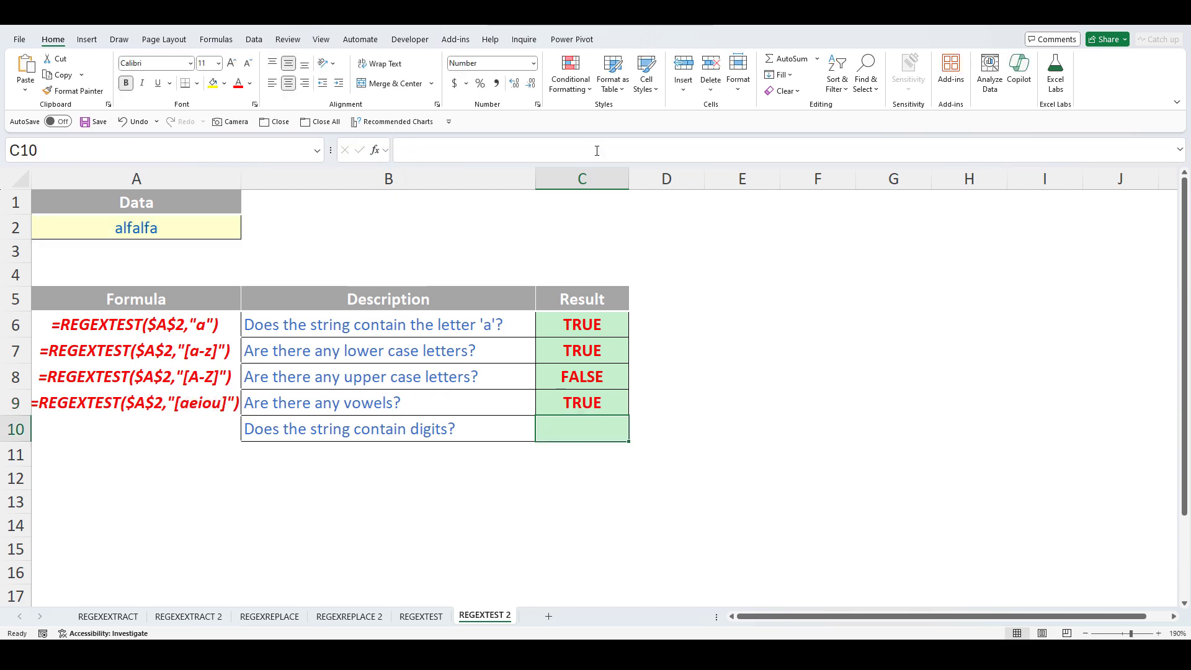
- Copy the C9 formula into C10 with the pattern [0-9] to test for digits
{"action": "left_click", "coordinate": [595, 398]}
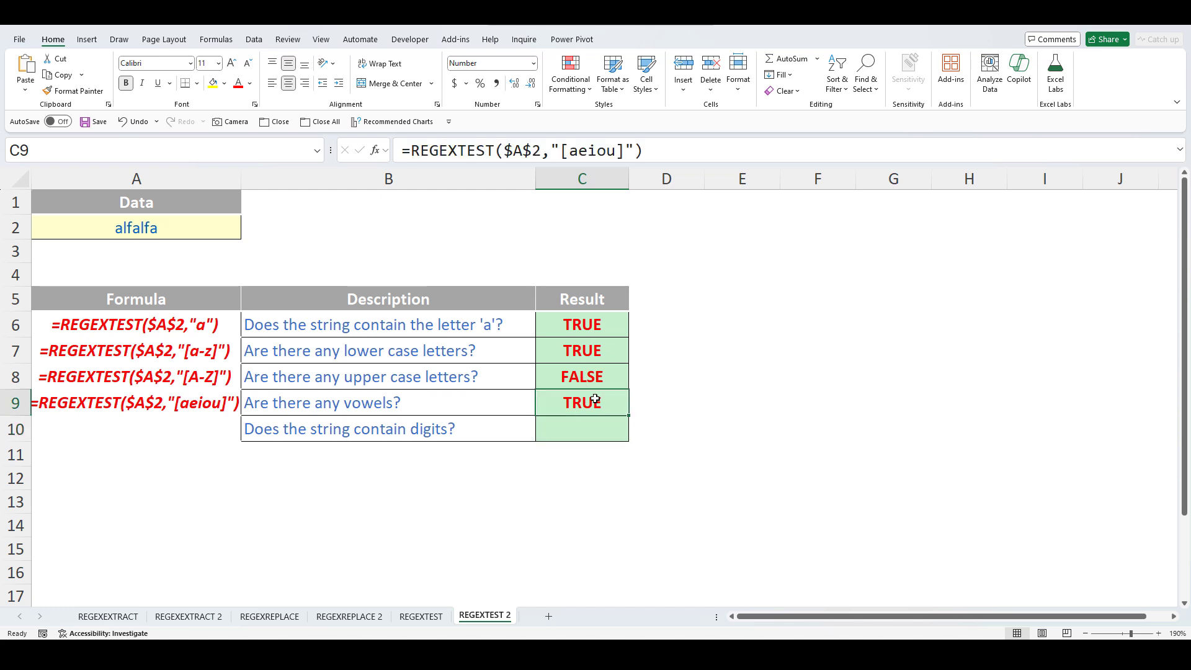
{"action": "left_click_drag", "start_coordinate": [629, 415], "coordinate": [627, 434]}
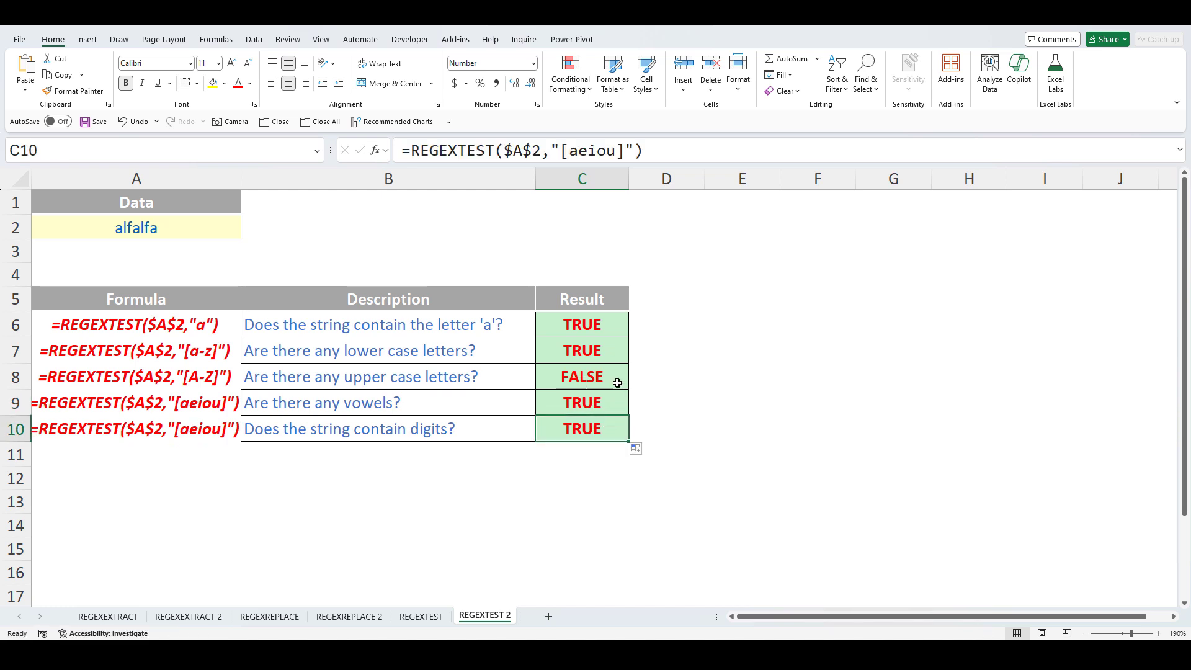
{"action": "left_click", "coordinate": [572, 150]}
{"action": "left_click_drag", "start_coordinate": [572, 150], "coordinate": [618, 152]}
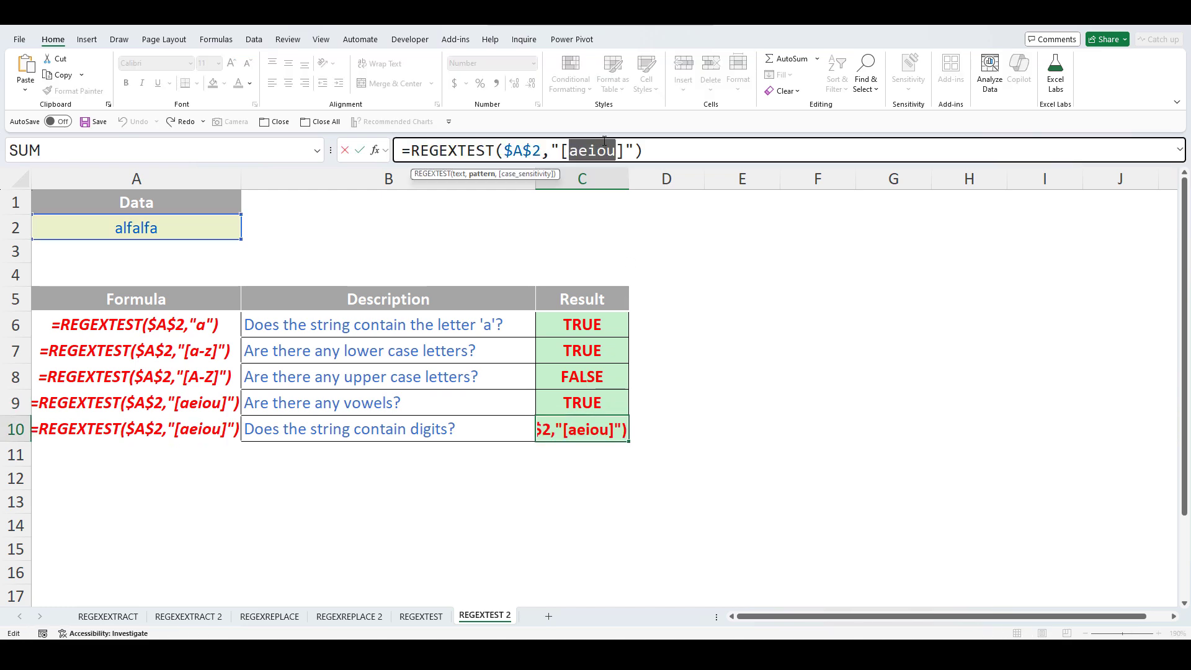
{"action": "type", "text": "0123456789"}
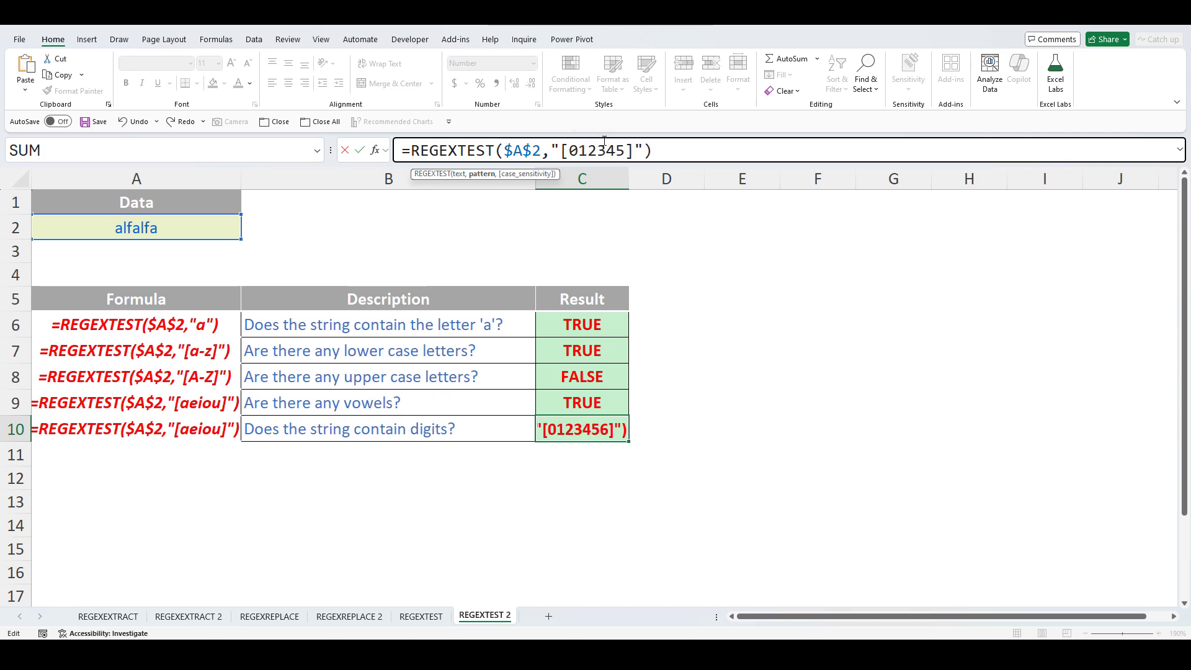
{"action": "key", "text": "BackSpace"}
{"action": "key", "text": "BackSpace"}
{"action": "key", "text": "BackSpace"}
{"action": "key", "text": "BackSpace"}
{"action": "key", "text": "BackSpace"}
{"action": "key", "text": "BackSpace"}
{"action": "key", "text": "BackSpace"}
{"action": "key", "text": "BackSpace"}
{"action": "key", "text": "BackSpace"}
{"action": "key", "text": "BackSpace"}
{"action": "key", "text": "BackSpace"}
{"action": "key", "text": "BackSpace"}
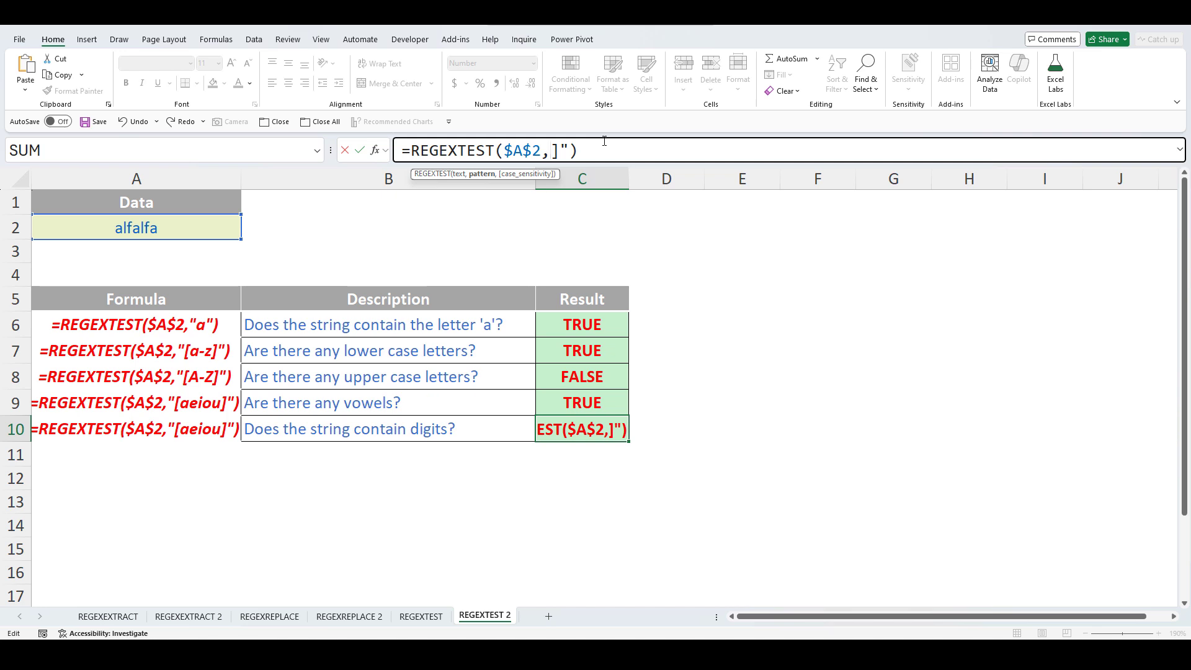
{"action": "key", "text": "Escape"}
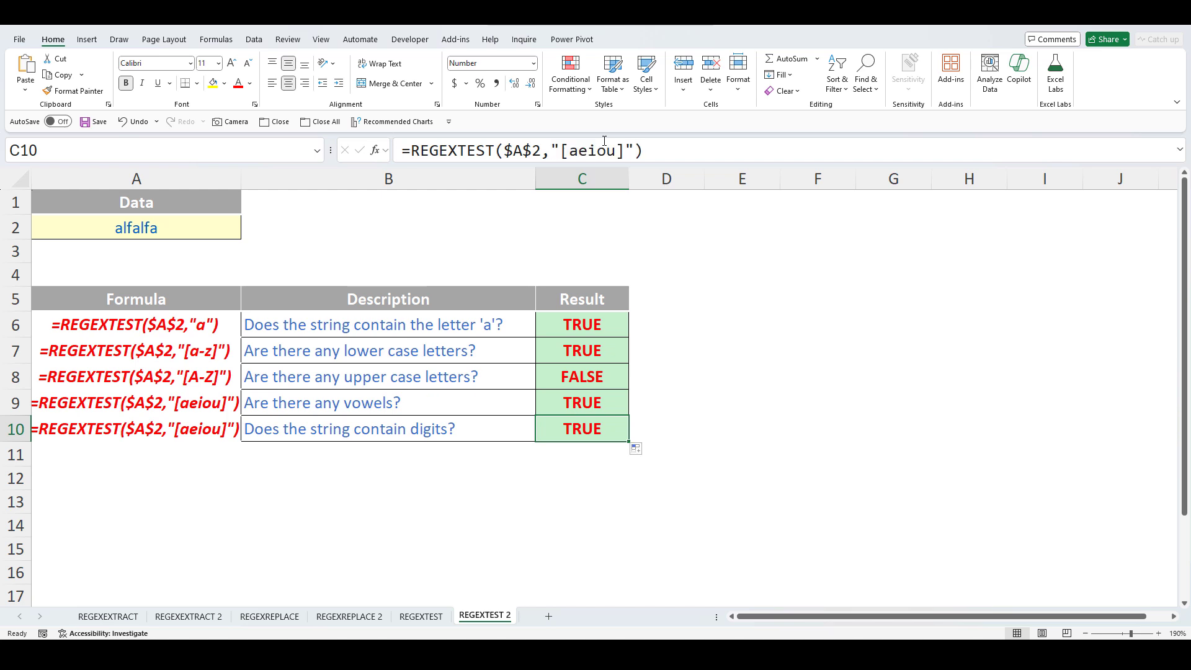
{"action": "left_click_drag", "start_coordinate": [569, 150], "coordinate": [618, 153]}
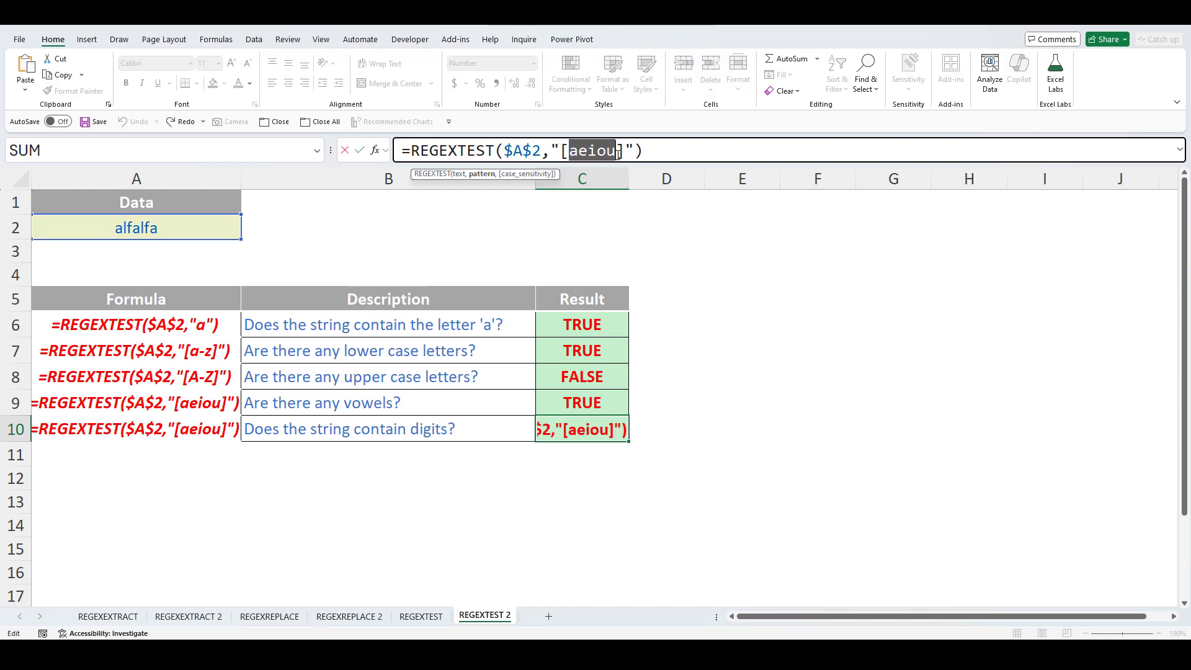
{"action": "type", "text": "0-9"}
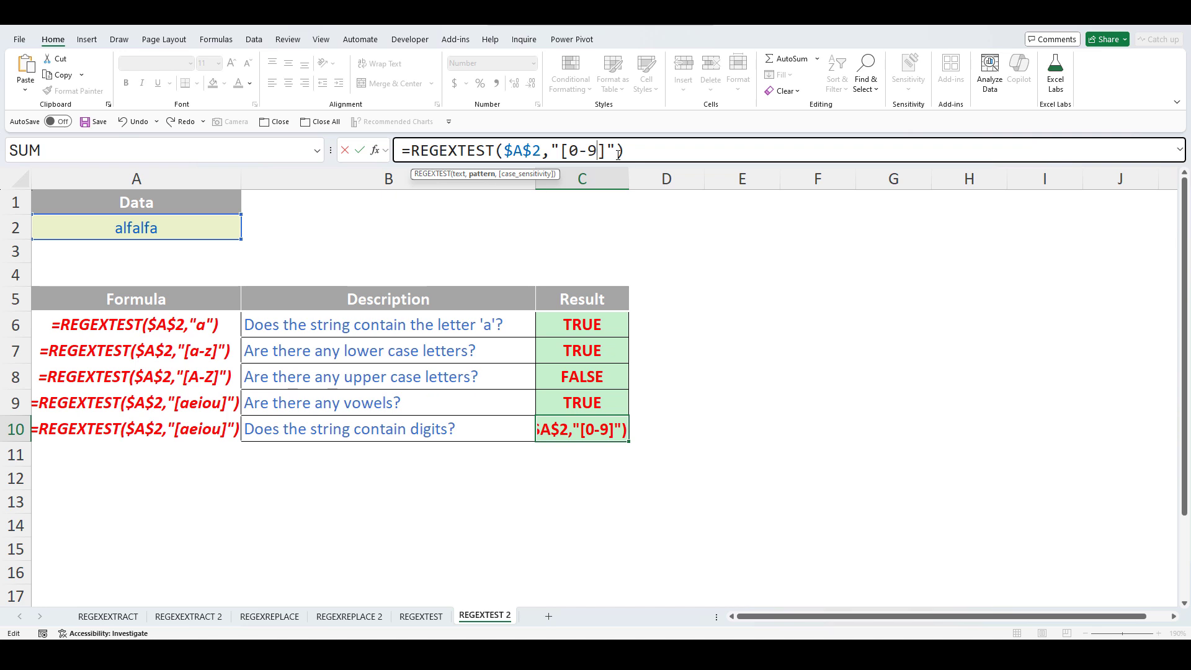
{"action": "key", "text": "Return"}
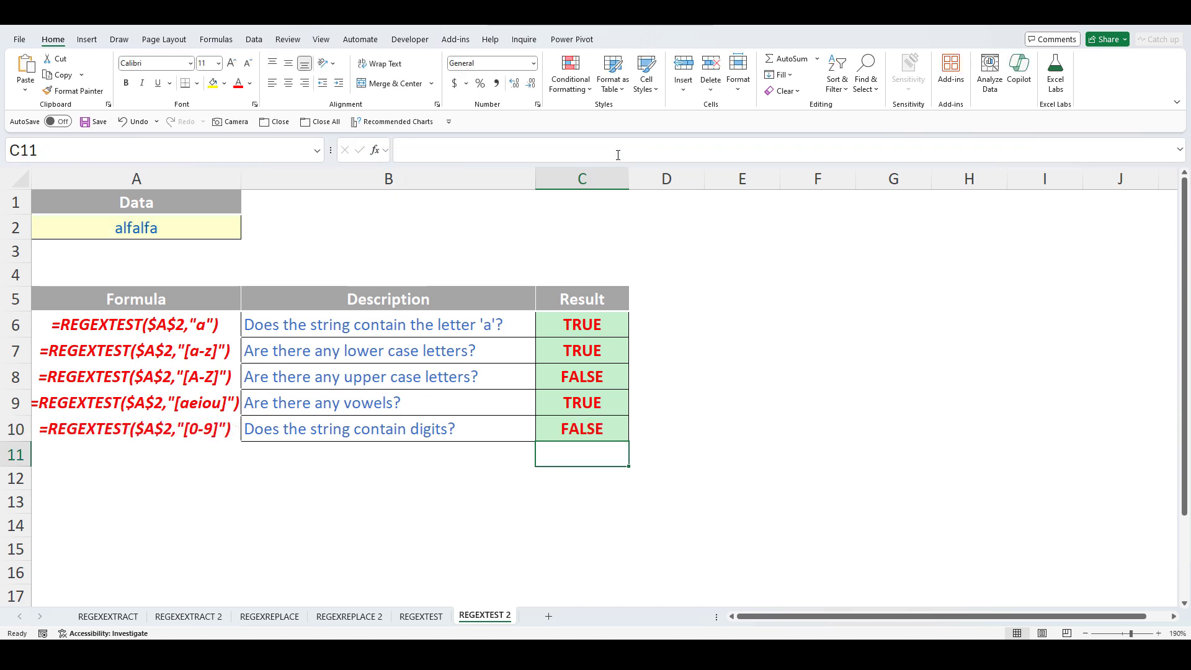
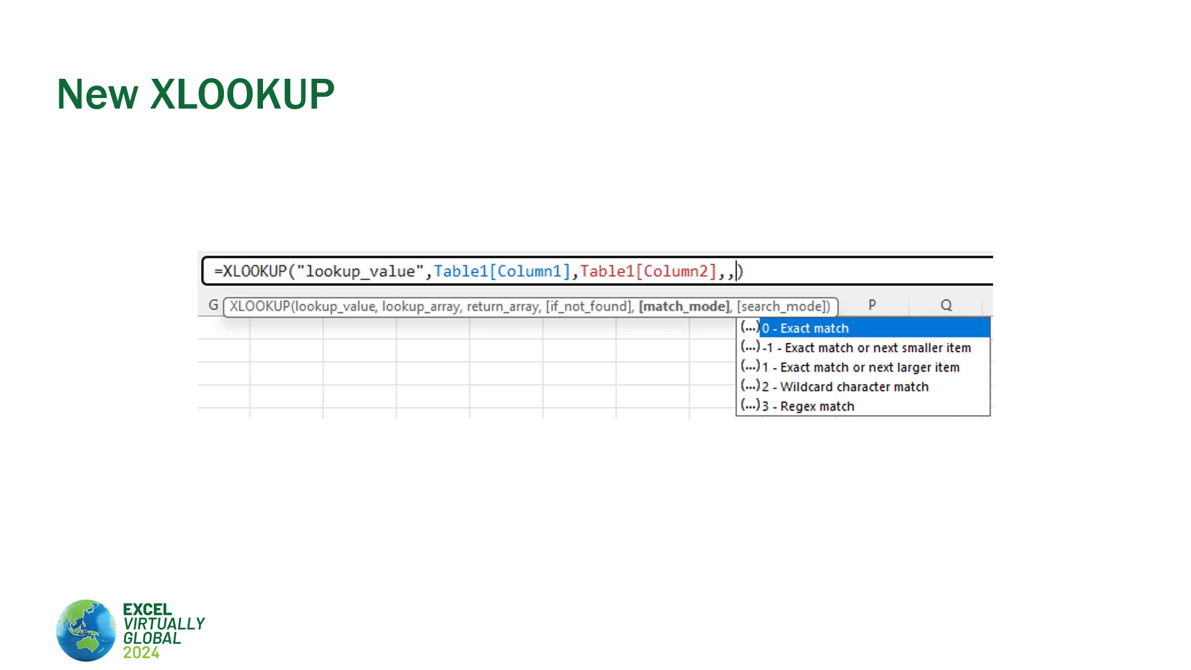
- Advance the slideshow to the 'XMATCH can assist XLOOKUP with fuzzy matching' slide
{"action": "key", "text": "Right"}
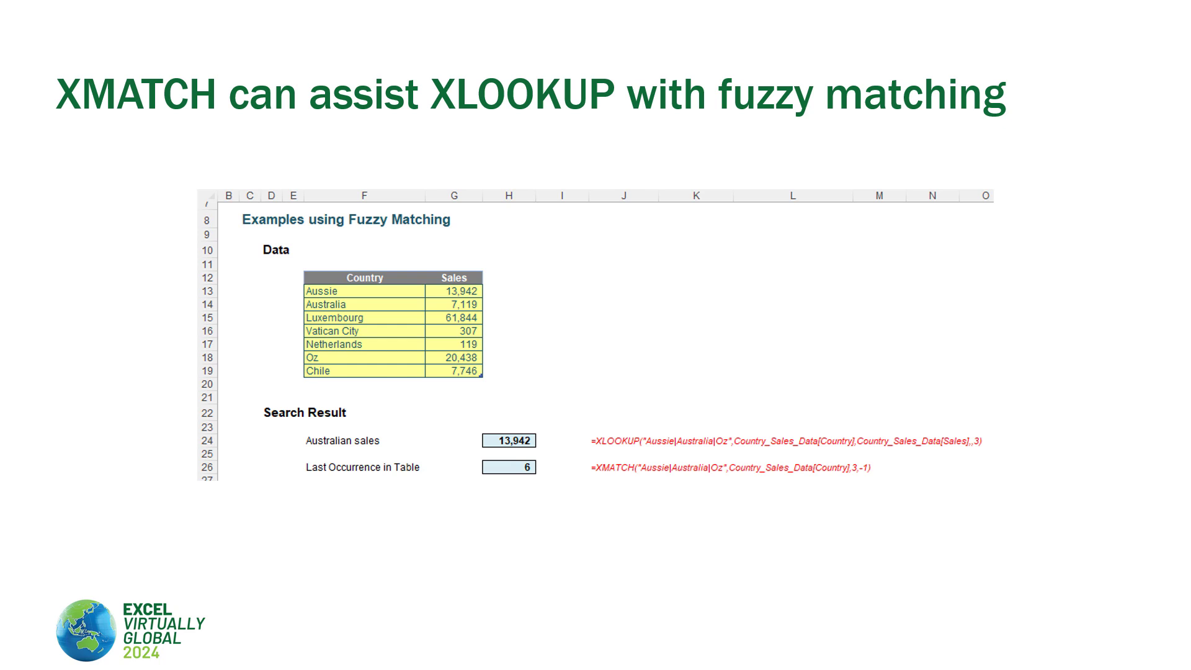
- Move on to the next fuzzy matching slide
{"action": "key", "text": "Right"}
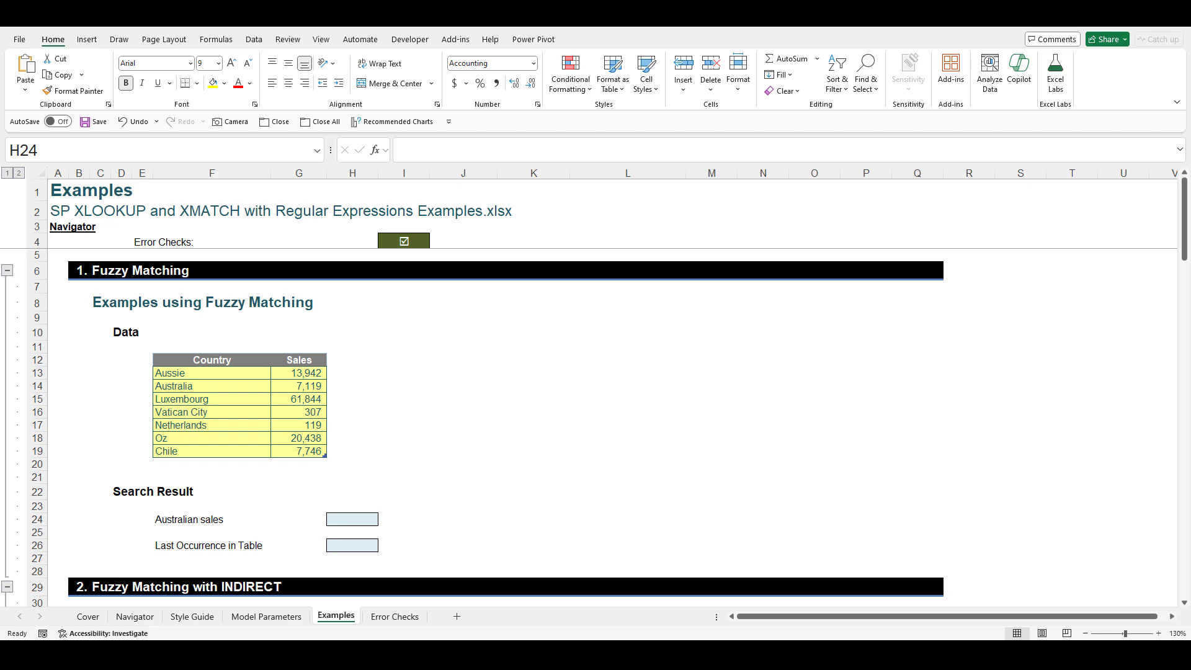
{"action": "left_click", "coordinate": [212, 375]}
{"action": "left_click", "coordinate": [301, 371]}
{"action": "left_click", "coordinate": [227, 390]}
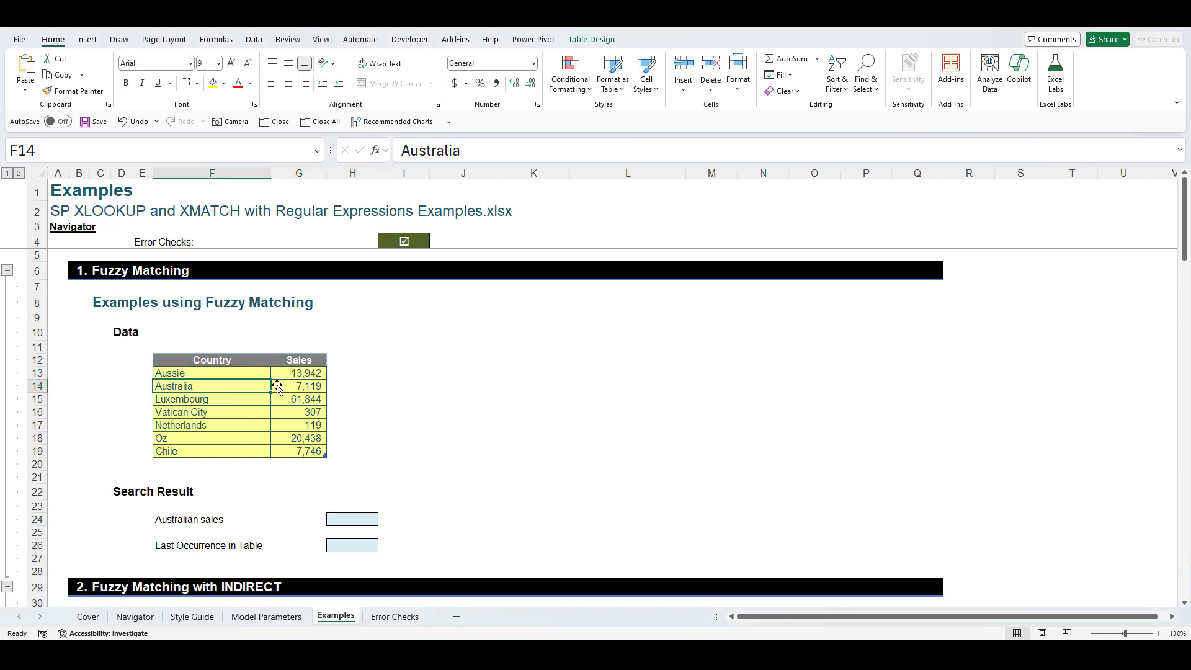
{"action": "left_click", "coordinate": [276, 387]}
{"action": "left_click", "coordinate": [199, 441]}
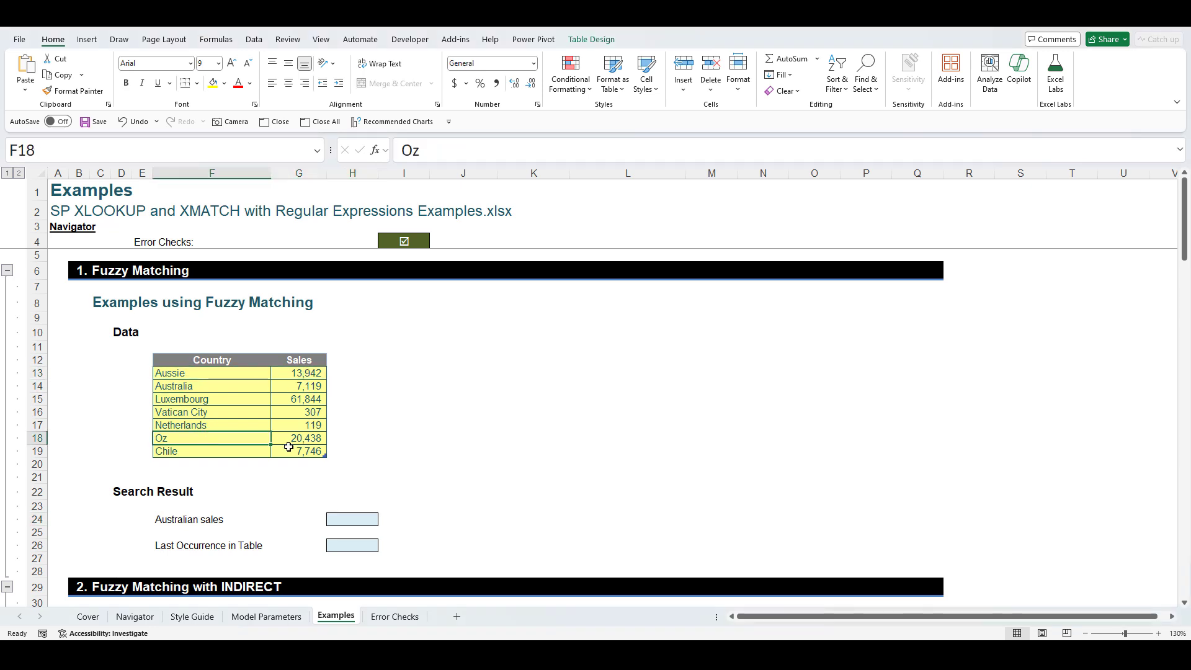
{"action": "left_click", "coordinate": [303, 439]}
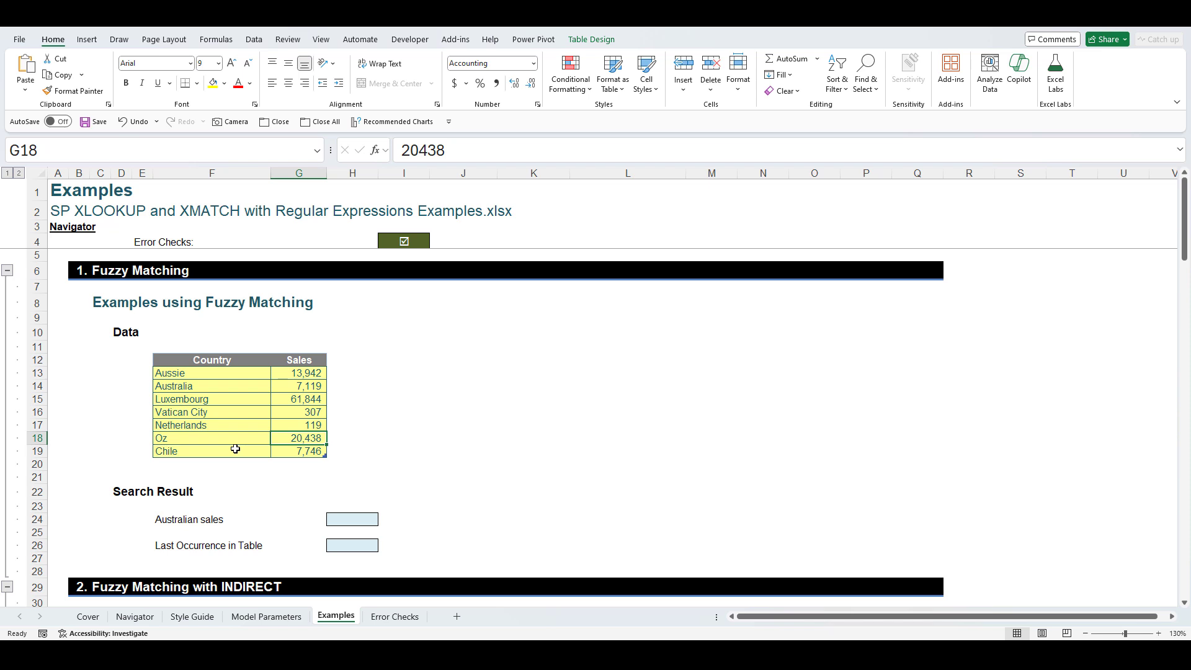
{"action": "left_click", "coordinate": [258, 389]}
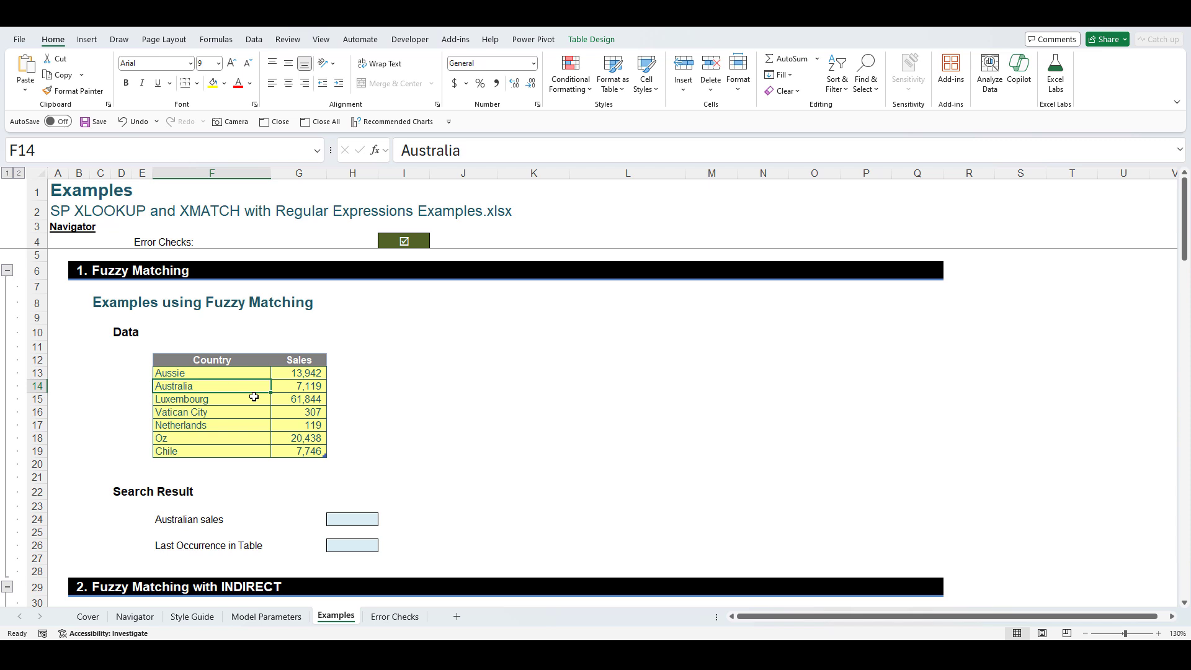
{"action": "left_click", "coordinate": [305, 414]}
{"action": "left_click", "coordinate": [214, 415]}
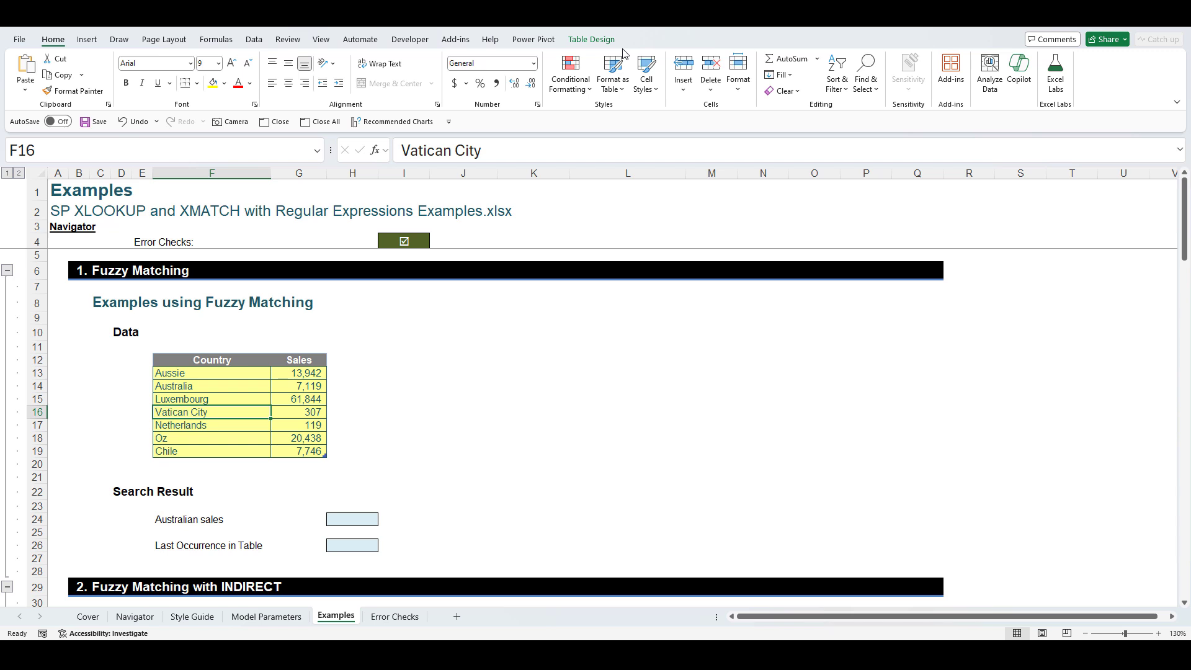
{"action": "left_click", "coordinate": [599, 42]}
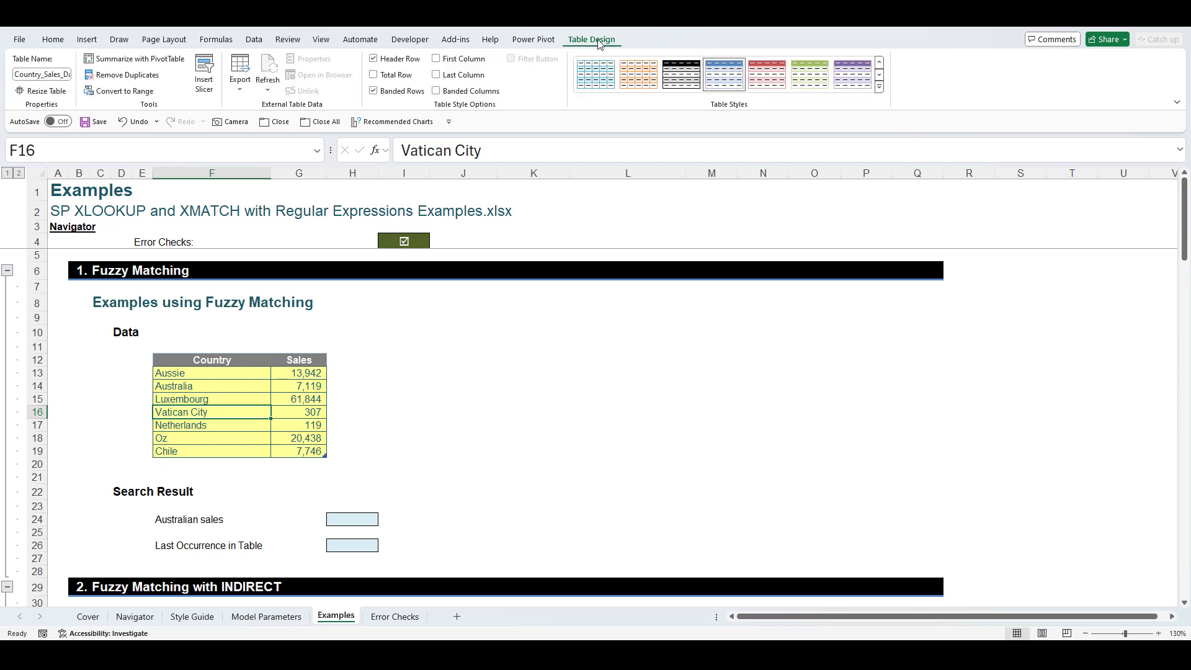
{"action": "left_click", "coordinate": [62, 75]}
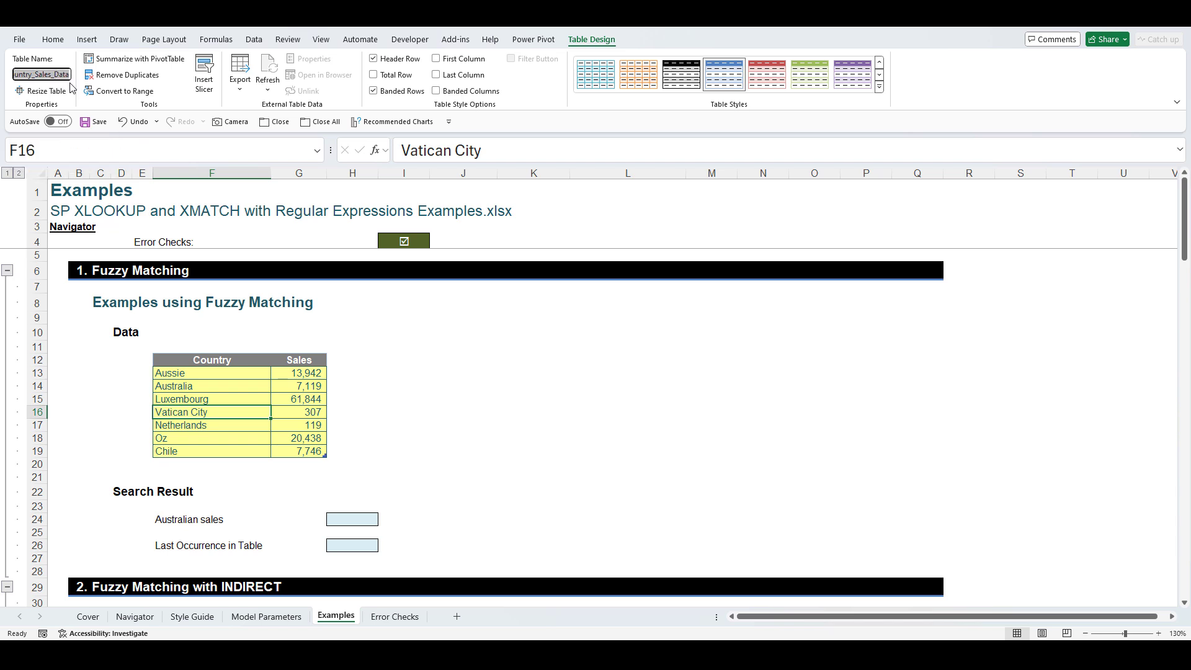
{"action": "key", "text": "Escape"}
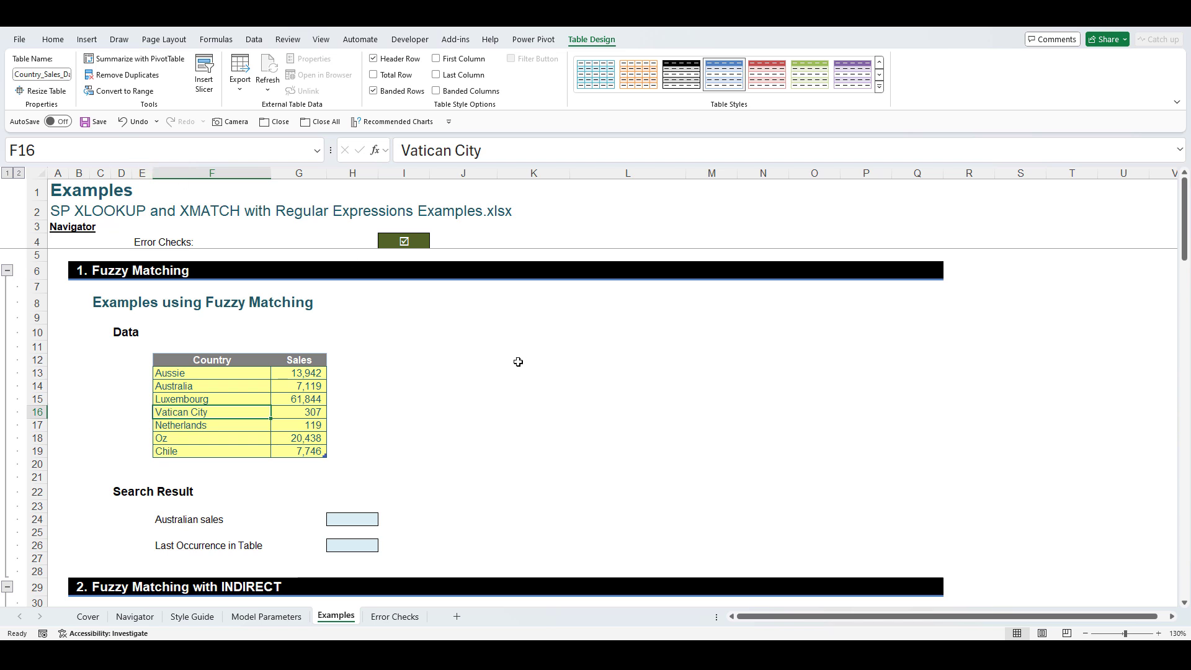
{"action": "left_click", "coordinate": [502, 381]}
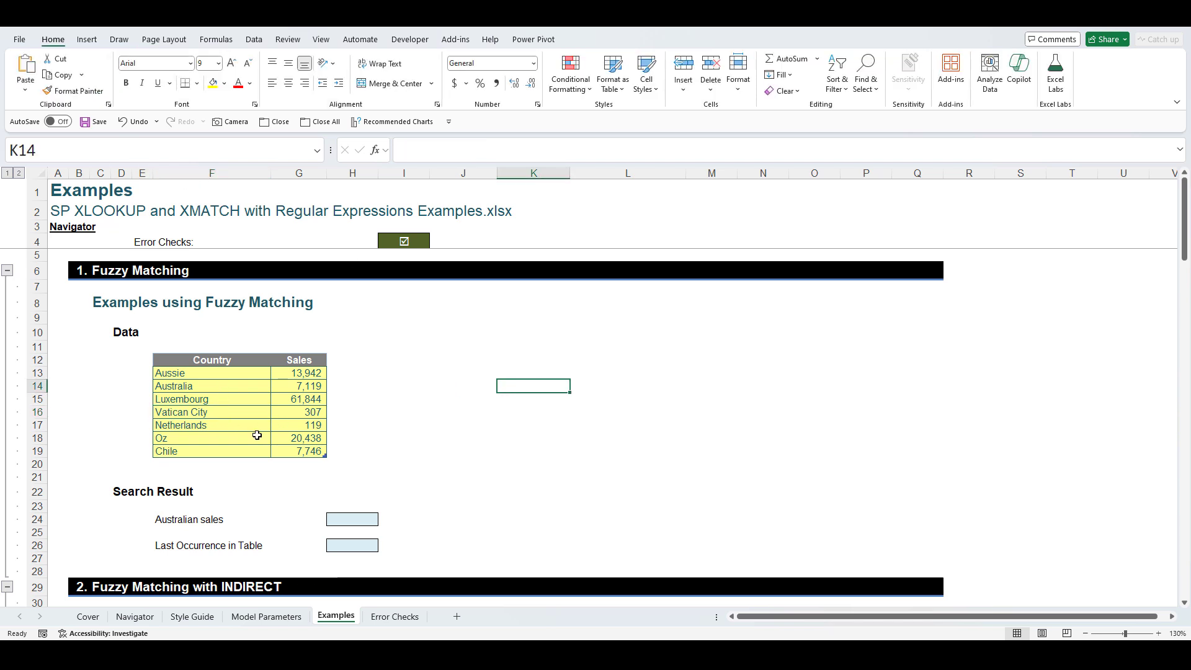
{"action": "left_click", "coordinate": [351, 518]}
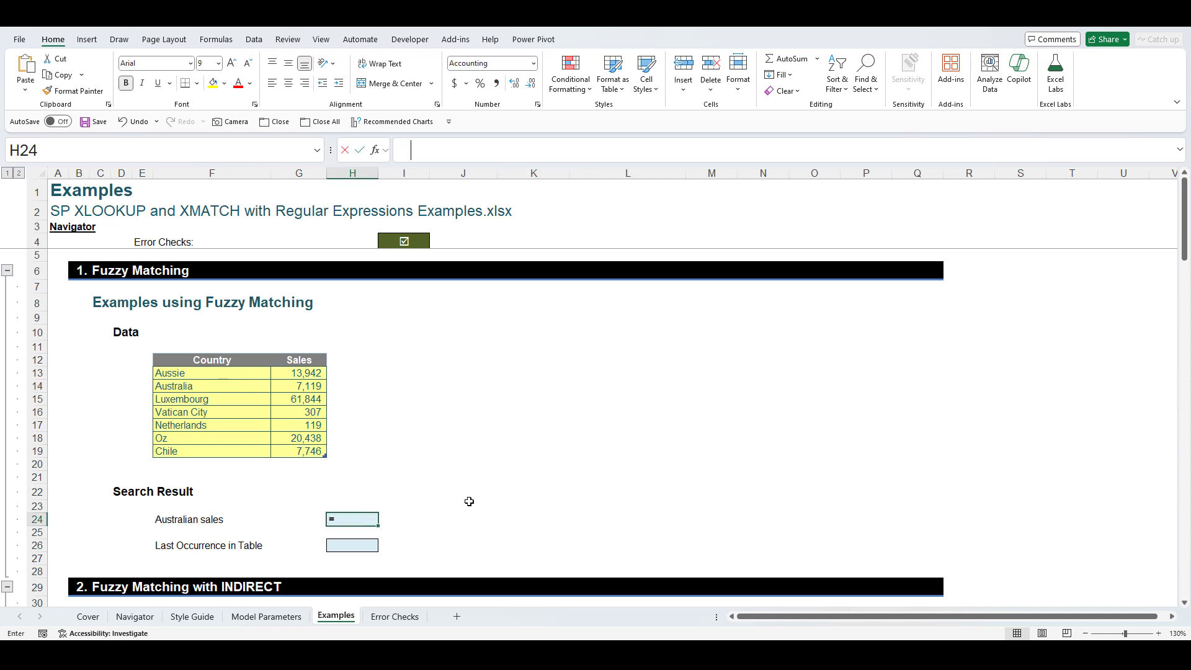
- Enter =XLOOKUP("Australia",Country_Sales_Data[Country],Country_Sales_Data[Sales]) in H24, returning 7,119
{"action": "type", "text": "=xloo"}
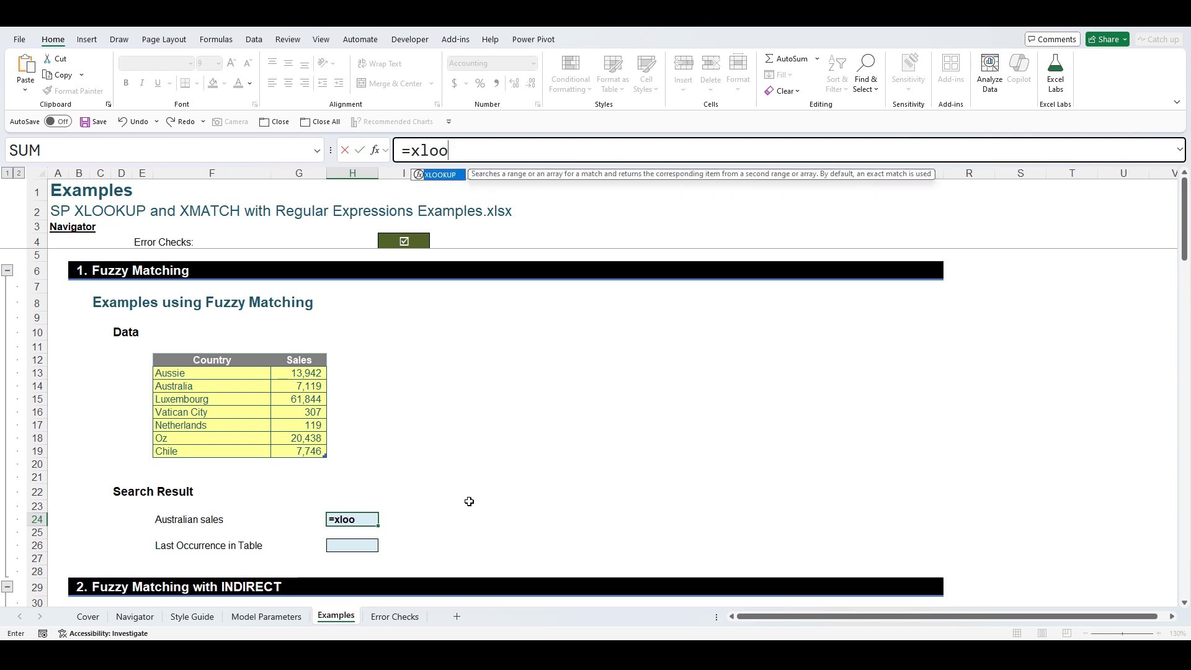
{"action": "type", "text": "k"}
{"action": "key", "text": "Tab"}
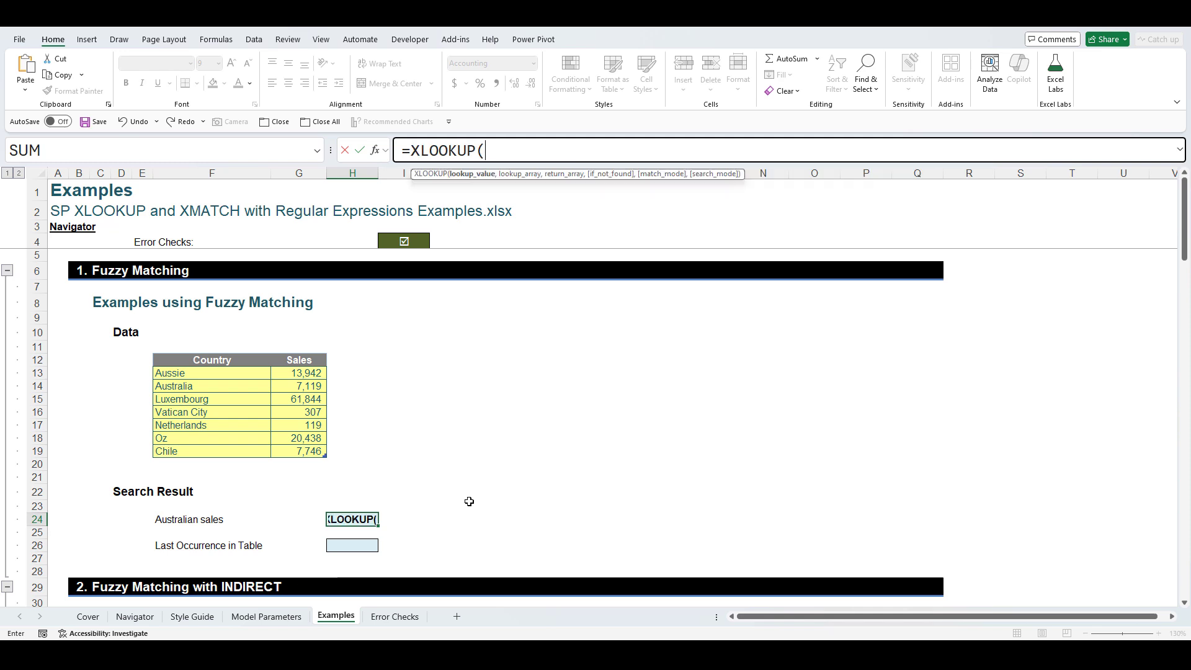
{"action": "type", "text": "\"A"}
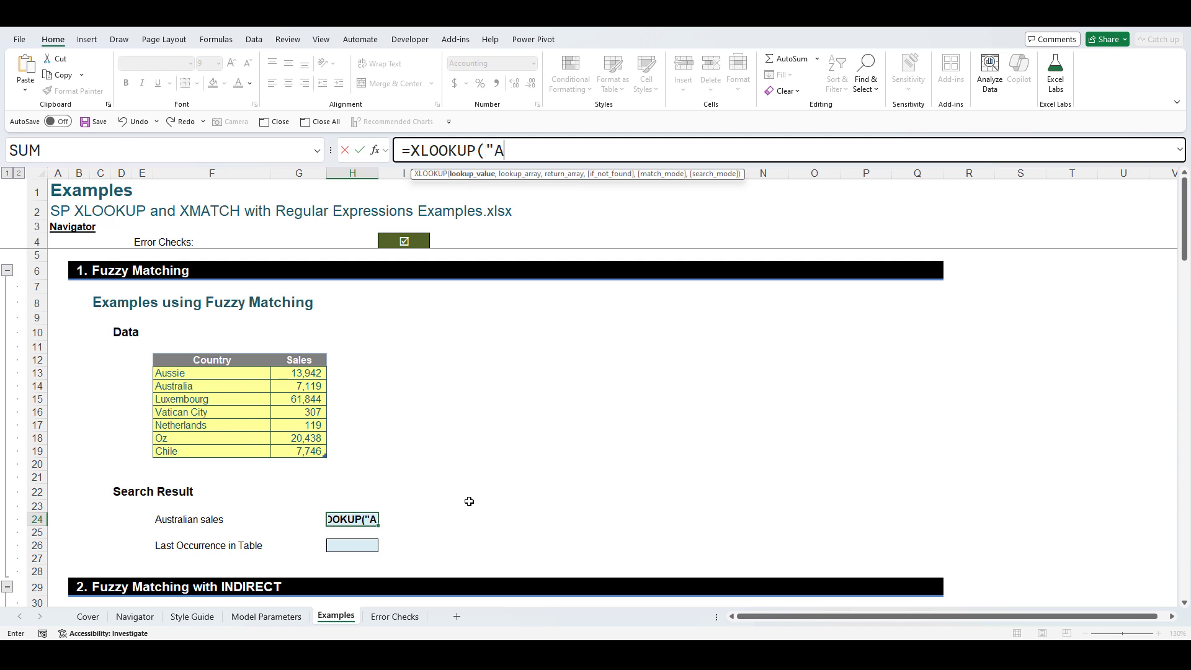
{"action": "type", "text": "ustralia"}
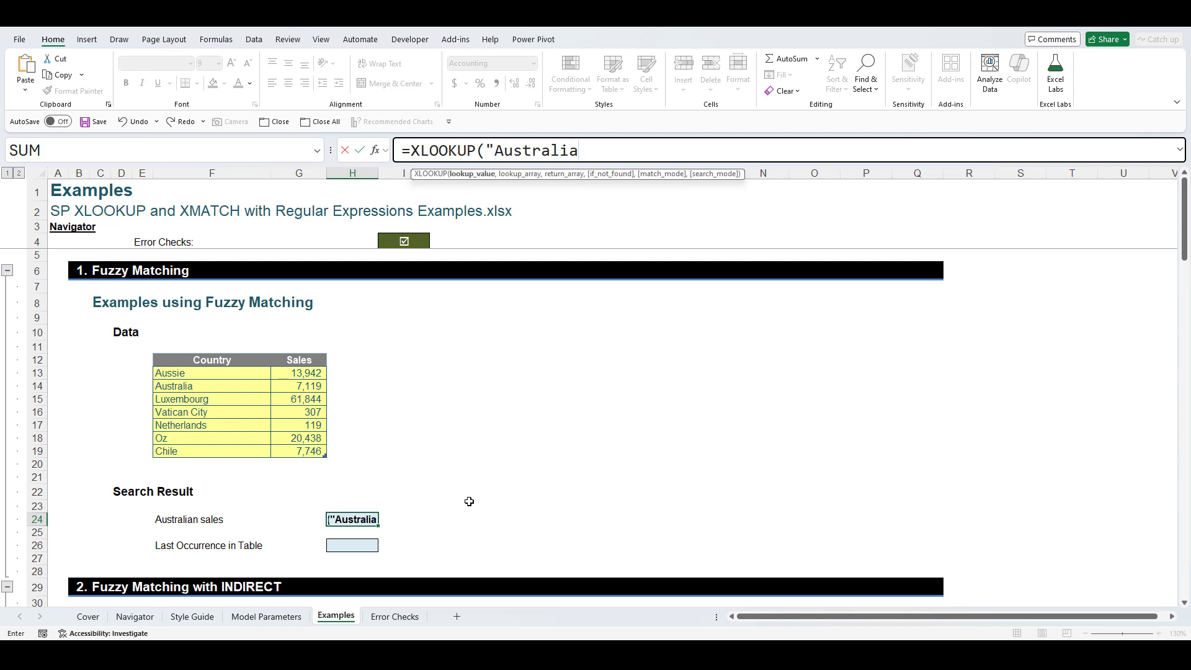
{"action": "type", "text": "\","}
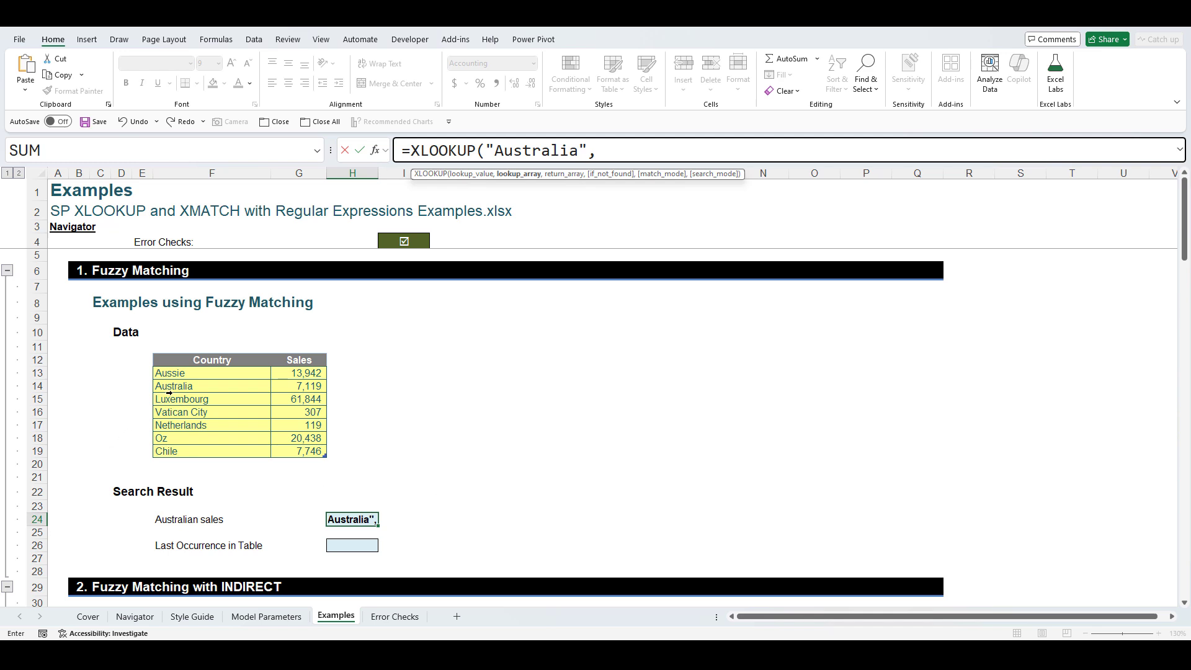
{"action": "left_click_drag", "start_coordinate": [188, 373], "coordinate": [205, 451]}
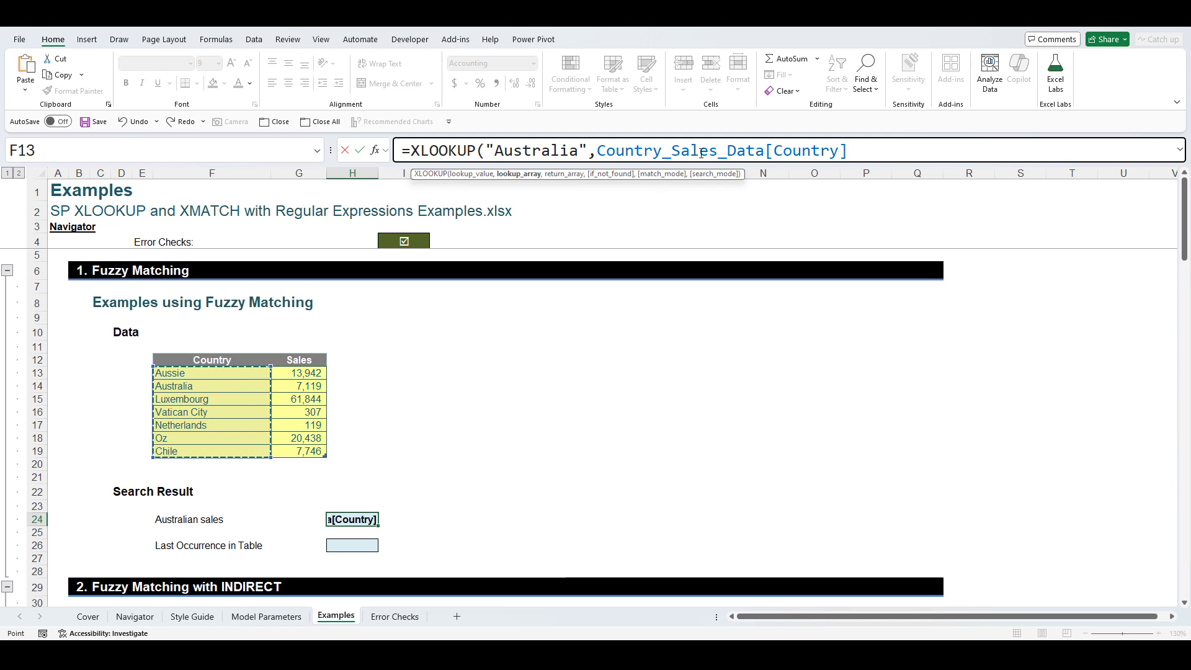
{"action": "type", "text": ","}
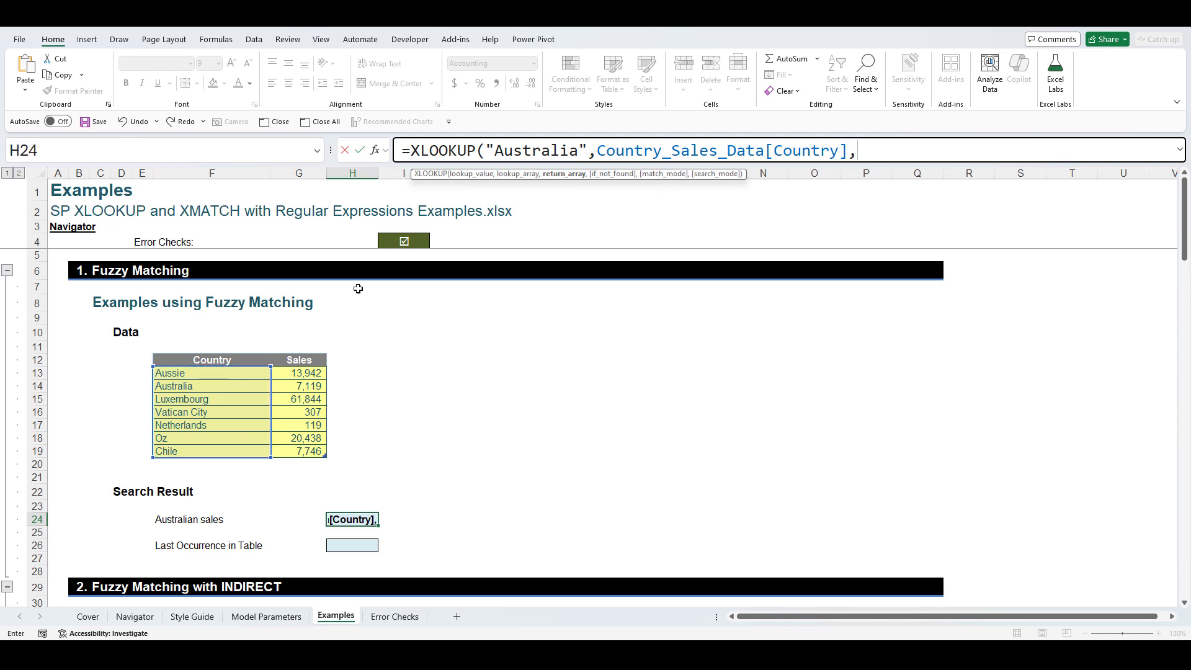
{"action": "left_click_drag", "start_coordinate": [305, 376], "coordinate": [317, 450]}
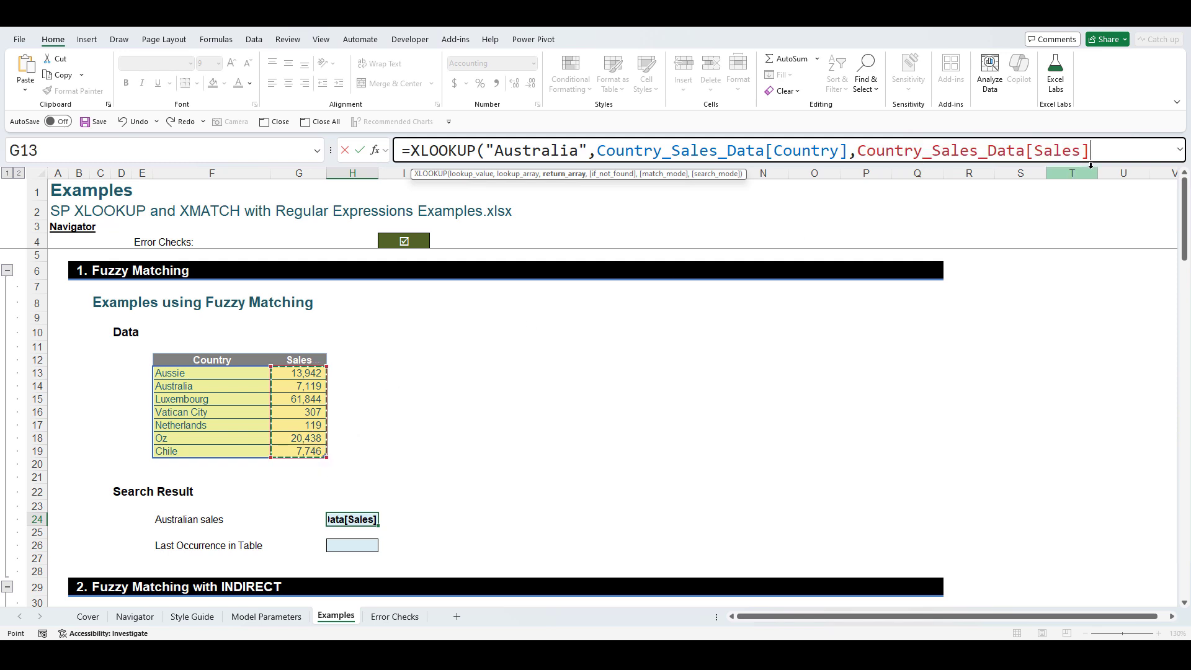
{"action": "type", "text": ")"}
{"action": "key", "text": "Return"}
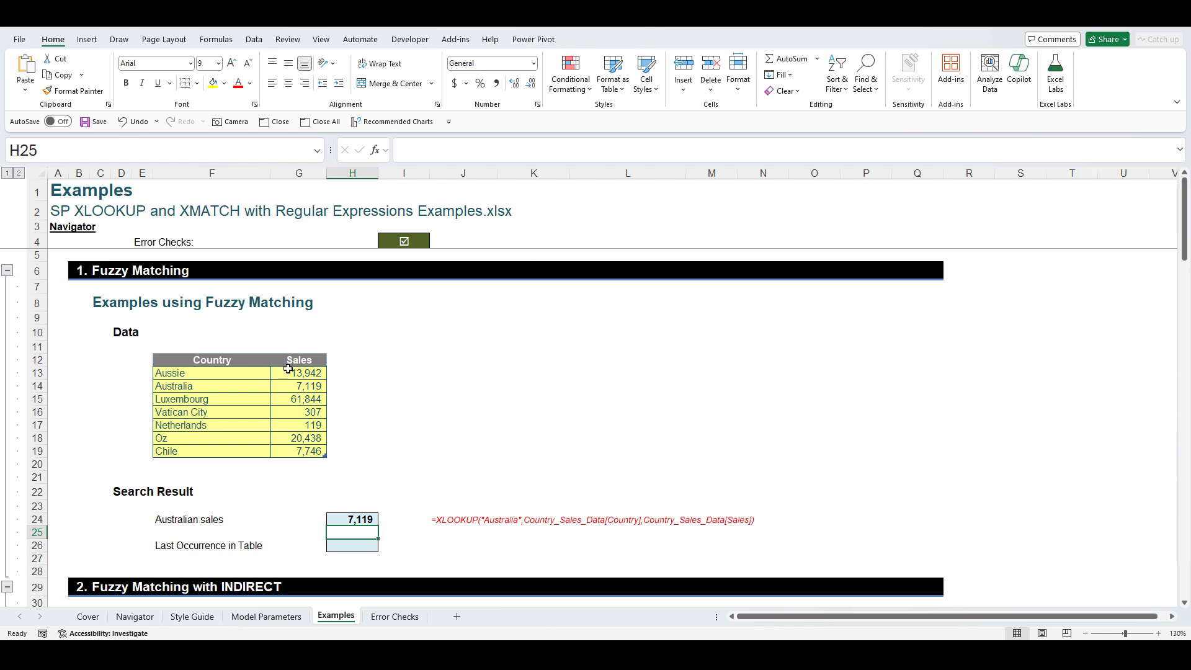
- Review the Australia and Aussie rows and their sales figures in the country table
{"action": "left_click_drag", "start_coordinate": [203, 387], "coordinate": [300, 386]}
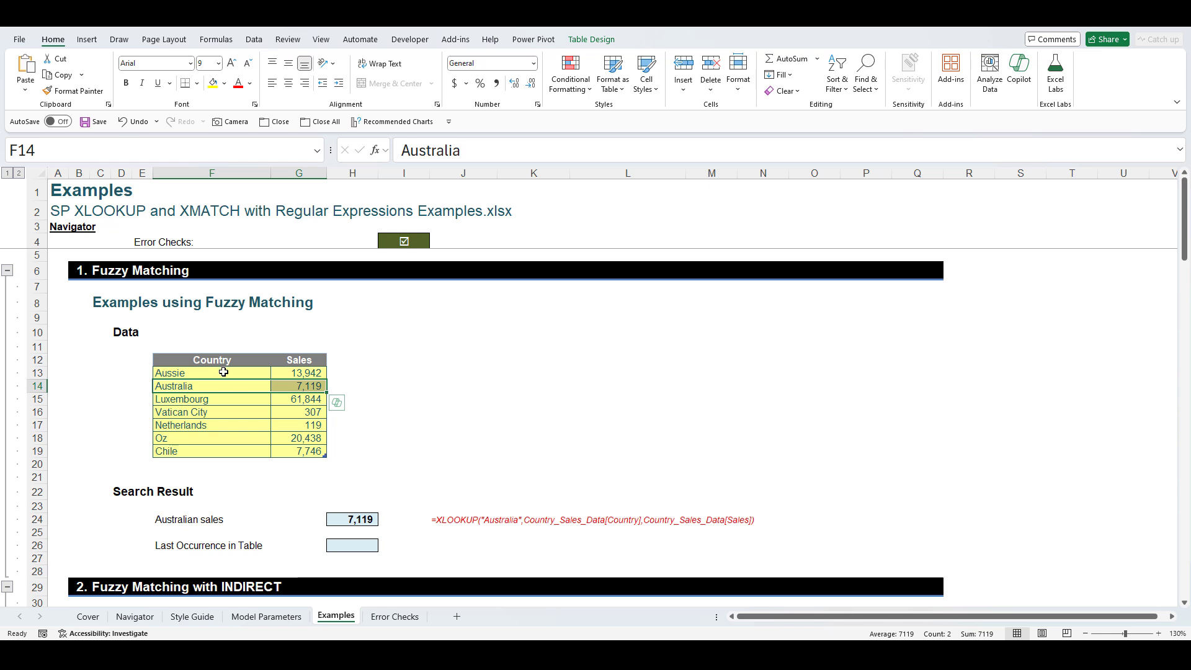
{"action": "left_click", "coordinate": [224, 371]}
{"action": "left_click", "coordinate": [315, 371]}
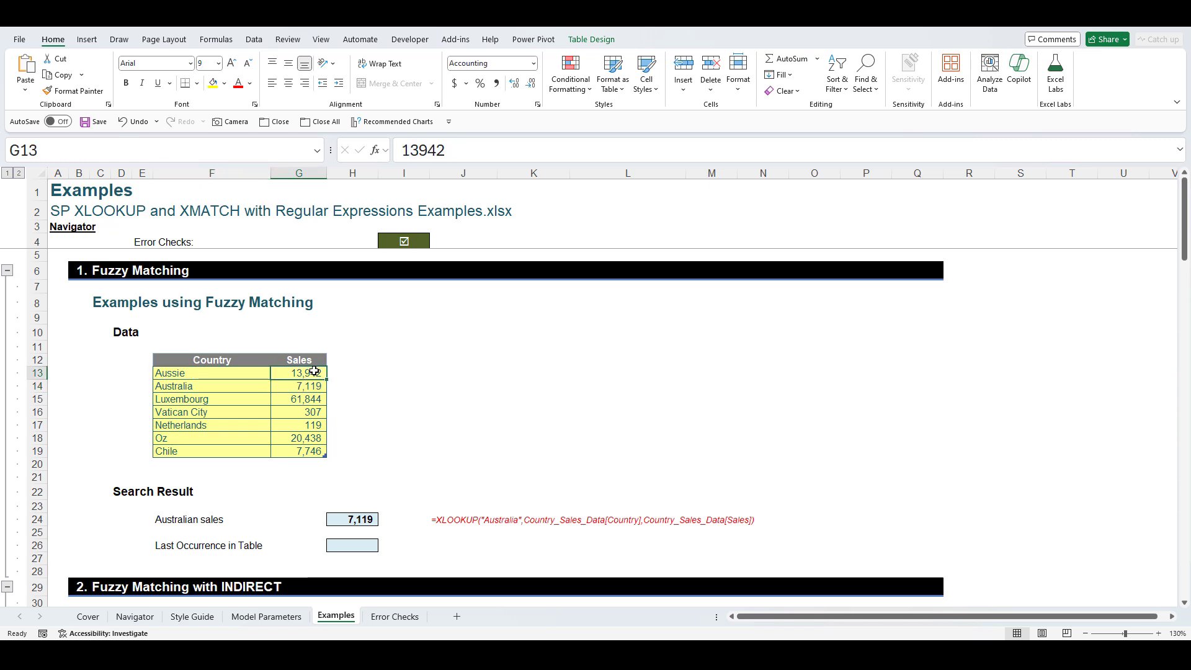
{"action": "left_click", "coordinate": [361, 523]}
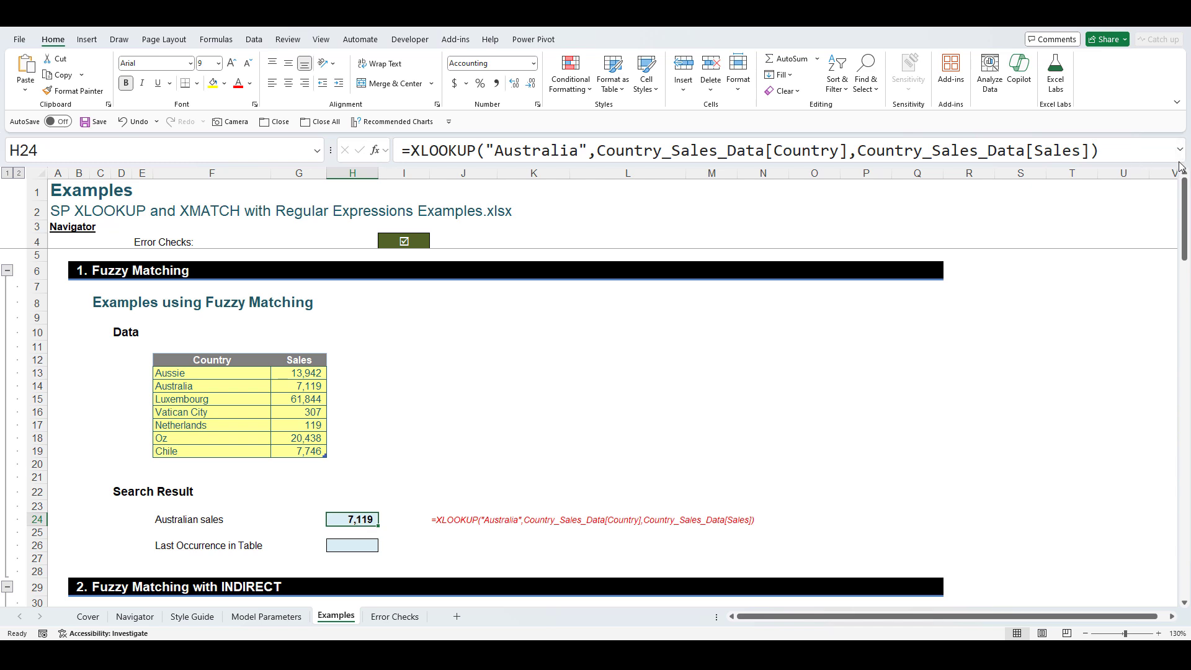
- Change H24's lookup value to "Aussie|Australia|Oz", which now returns #N/A
{"action": "left_click", "coordinate": [1145, 157]}
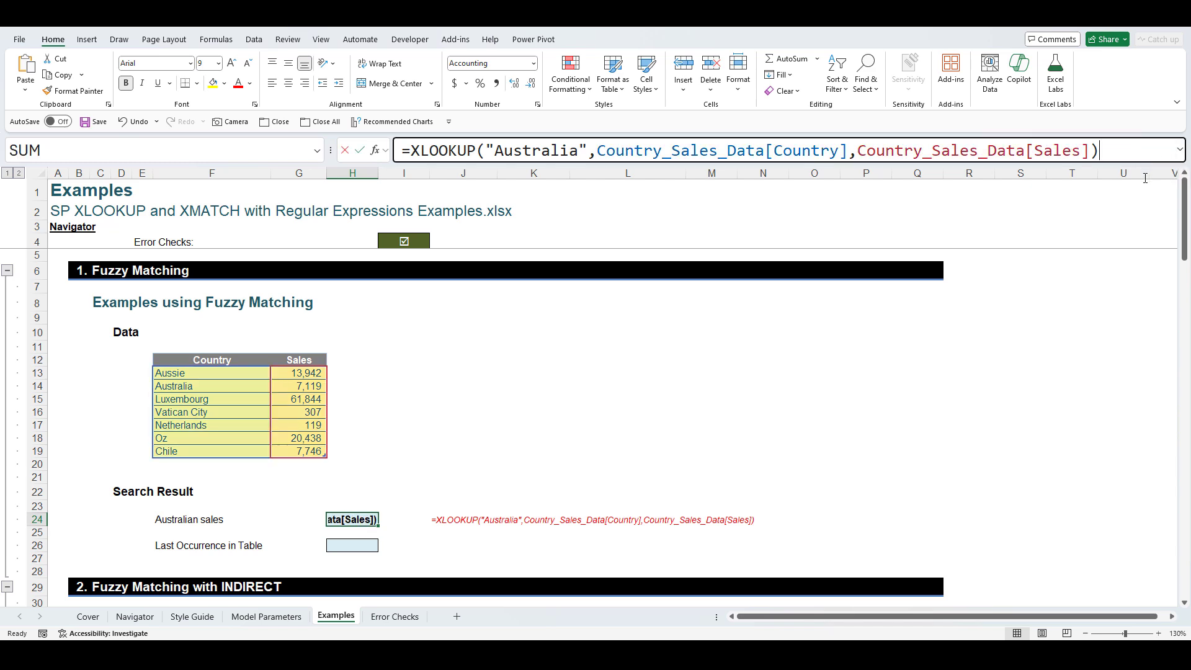
{"action": "left_click_drag", "start_coordinate": [1133, 184], "coordinate": [1133, 206]}
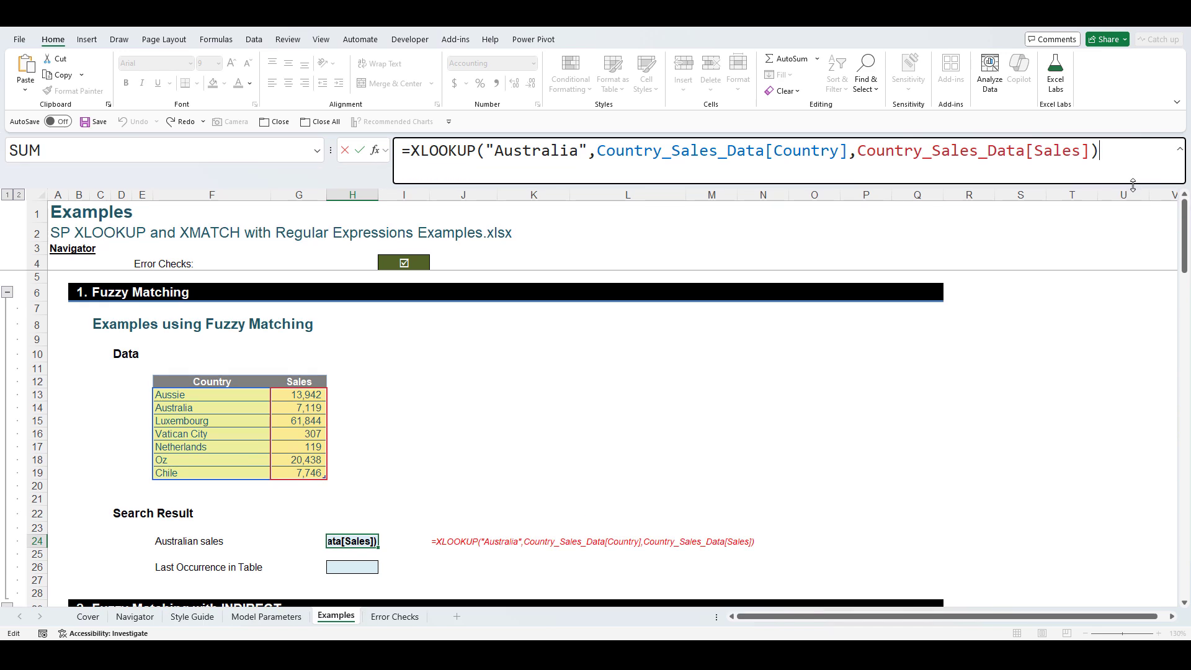
{"action": "left_click", "coordinate": [581, 151]}
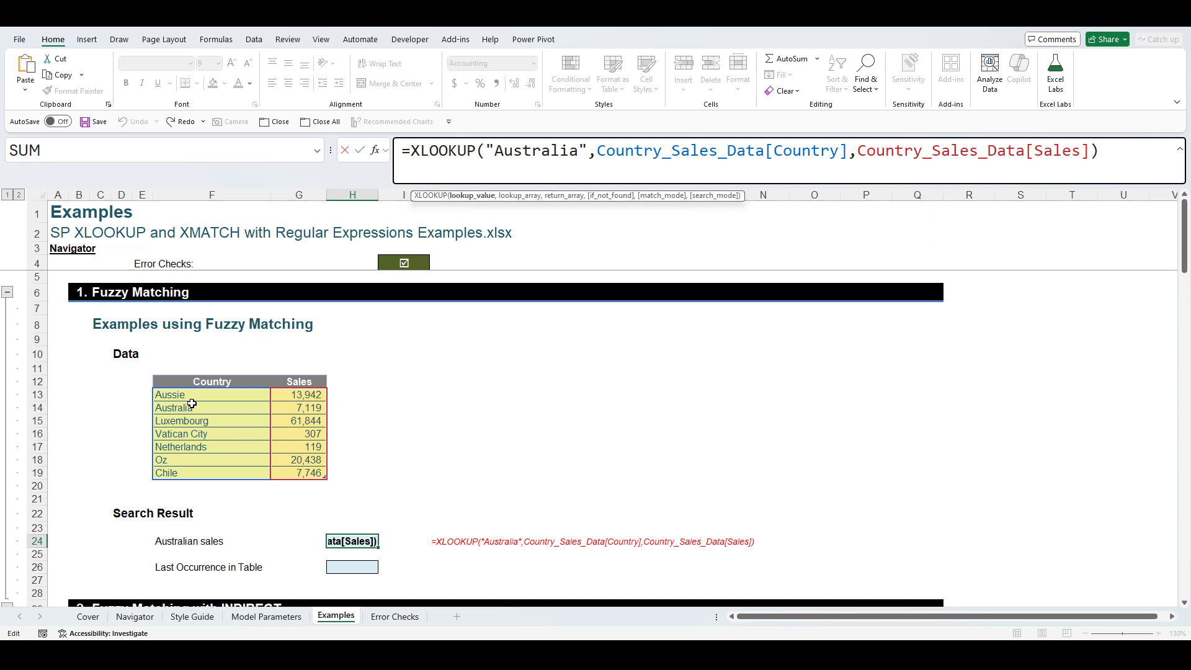
{"action": "type", "text": "Auss"}
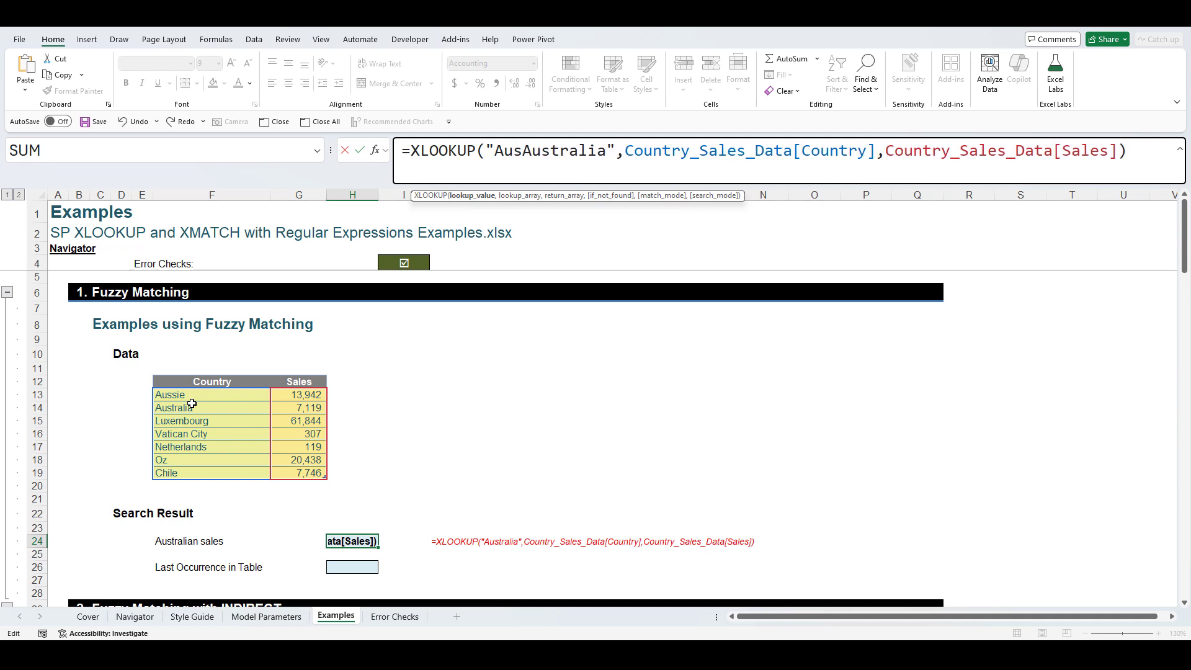
{"action": "type", "text": "ie"}
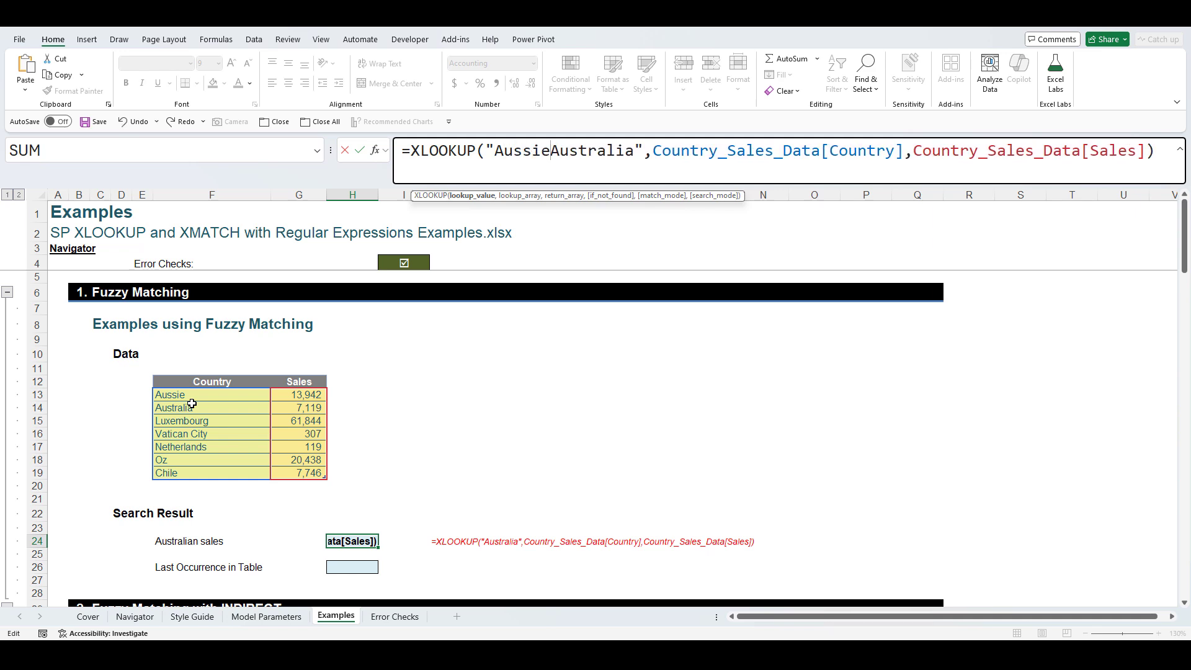
{"action": "type", "text": "|"}
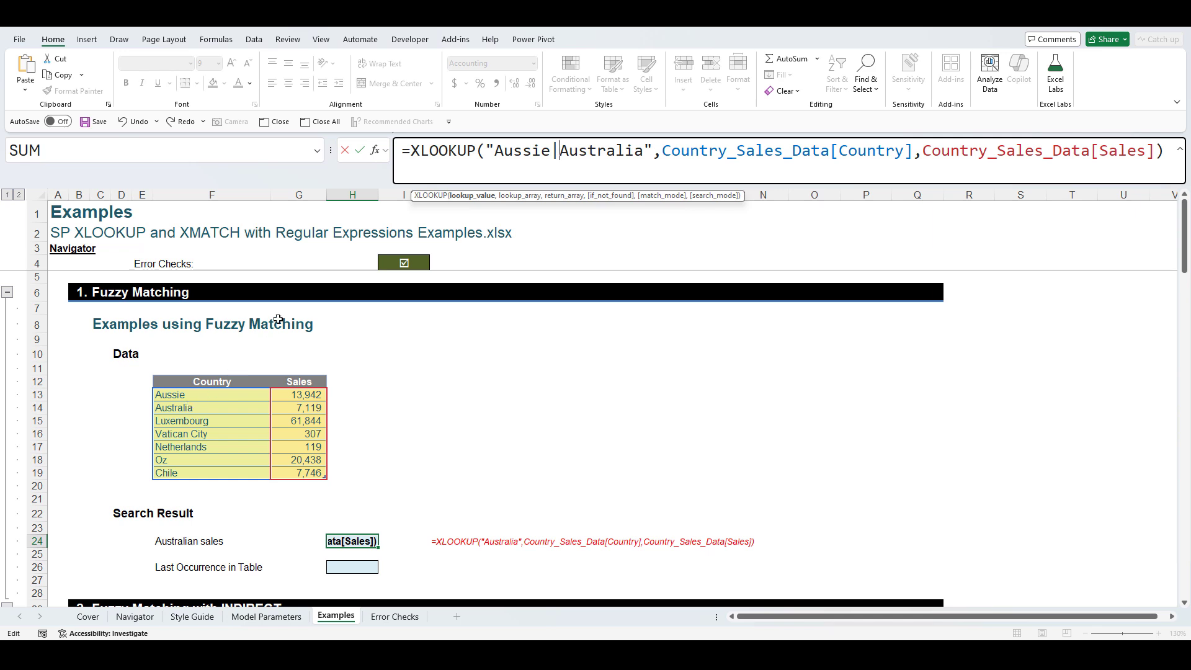
{"action": "left_click", "coordinate": [658, 149]}
{"action": "type", "text": "|Oz"}
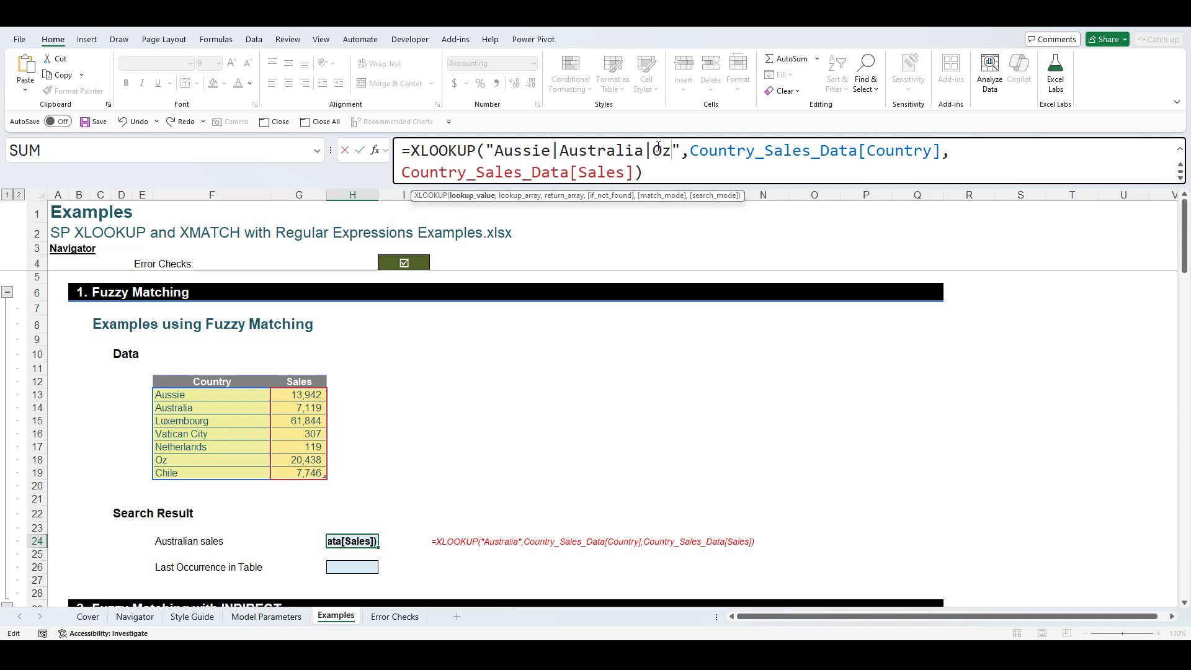
{"action": "key", "text": "Return"}
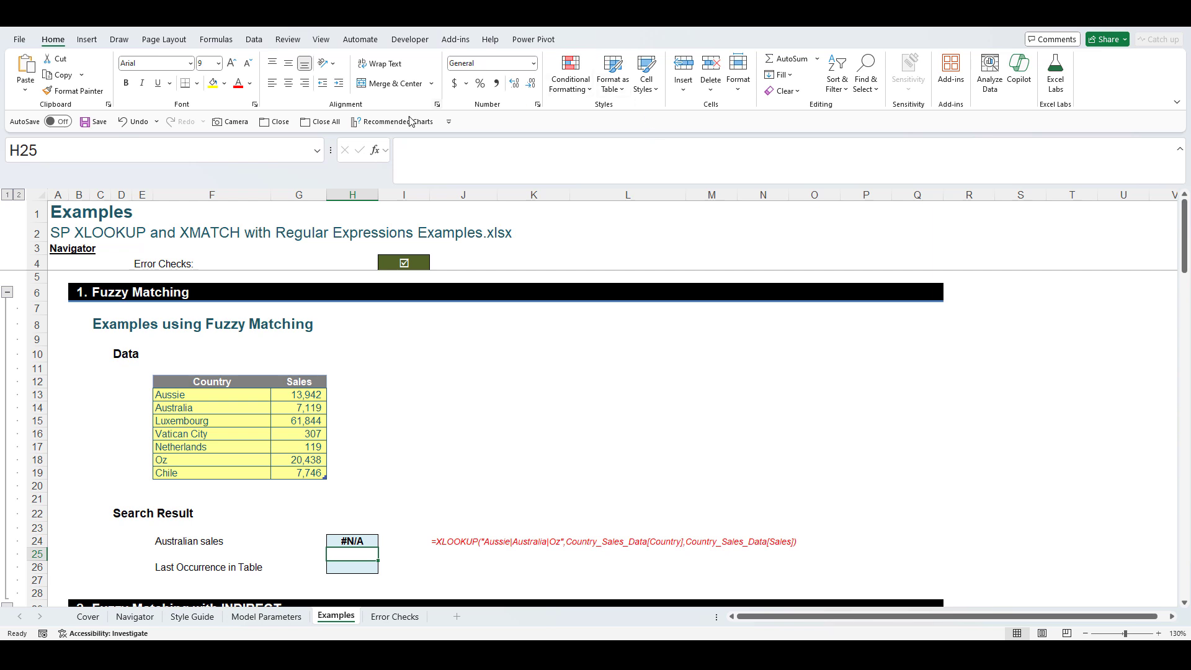
{"action": "left_click", "coordinate": [210, 421]}
{"action": "left_click_drag", "start_coordinate": [523, 163], "coordinate": [326, 160]}
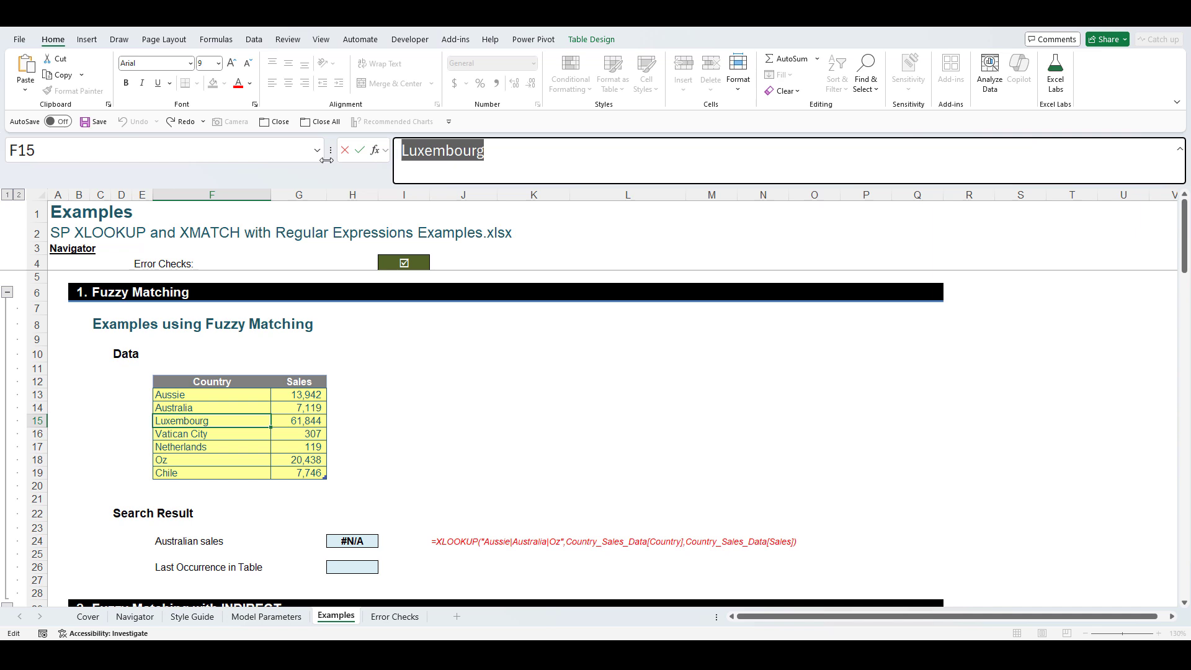
{"action": "type", "text": "Aussie"}
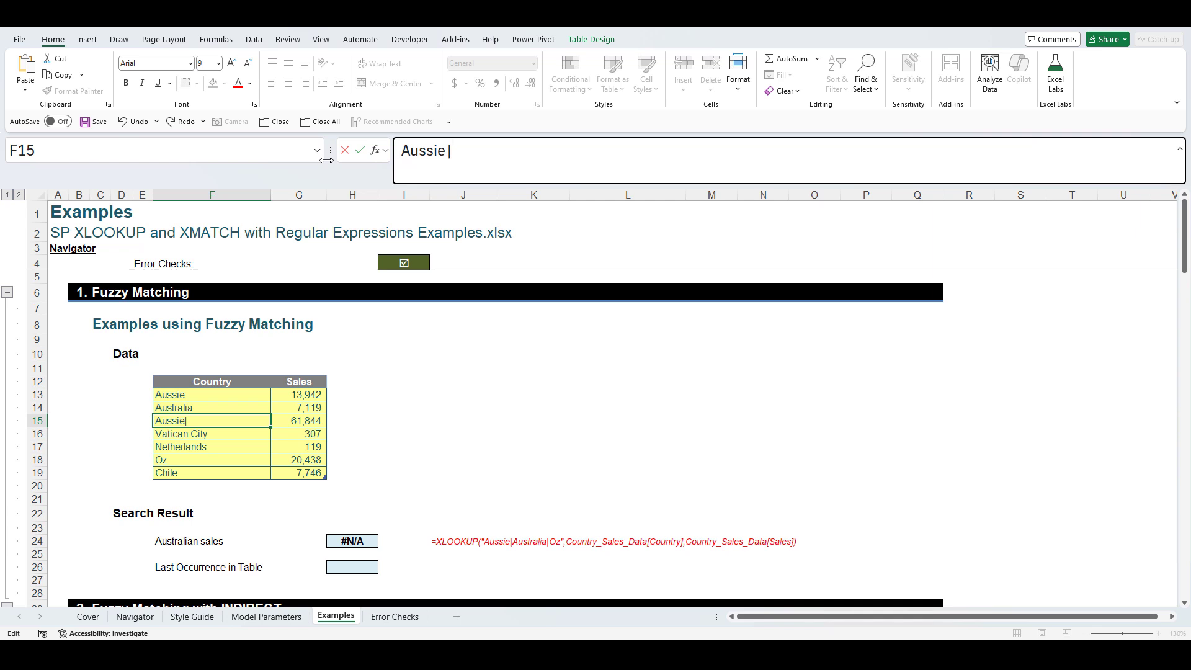
{"action": "type", "text": "|Australia|Oz"}
{"action": "key", "text": "Return"}
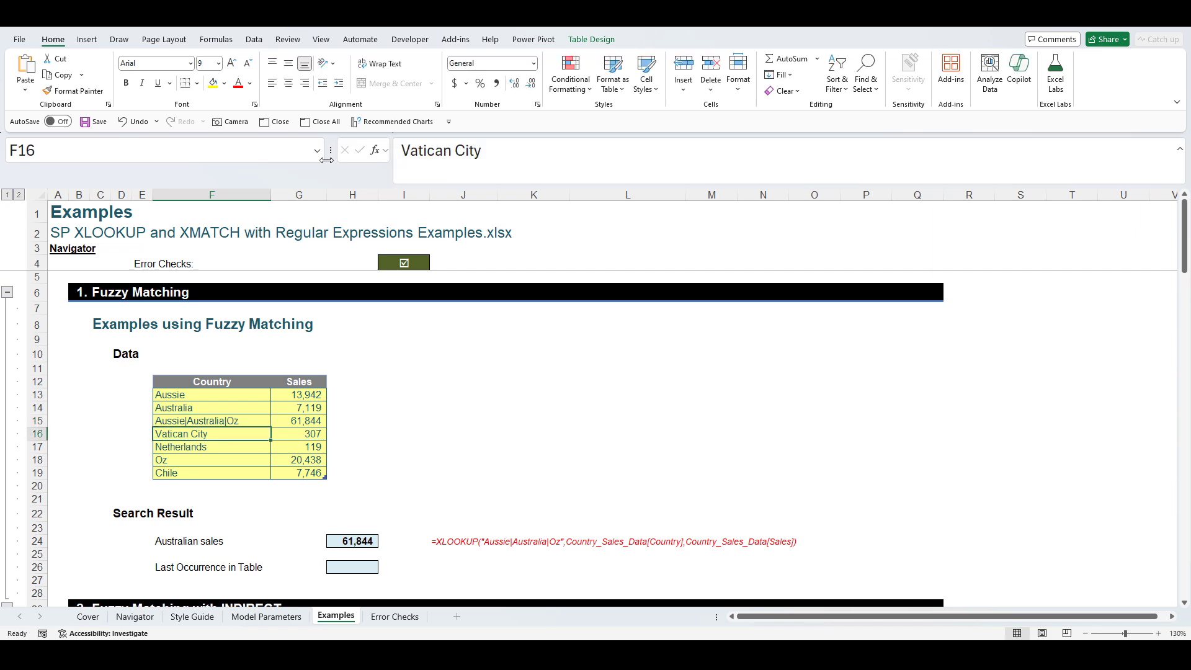
{"action": "key", "text": "ctrl+z"}
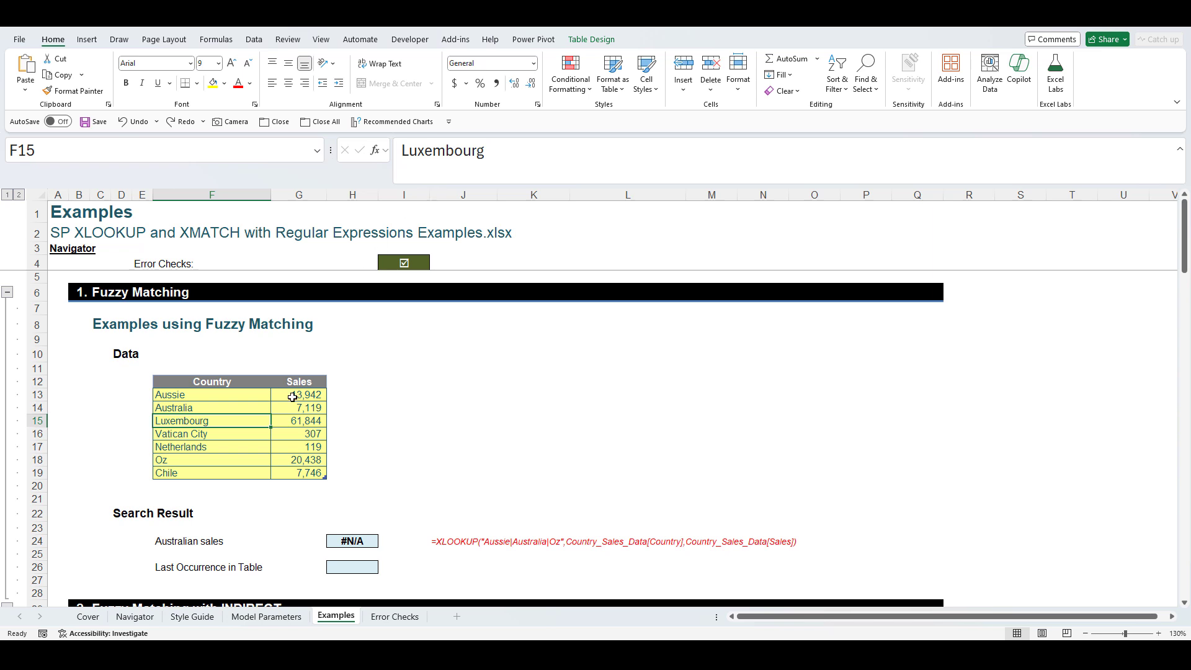
{"action": "left_click", "coordinate": [338, 541]}
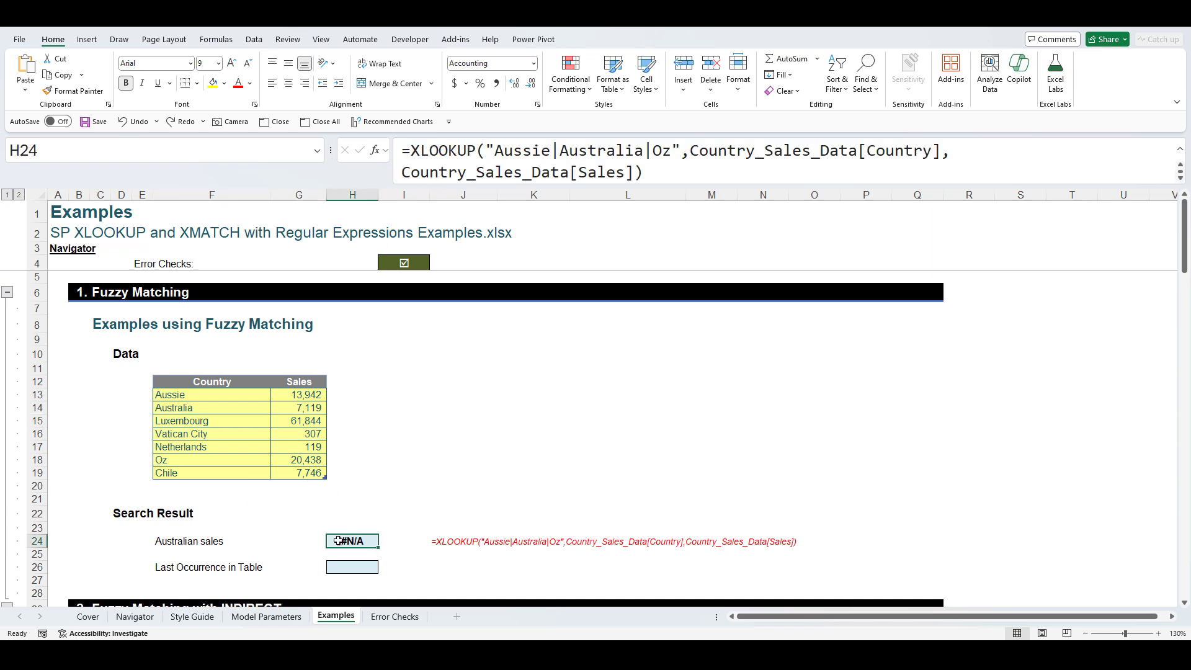
- Add match mode 3 (Regex match) to H24's XLOOKUP so it returns 13,942
{"action": "left_click", "coordinate": [634, 171]}
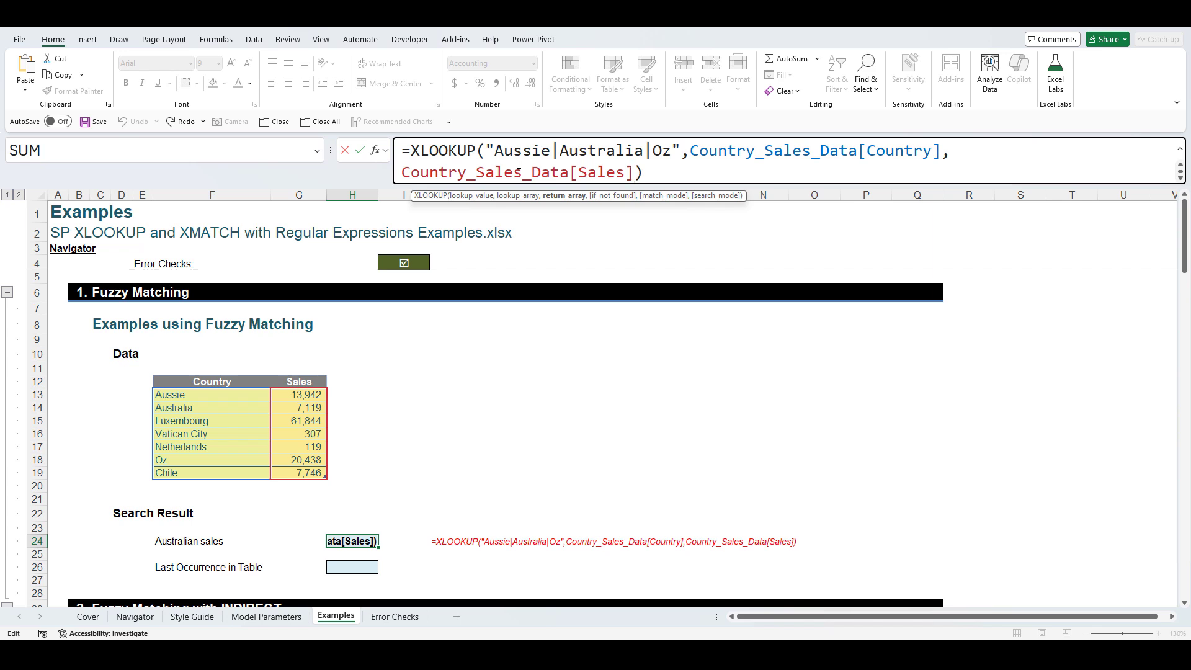
{"action": "type", "text": ","}
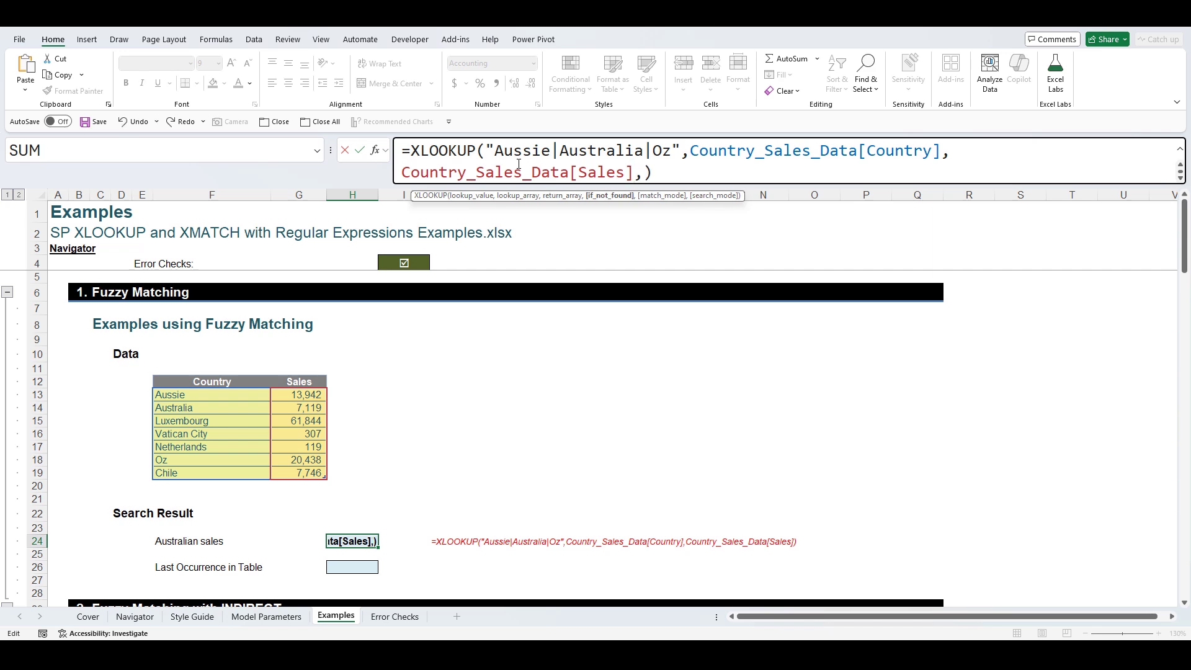
{"action": "type", "text": ","}
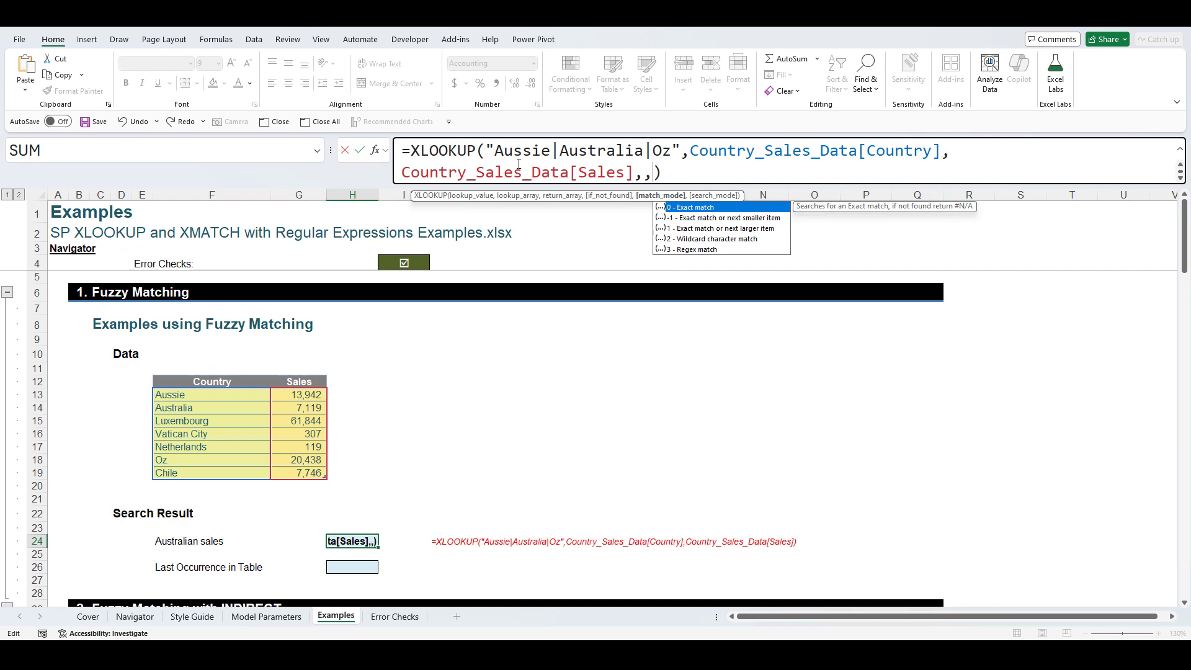
{"action": "key", "text": "Down"}
{"action": "key", "text": "Down"}
{"action": "key", "text": "Down"}
{"action": "key", "text": "Down"}
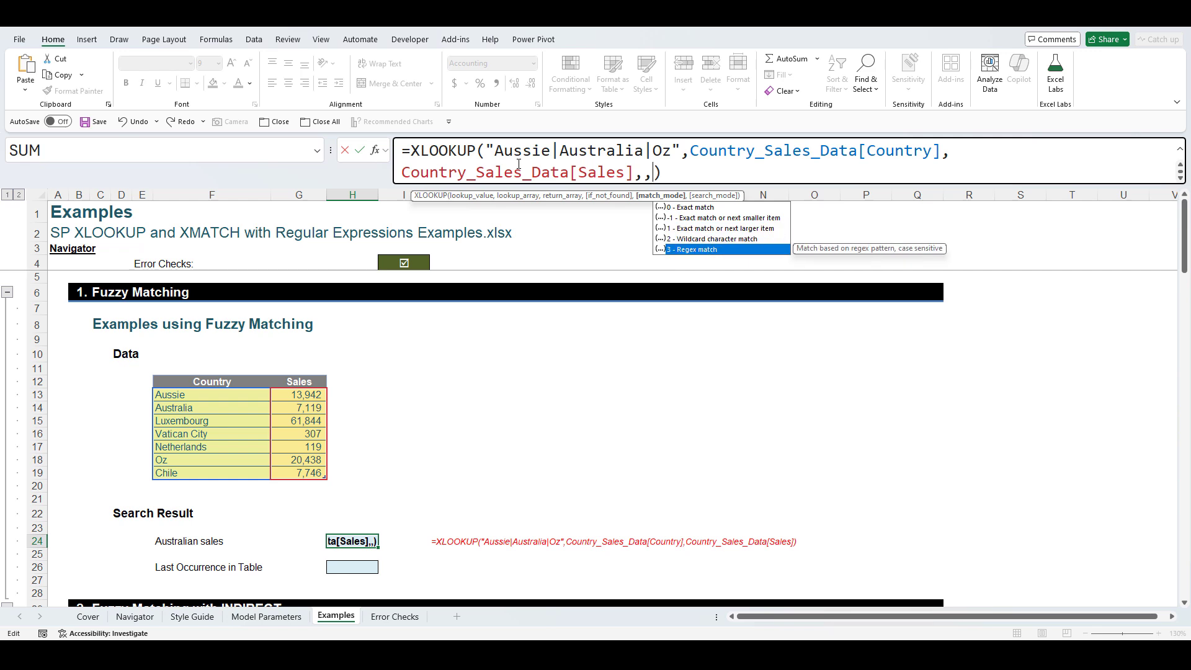
{"action": "key", "text": "Tab"}
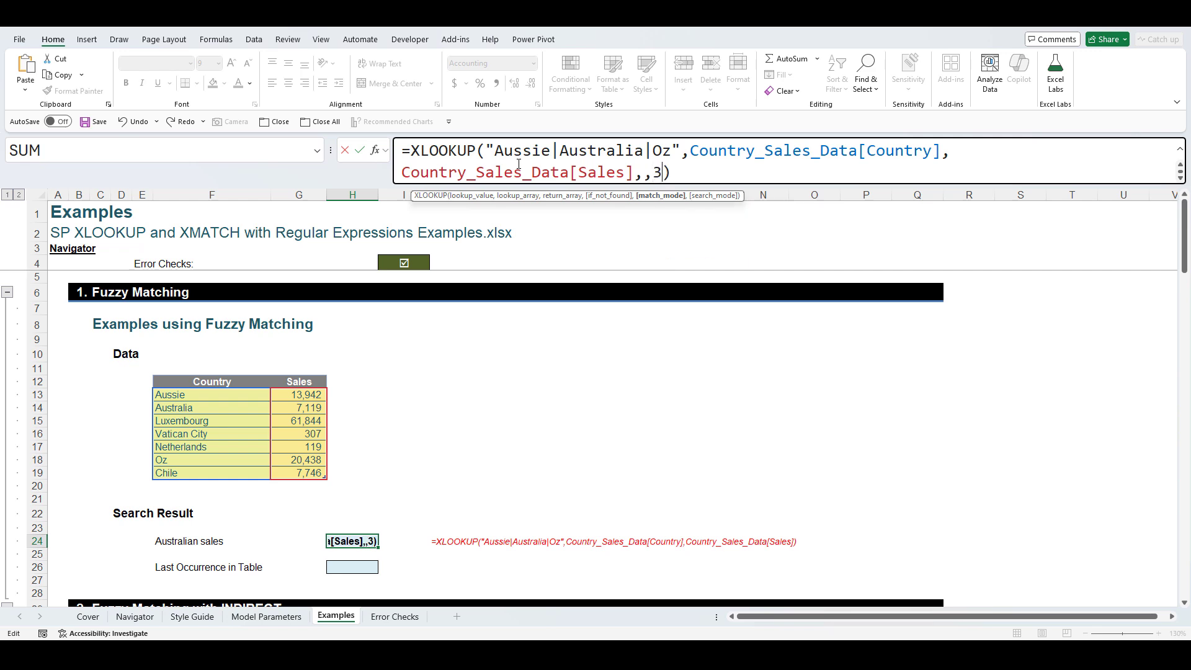
{"action": "type", "text": ")"}
{"action": "key", "text": "Return"}
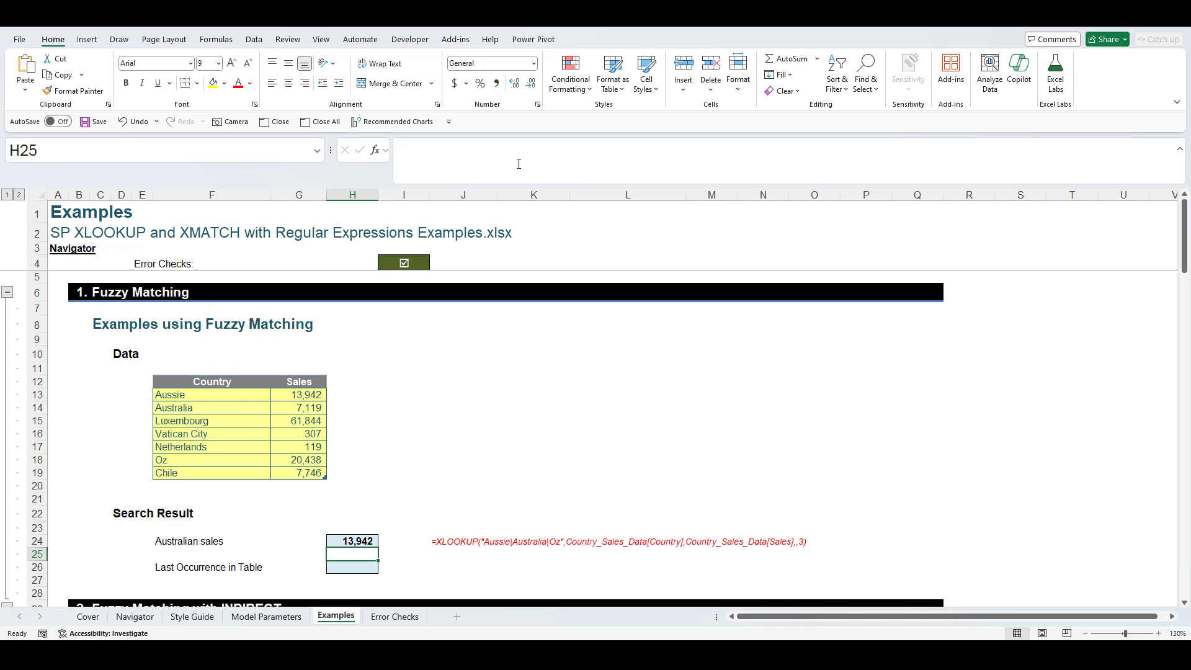
{"action": "left_click", "coordinate": [361, 537]}
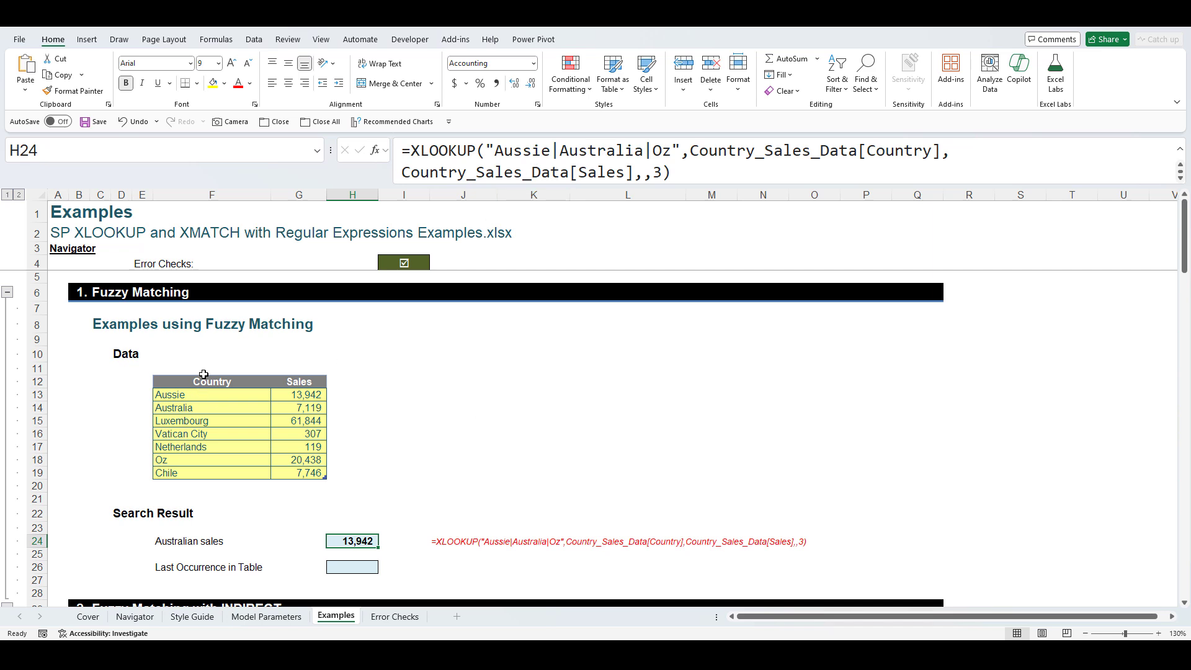
- Change F13's country from Aussie to Oz
{"action": "left_click", "coordinate": [202, 395]}
{"action": "type", "text": "Oz"}
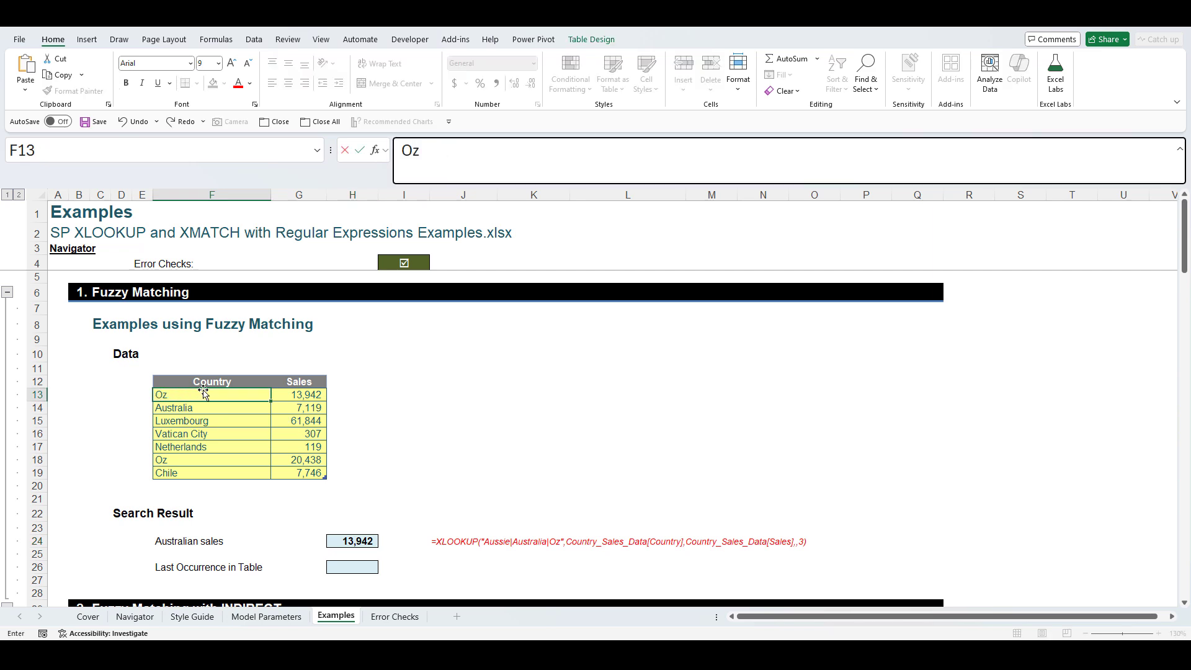
{"action": "key", "text": "Return"}
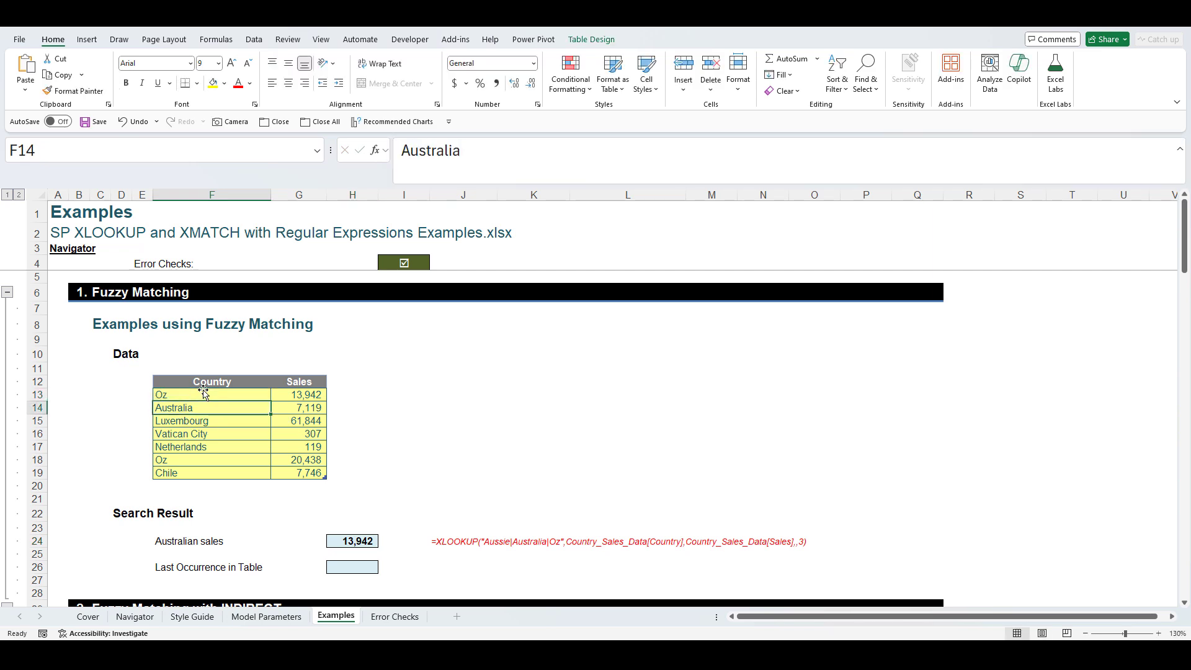
- Undo the Oz entry so F13 reads Aussie again, with H24 still at 13,942
{"action": "left_click", "coordinate": [373, 541]}
{"action": "key", "text": "ctrl+z"}
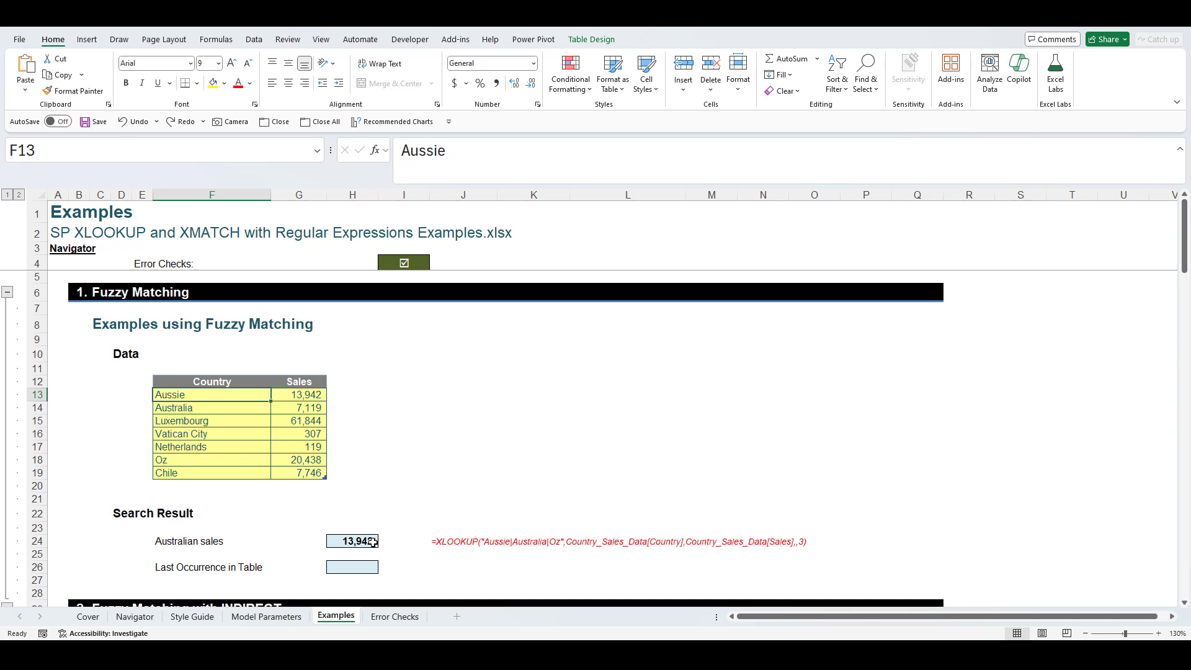
{"action": "left_click", "coordinate": [345, 565]}
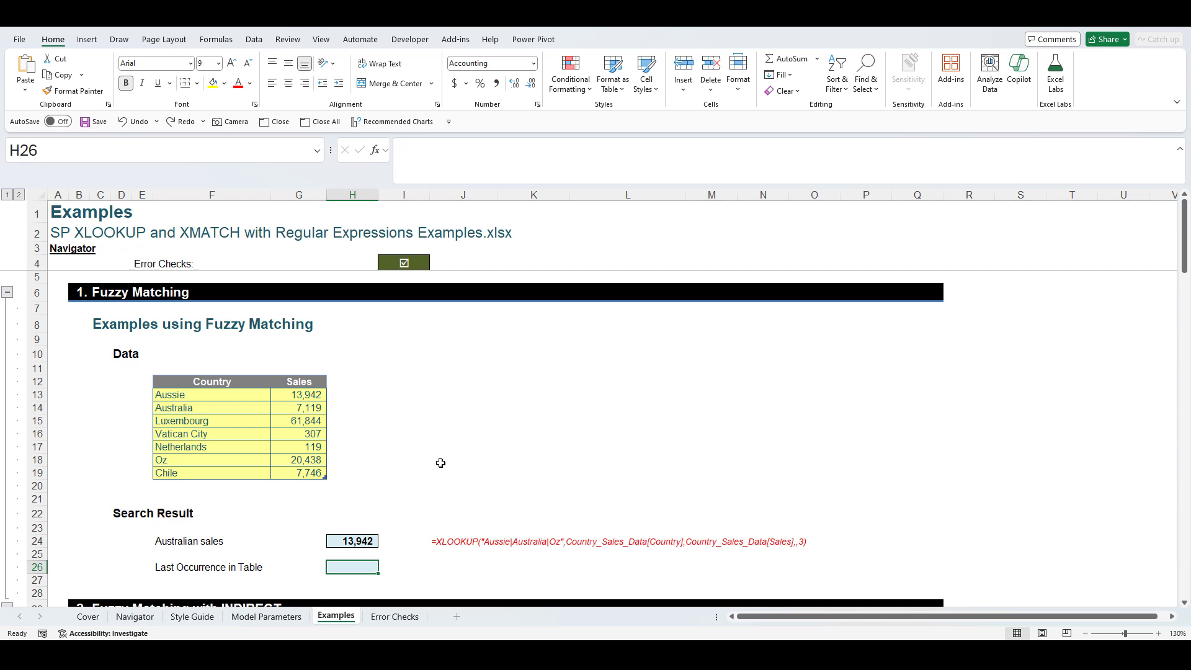
- Enter =XMATCH("Aussie|Australia|Oz",Country_Sales_Data[Country],3,-1) in H26, returning 6
{"action": "type", "text": "="}
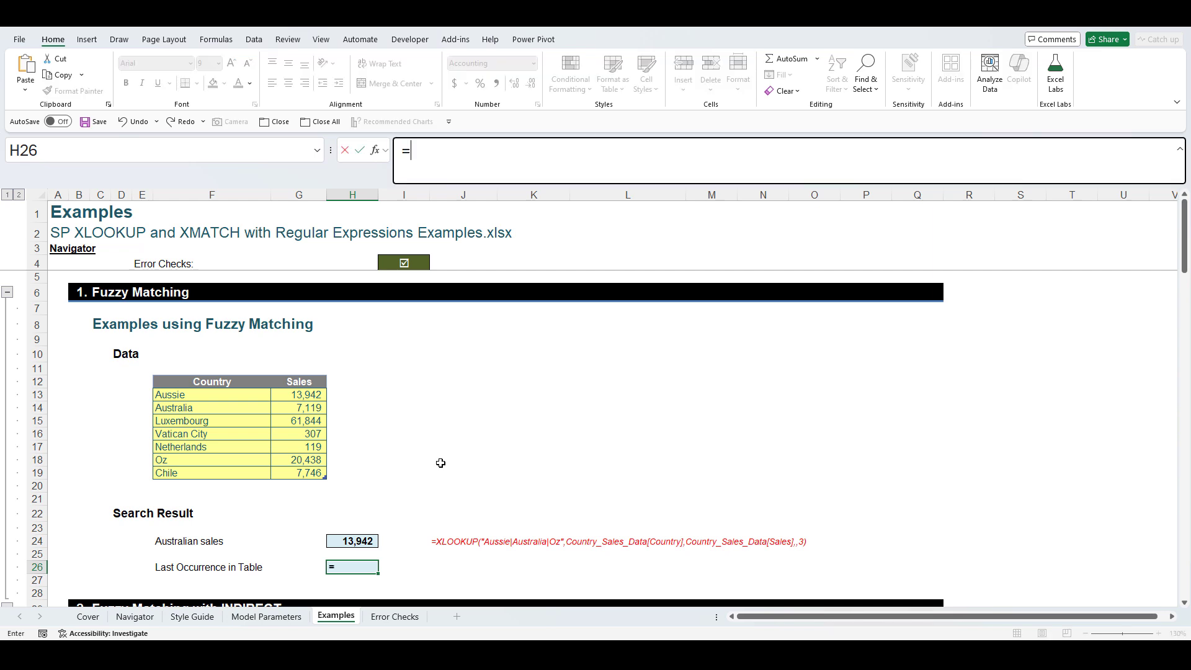
{"action": "type", "text": "xmatch"}
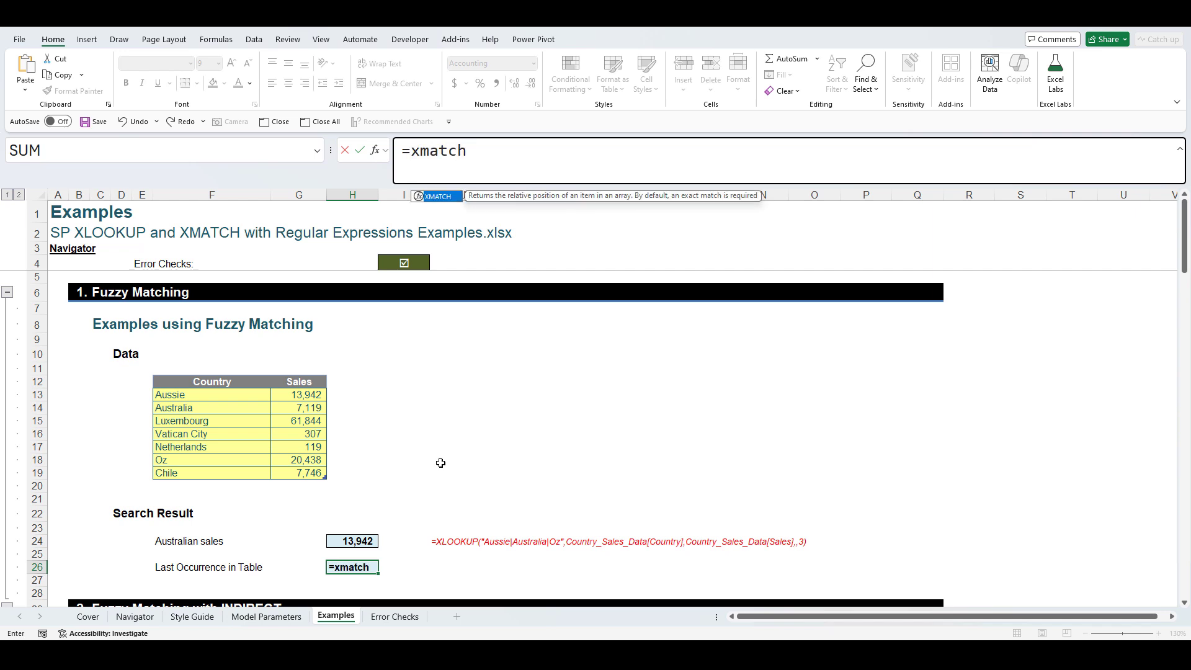
{"action": "key", "text": "Tab"}
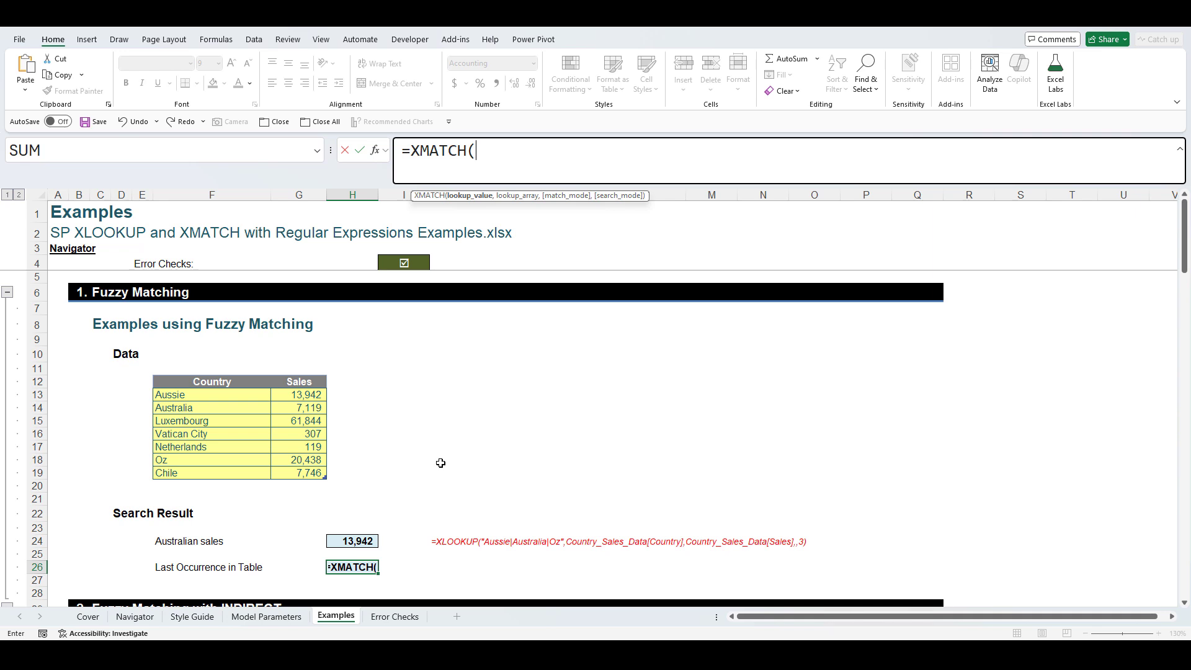
{"action": "type", "text": "\"Aussie|"}
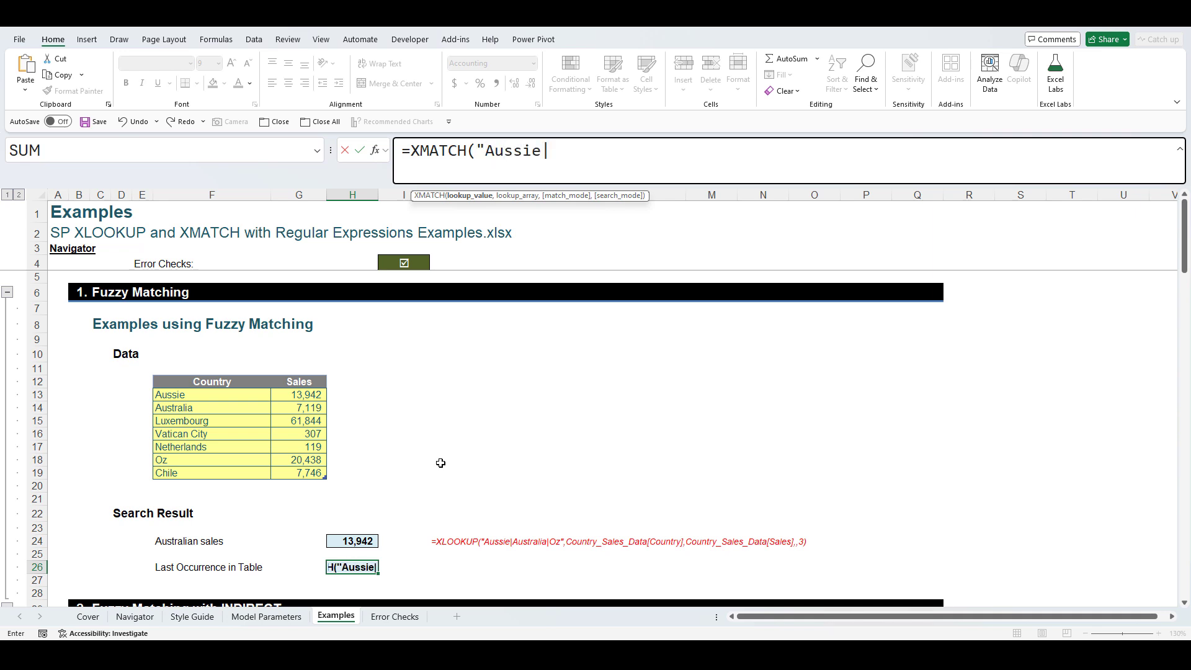
{"action": "type", "text": "Au stralia|"}
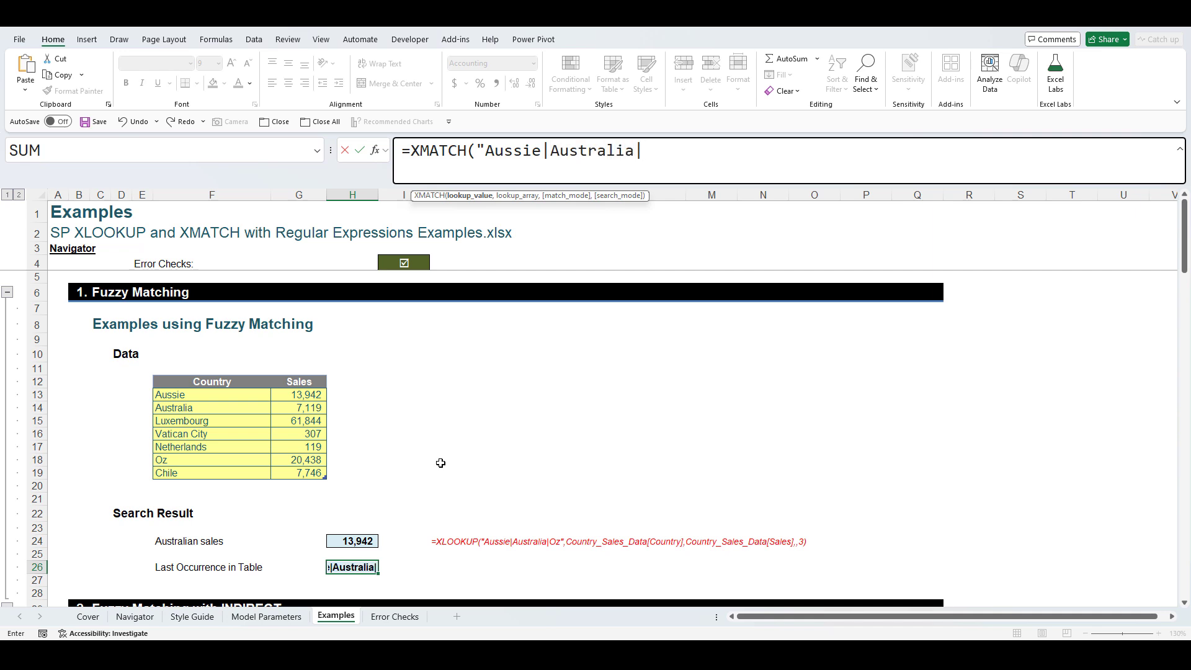
{"action": "type", "text": "Oz\","}
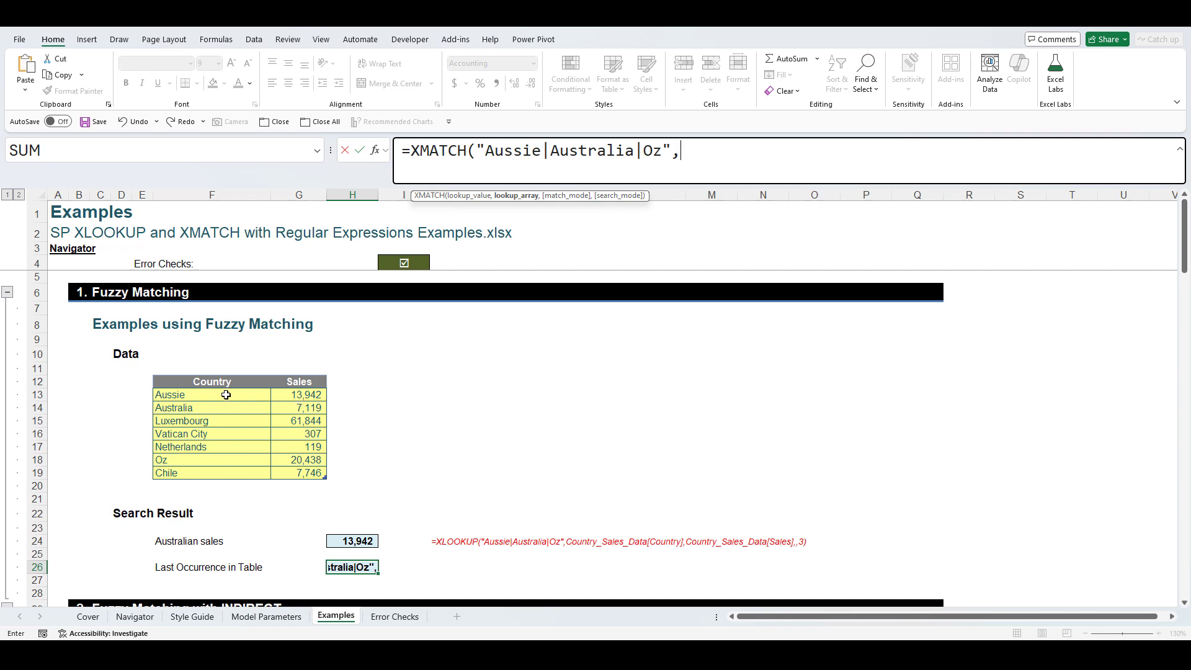
{"action": "left_click_drag", "start_coordinate": [225, 395], "coordinate": [232, 472]}
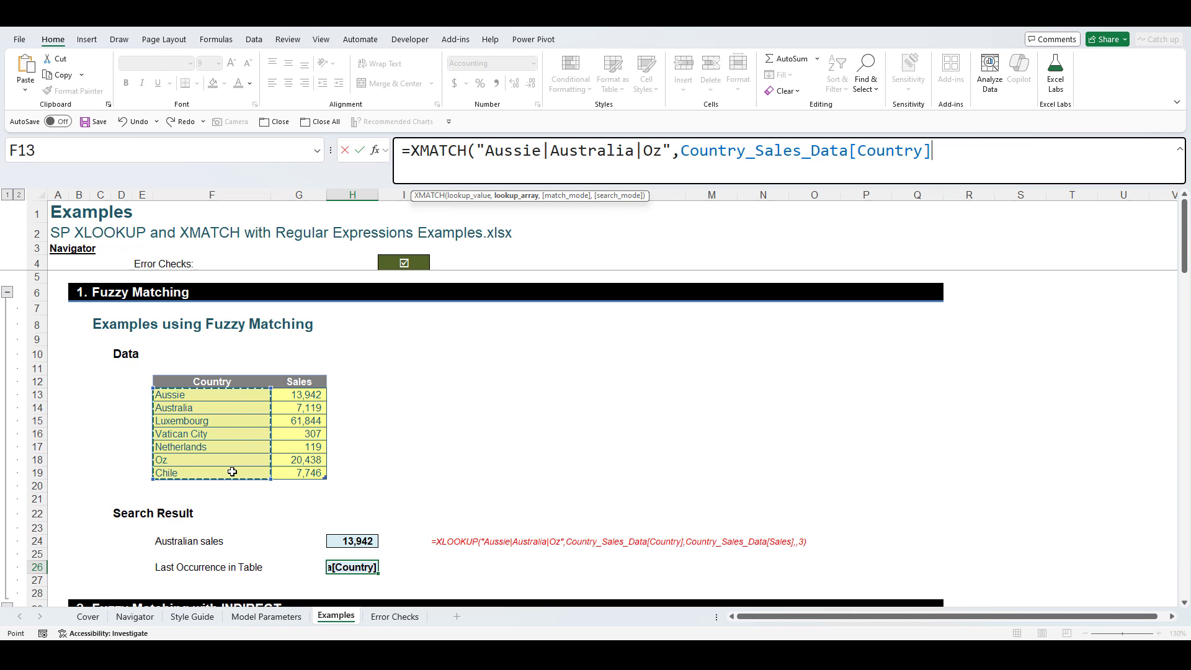
{"action": "type", "text": ","}
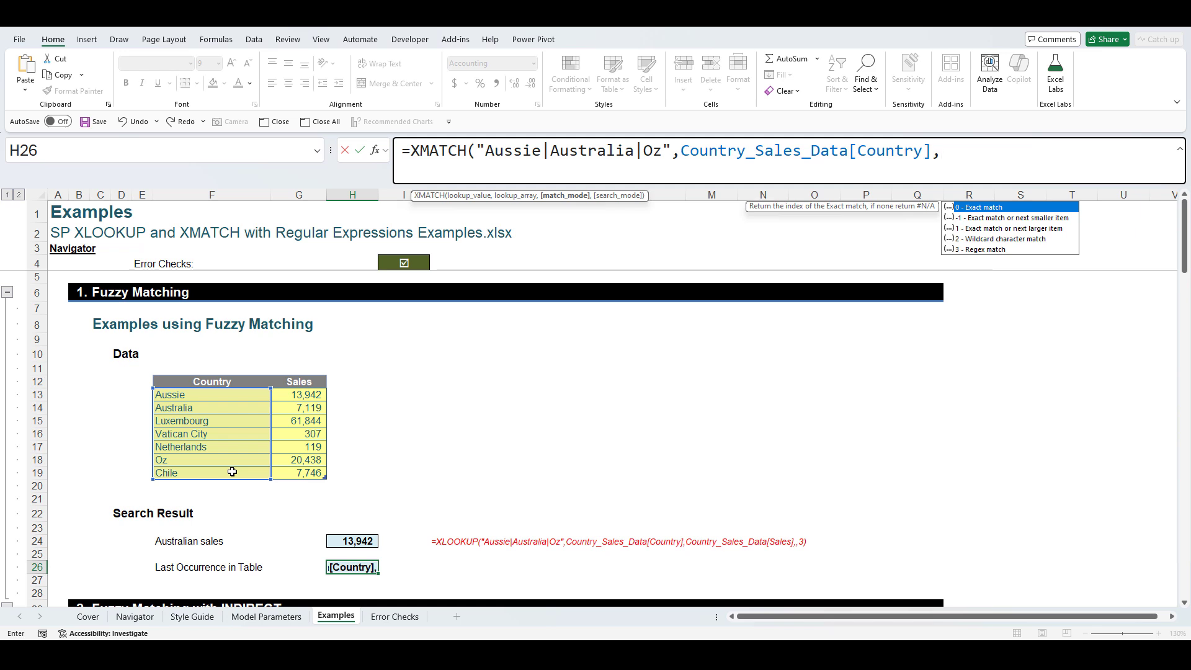
{"action": "type", "text": "3,"}
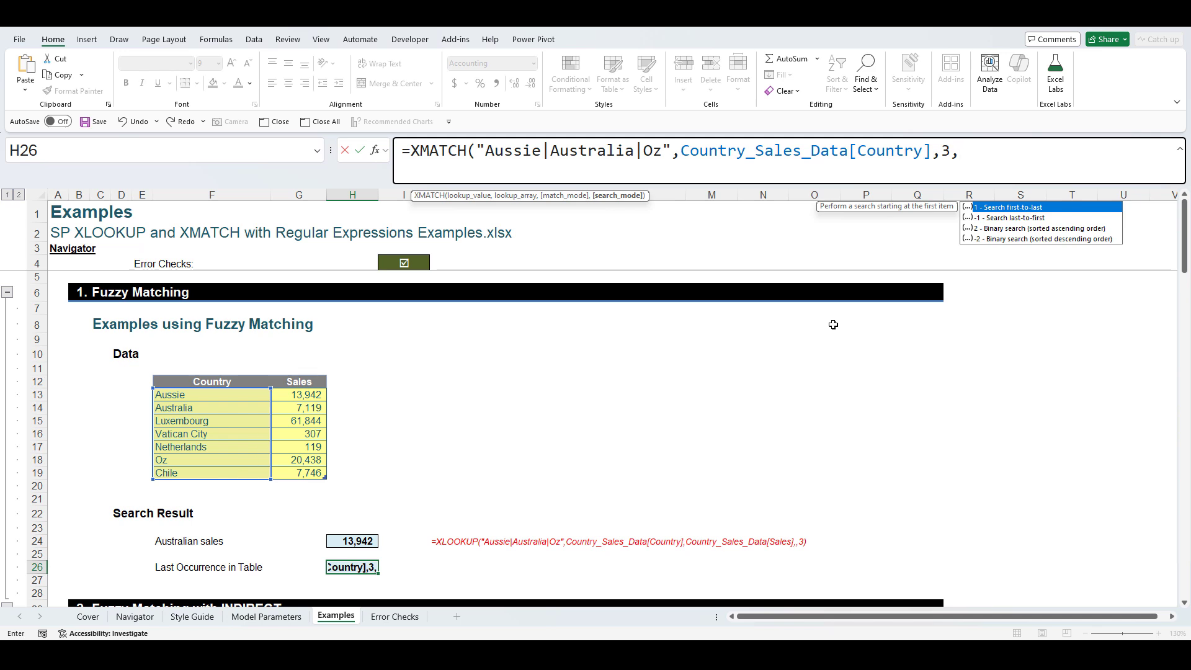
{"action": "left_click", "coordinate": [1020, 218]}
{"action": "double_click", "coordinate": [1020, 217]}
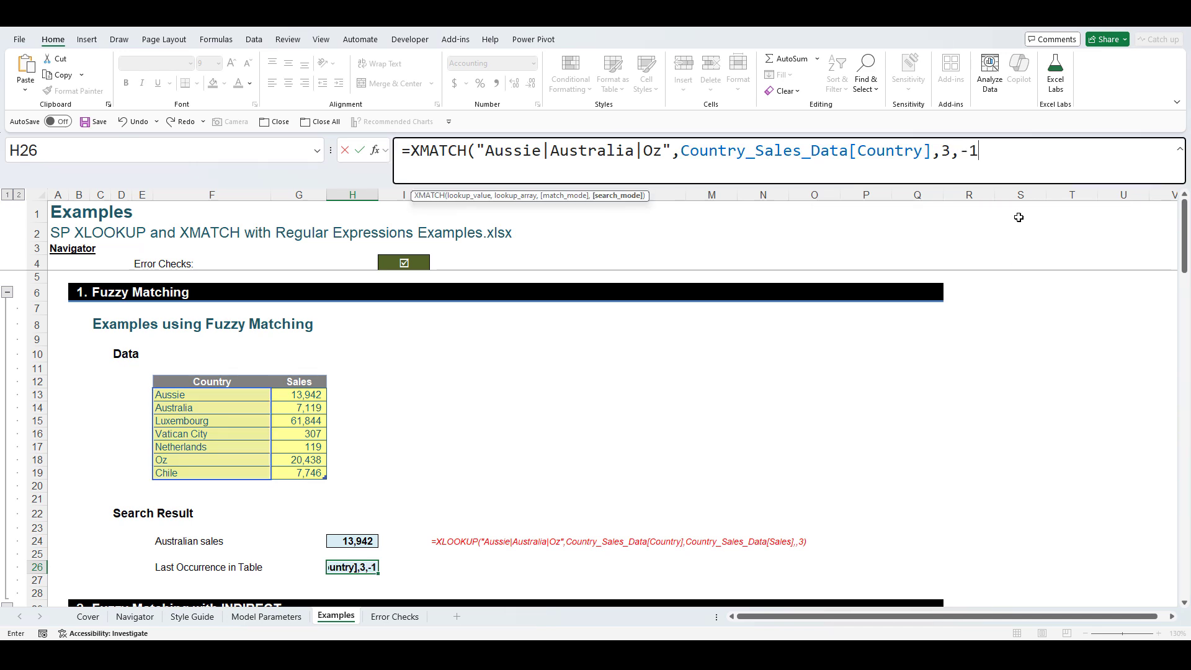
{"action": "type", "text": ")"}
{"action": "key", "text": "Return"}
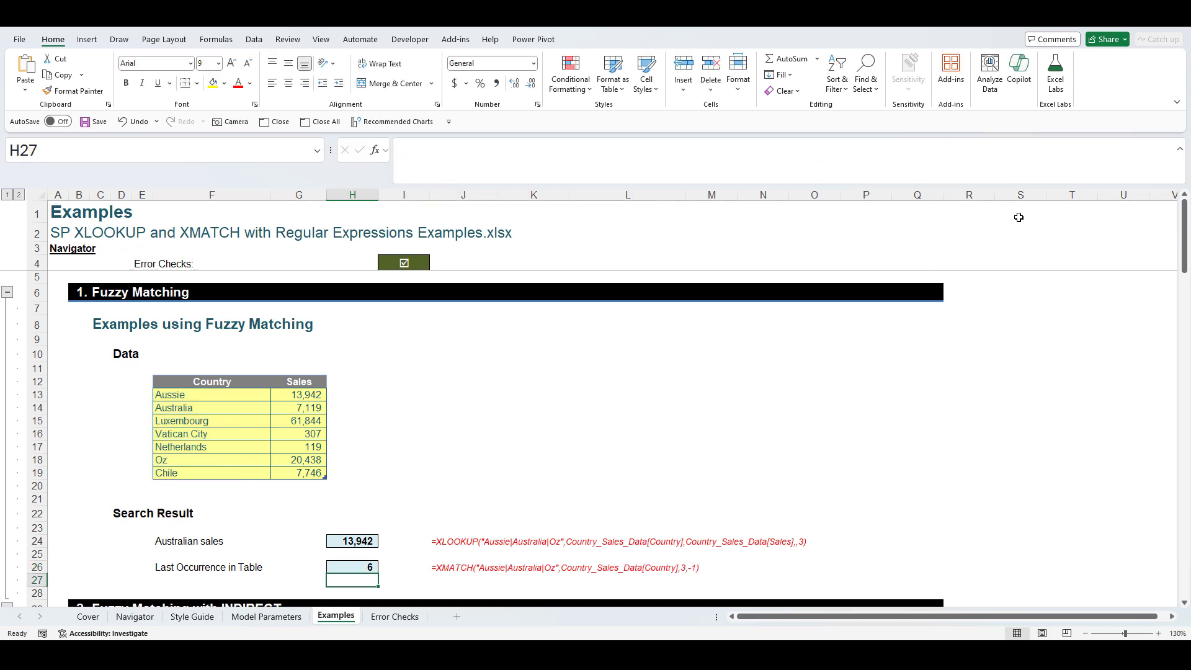
{"action": "left_click", "coordinate": [228, 393]}
{"action": "key", "text": "Down"}
{"action": "key", "text": "Down"}
{"action": "key", "text": "Down"}
{"action": "key", "text": "Down"}
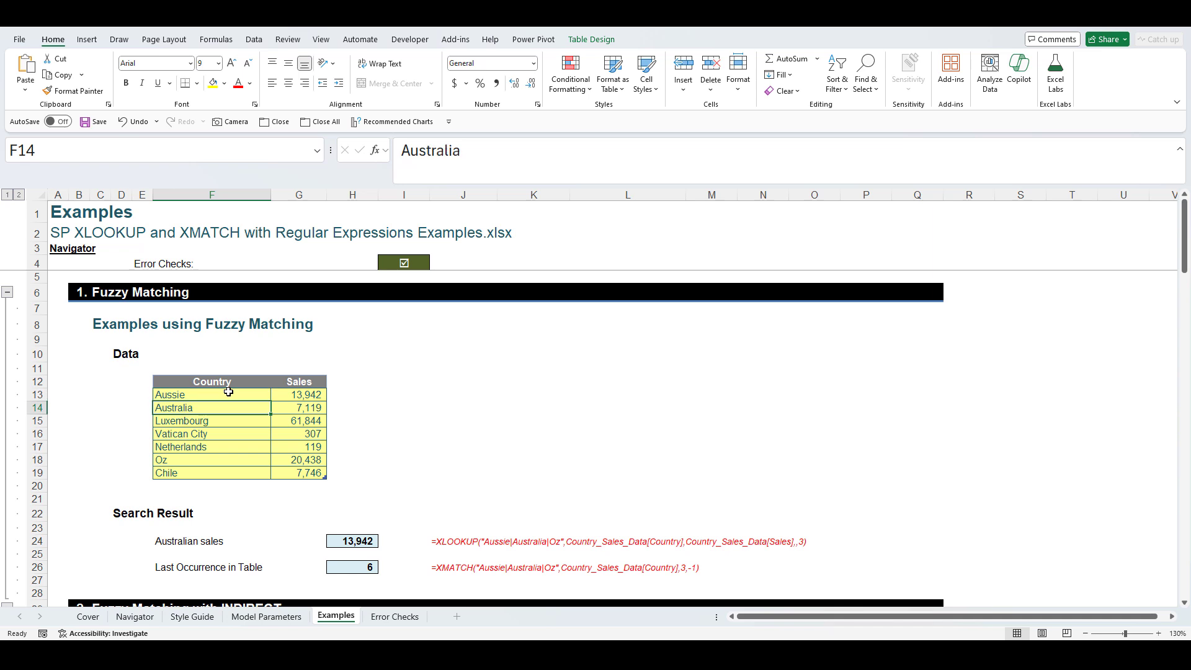
{"action": "key", "text": "Down"}
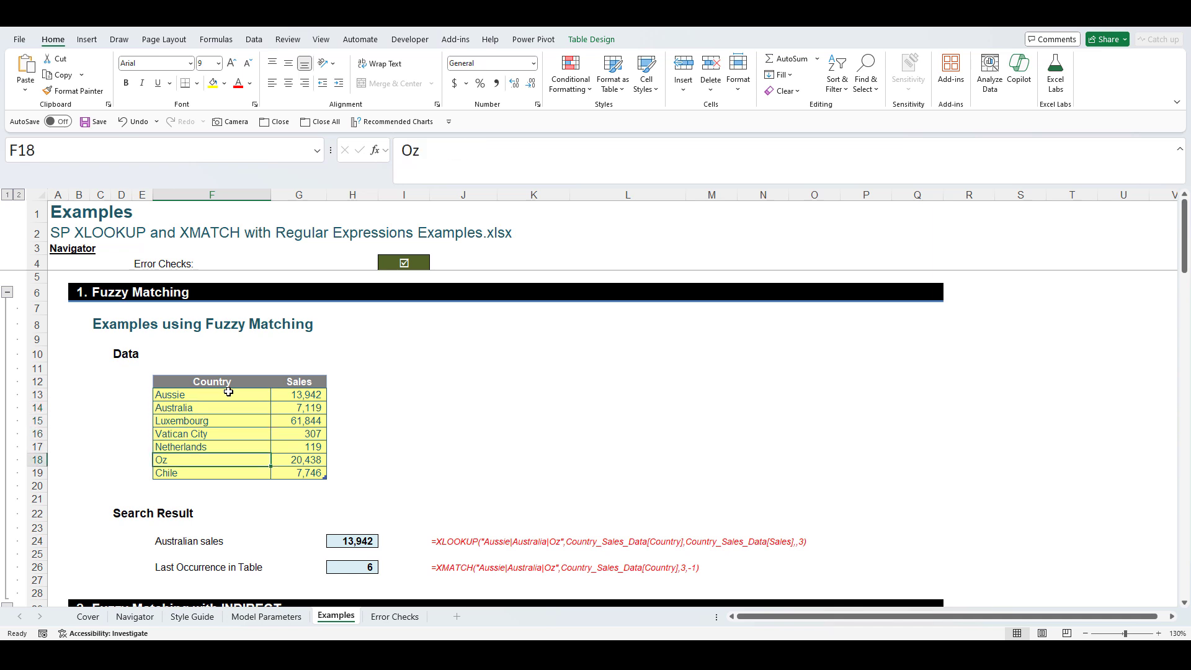
{"action": "left_click", "coordinate": [359, 569]}
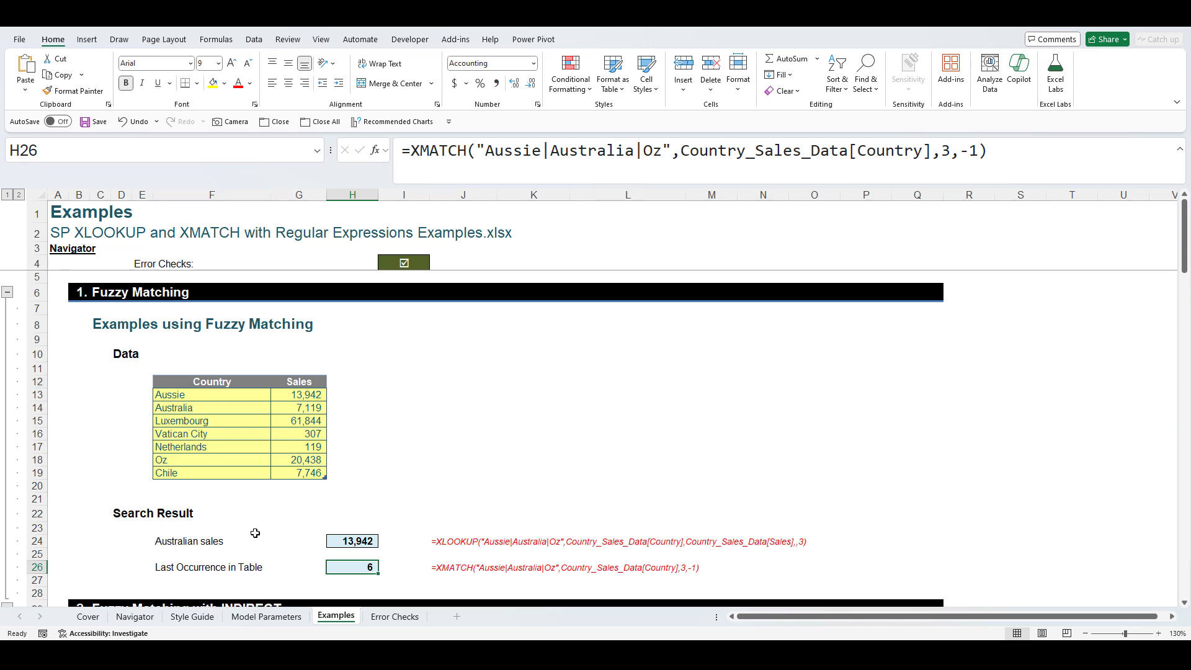
{"action": "left_click", "coordinate": [367, 542]}
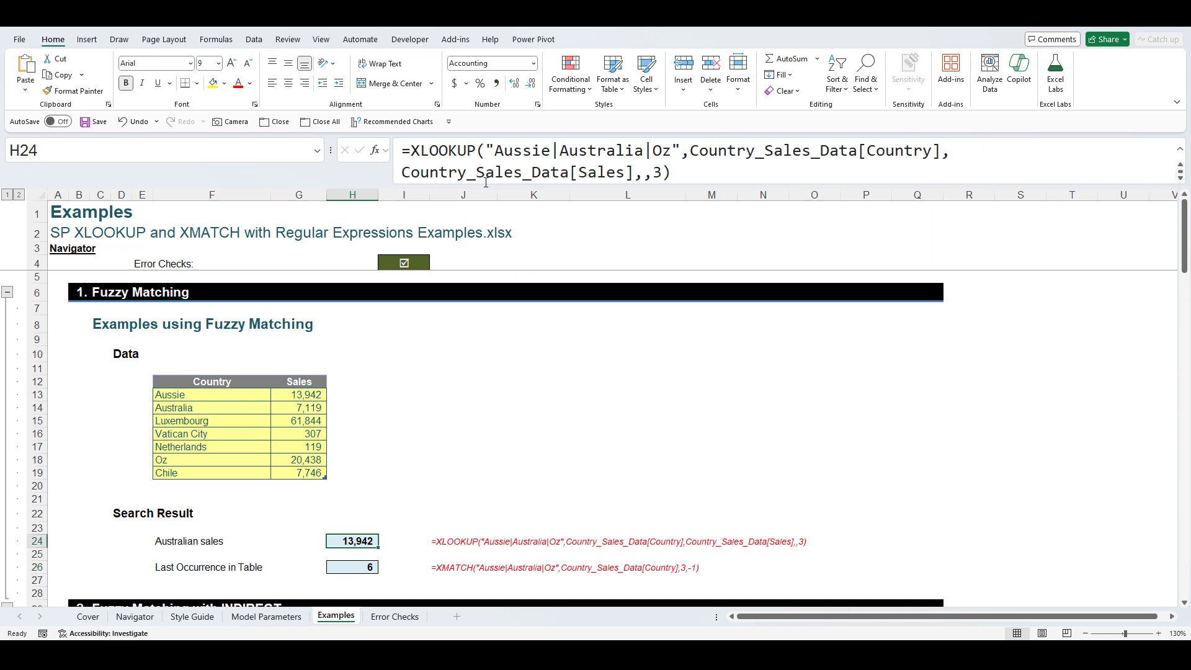
{"action": "left_click", "coordinate": [343, 566]}
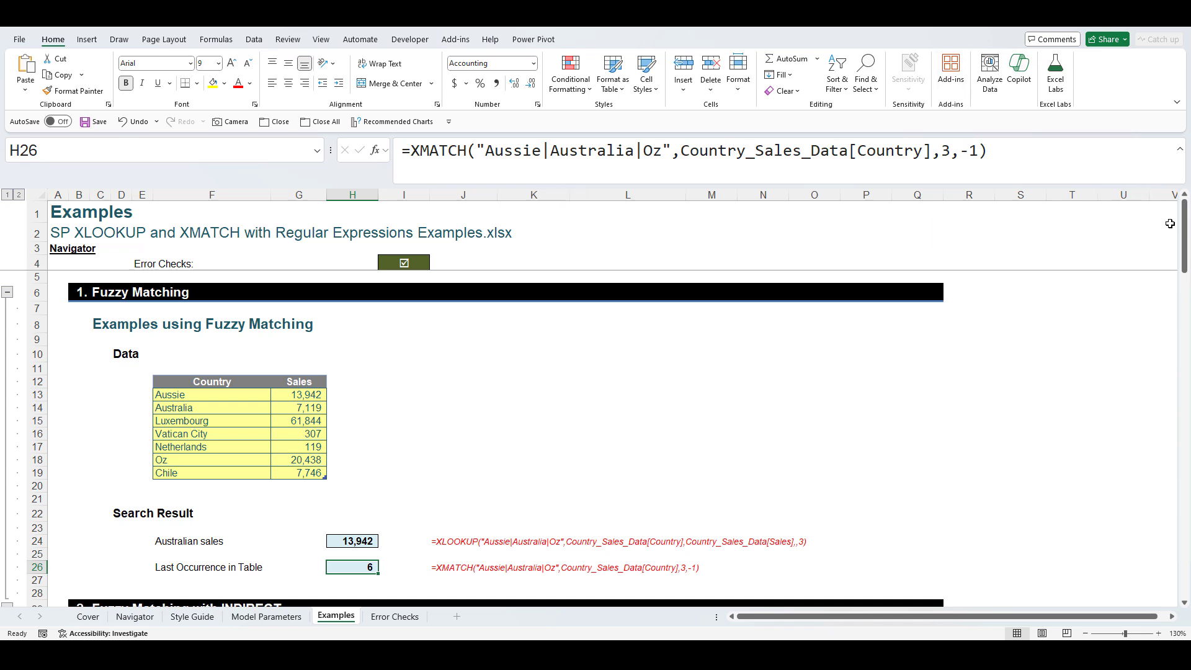
- Scroll to section 2 and set up a test: g36 in Q36 and =INDIRECT(Q36) in Q40
{"action": "left_click_drag", "start_coordinate": [1189, 228], "coordinate": [1181, 304]}
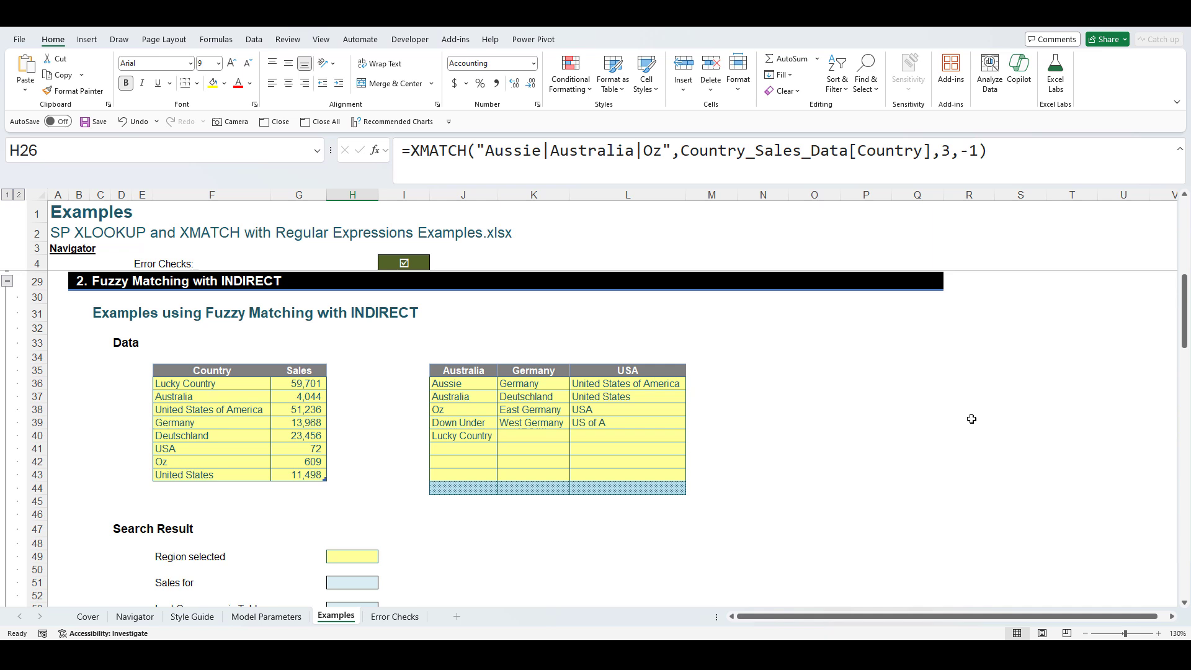
{"action": "left_click", "coordinate": [897, 381]}
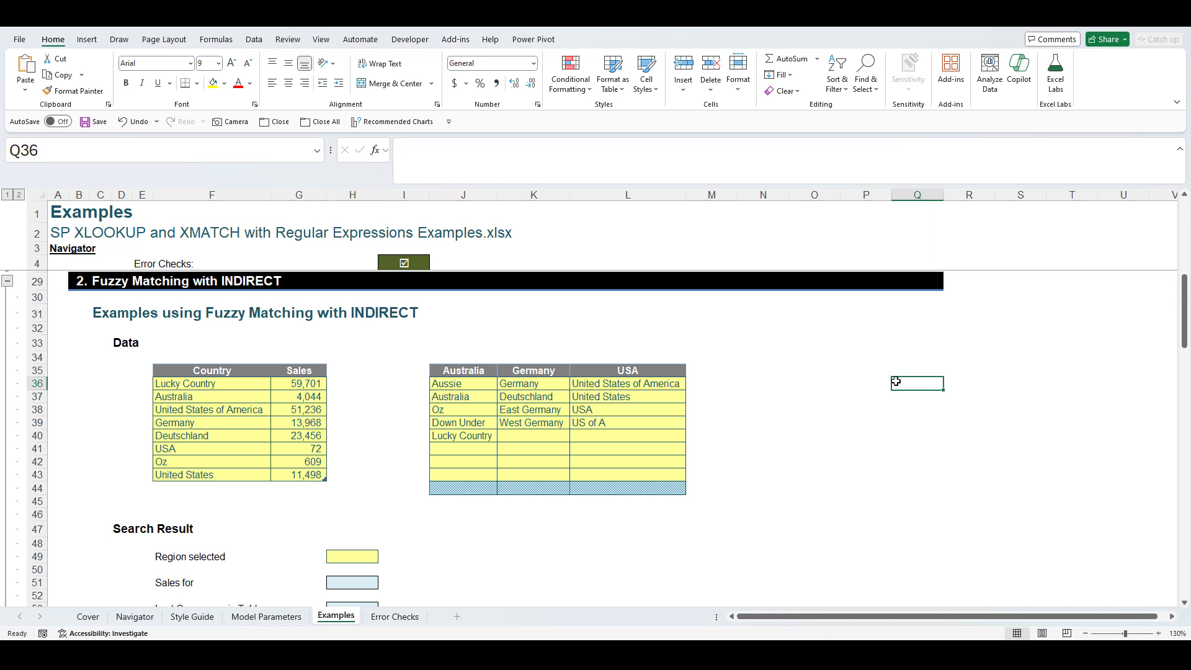
{"action": "type", "text": "g36"}
{"action": "key", "text": "Return"}
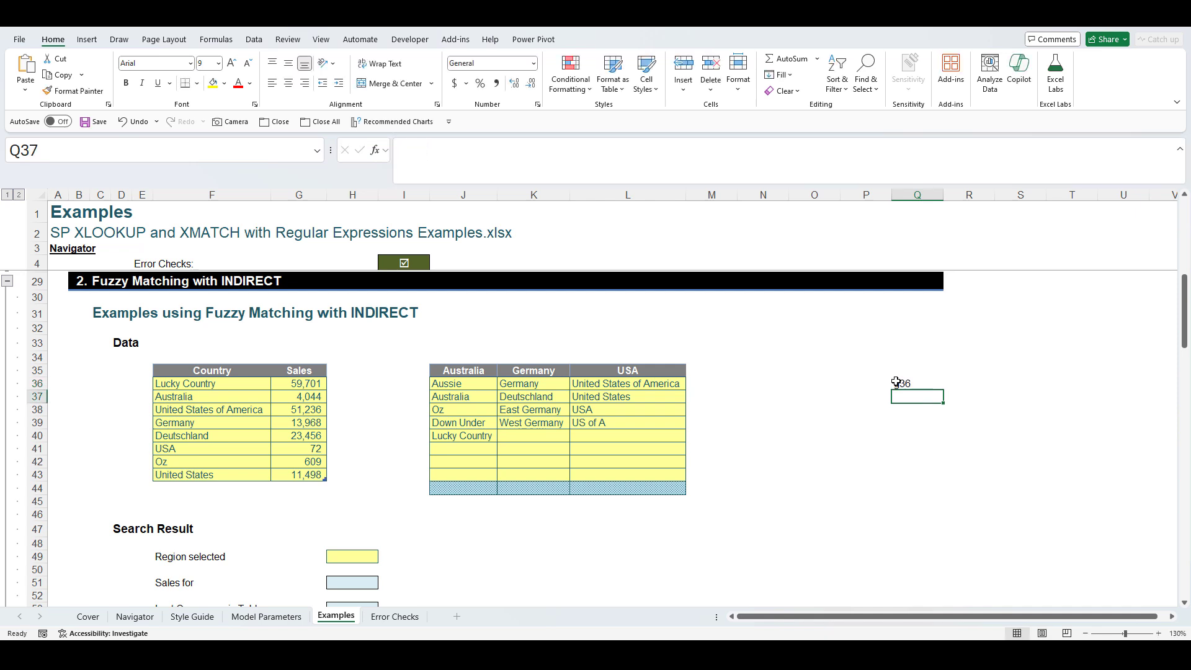
{"action": "left_click", "coordinate": [916, 434]}
{"action": "type", "text": "=indirect"}
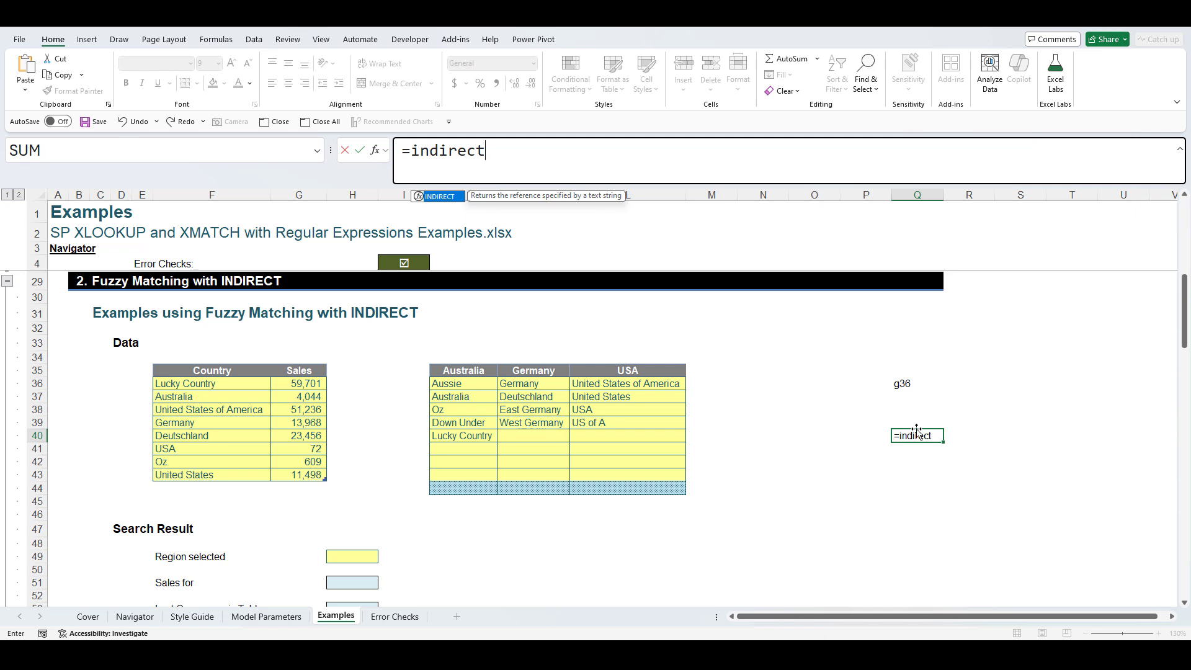
{"action": "type", "text": "("}
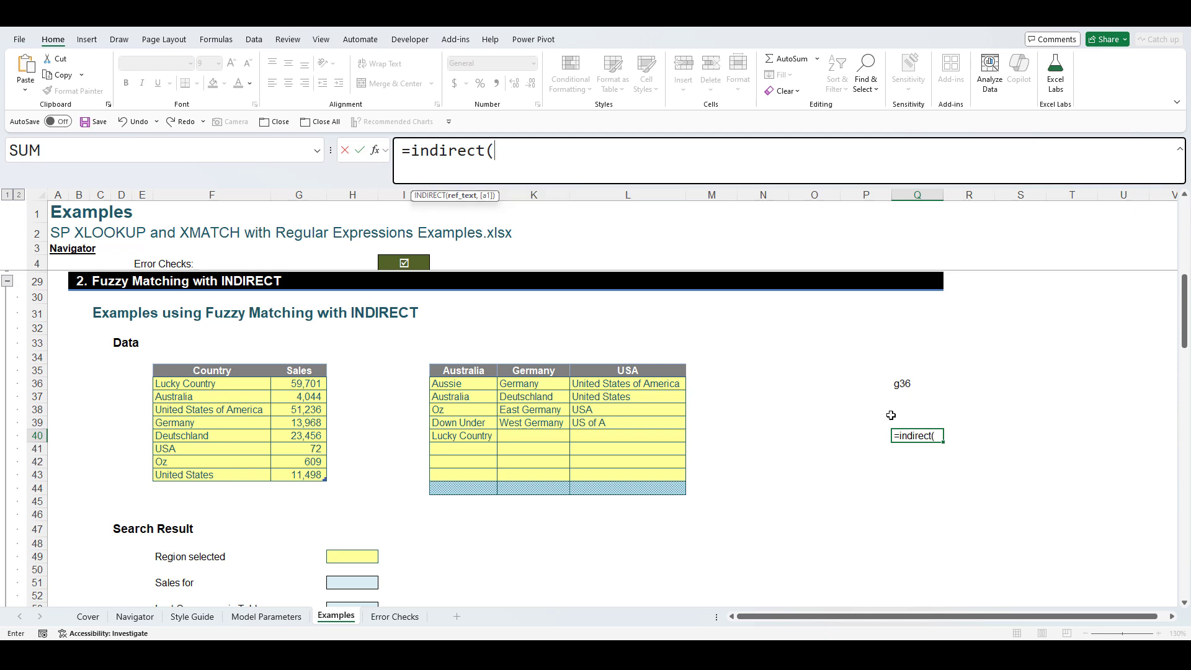
{"action": "left_click", "coordinate": [909, 384]}
{"action": "type", "text": ")"}
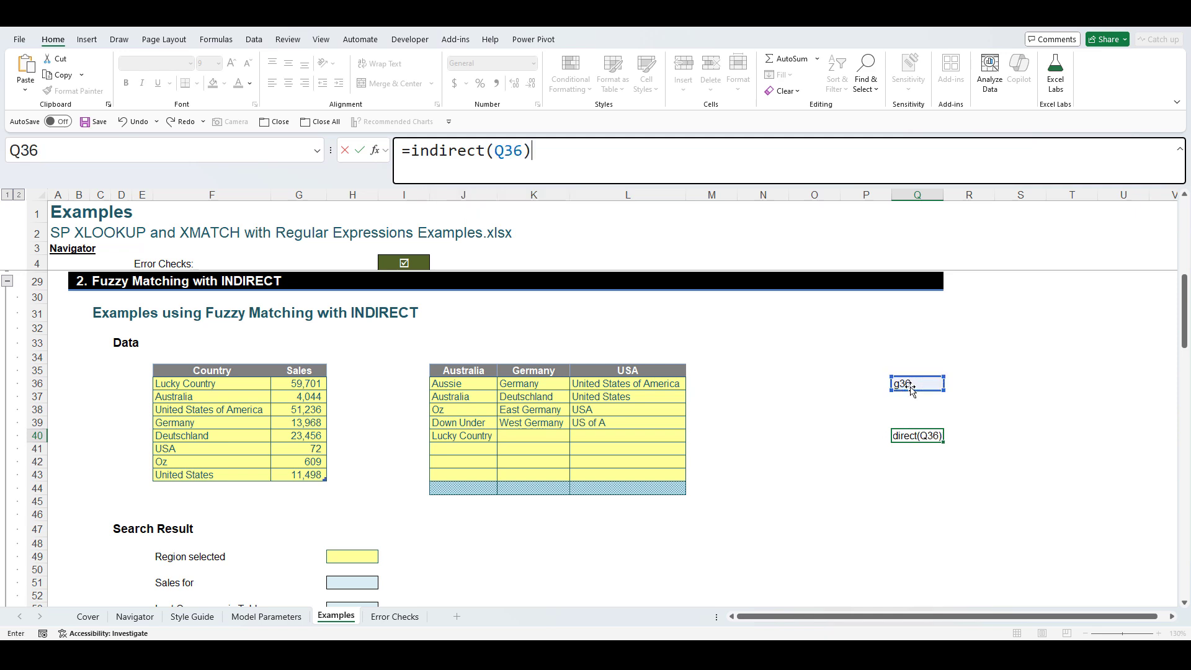
{"action": "key", "text": "Return"}
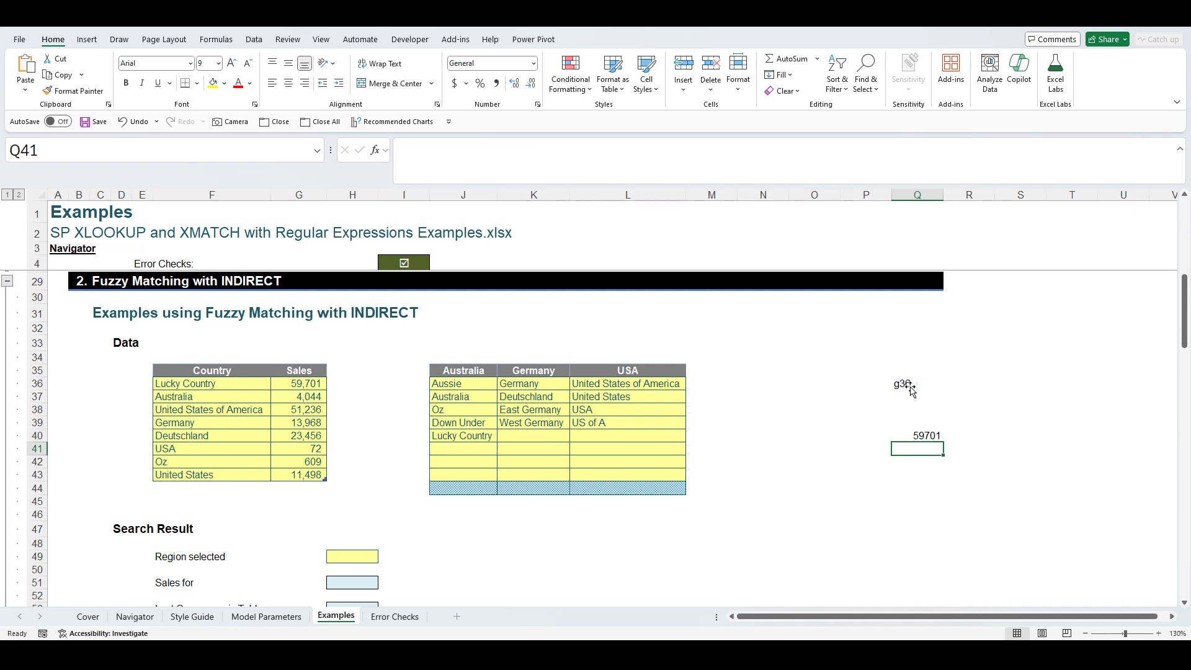
- Compare Q40 with G36's 59701, then change Q36 to g38 so Q40 returns 51236
{"action": "left_click", "coordinate": [930, 434]}
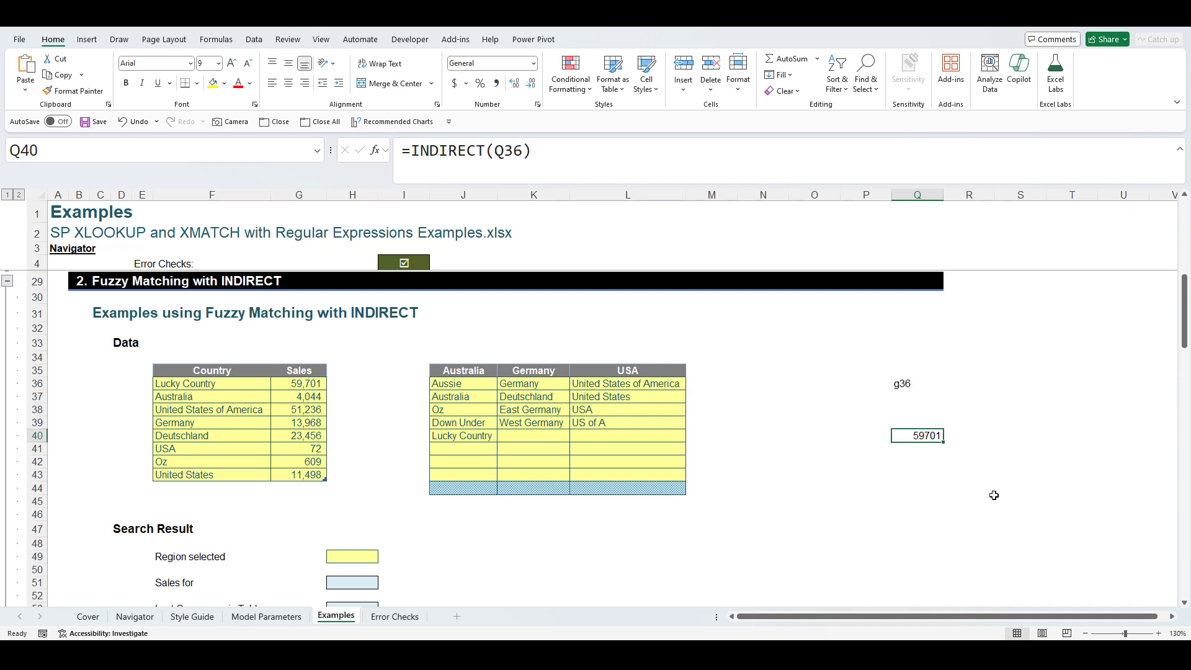
{"action": "left_click", "coordinate": [917, 385]}
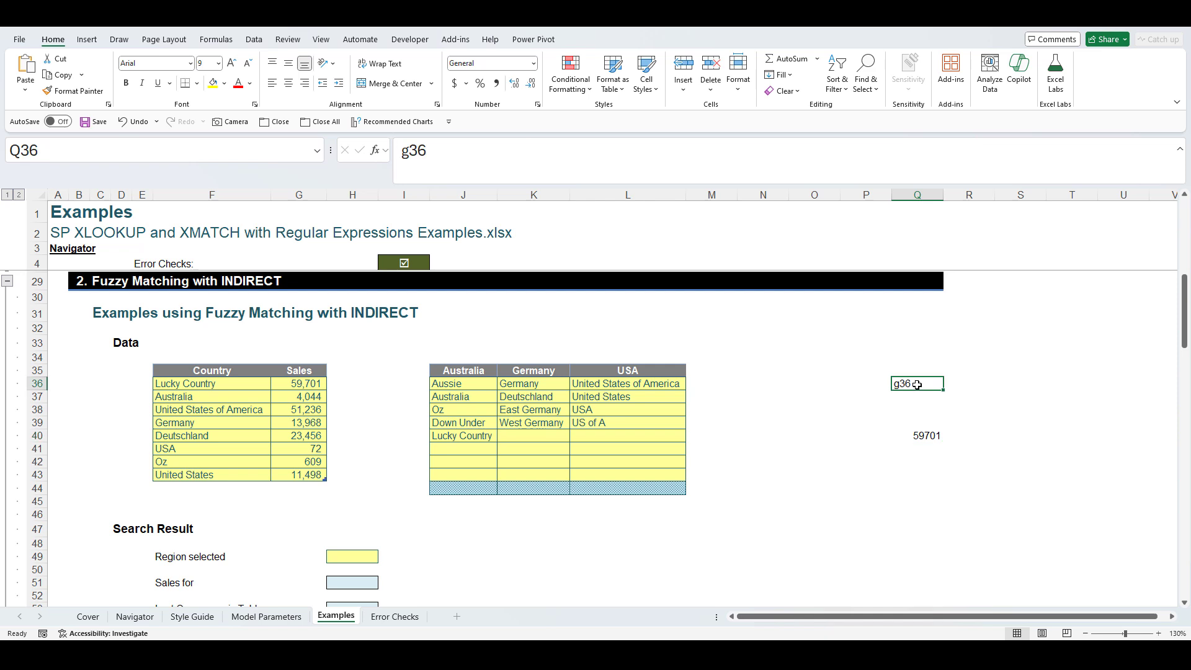
{"action": "left_click", "coordinate": [922, 438]}
{"action": "left_click", "coordinate": [910, 384]}
{"action": "left_click", "coordinate": [307, 385]}
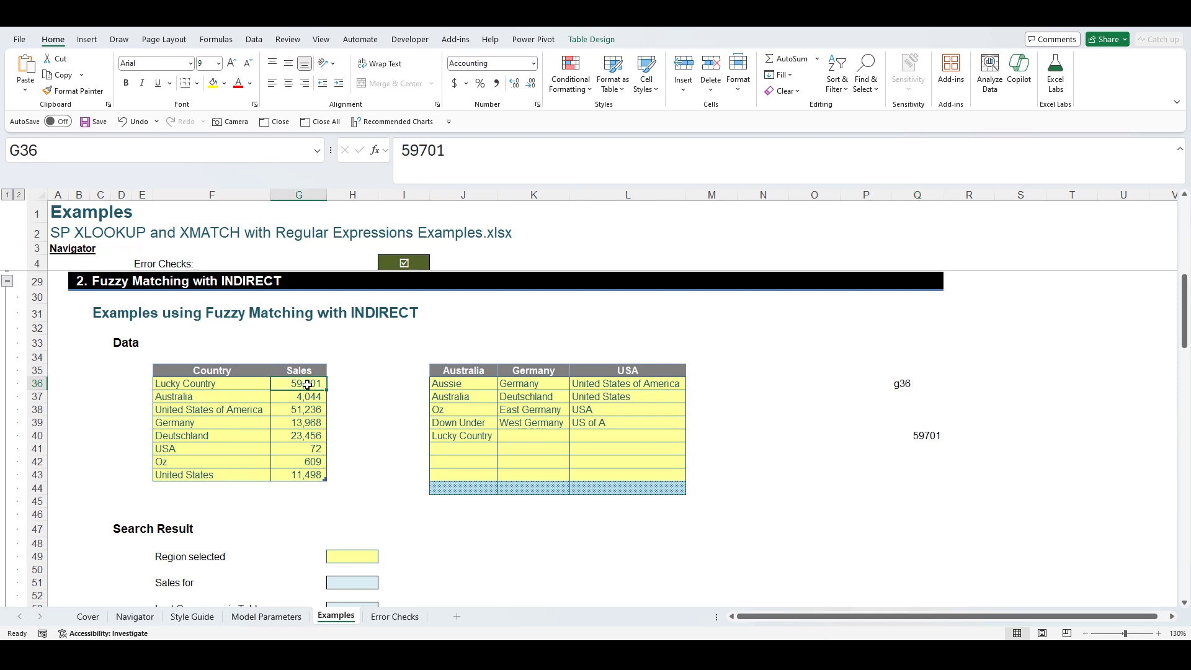
{"action": "left_click", "coordinate": [910, 389]}
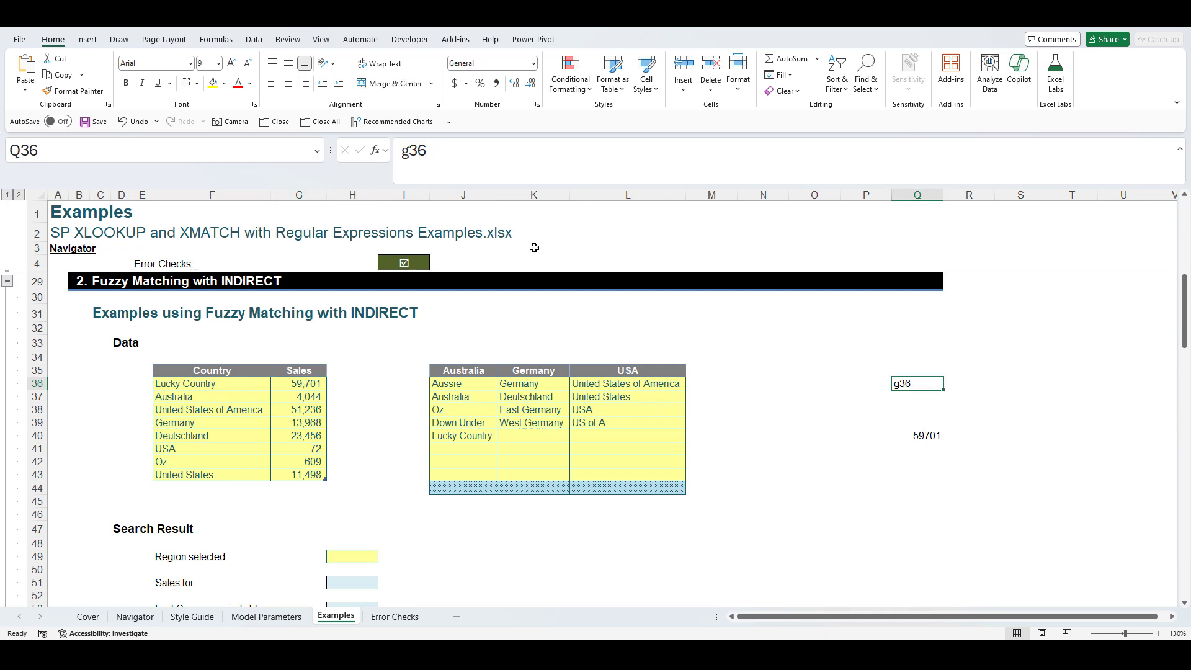
{"action": "left_click", "coordinate": [422, 155]}
{"action": "key", "text": "BackSpace"}
{"action": "type", "text": "8"}
{"action": "key", "text": "Return"}
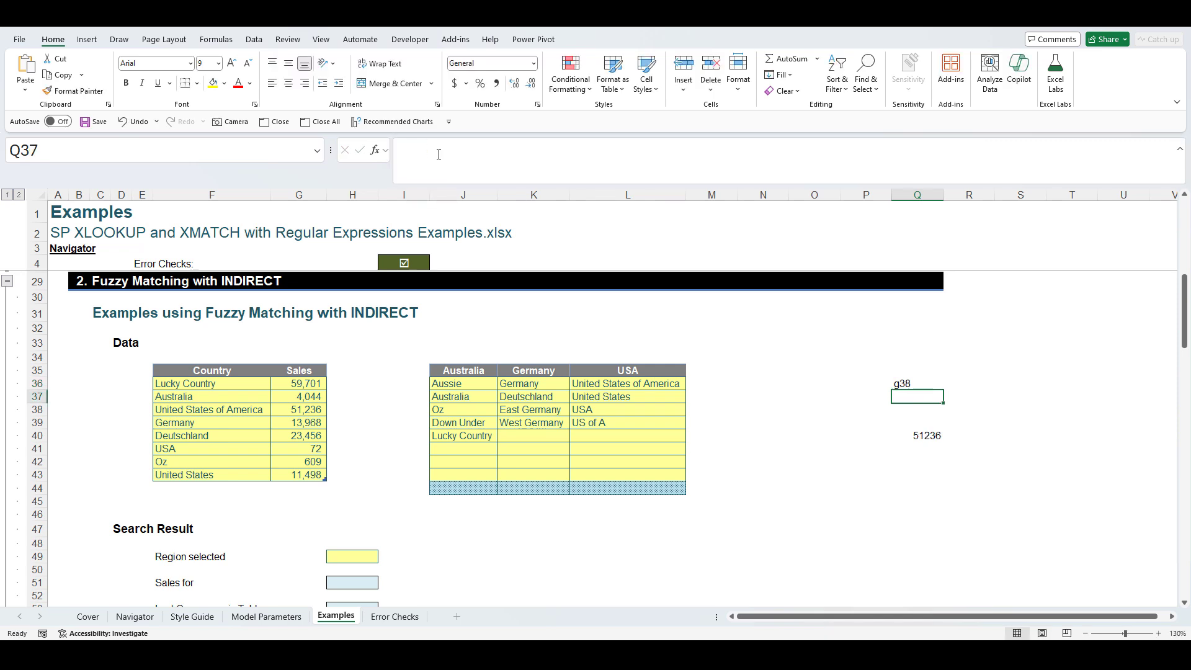
{"action": "left_click", "coordinate": [940, 434]}
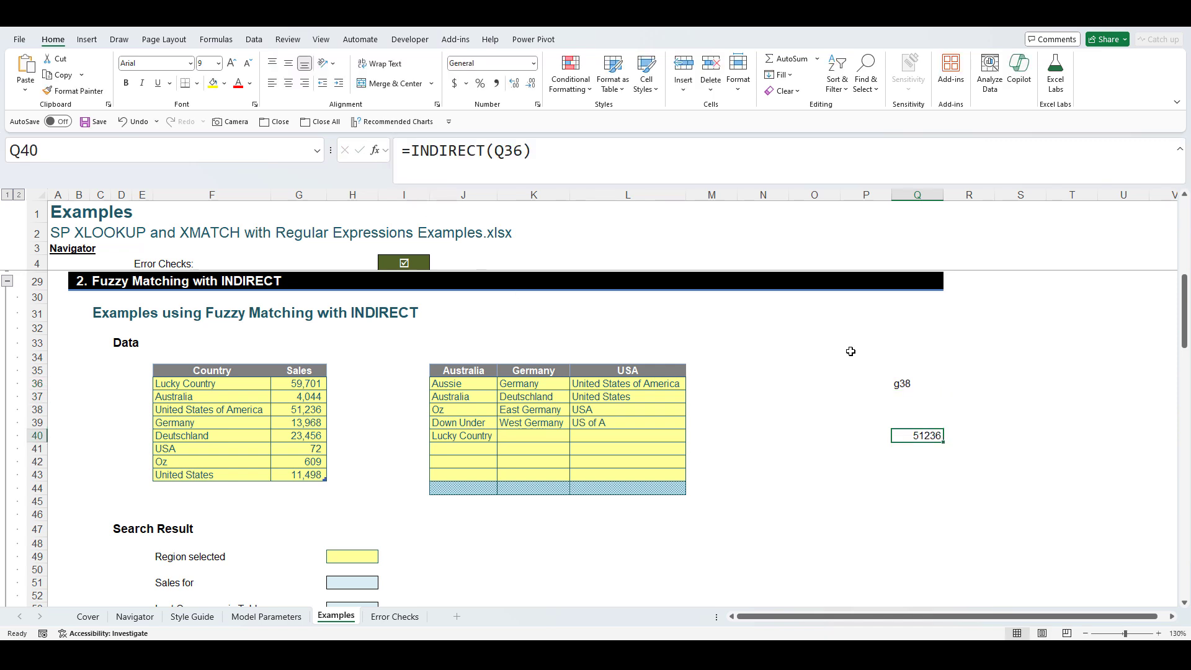
- Clear the scratch INDIRECT test cells Q36:Q40
{"action": "left_click", "coordinate": [889, 384]}
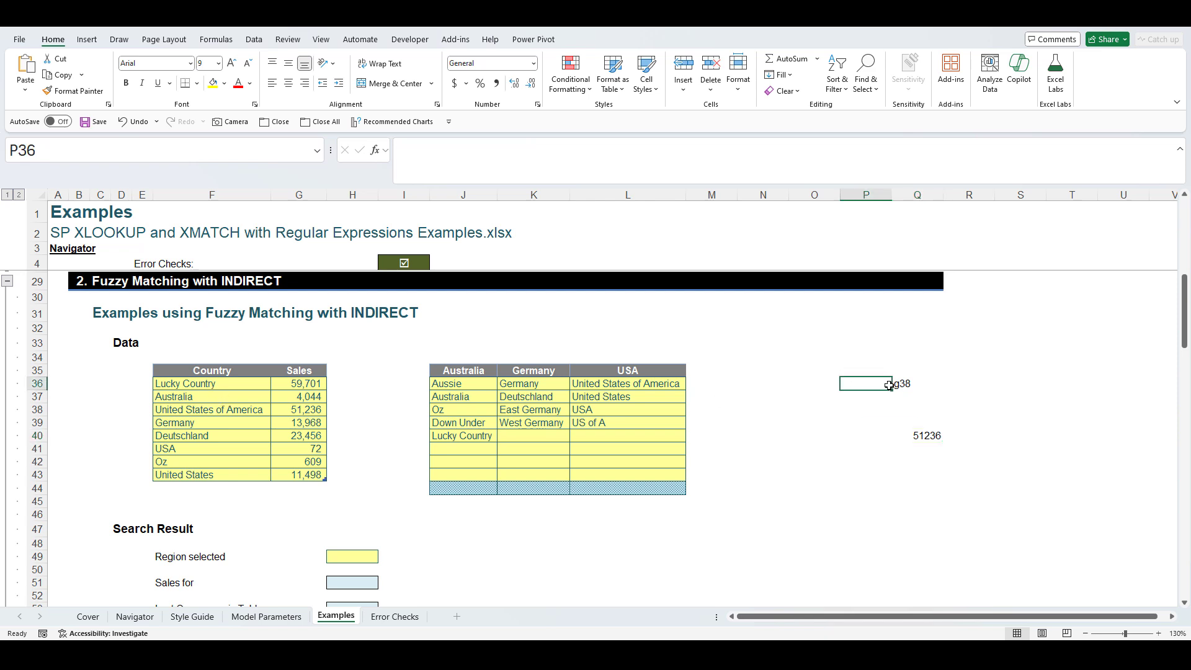
{"action": "left_click_drag", "start_coordinate": [907, 383], "coordinate": [917, 438]}
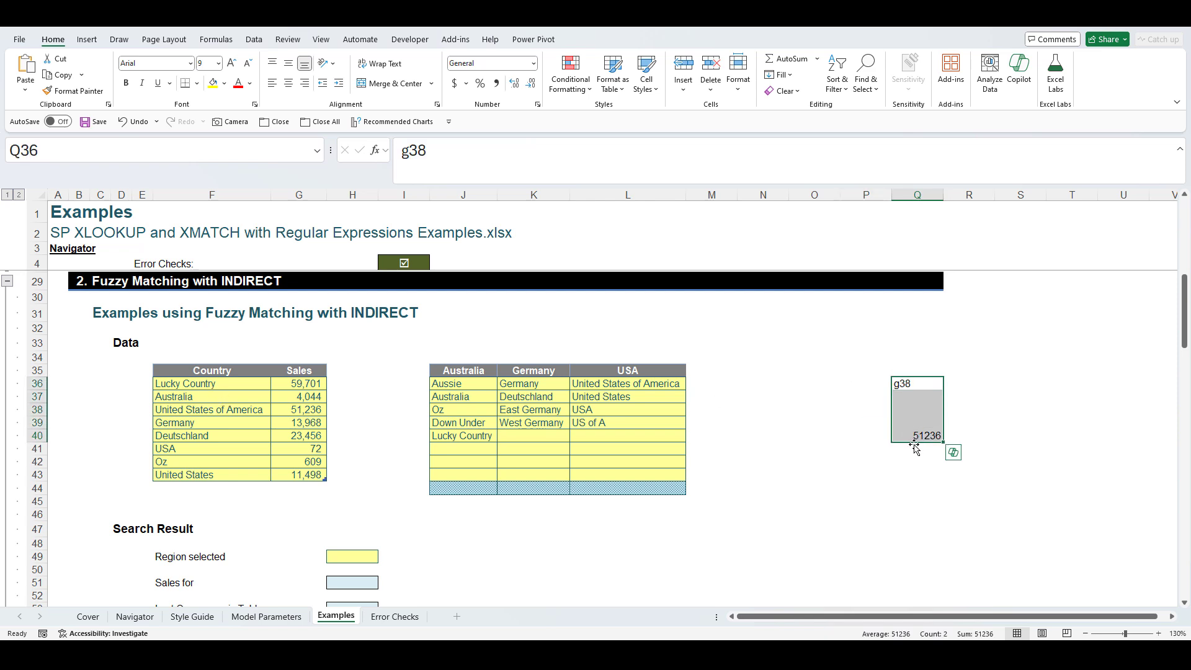
{"action": "left_click", "coordinate": [872, 439]}
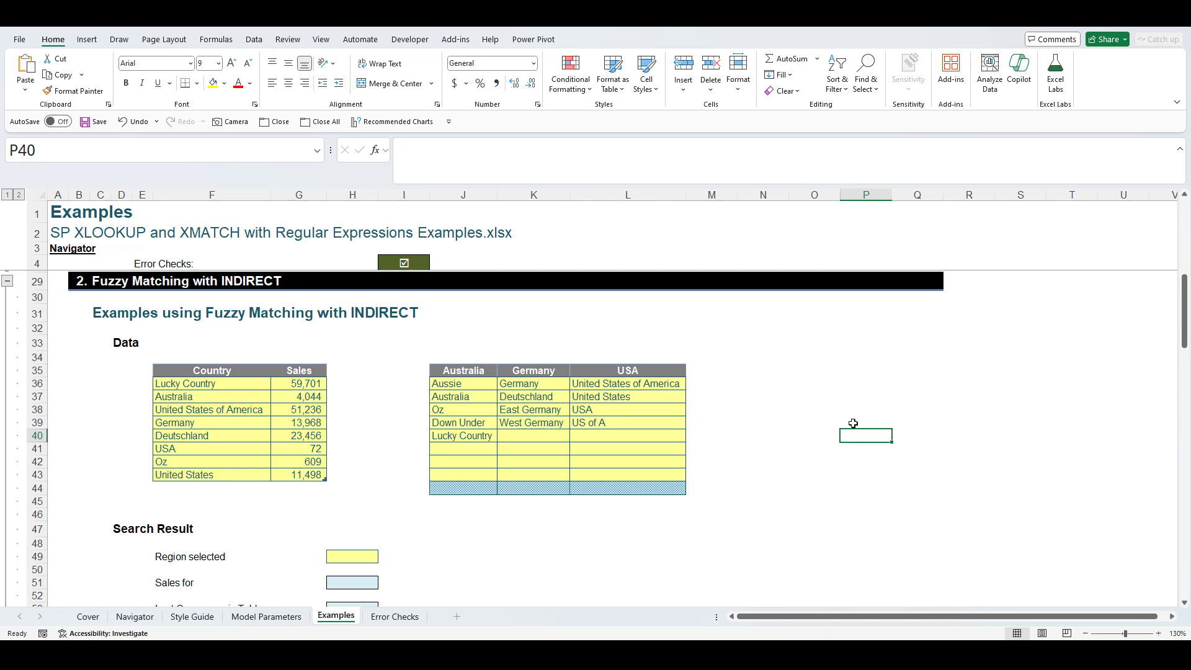
{"action": "left_click", "coordinate": [231, 383]}
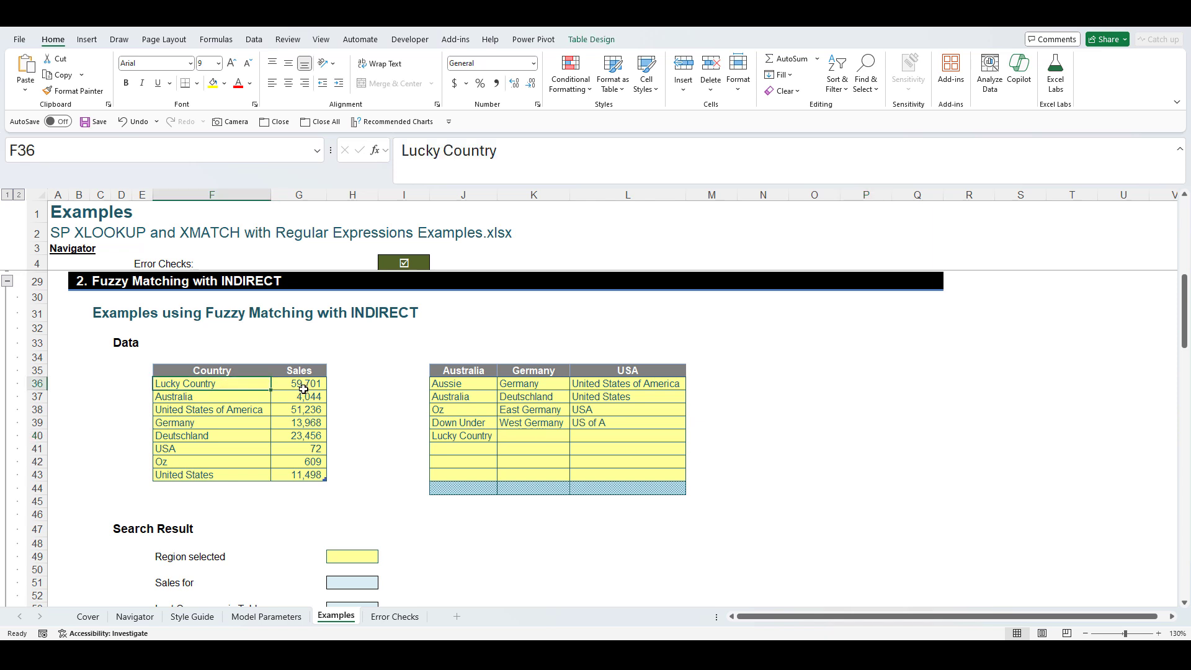
- Review Lucky Country's sales and the Australia, Germany and USA alias lists
{"action": "left_click", "coordinate": [303, 387]}
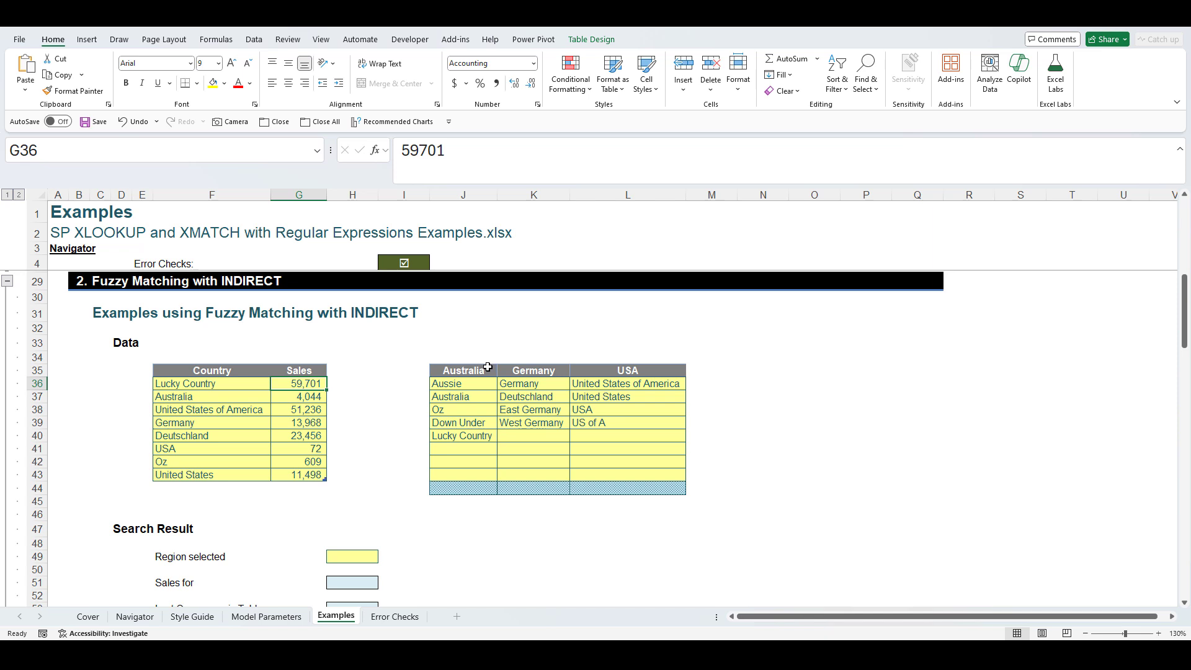
{"action": "left_click", "coordinate": [473, 384]}
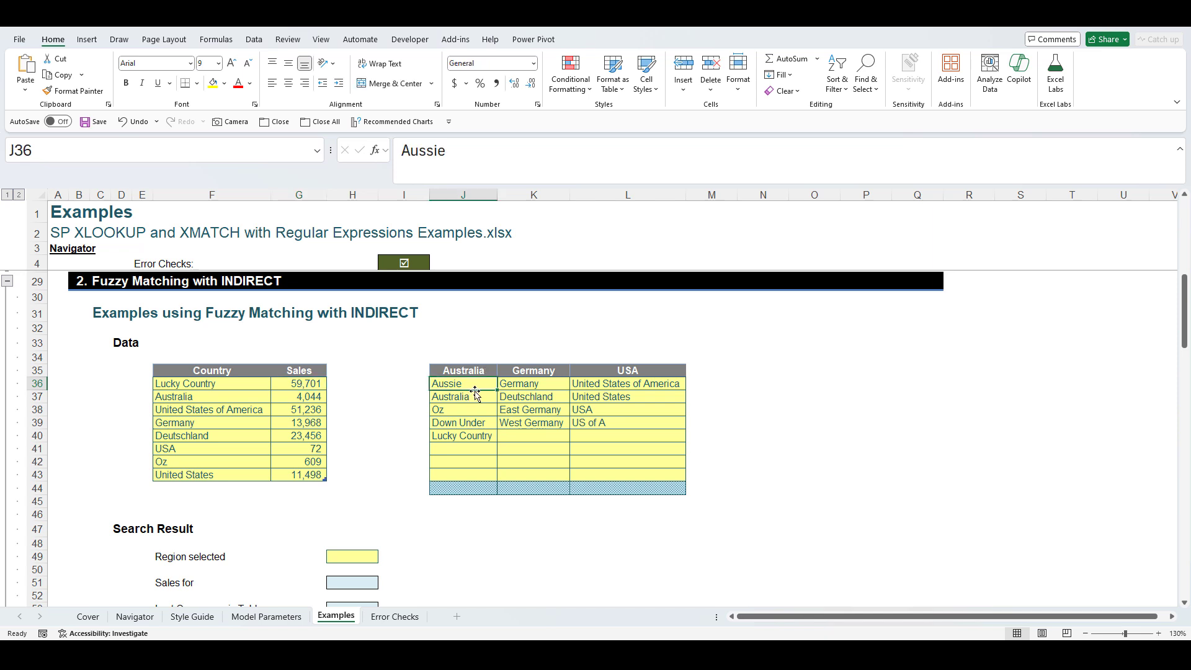
{"action": "left_click", "coordinate": [474, 396]}
{"action": "left_click", "coordinate": [468, 410]}
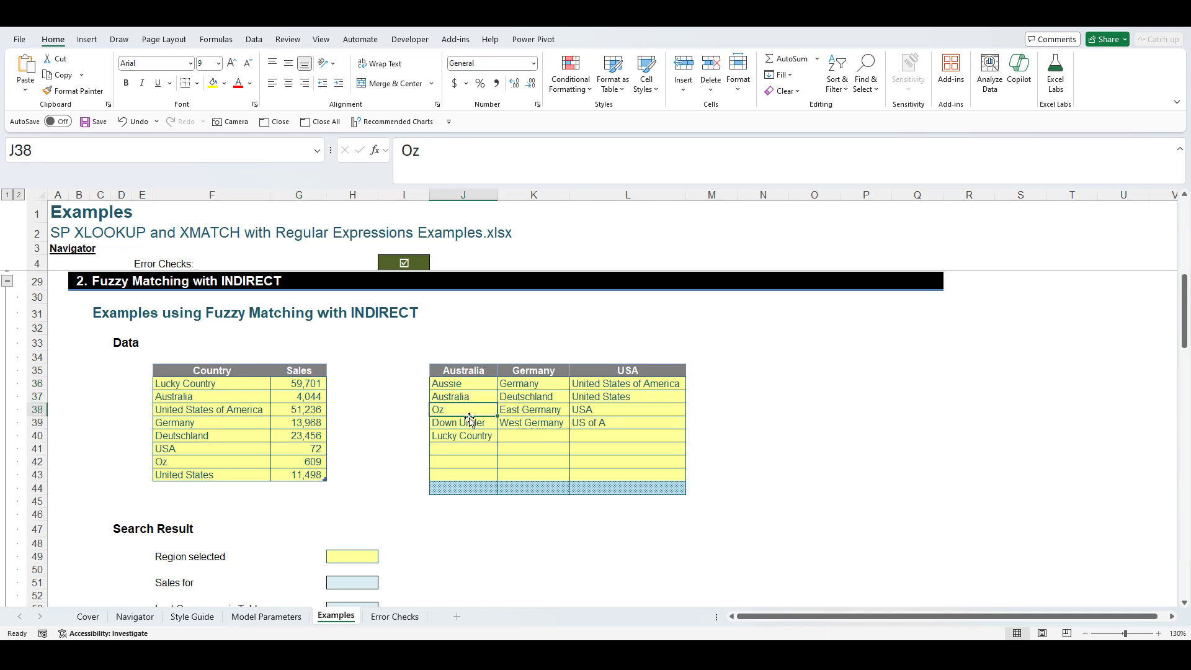
{"action": "left_click", "coordinate": [470, 423]}
{"action": "left_click", "coordinate": [475, 436]}
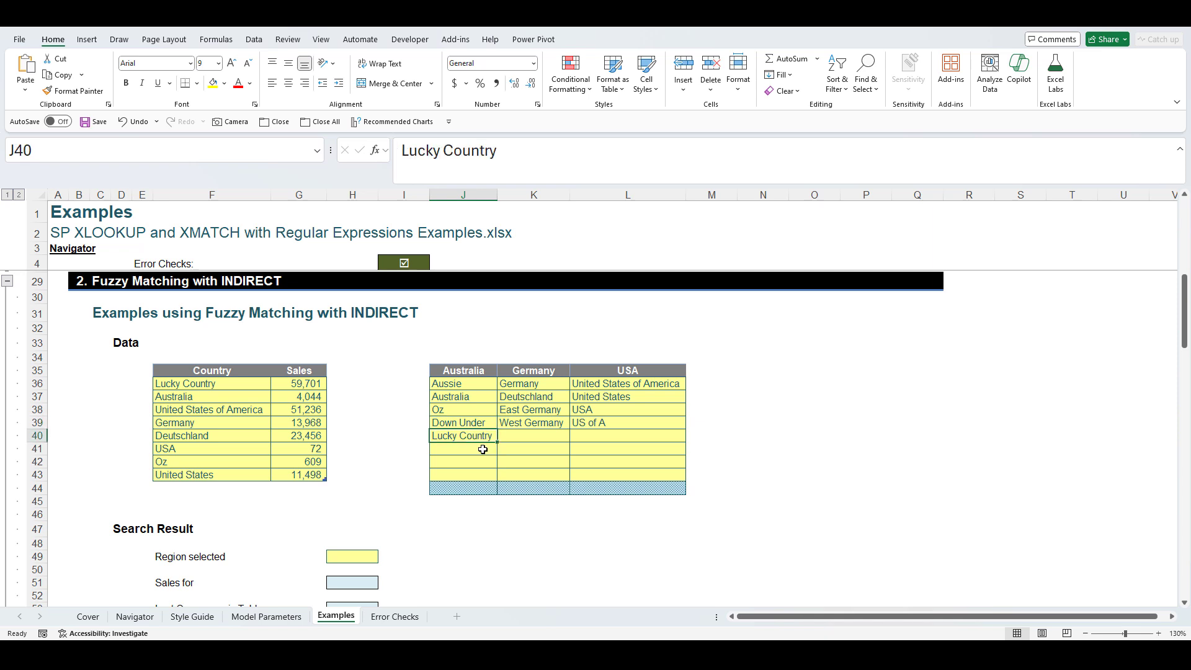
{"action": "left_click", "coordinate": [520, 385]}
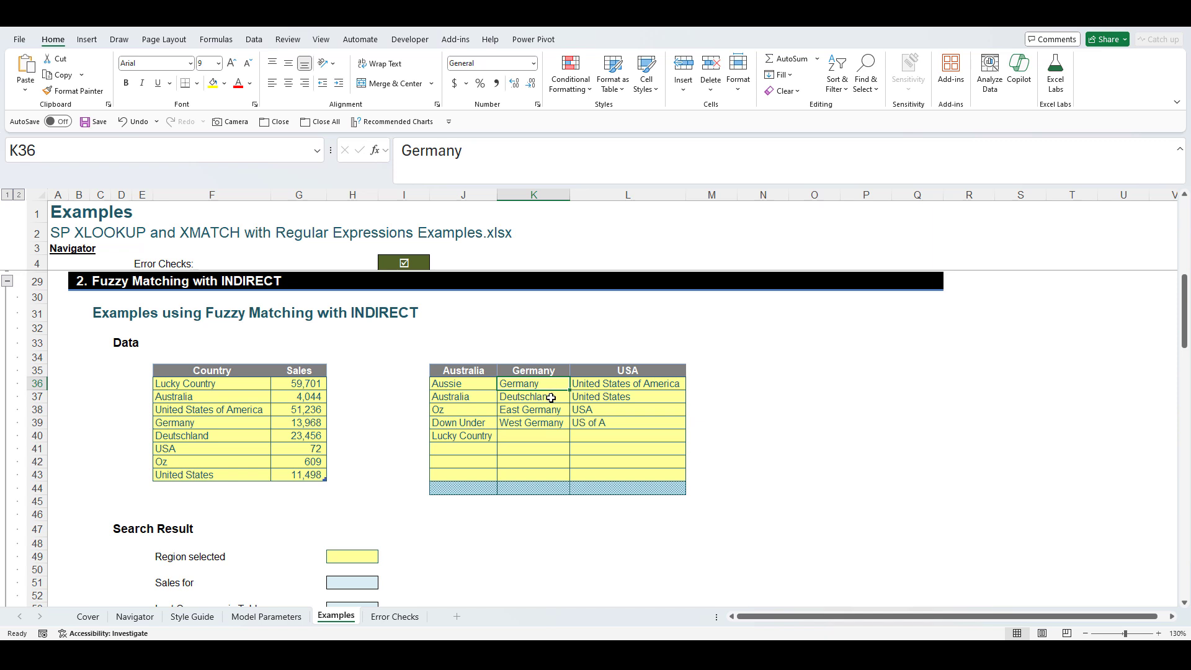
{"action": "left_click", "coordinate": [553, 423]}
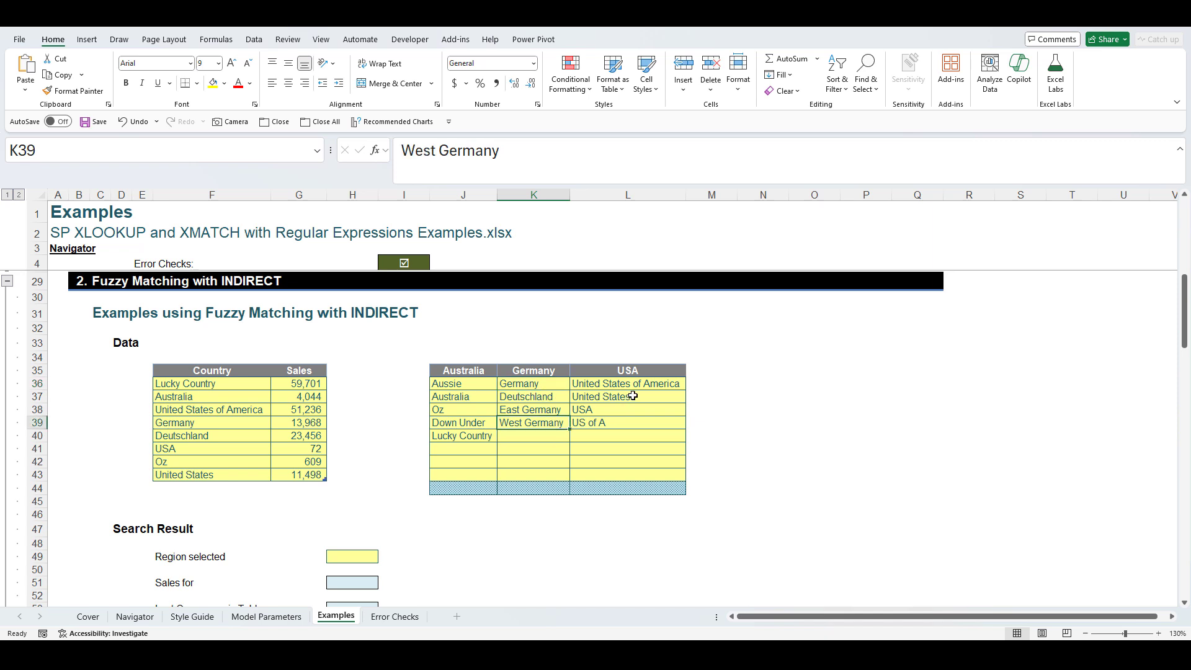
{"action": "left_click", "coordinate": [646, 384]}
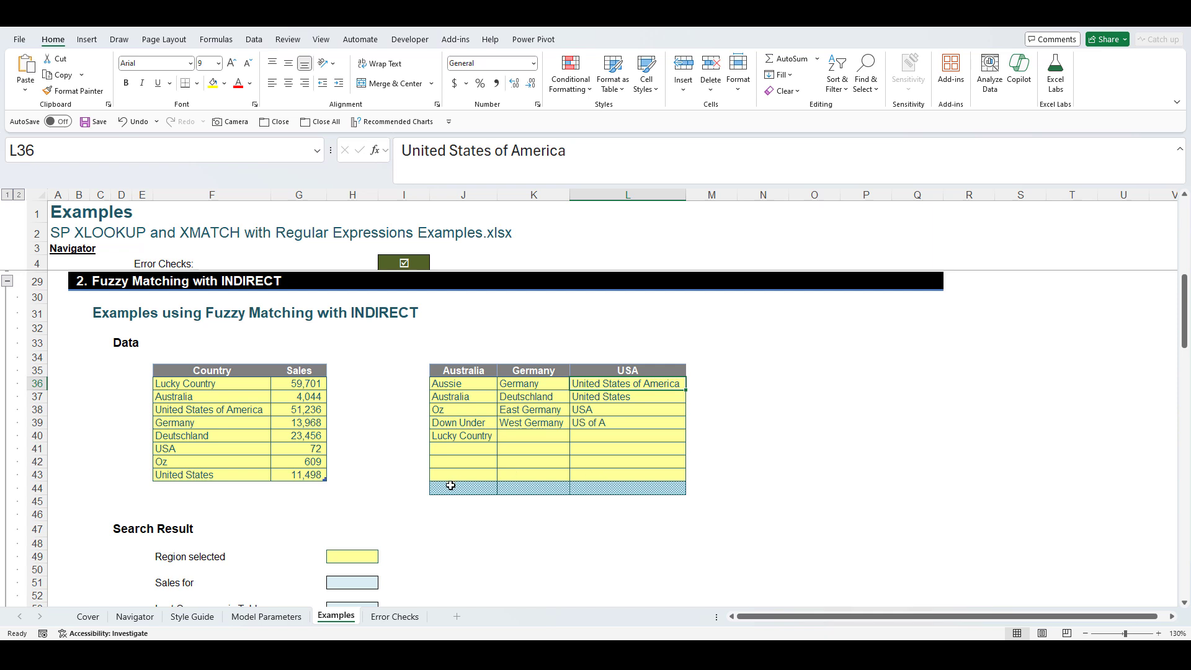
- Select the shaded row below the alias lists and abandon a mistyped formula in J44
{"action": "left_click_drag", "start_coordinate": [450, 487], "coordinate": [580, 490]}
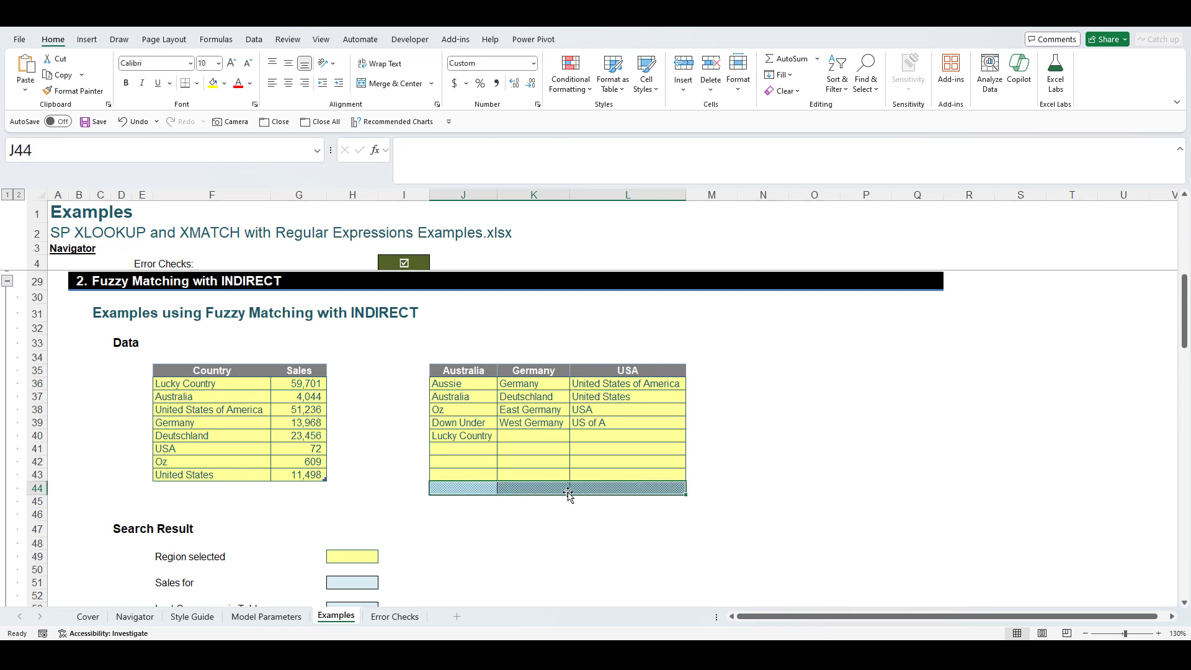
{"action": "left_click", "coordinate": [468, 490]}
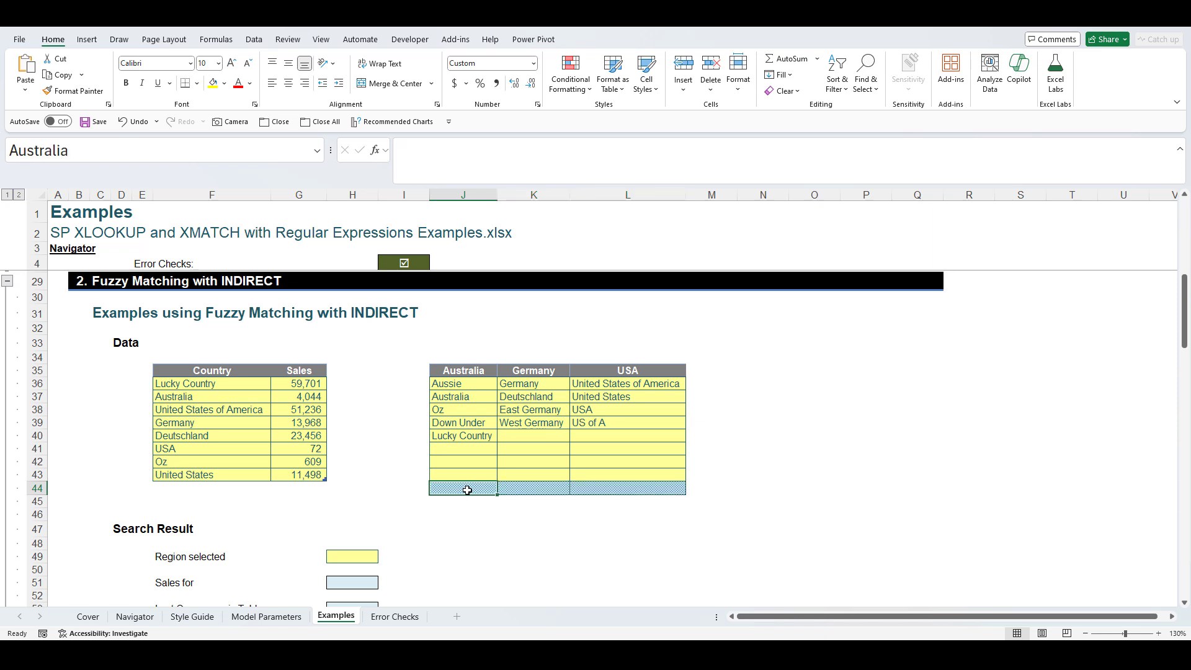
{"action": "type", "text": "=tet"}
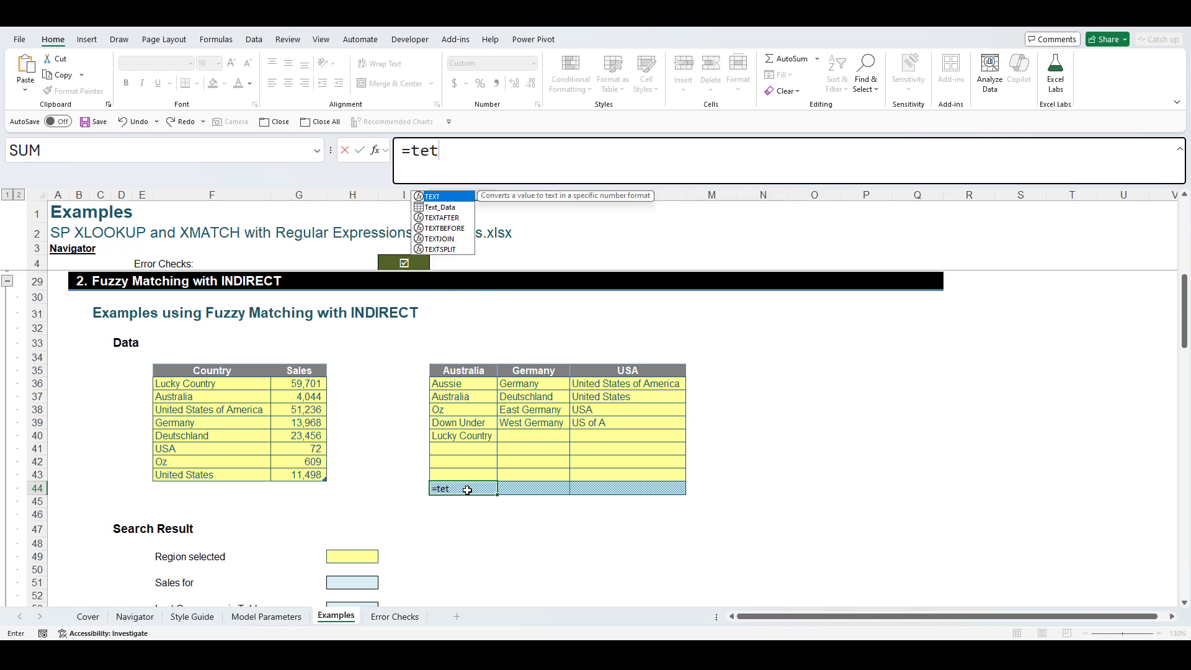
{"action": "key", "text": "BackSpace"}
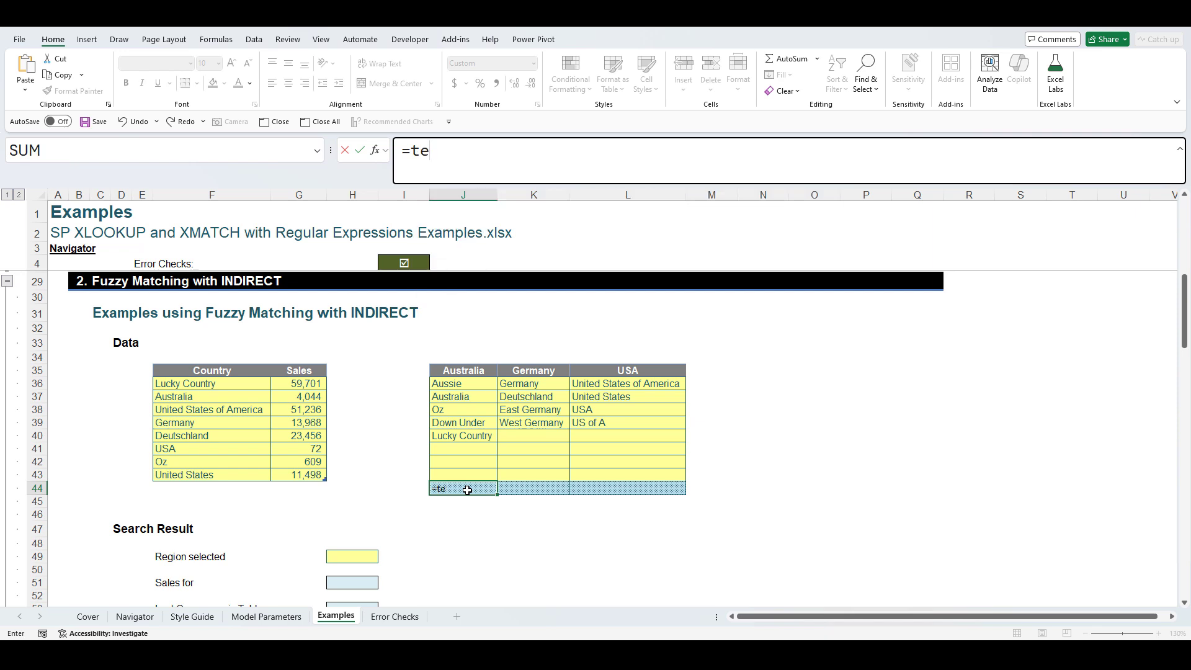
{"action": "key", "text": "Escape"}
{"action": "key", "text": "Escape"}
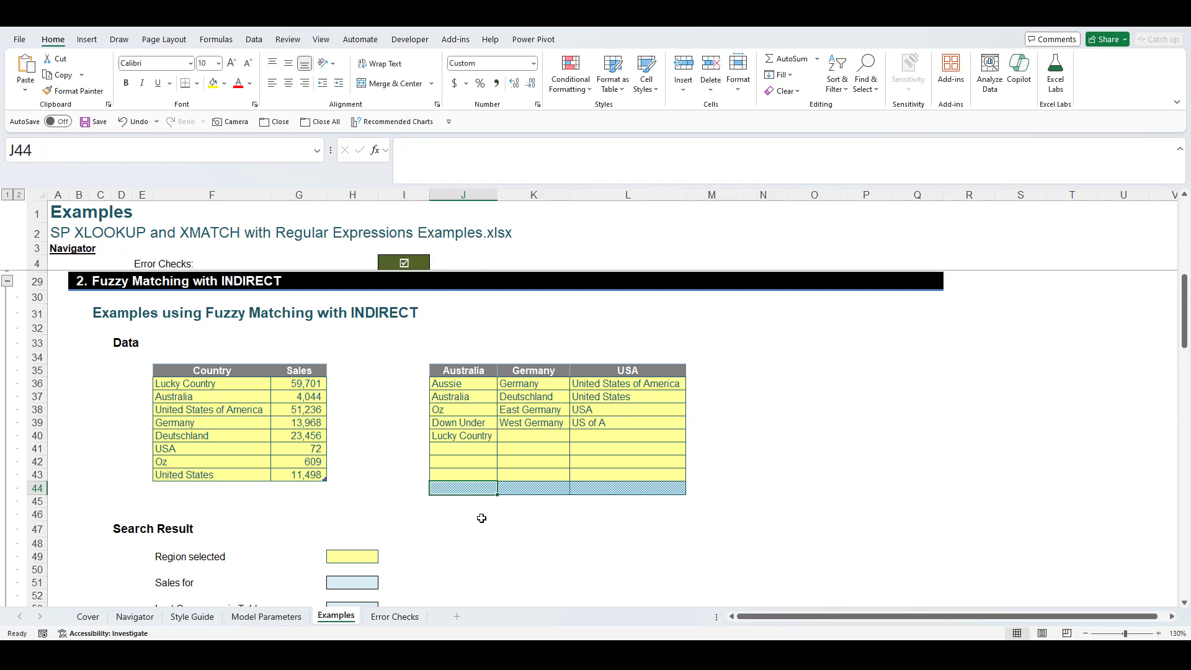
- Enter =TEXTJOIN("|",TRUE,J36:J43) in J46 to join the Australia aliases
{"action": "left_click", "coordinate": [466, 515]}
{"action": "type", "text": "=t"}
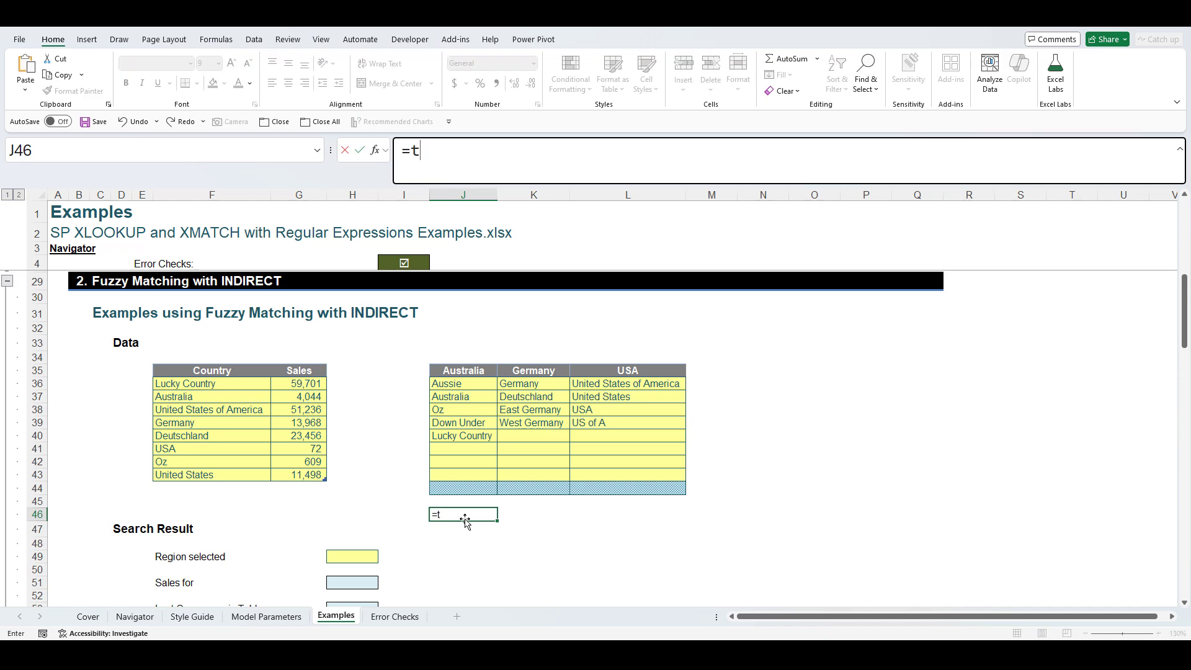
{"action": "type", "text": "extjoi"}
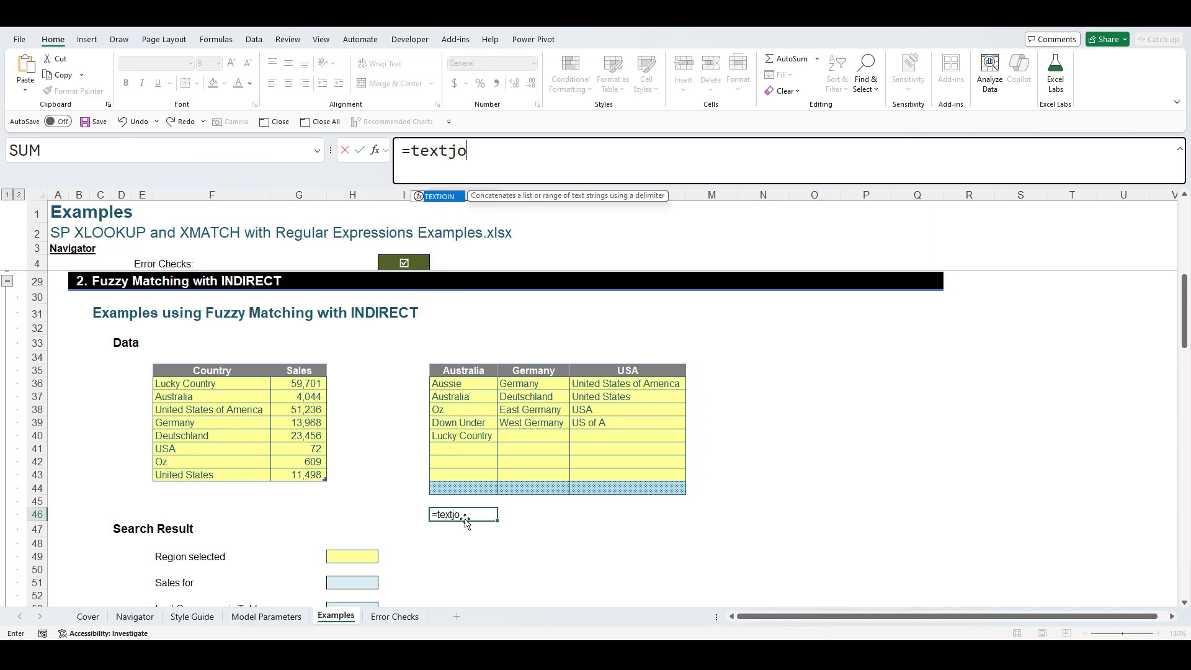
{"action": "key", "text": "Tab"}
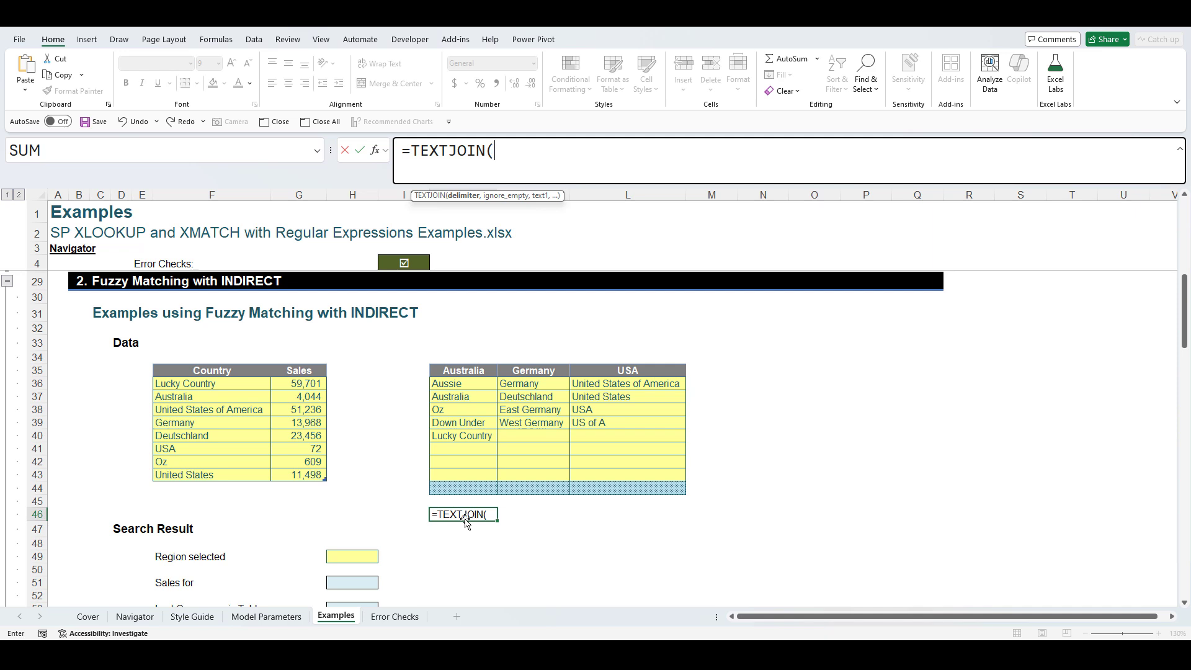
{"action": "type", "text": "\"|\""}
{"action": "type", "text": ","}
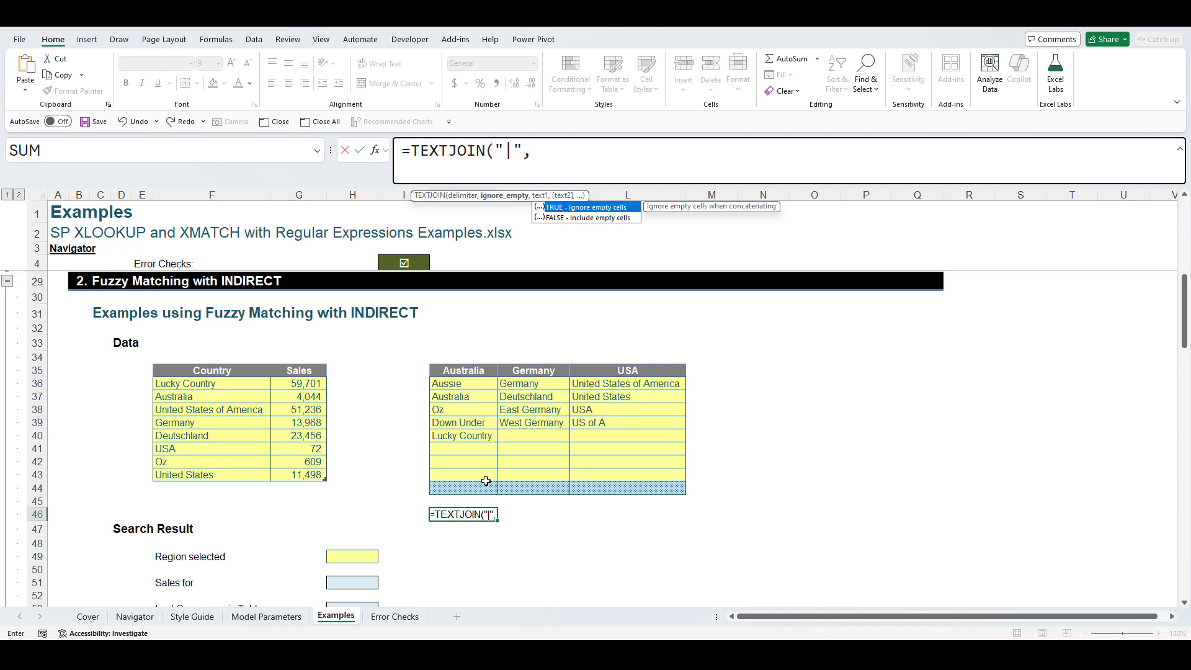
{"action": "double_click", "coordinate": [603, 208]}
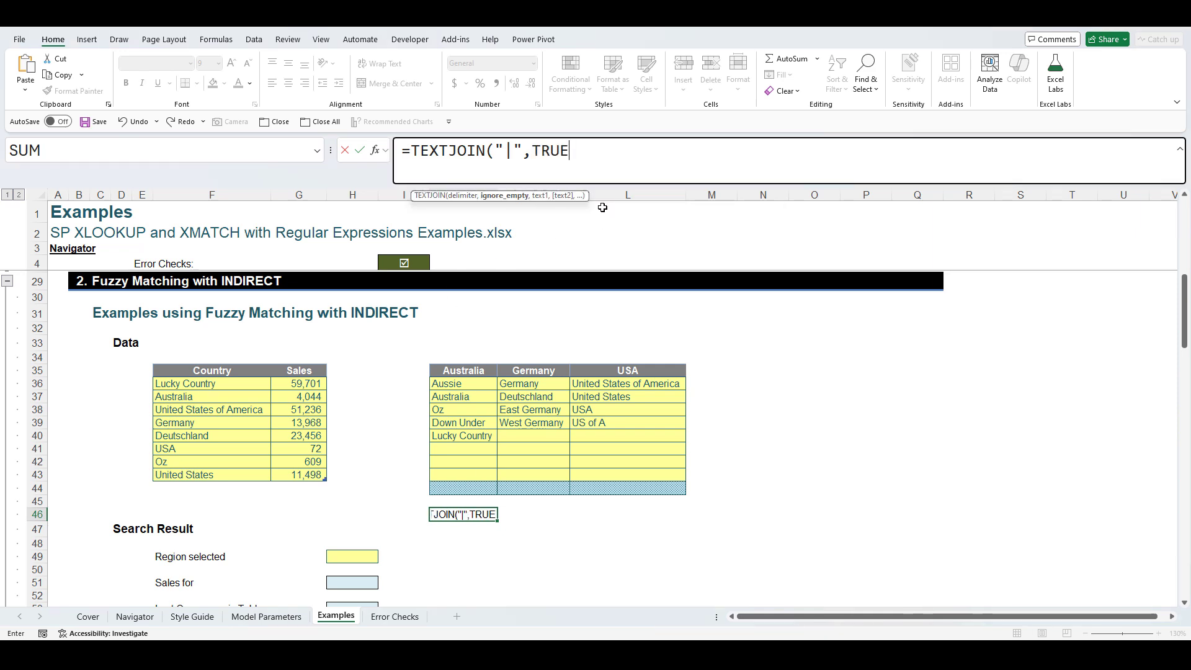
{"action": "type", "text": ","}
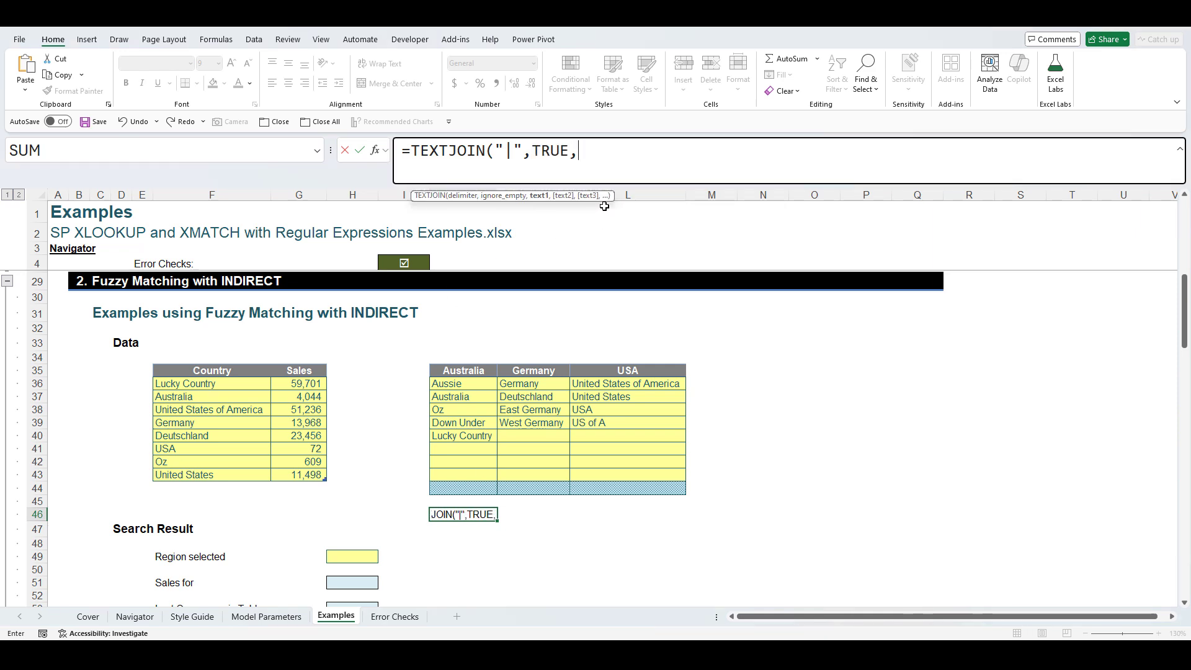
{"action": "left_click_drag", "start_coordinate": [476, 384], "coordinate": [483, 474]}
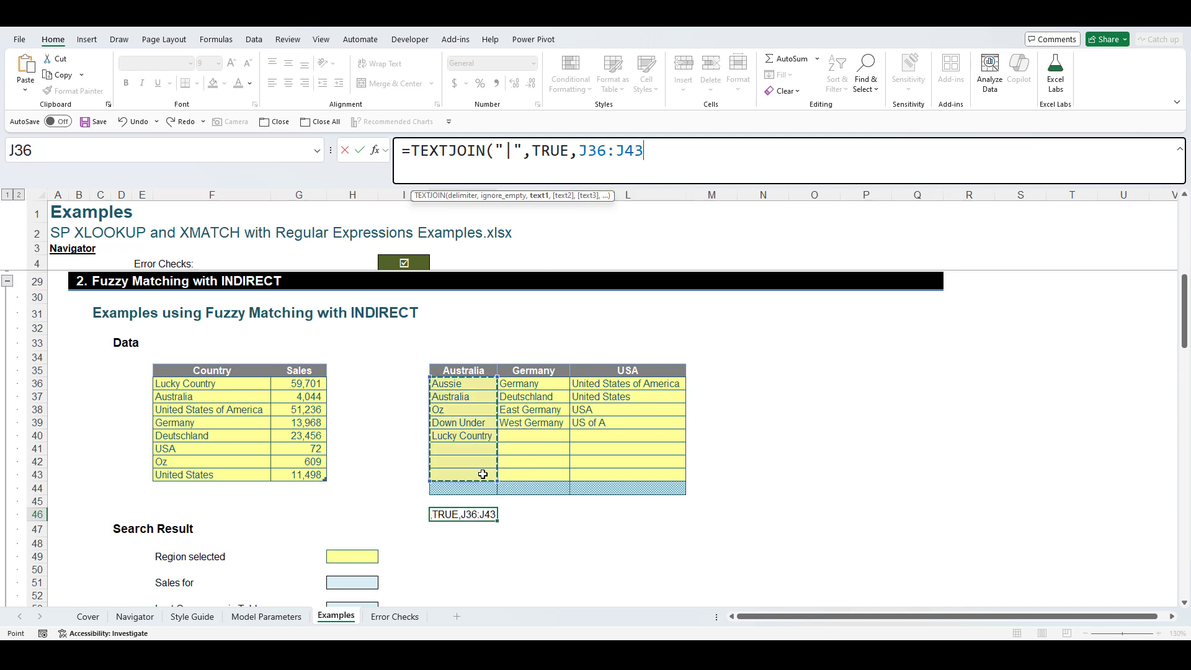
{"action": "type", "text": ")"}
{"action": "key", "text": "Return"}
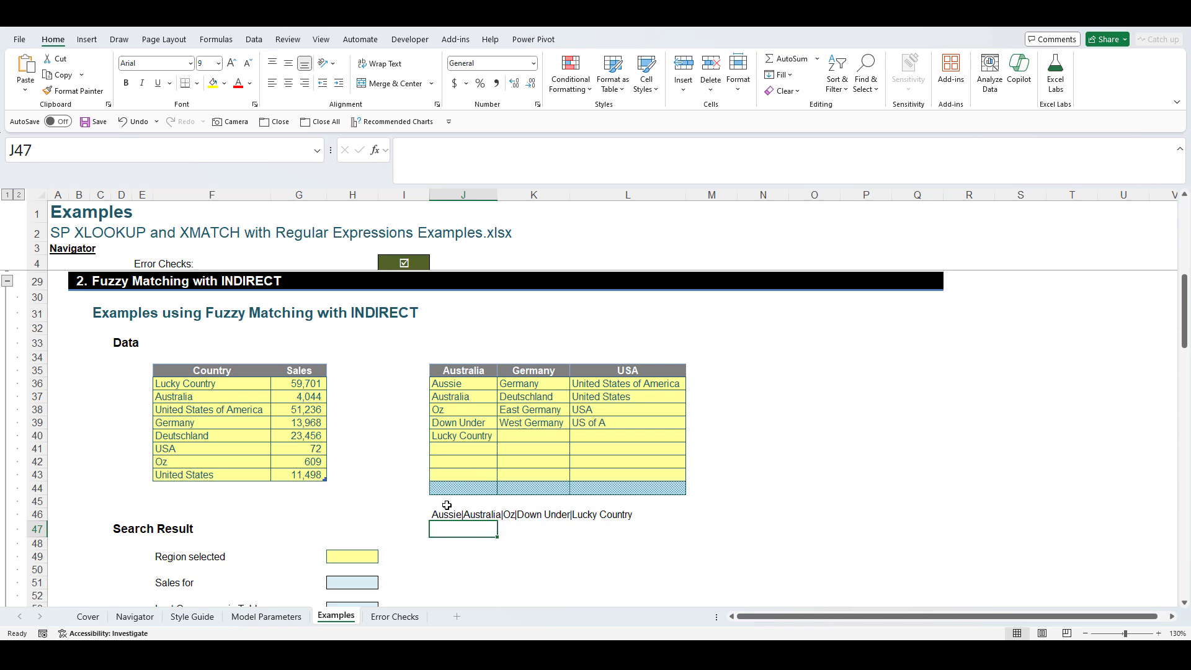
{"action": "left_click", "coordinate": [446, 512]}
- Fill the J46 TEXTJOIN formula right into K46 for Germany and compare the results
{"action": "left_click_drag", "start_coordinate": [496, 520], "coordinate": [534, 515]}
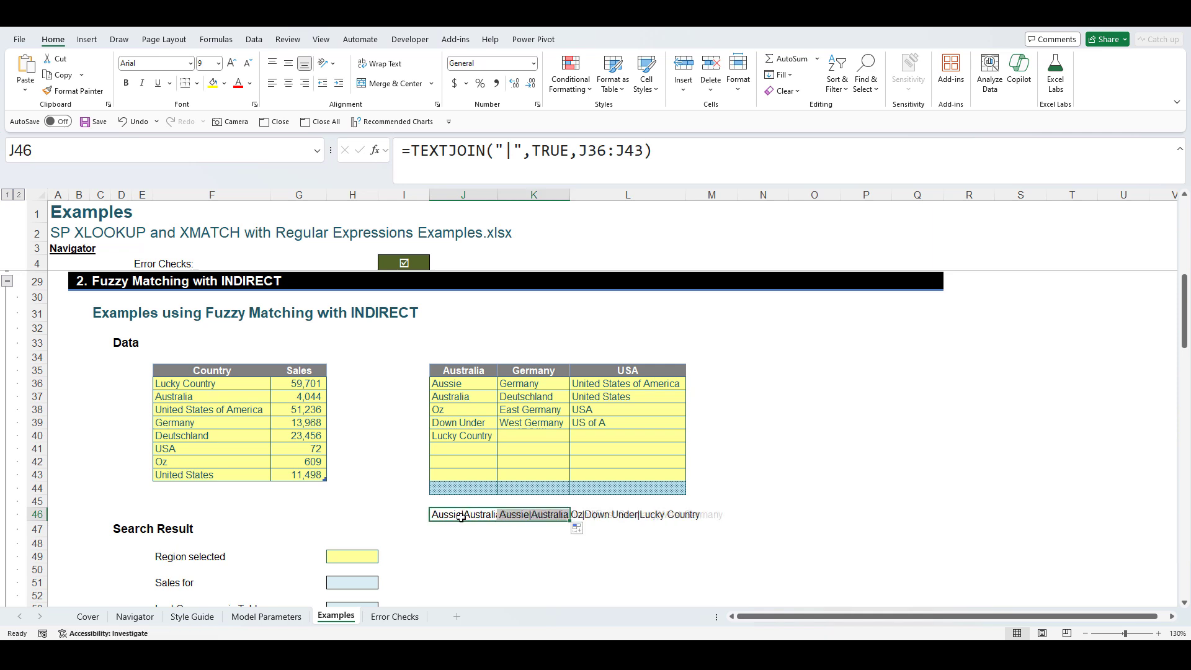
{"action": "left_click", "coordinate": [460, 515]}
{"action": "key", "text": "F2"}
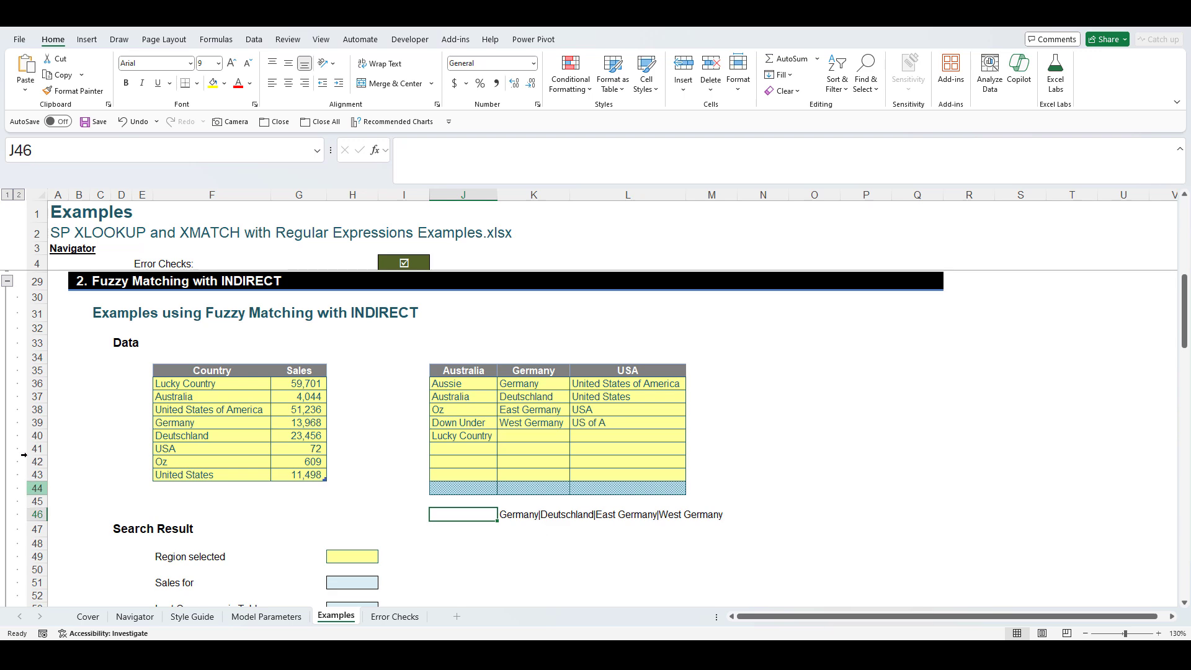
{"action": "scroll", "coordinate": [37, 488], "scroll_direction": "up", "scroll_amount": 2}
{"action": "left_click", "coordinate": [375, 294]}
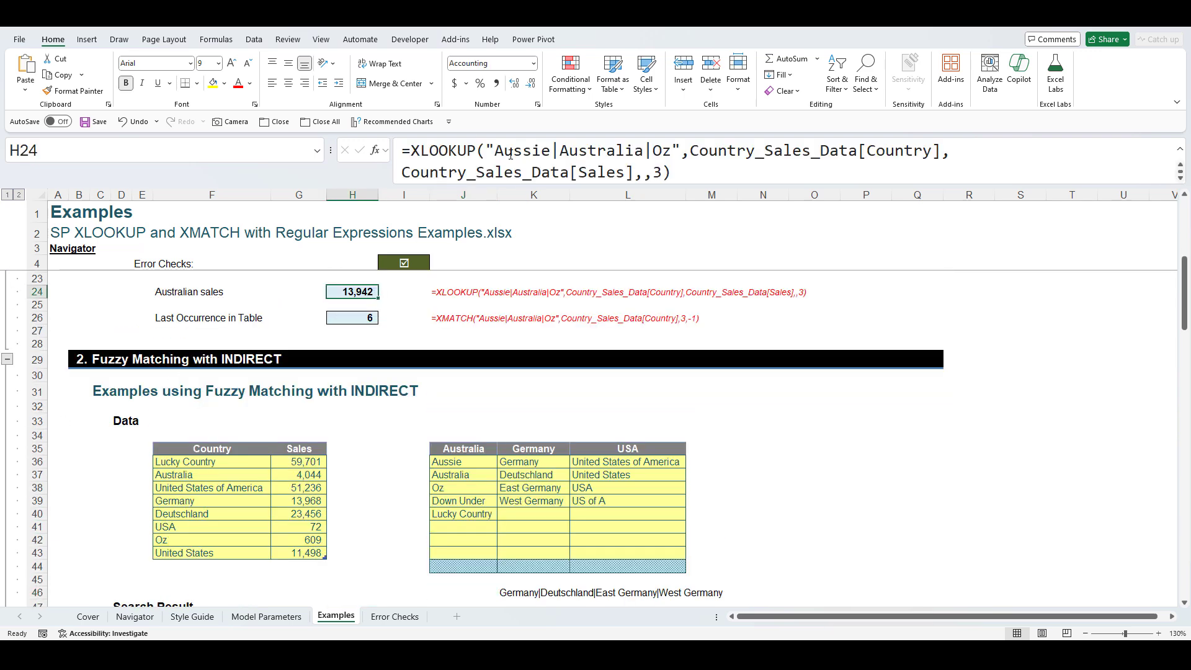
{"action": "scroll", "coordinate": [533, 497], "scroll_direction": "down", "scroll_amount": 3}
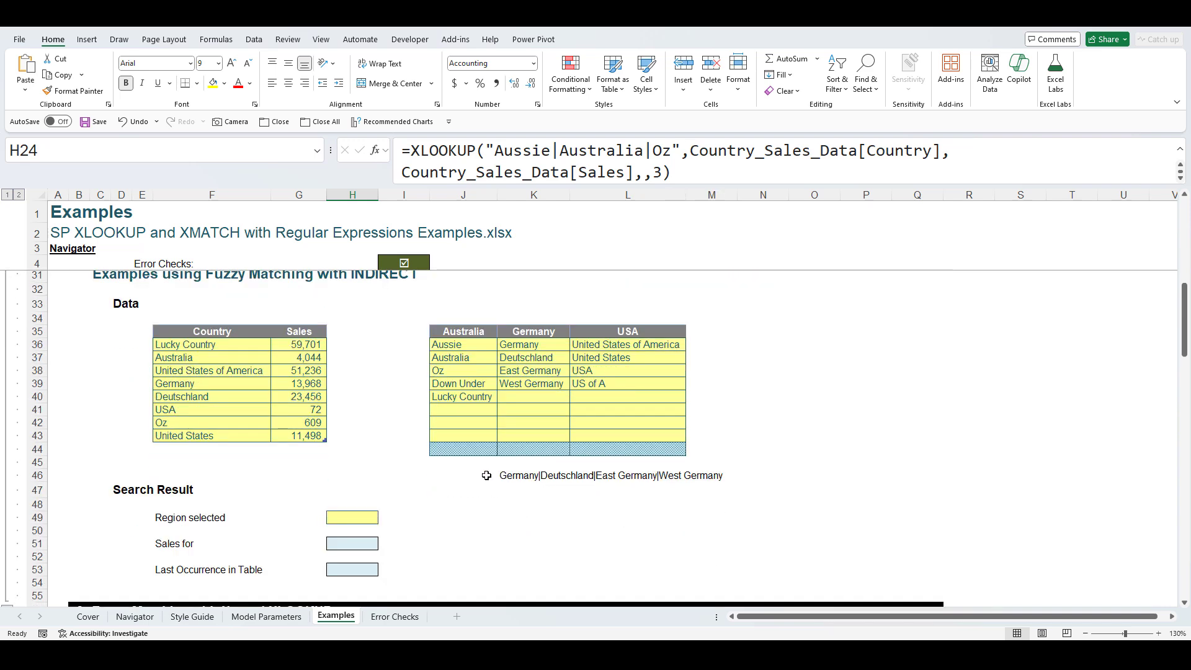
{"action": "left_click", "coordinate": [487, 475]}
{"action": "left_click", "coordinate": [538, 475]}
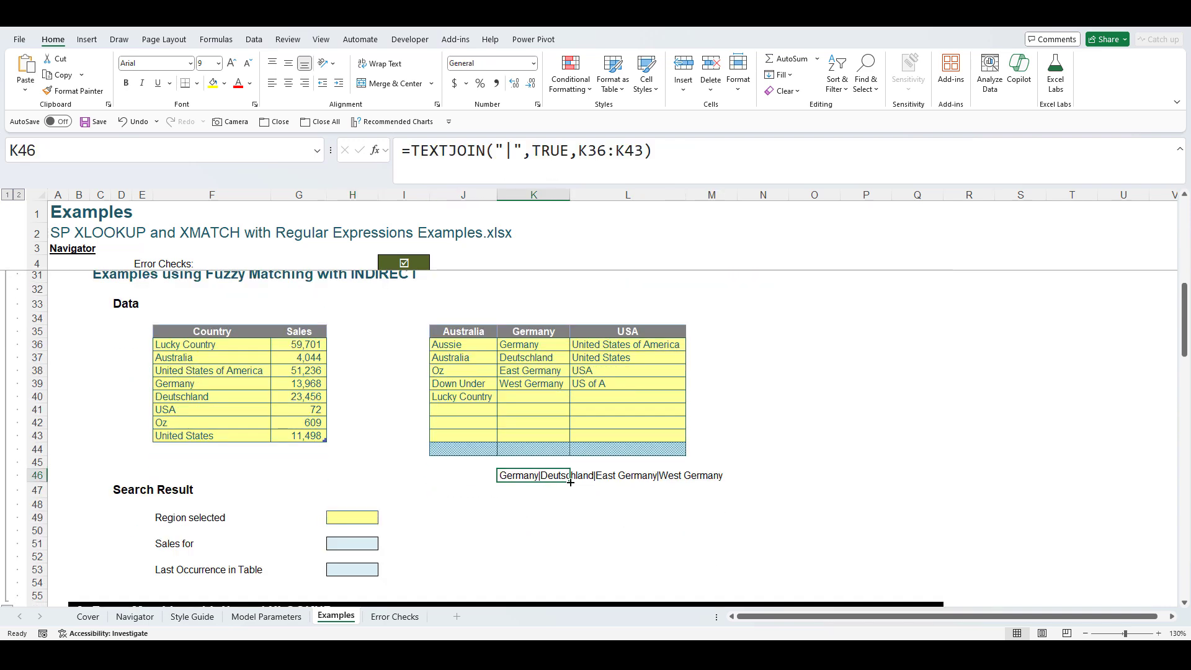
{"action": "left_click_drag", "start_coordinate": [570, 481], "coordinate": [455, 479]}
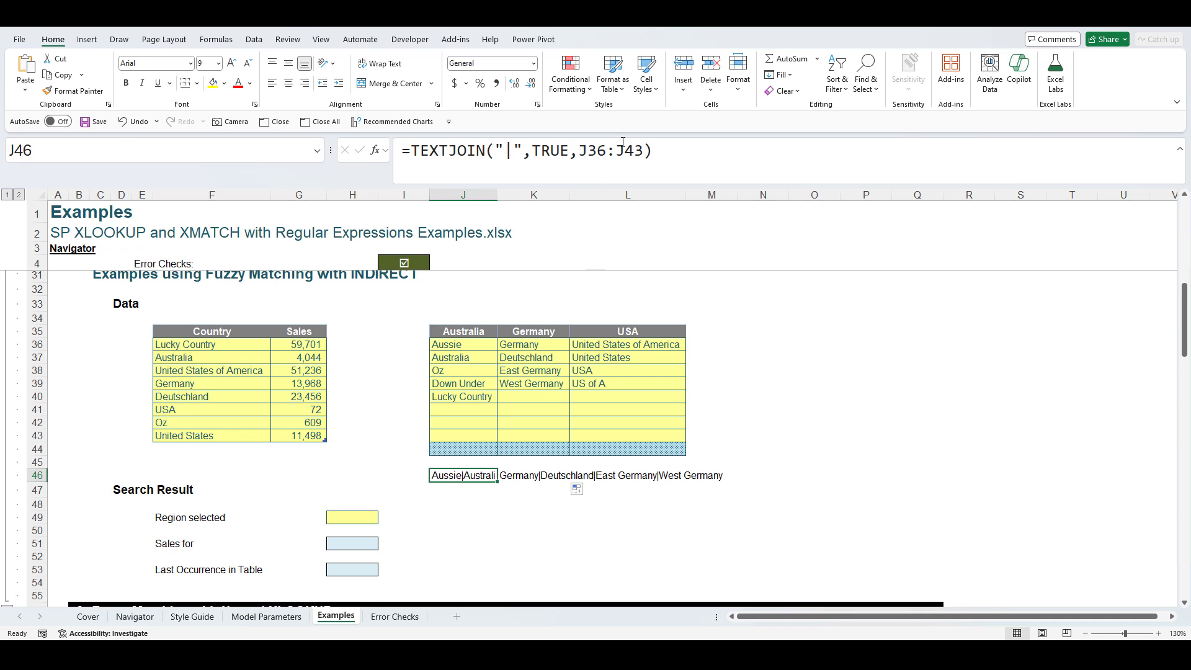
- Copy J46's TEXTJOIN formula text and paste it as a note in row 44
{"action": "key", "text": "F2"}
{"action": "key", "text": "shift+Home"}
{"action": "key", "text": "ctrl+c"}
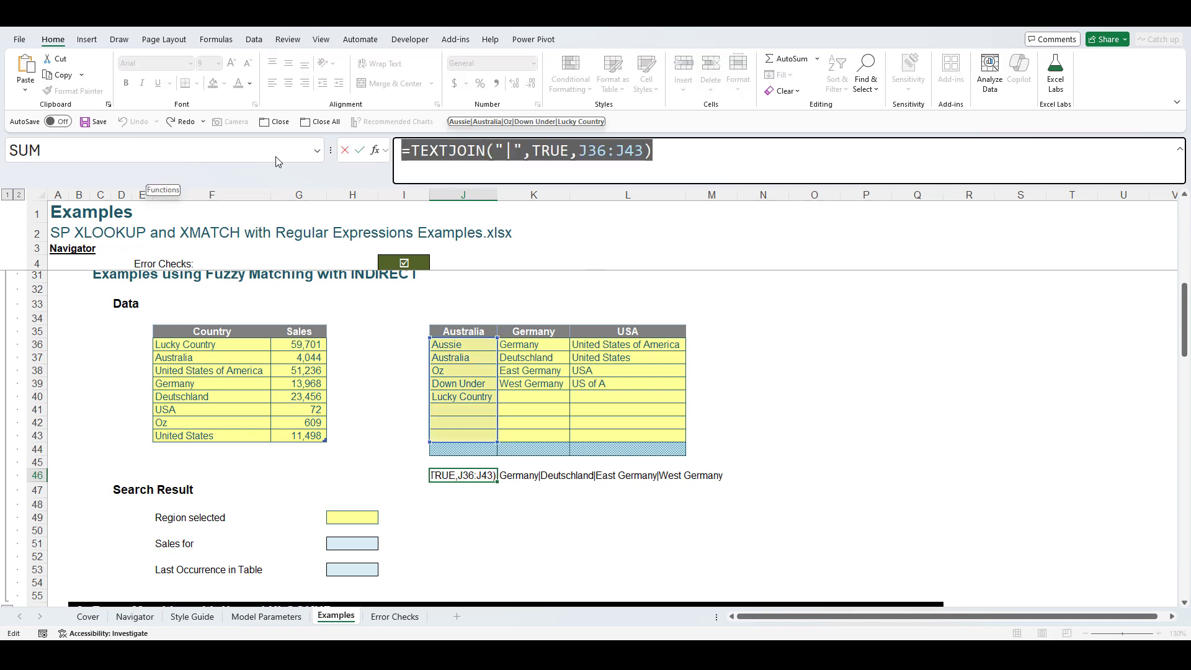
{"action": "key", "text": "Return"}
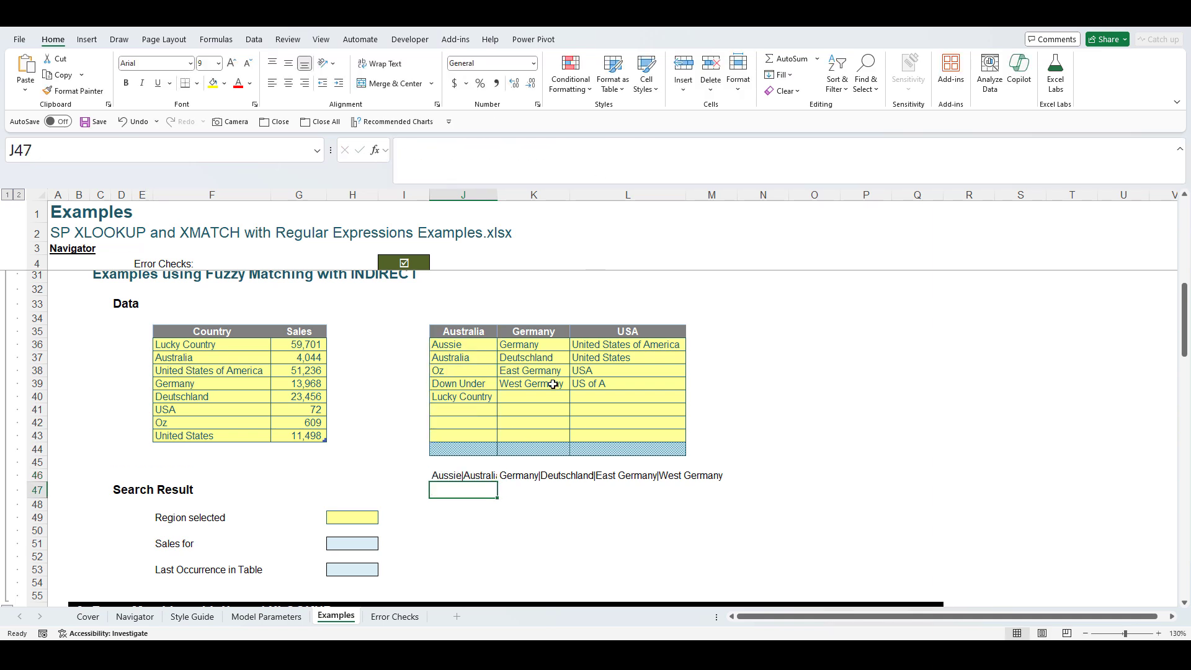
{"action": "left_click", "coordinate": [486, 450]}
{"action": "left_click", "coordinate": [445, 147]}
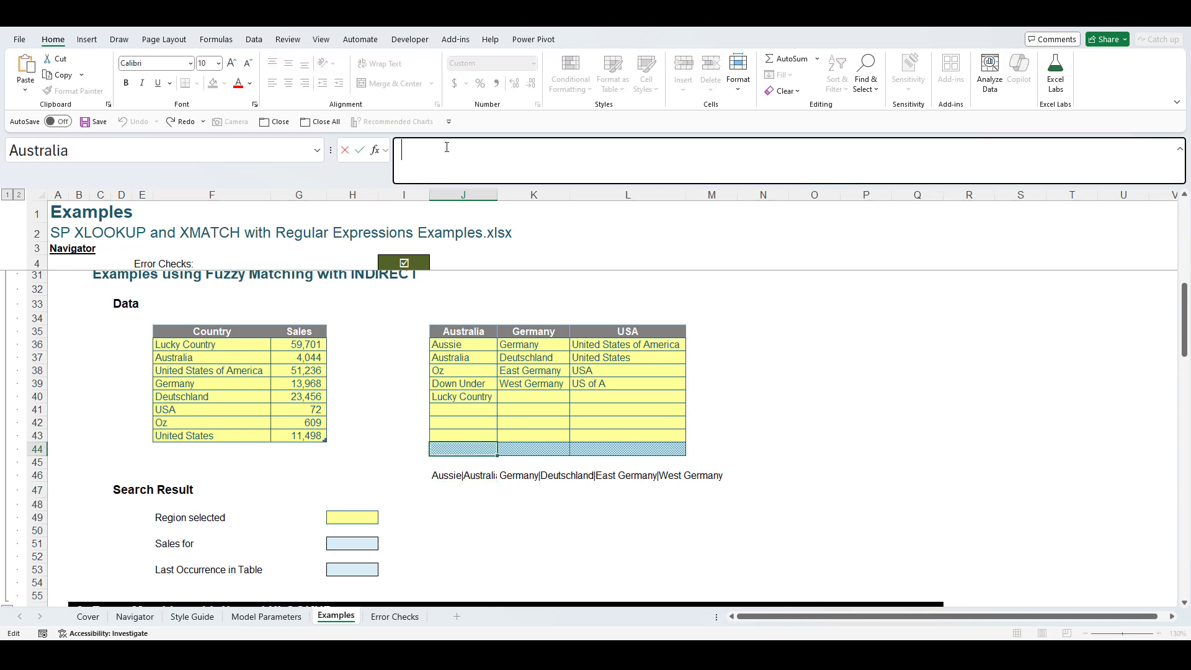
{"action": "key", "text": "ctrl+v"}
{"action": "key", "text": "Return"}
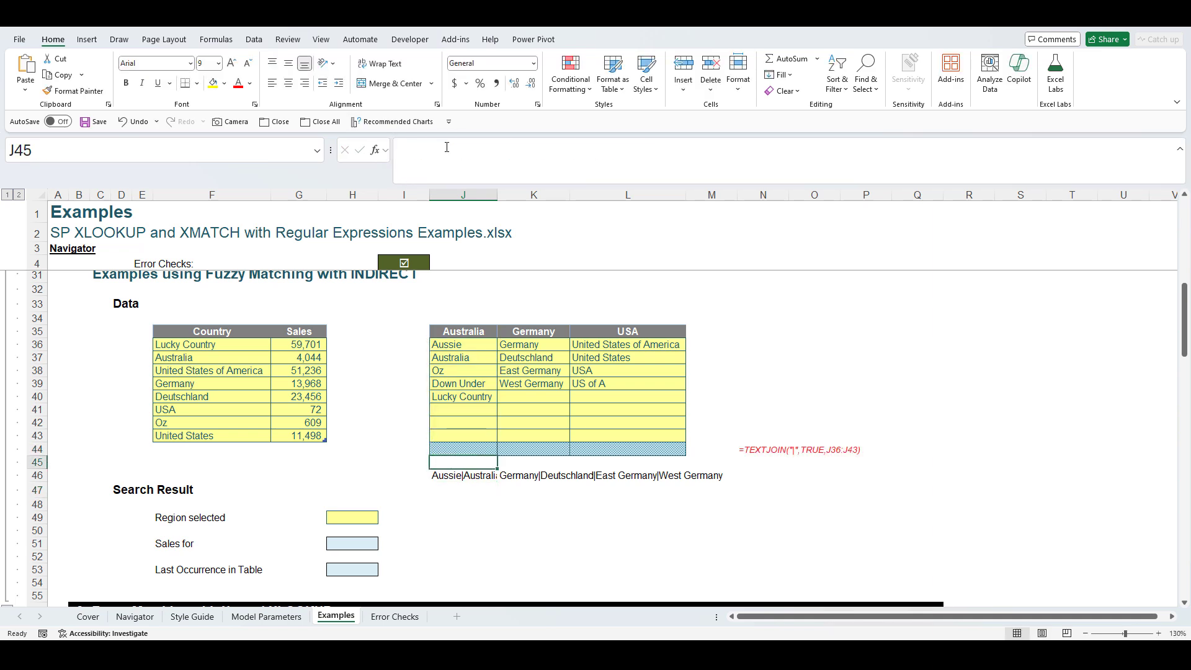
- Clear the joined-name results from J46:L46
{"action": "left_click_drag", "start_coordinate": [487, 450], "coordinate": [675, 454]}
{"action": "left_click_drag", "start_coordinate": [464, 475], "coordinate": [684, 477]}
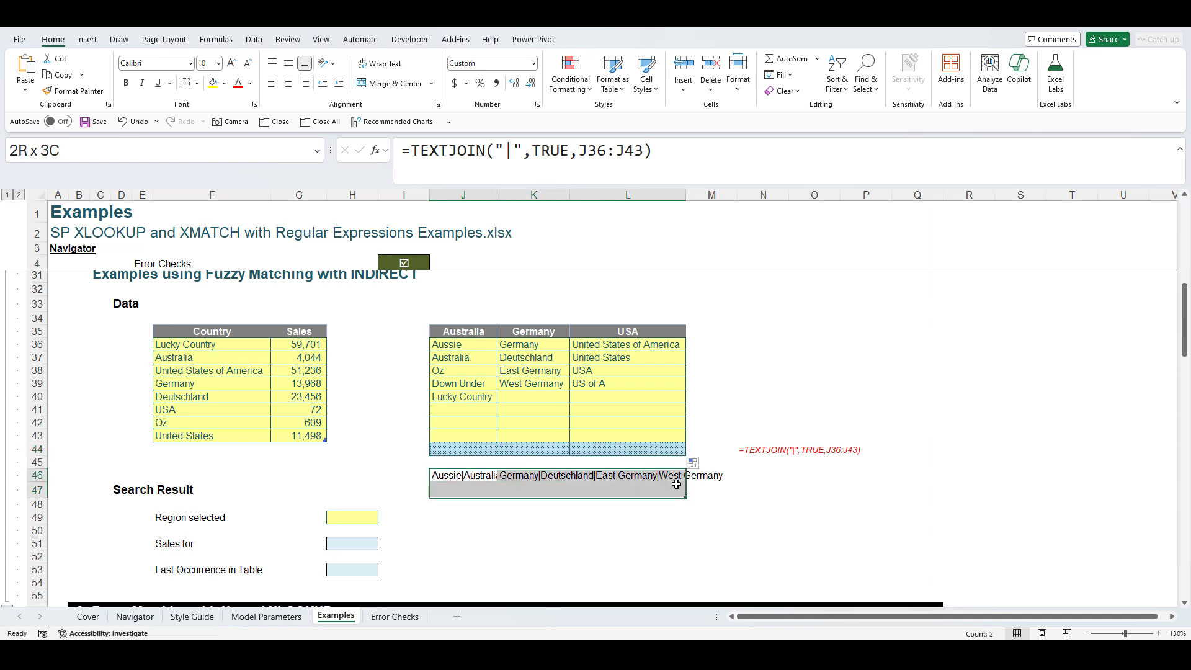
{"action": "key", "text": "Delete"}
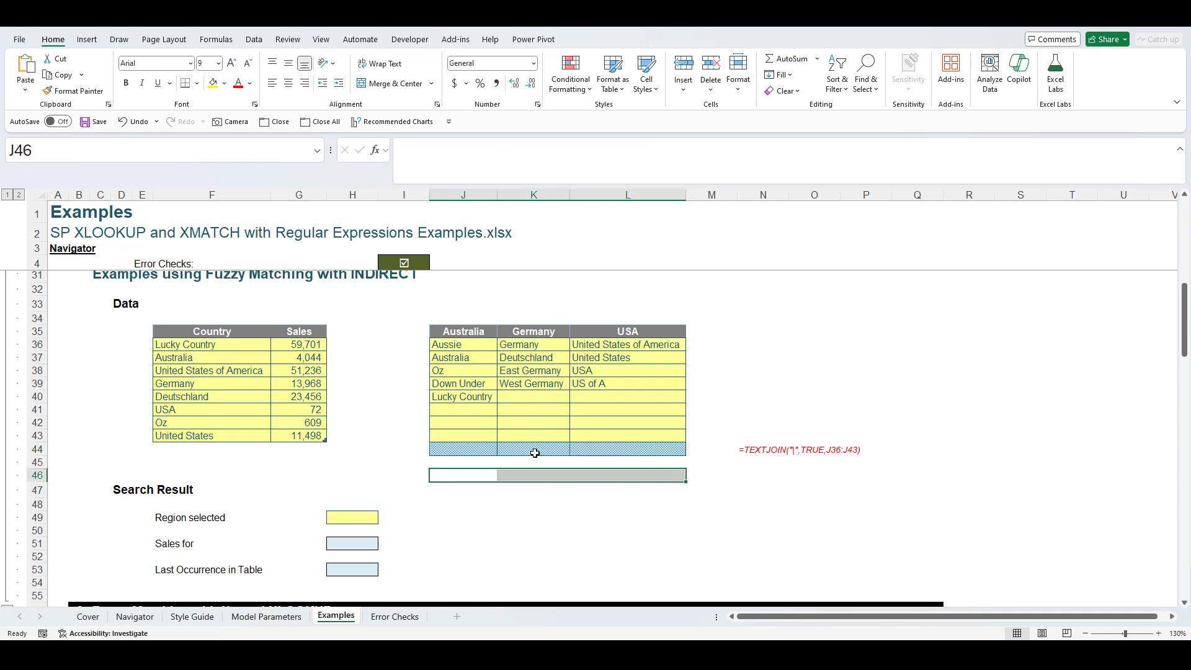
- Add a List data validation to H49 sourced from =$J$35:$L$35 (Australia, Germany, USA)
{"action": "left_click", "coordinate": [348, 515]}
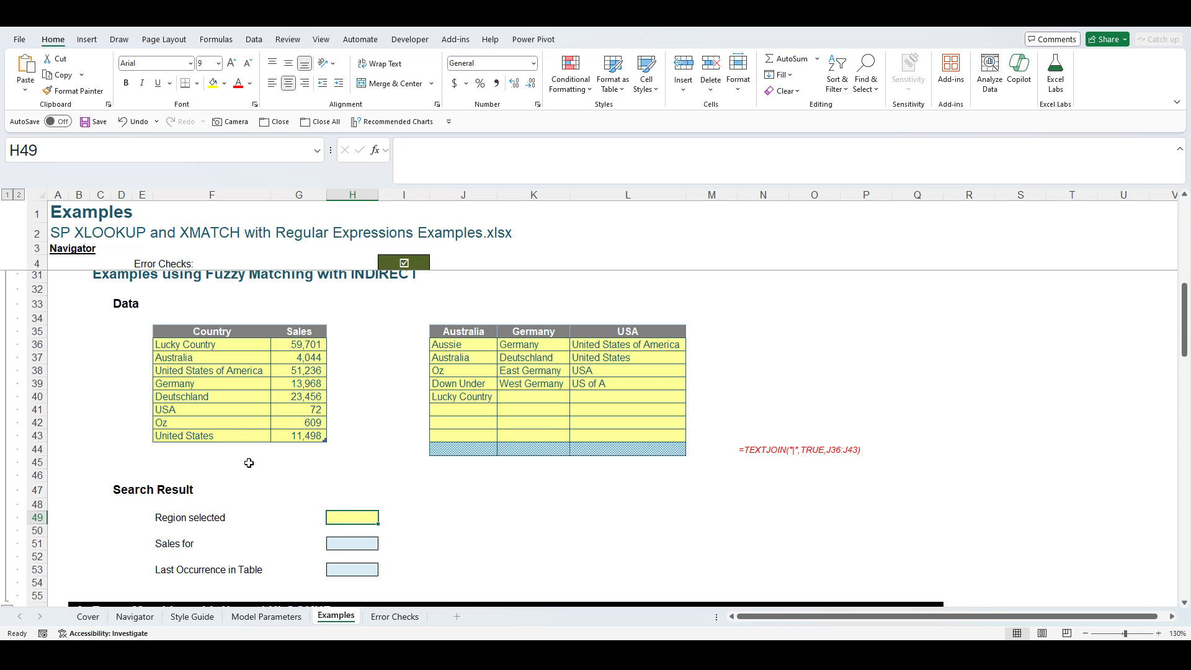
{"action": "left_click", "coordinate": [253, 41]}
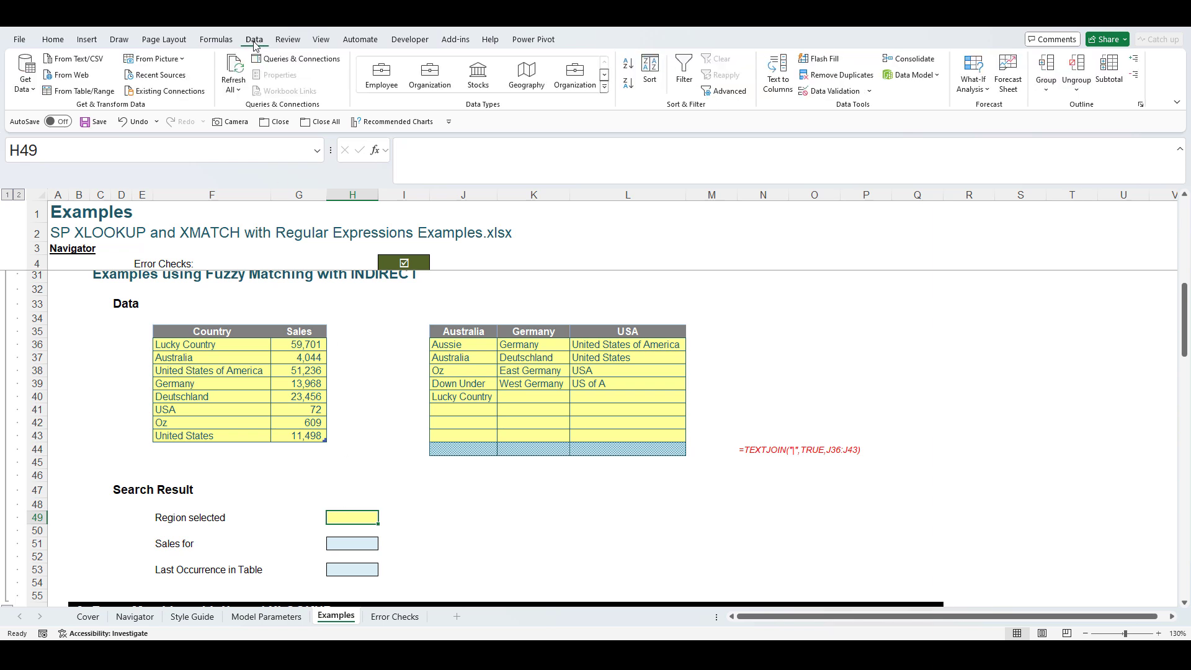
{"action": "left_click", "coordinate": [869, 90]}
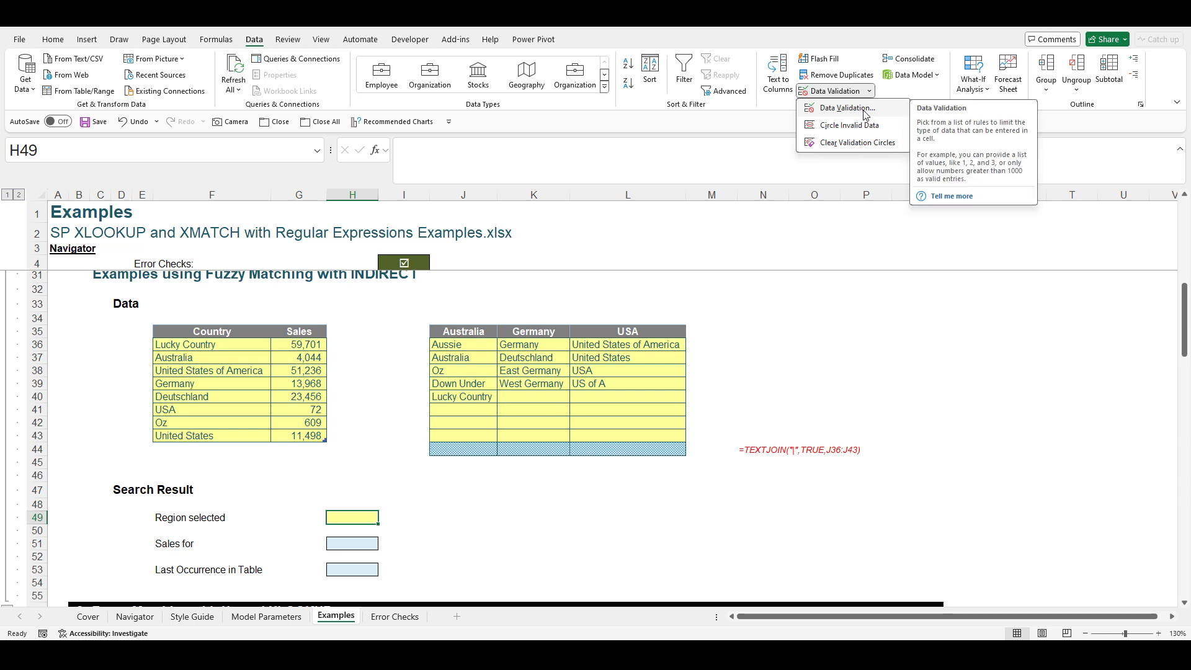
{"action": "left_click", "coordinate": [865, 109]}
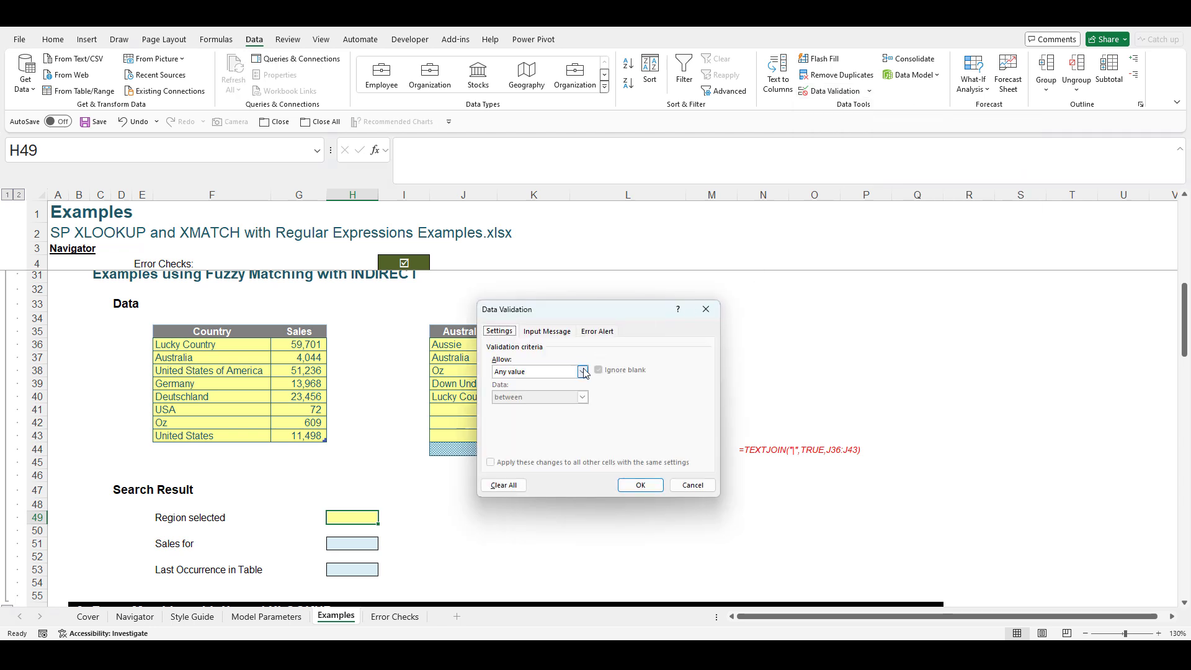
{"action": "left_click", "coordinate": [583, 371]}
{"action": "left_click", "coordinate": [546, 402]}
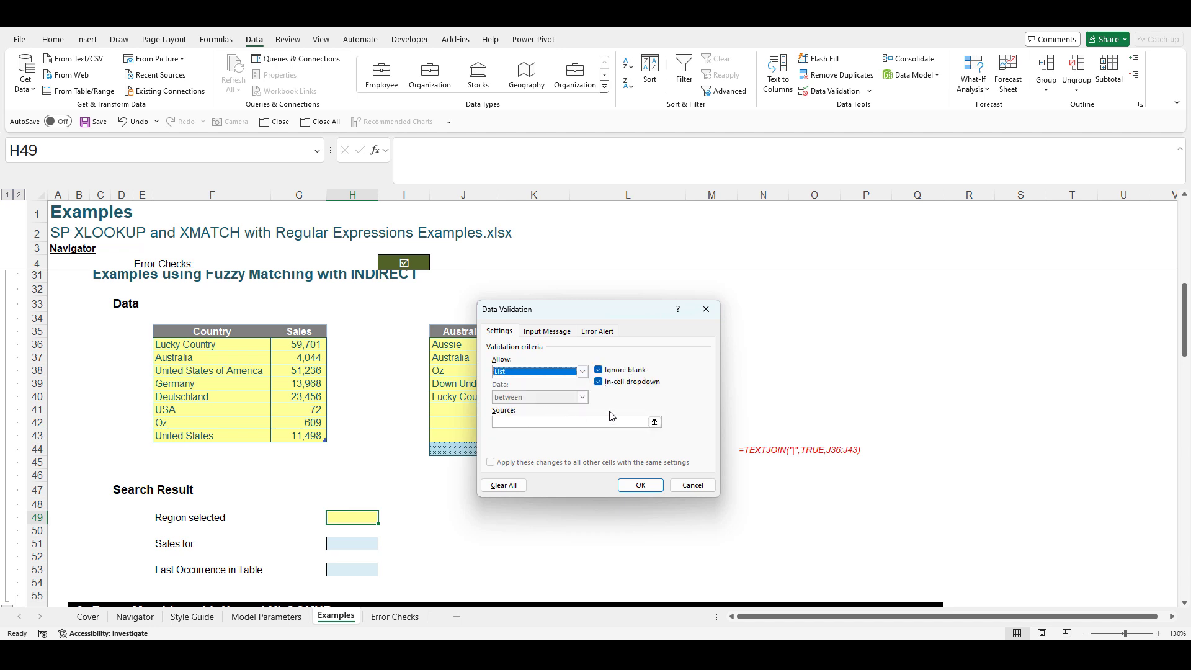
{"action": "left_click", "coordinate": [655, 422]}
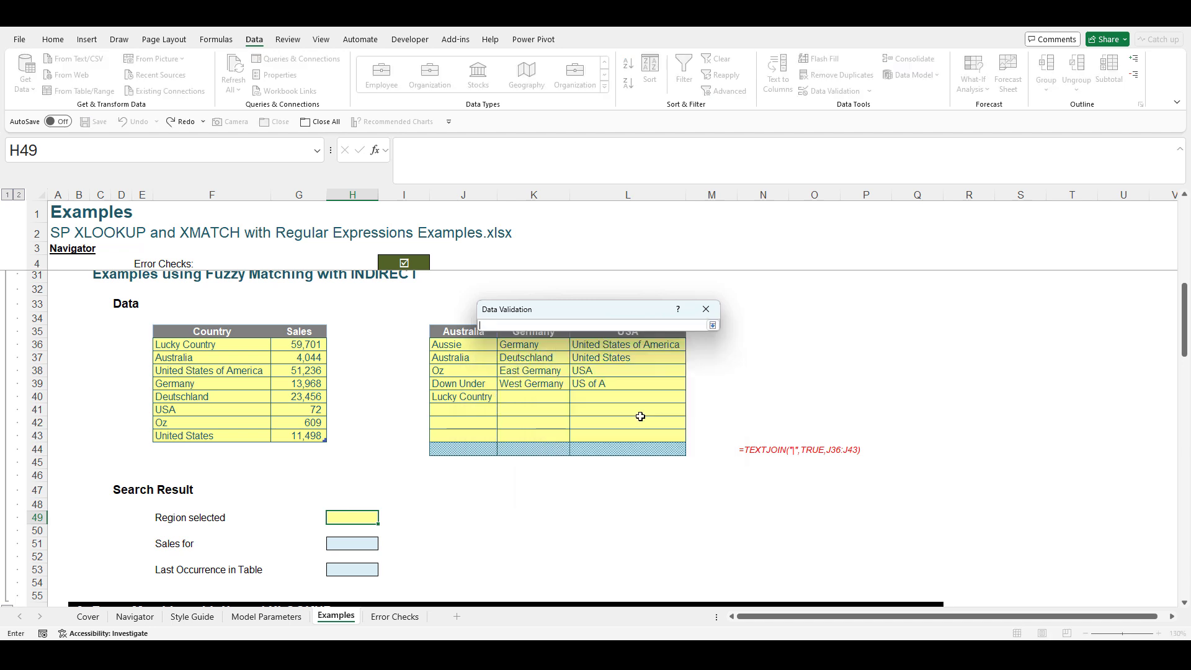
{"action": "left_click_drag", "start_coordinate": [443, 333], "coordinate": [627, 335]}
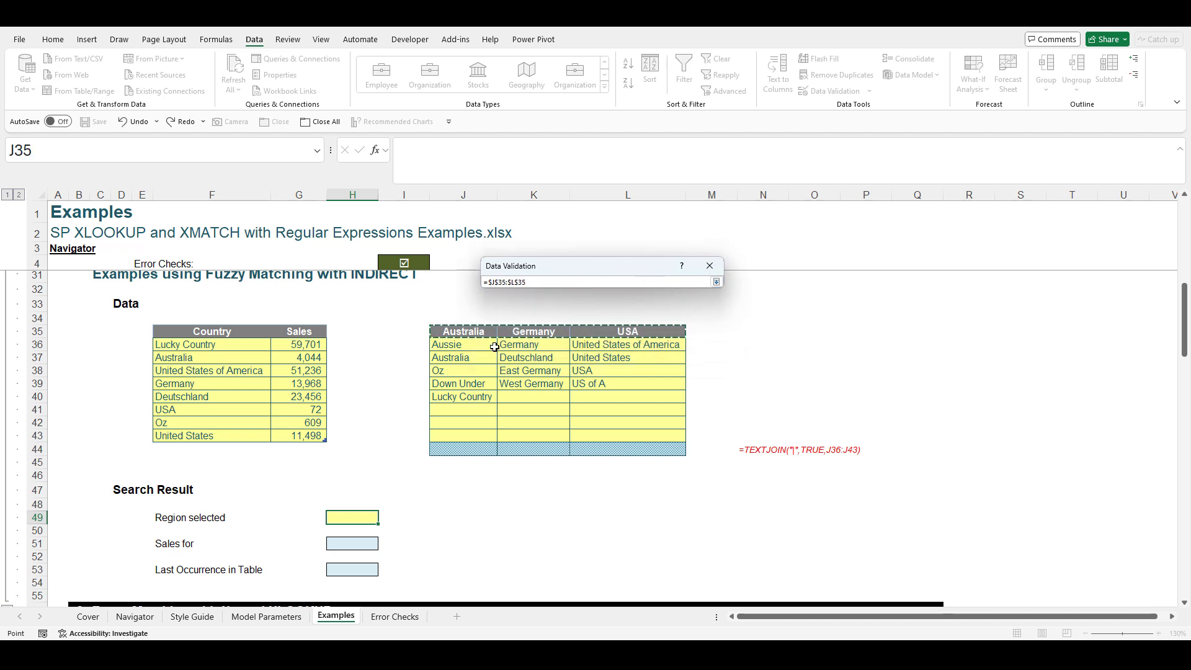
{"action": "left_click", "coordinate": [716, 282]}
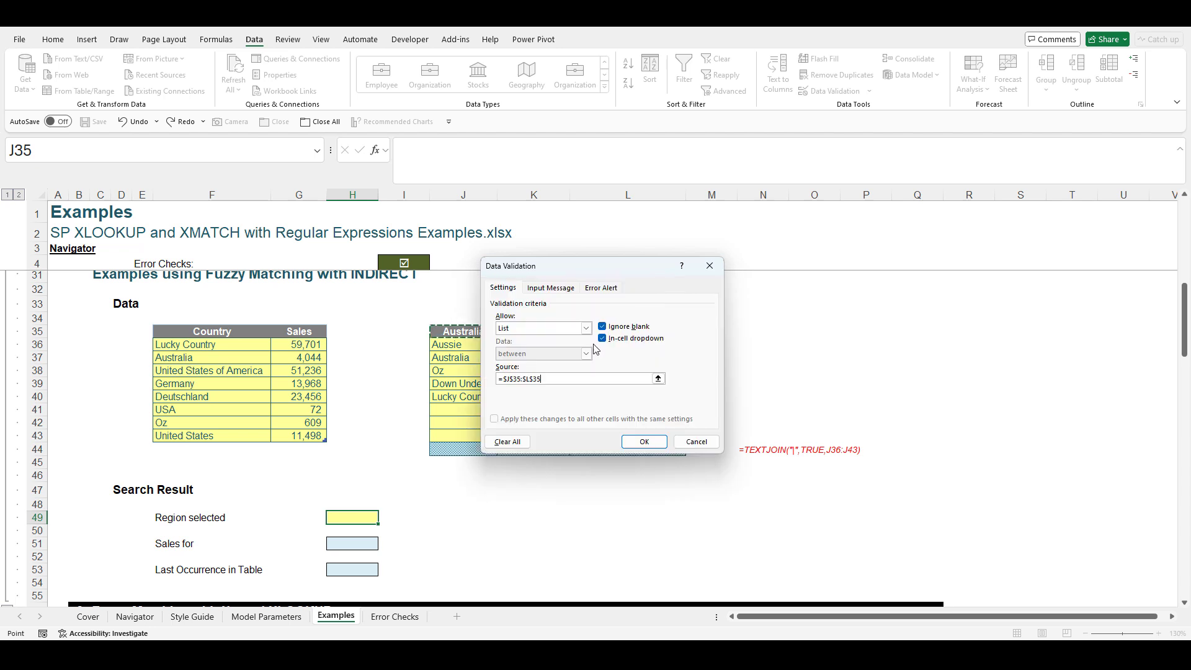
{"action": "left_click", "coordinate": [638, 439]}
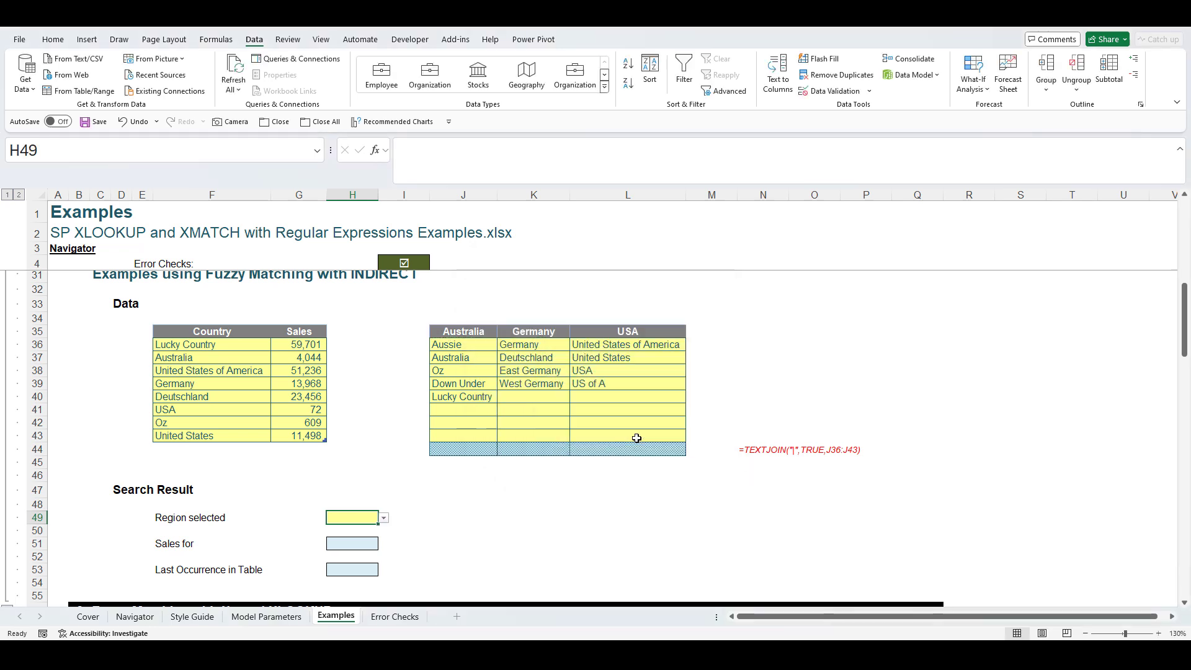
- Choose Australia from H49's dropdown and inspect the formula behind the Sales for label
{"action": "left_click", "coordinate": [384, 517]}
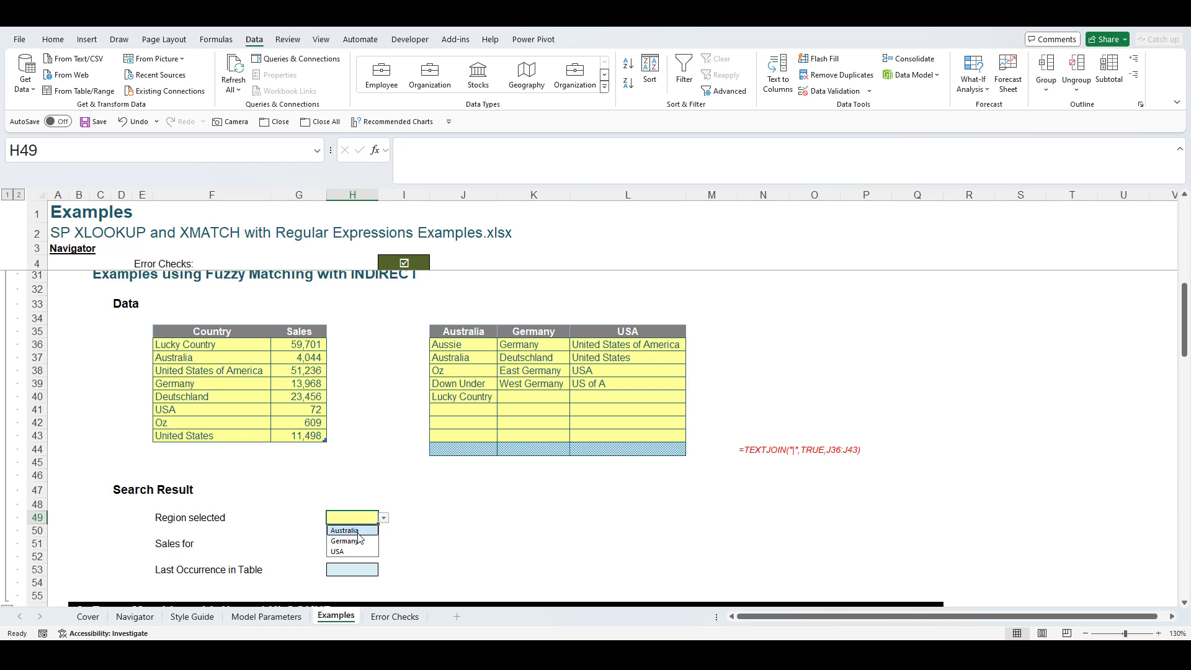
{"action": "left_click", "coordinate": [356, 532]}
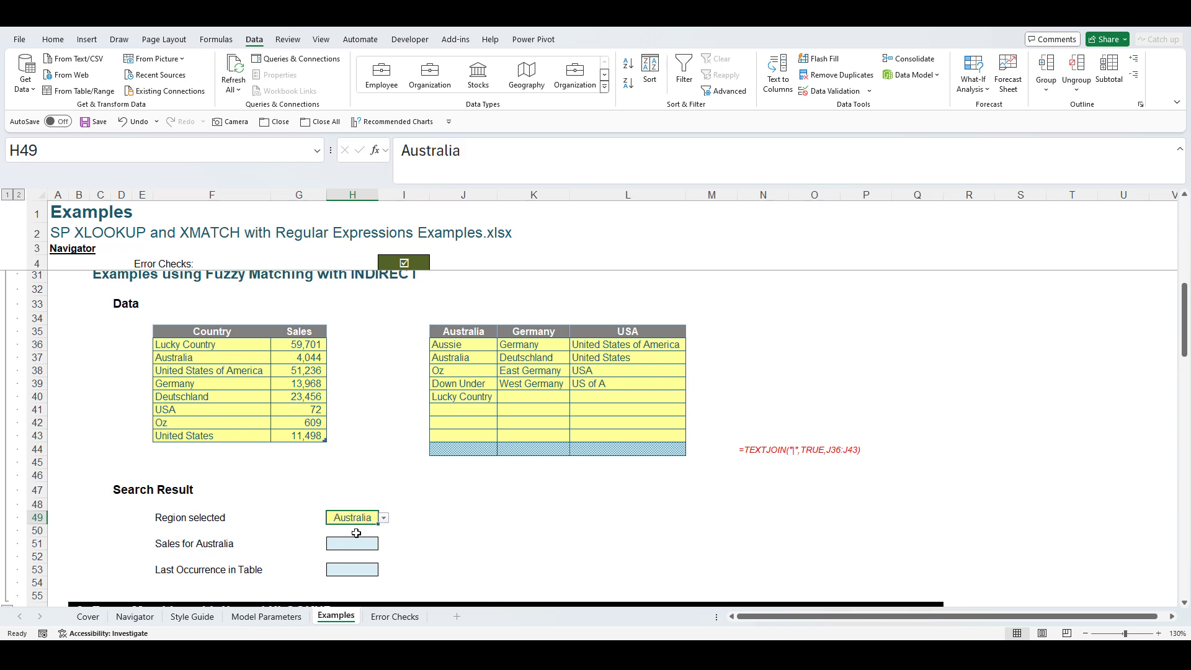
{"action": "left_click", "coordinate": [161, 544]}
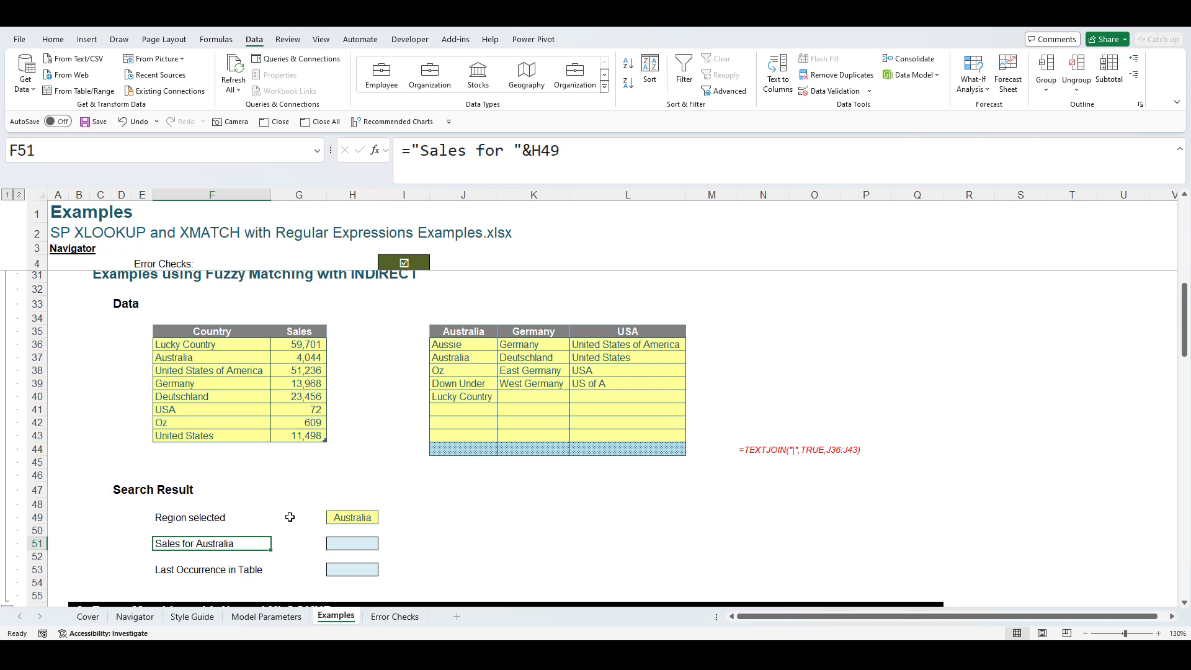
- Switch H49 to Germany and back to Australia, then select H51
{"action": "left_click", "coordinate": [359, 518]}
{"action": "left_click", "coordinate": [385, 518]}
{"action": "left_click", "coordinate": [360, 547]}
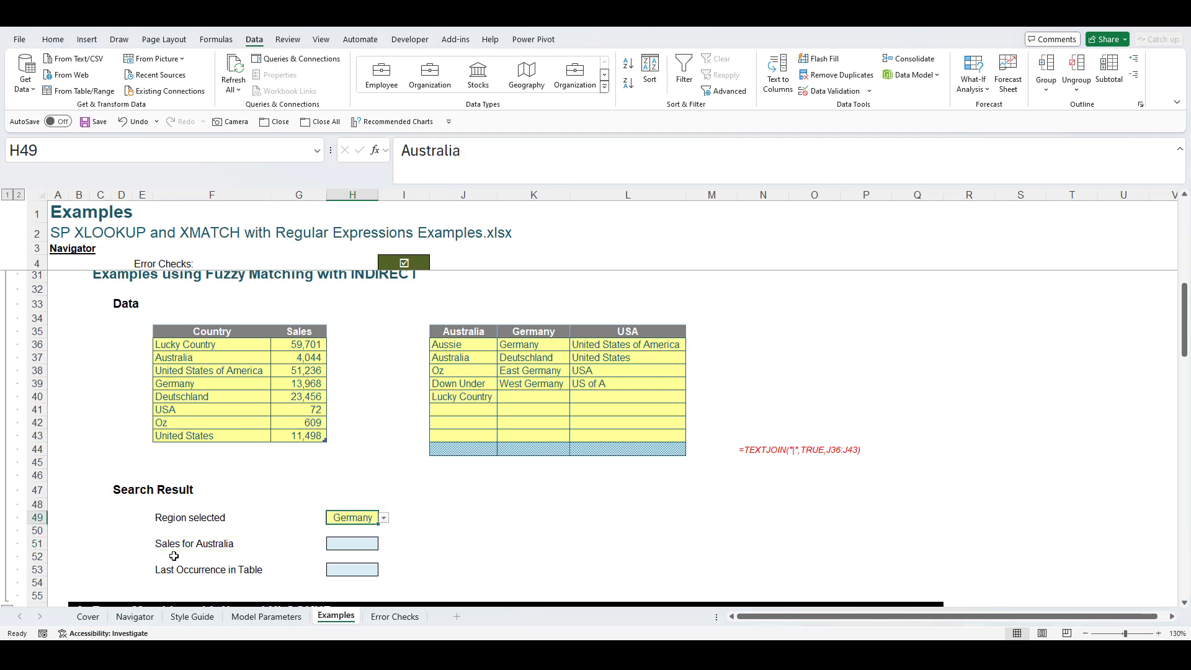
{"action": "left_click", "coordinate": [384, 517]}
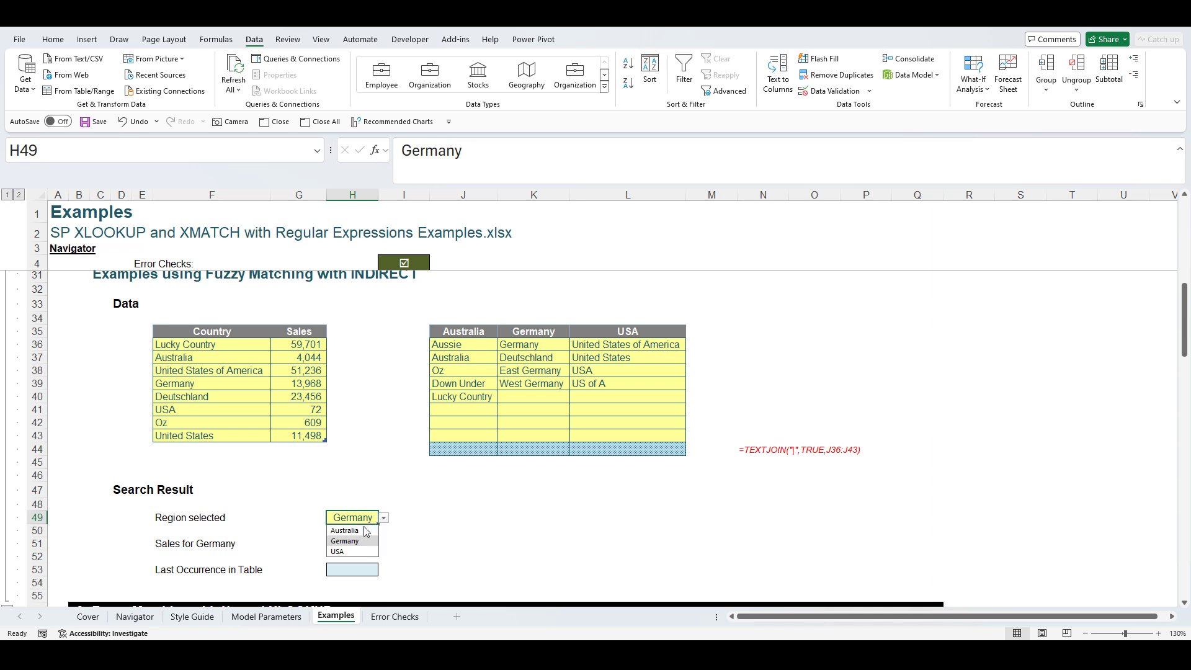
{"action": "left_click", "coordinate": [351, 537]}
{"action": "left_click", "coordinate": [351, 546]}
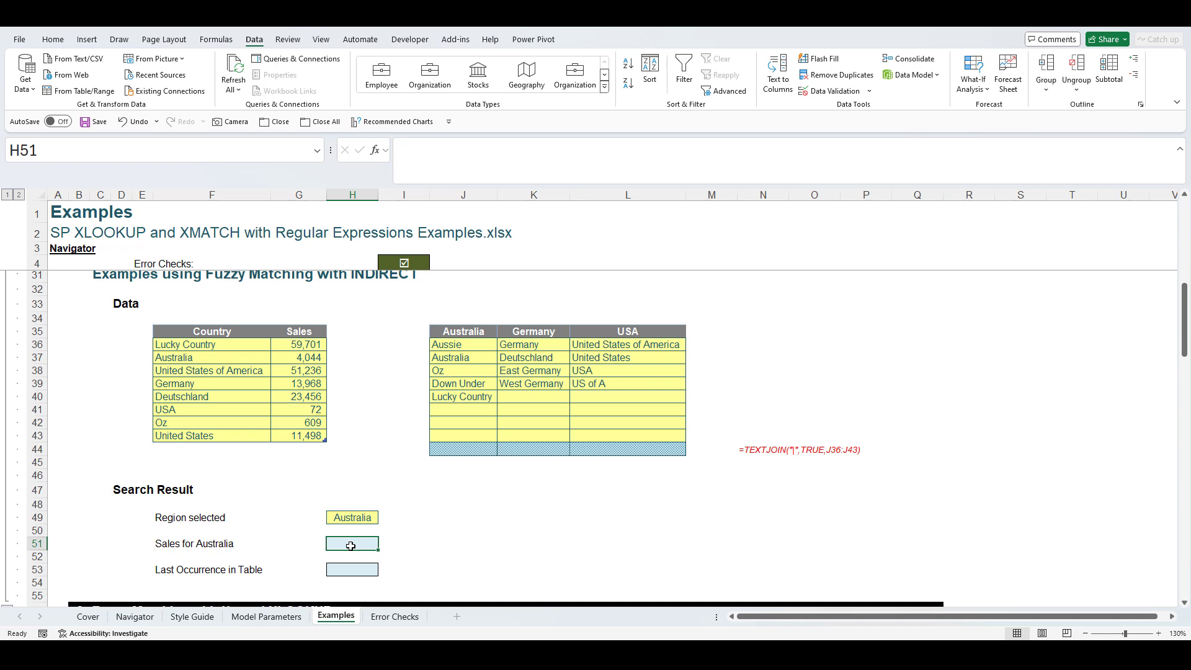
- Start H51's formula as =IFERROR(XLOOKUP(INDIRECT(H49))
{"action": "type", "text": "=if"}
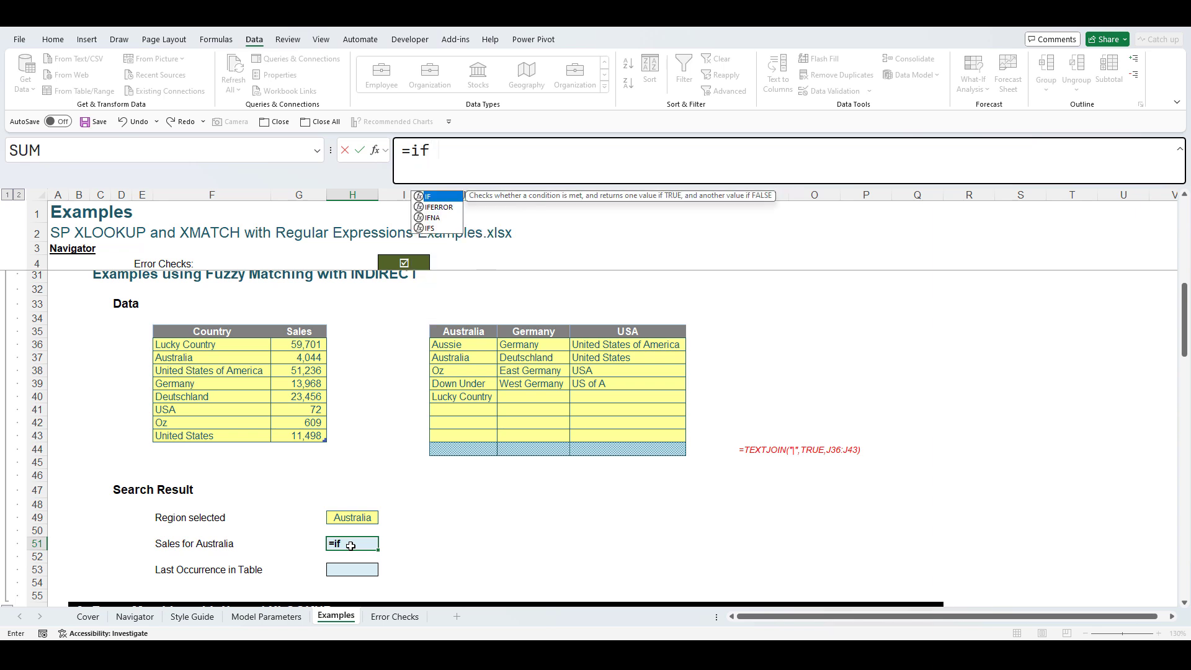
{"action": "type", "text": "err"}
{"action": "key", "text": "Tab"}
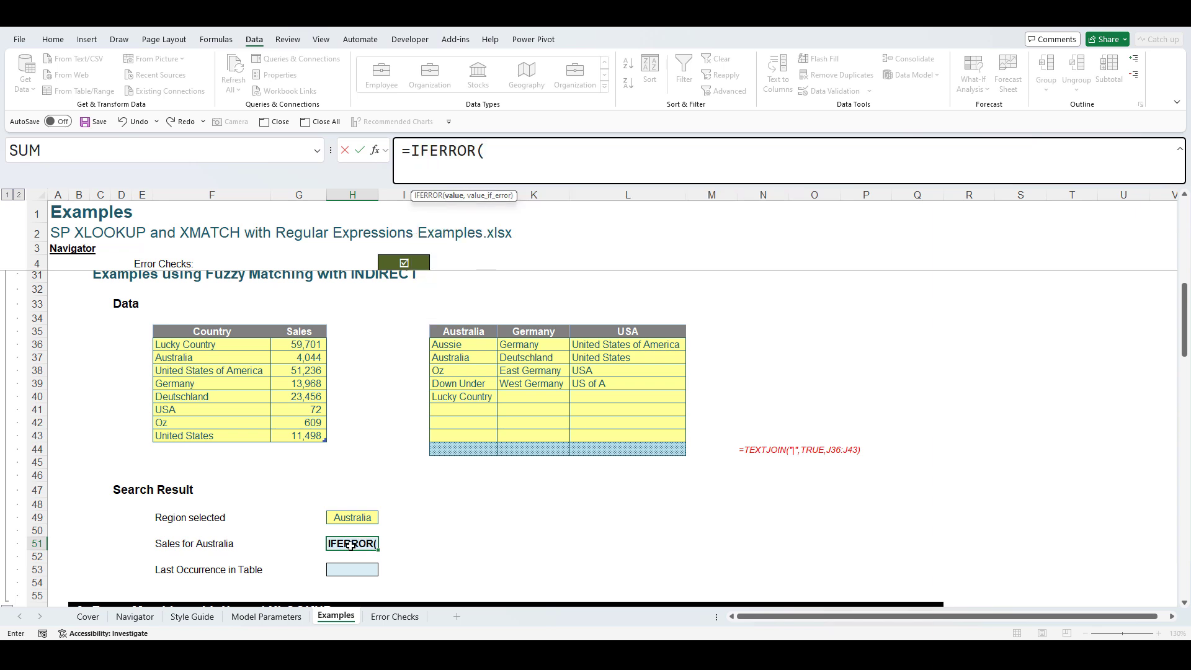
{"action": "type", "text": "xloo"}
{"action": "key", "text": "Tab"}
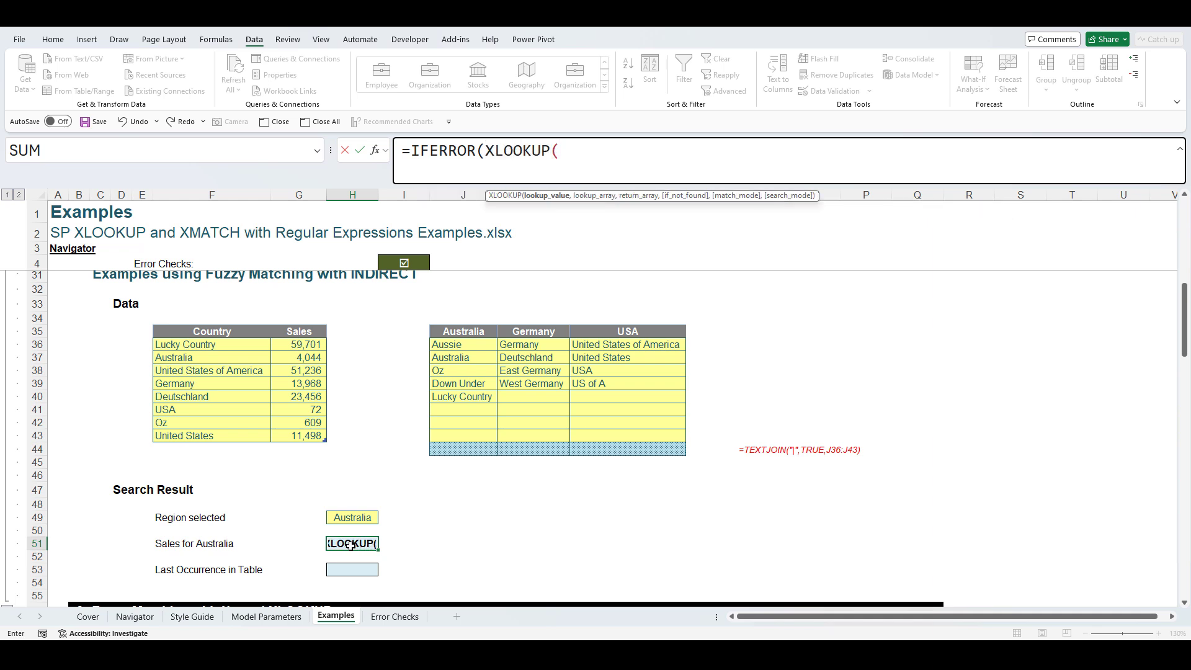
{"action": "type", "text": "indirect"}
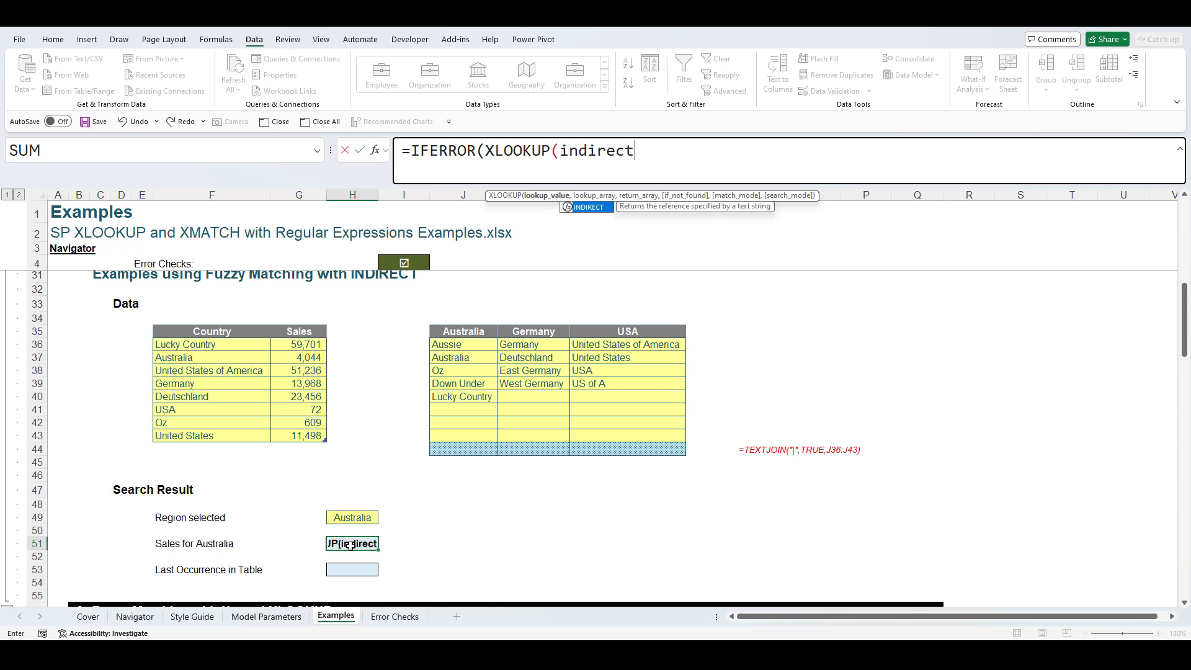
{"action": "key", "text": "Tab"}
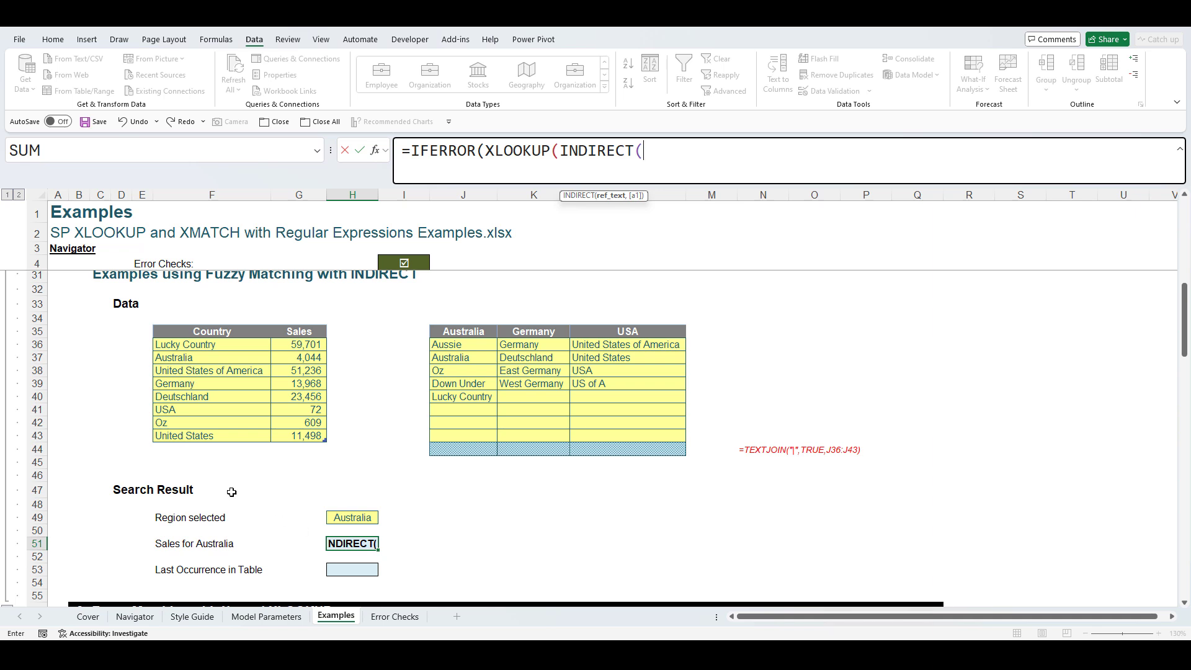
{"action": "left_click", "coordinate": [345, 516]}
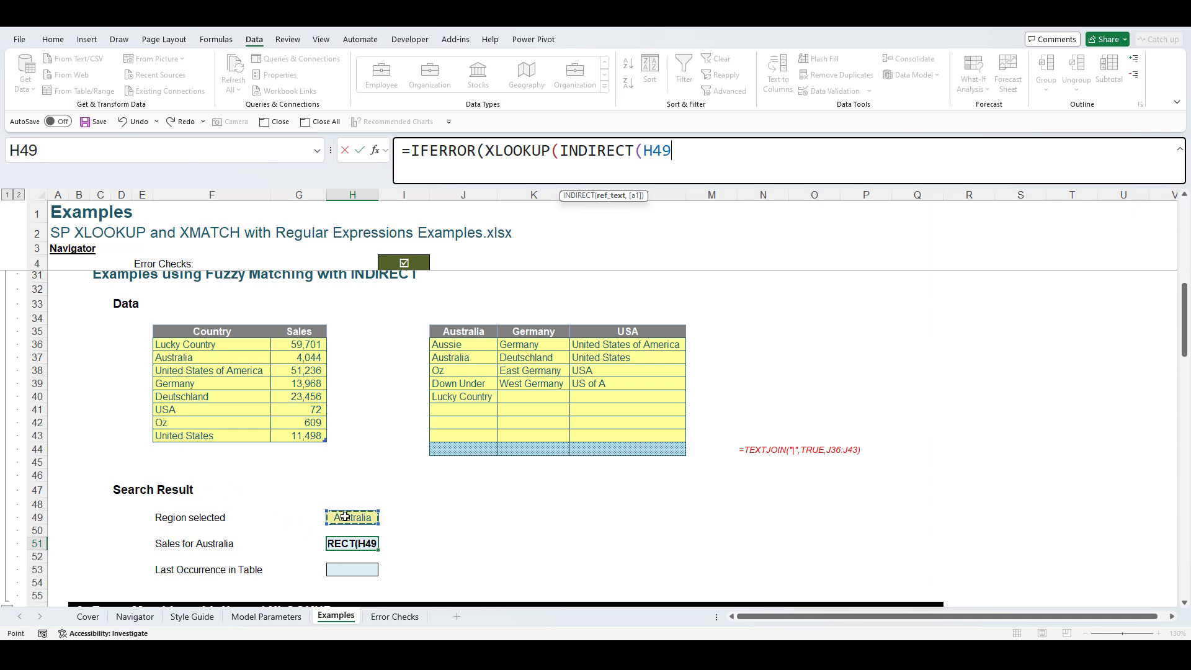
{"action": "type", "text": ")"}
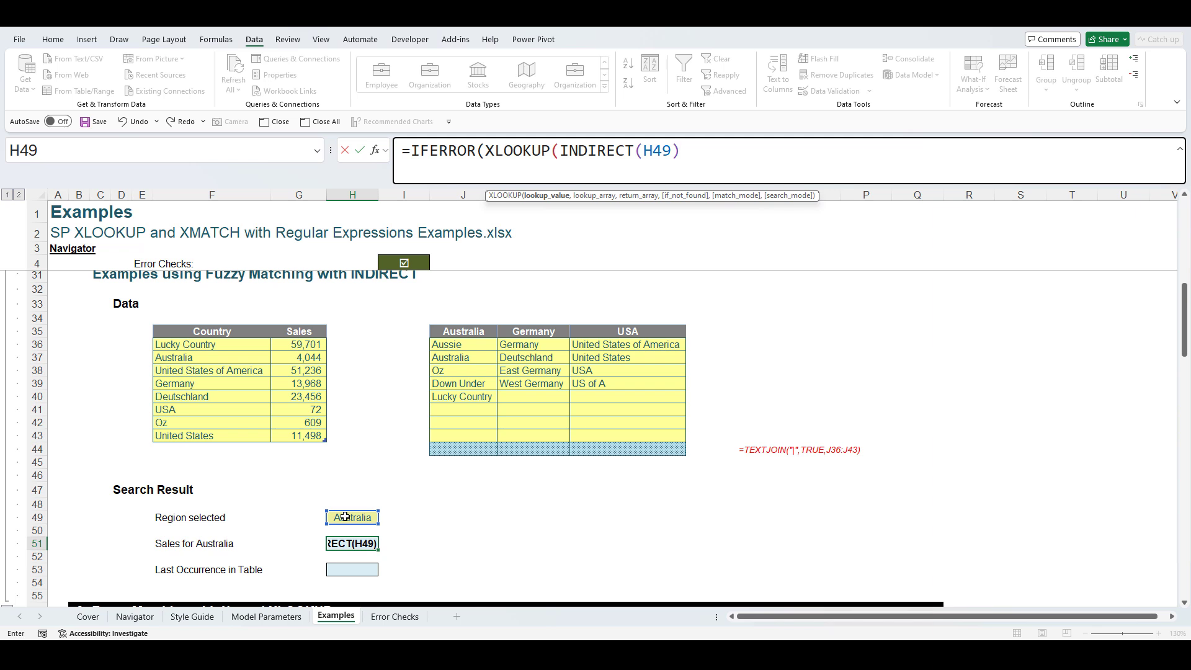
- Complete it with Another_Table Country and Sales columns, match mode 3, blank fallbacks, returning 59,701
{"action": "type", "text": ","}
{"action": "left_click_drag", "start_coordinate": [201, 343], "coordinate": [203, 437]}
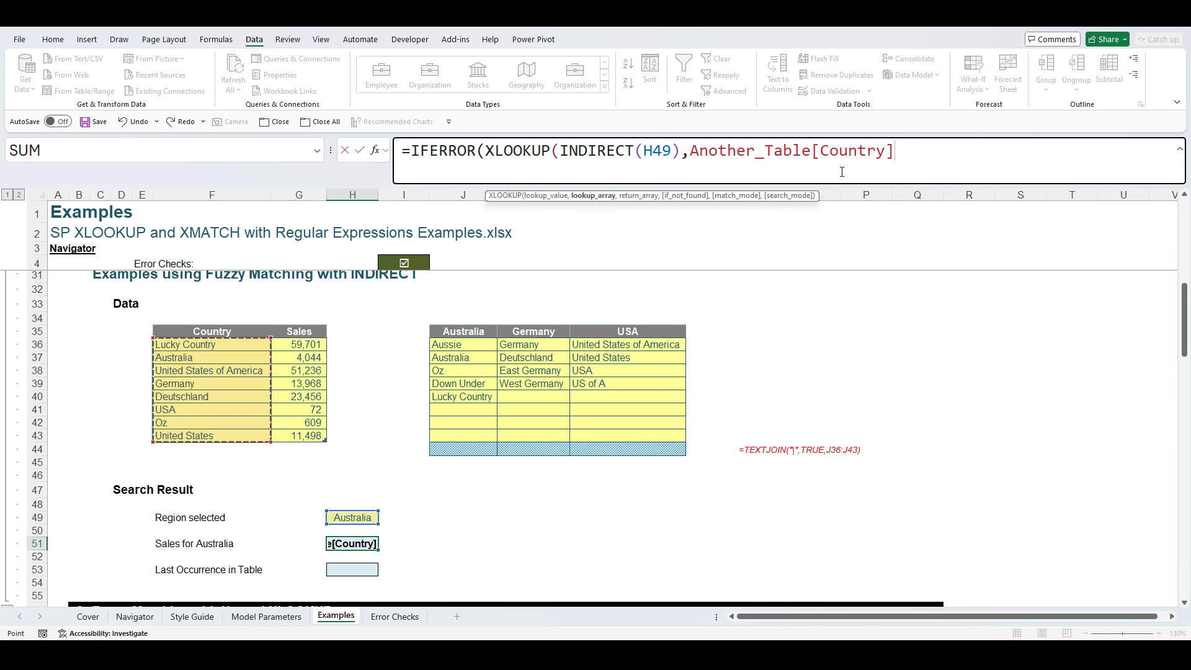
{"action": "type", "text": ","}
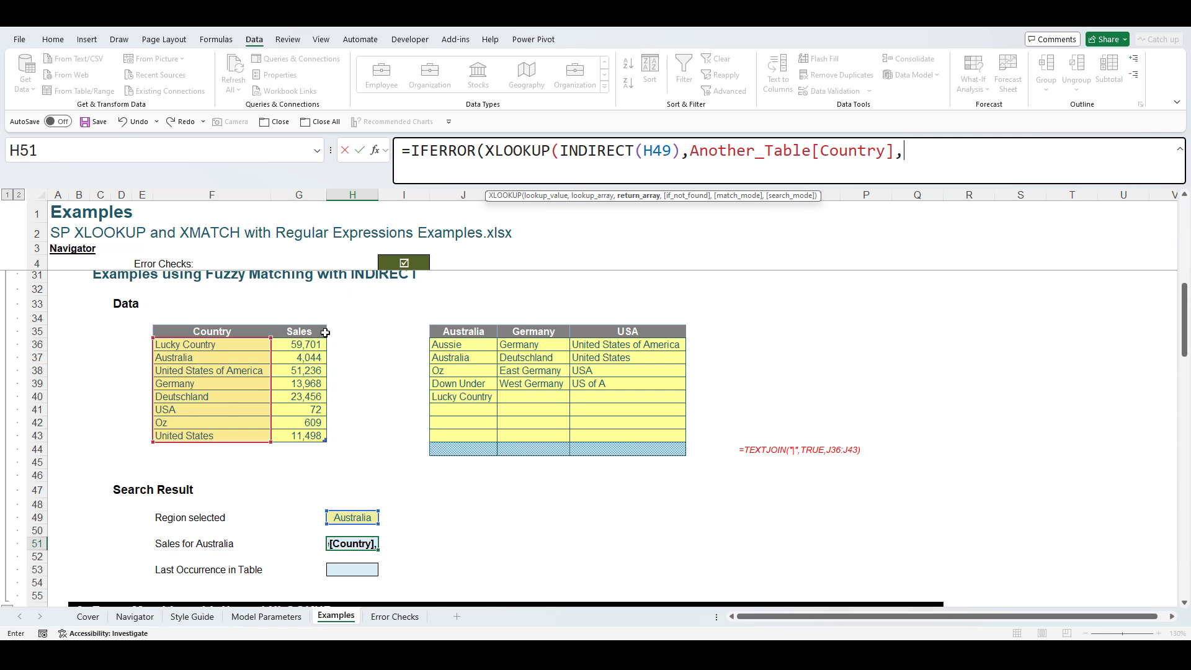
{"action": "left_click_drag", "start_coordinate": [307, 344], "coordinate": [309, 435]}
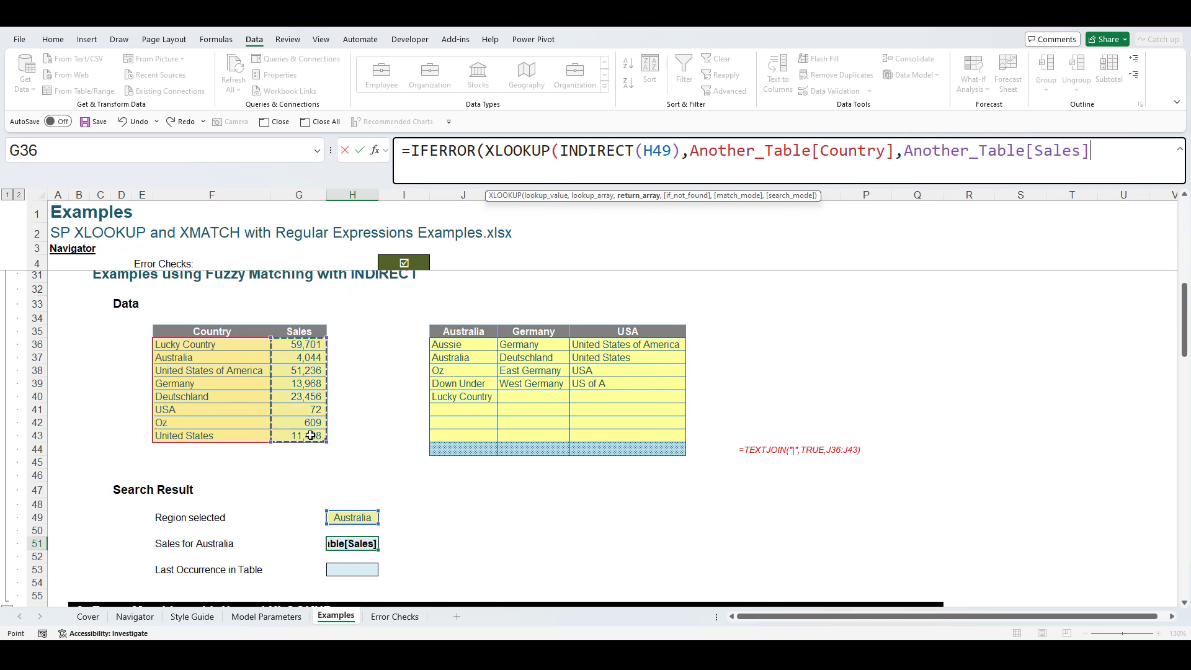
{"action": "type", "text": ","}
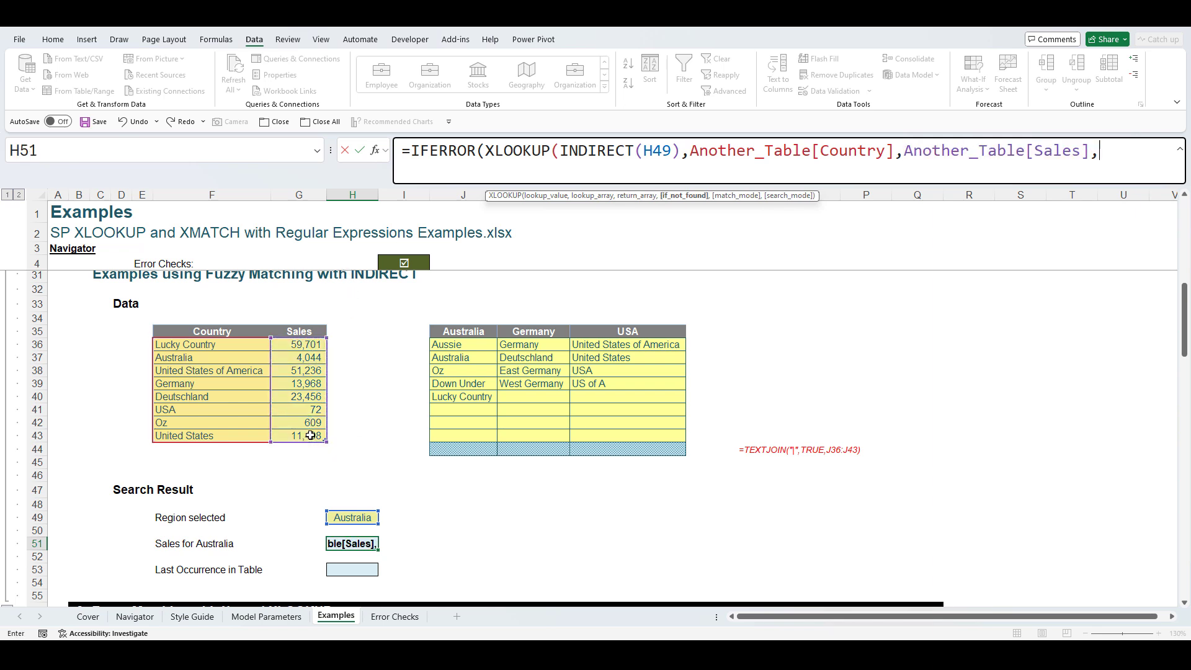
{"action": "type", "text": "\"\","}
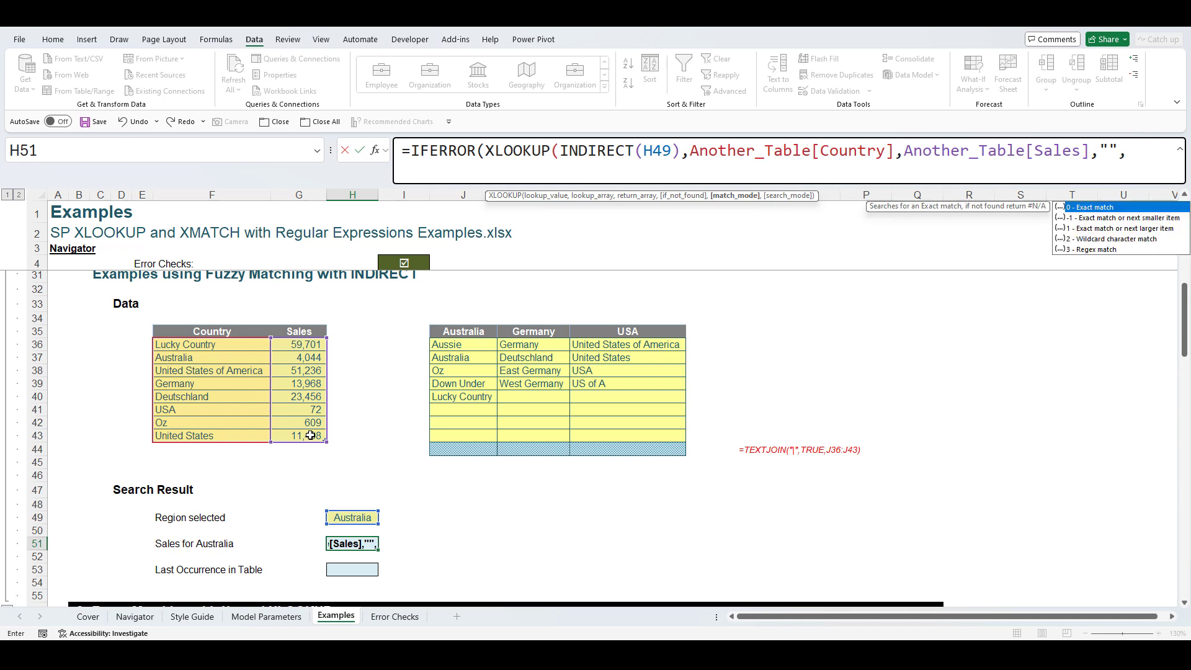
{"action": "type", "text": "3)"}
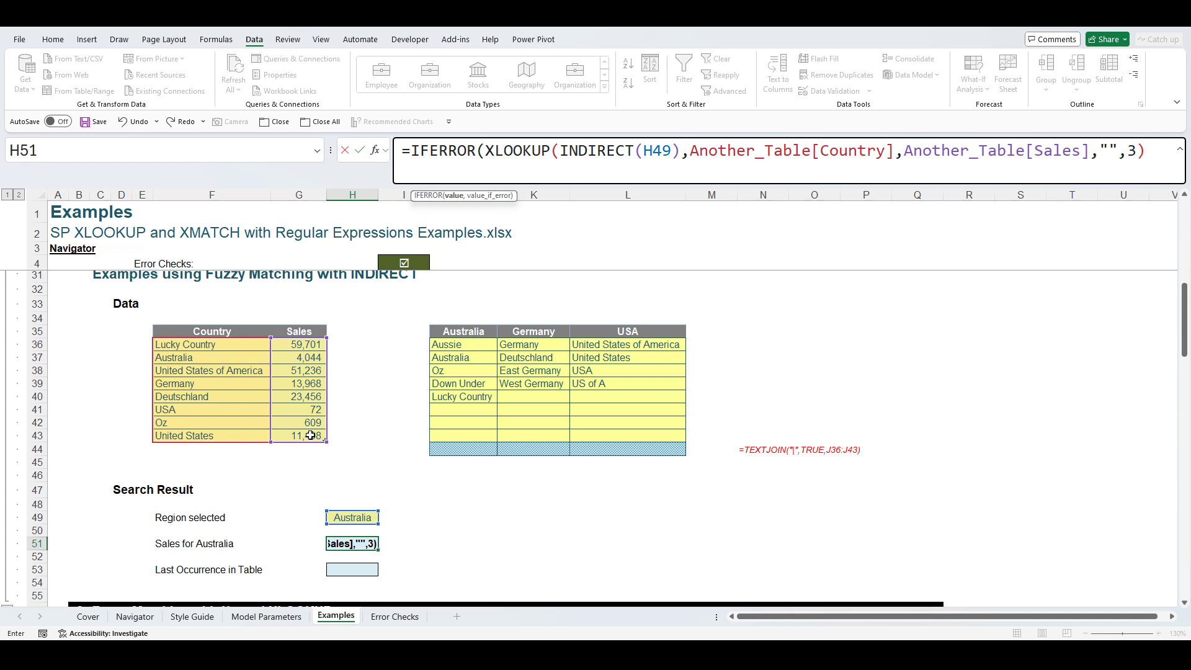
{"action": "type", "text": ",\"\""}
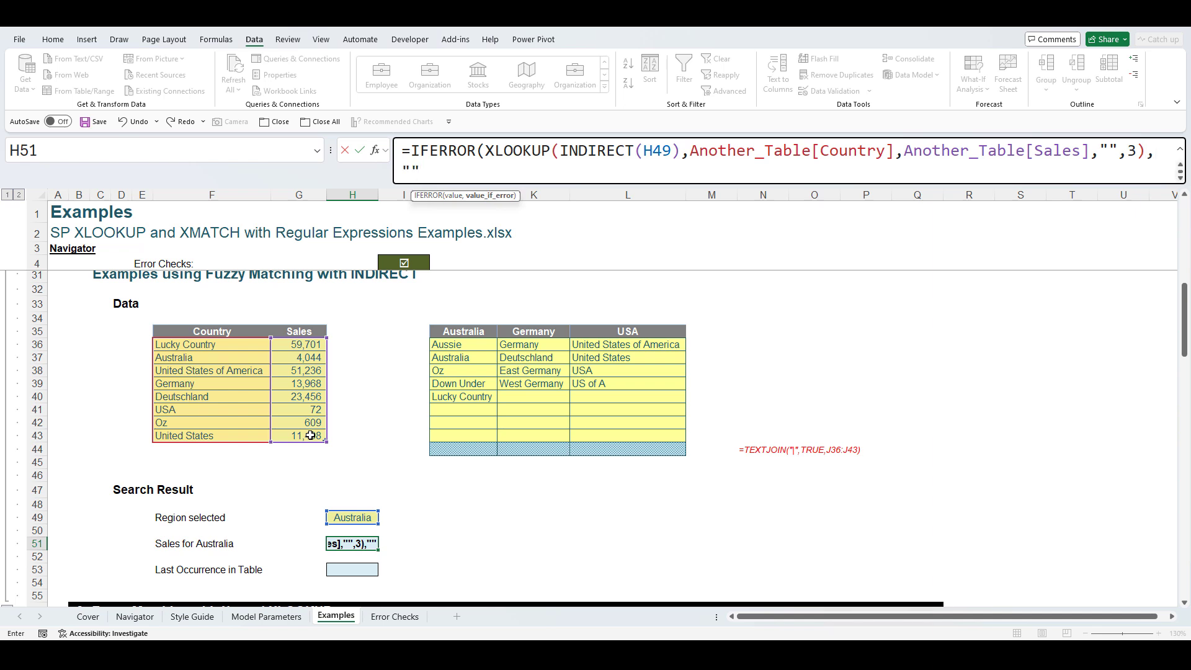
{"action": "type", "text": ")"}
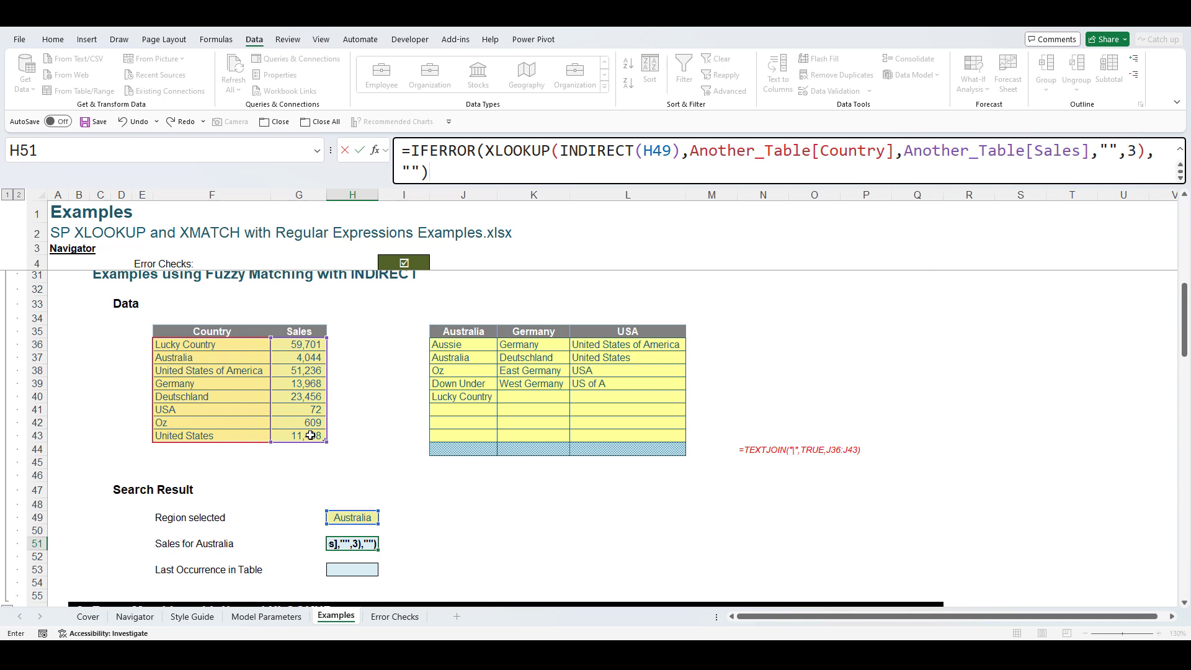
{"action": "key", "text": "Return"}
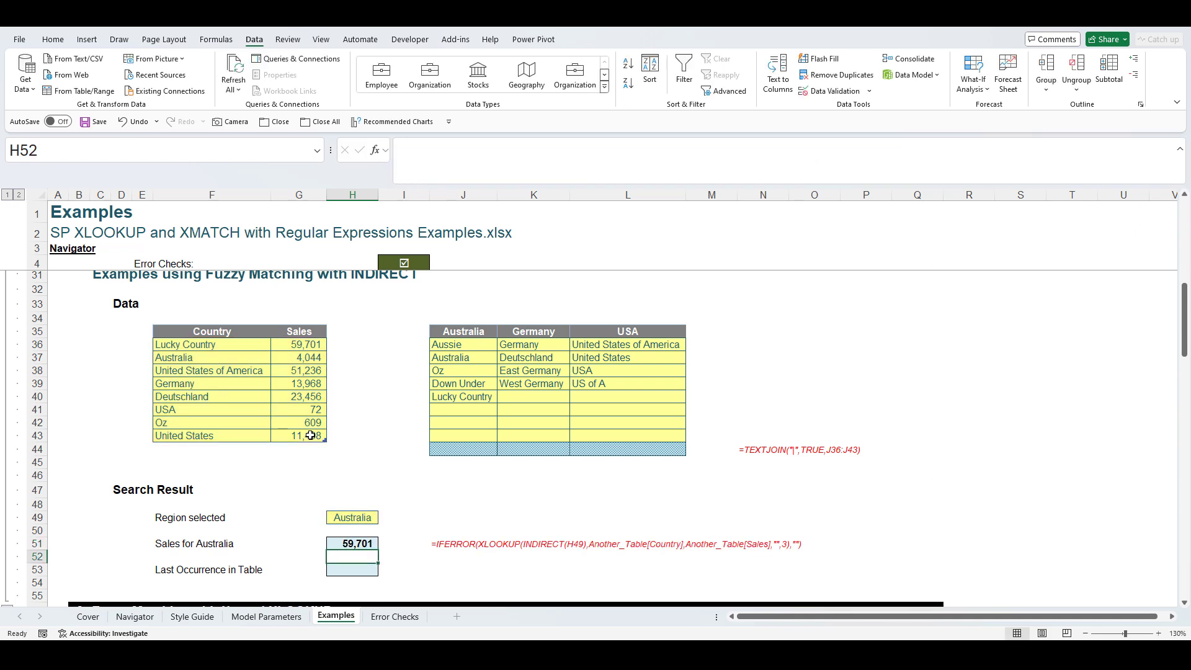
- Set H49 to Germany and confirm H51 matches Germany's sales of 13,968
{"action": "left_click", "coordinate": [372, 517]}
{"action": "left_click", "coordinate": [383, 517]}
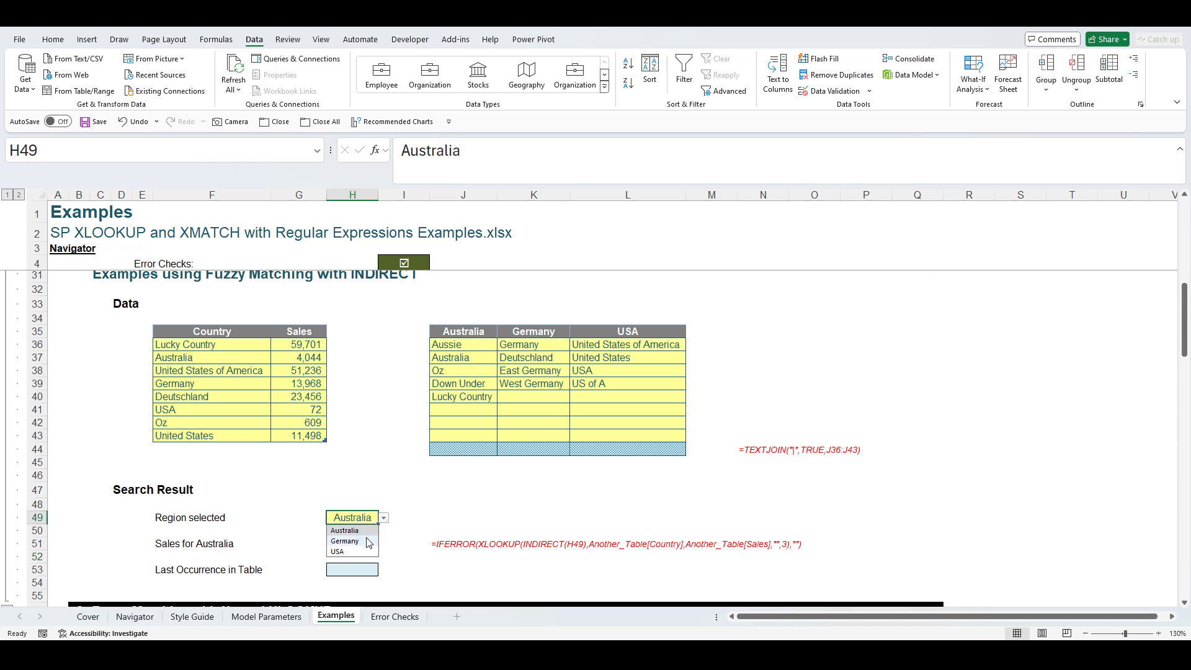
{"action": "left_click", "coordinate": [368, 541]}
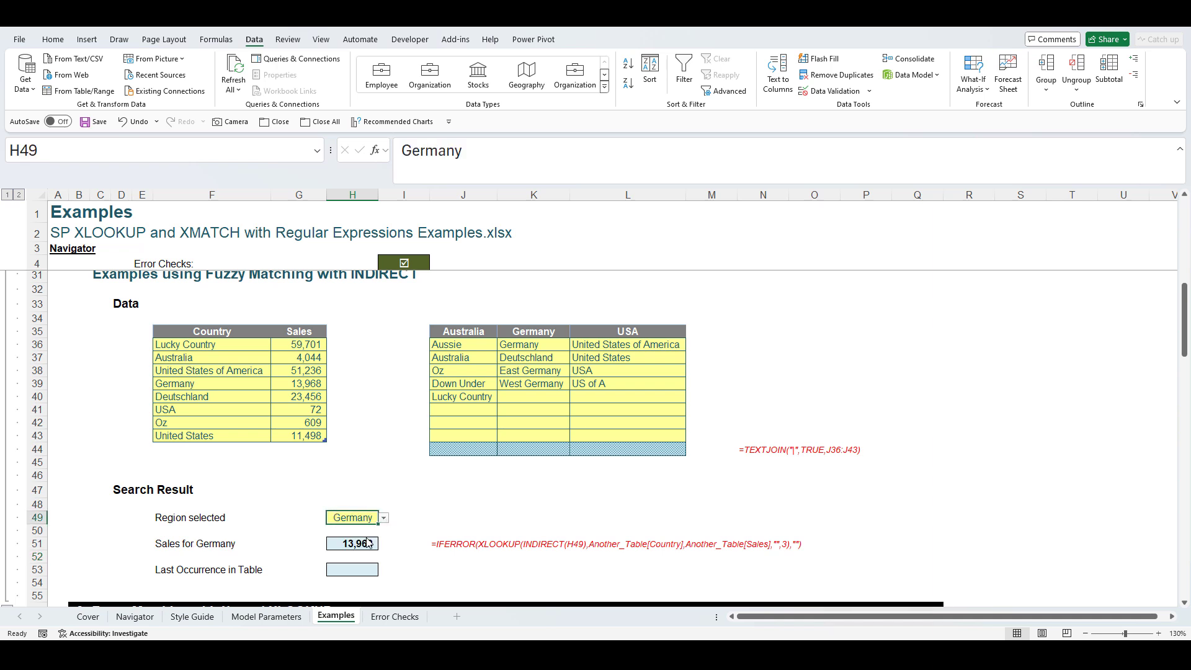
{"action": "left_click", "coordinate": [229, 386]}
{"action": "left_click", "coordinate": [316, 386]}
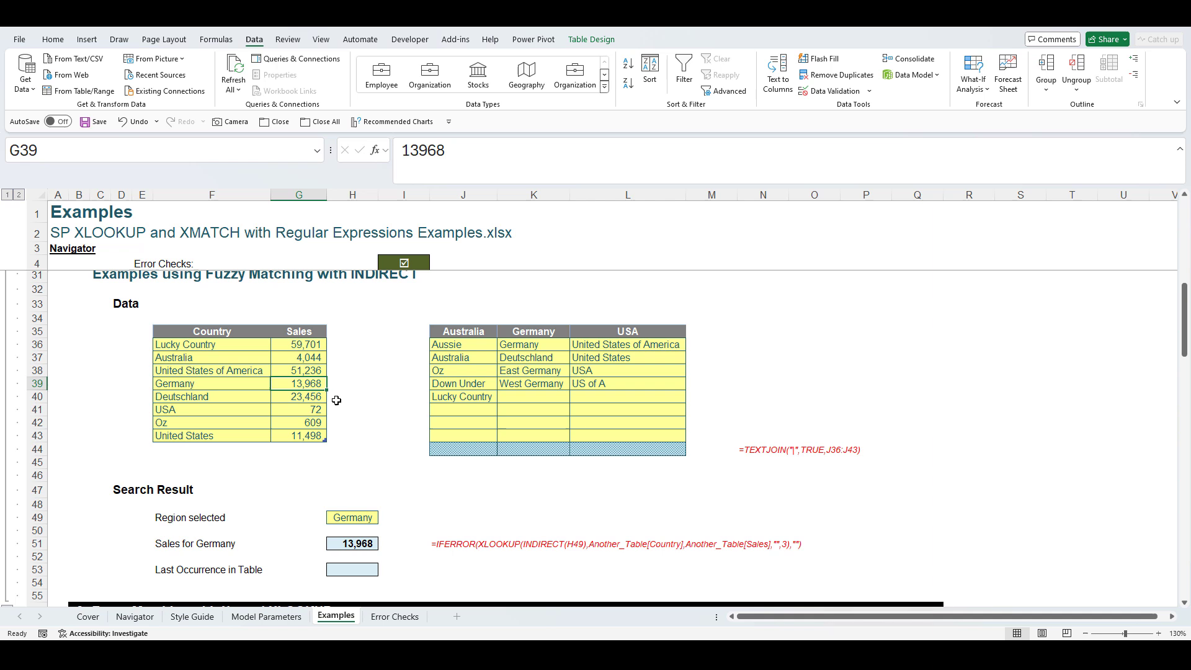
{"action": "left_click", "coordinate": [373, 540]}
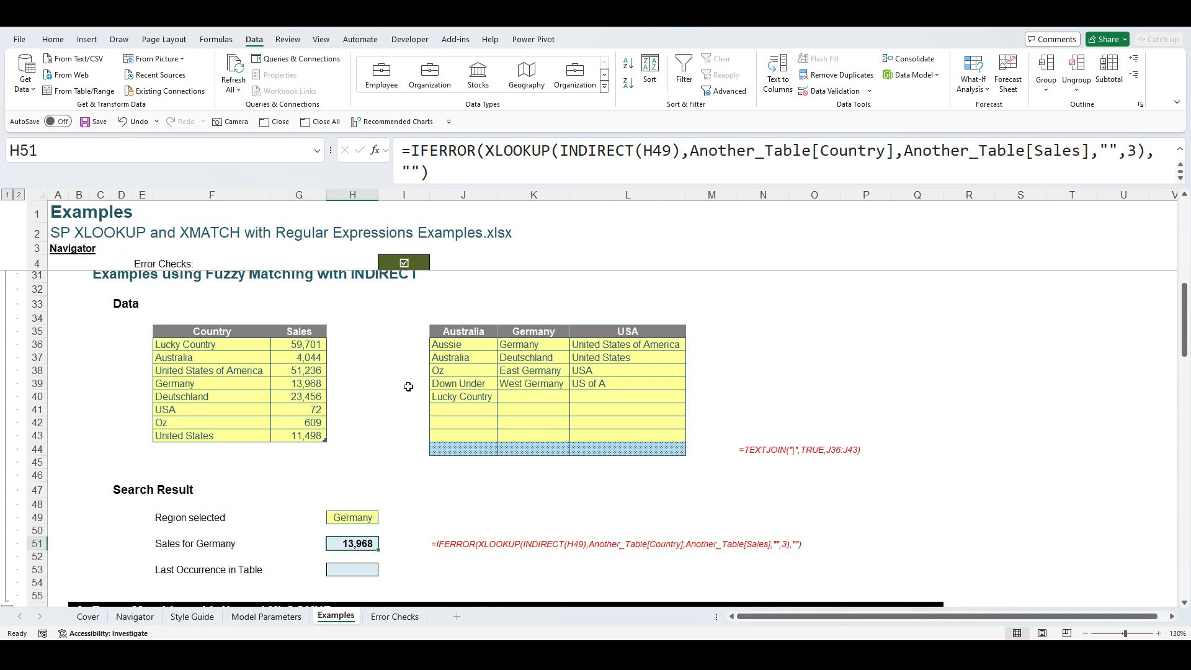
- Set H49 to USA and confirm H51 matches the United States sales of 51,236
{"action": "left_click", "coordinate": [370, 516]}
{"action": "left_click", "coordinate": [384, 518]}
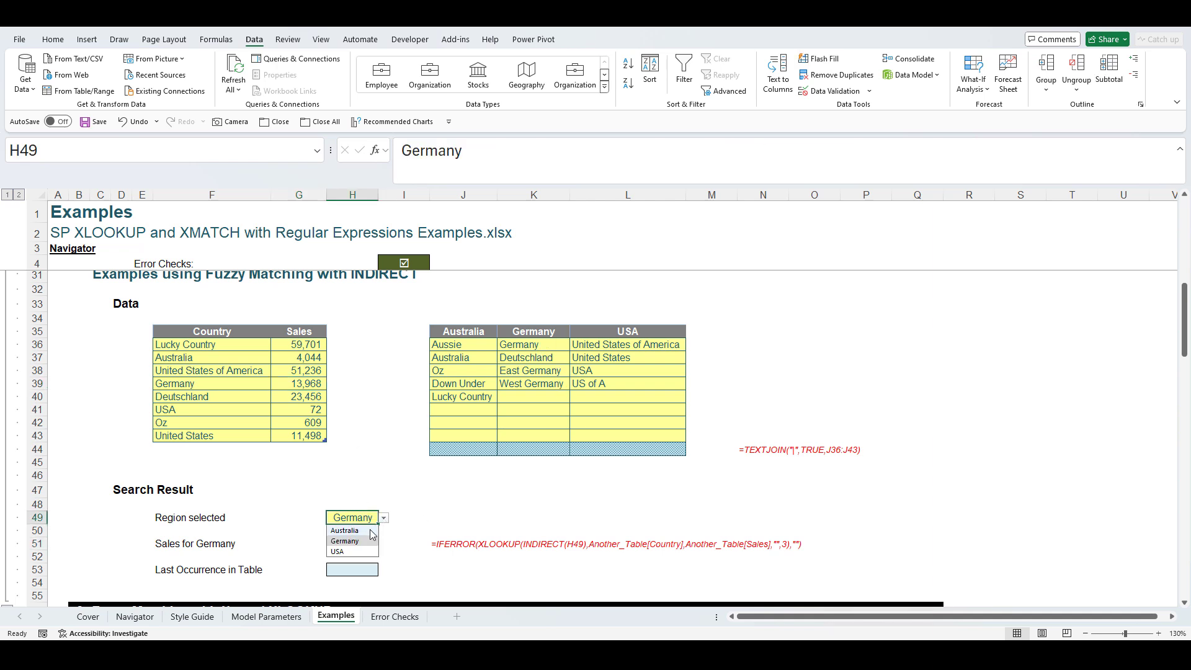
{"action": "left_click", "coordinate": [366, 552]}
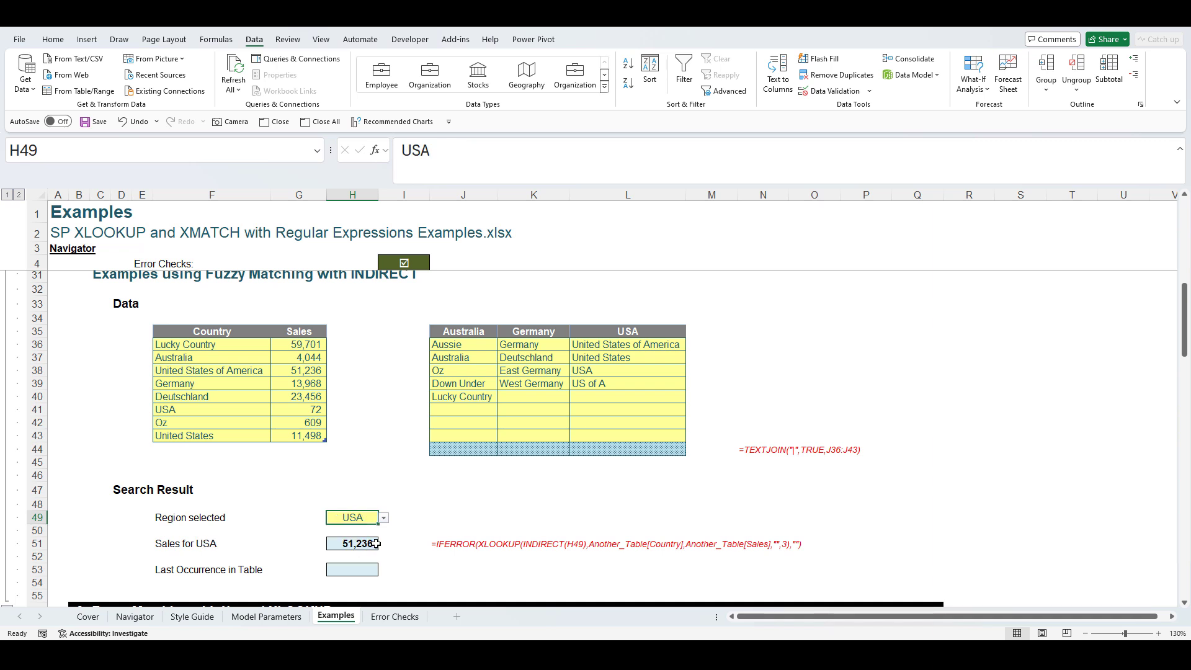
{"action": "left_click", "coordinate": [239, 372]}
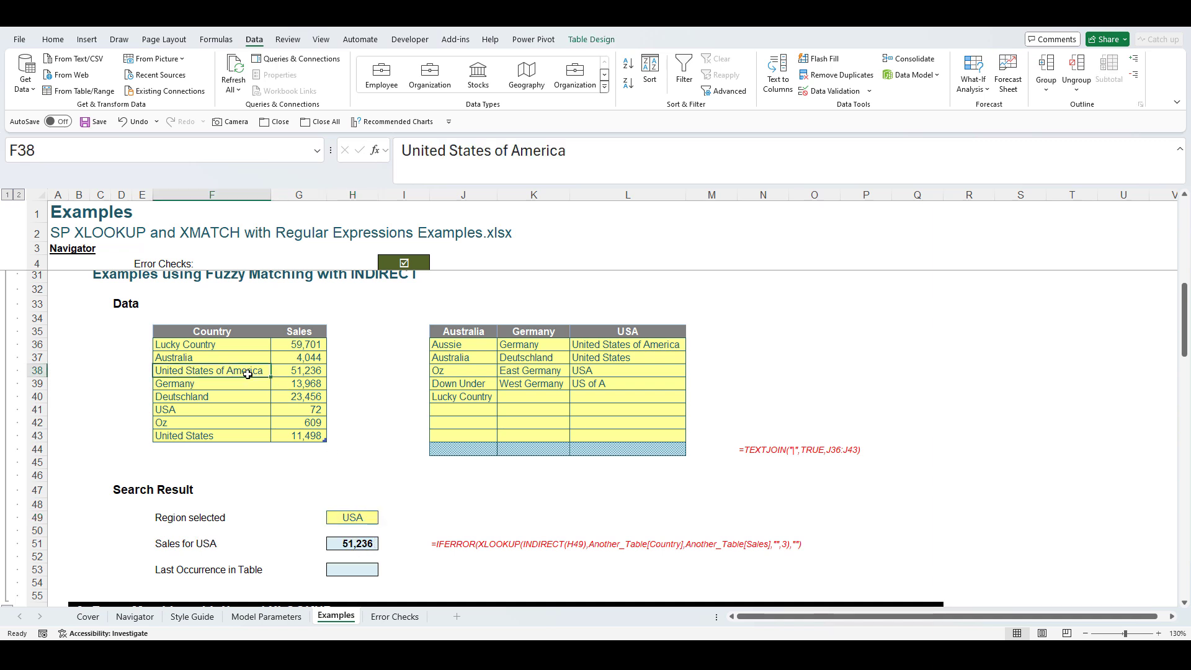
{"action": "left_click", "coordinate": [307, 374]}
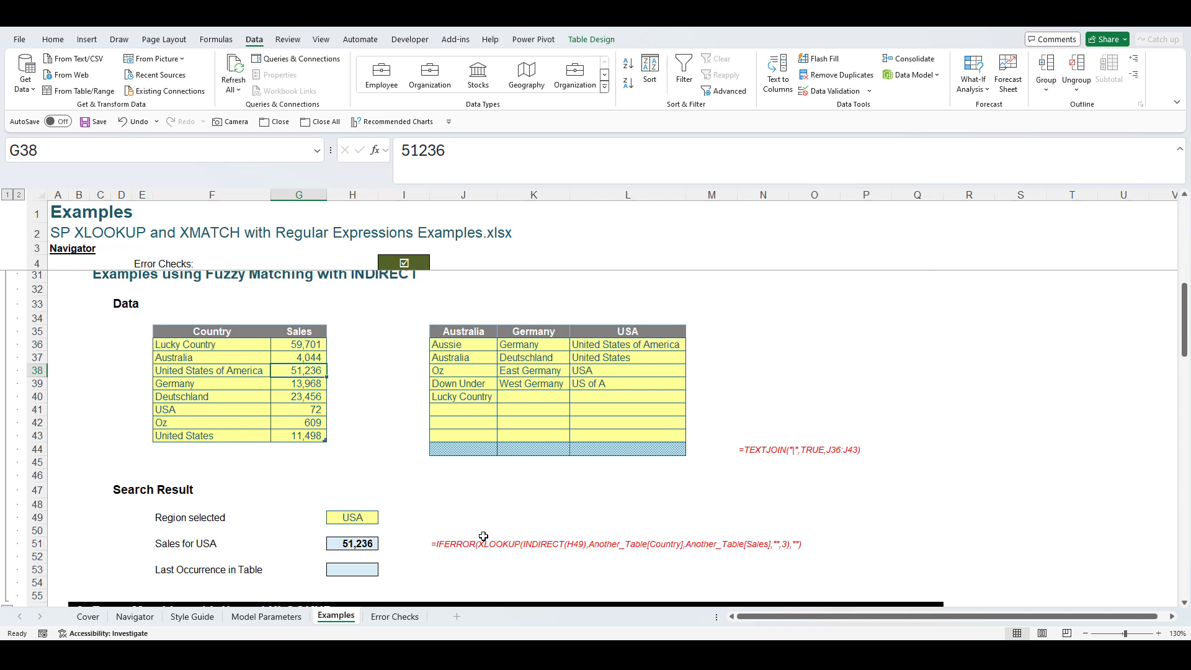
{"action": "left_click", "coordinate": [372, 542]}
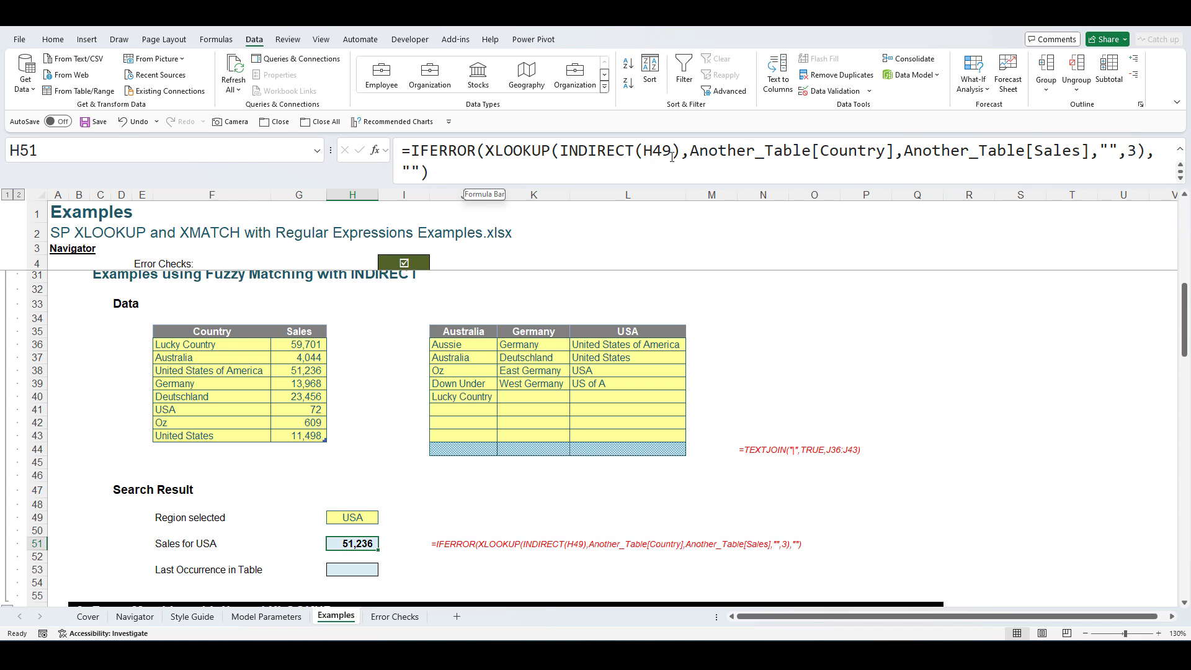
- Show H49's dropdown listing Australia, Germany and USA
{"action": "left_click", "coordinate": [360, 516]}
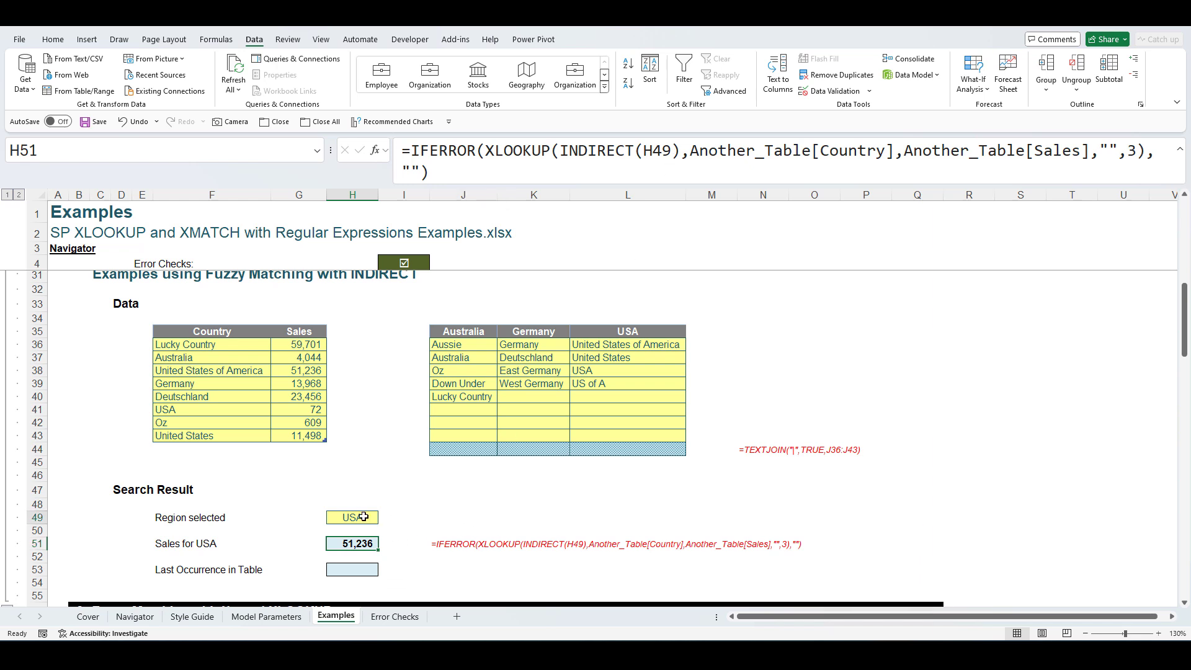
{"action": "left_click", "coordinate": [384, 518]}
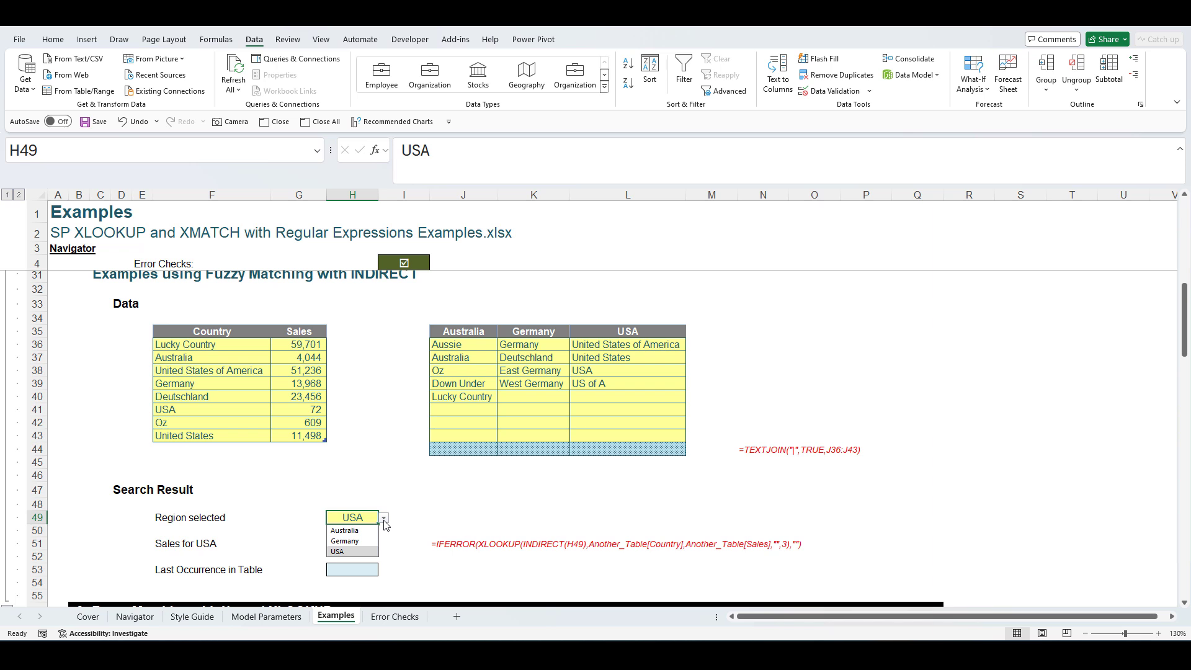
{"action": "left_click", "coordinate": [399, 410]}
{"action": "left_click", "coordinate": [318, 150]}
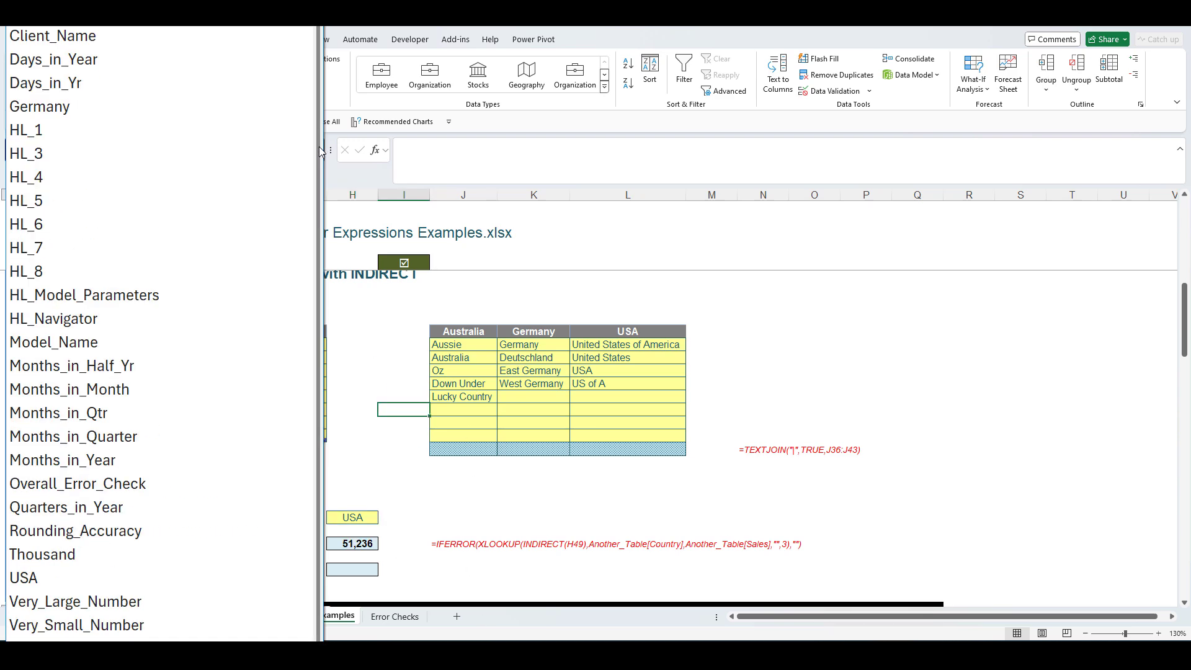
{"action": "left_click", "coordinate": [102, 12]}
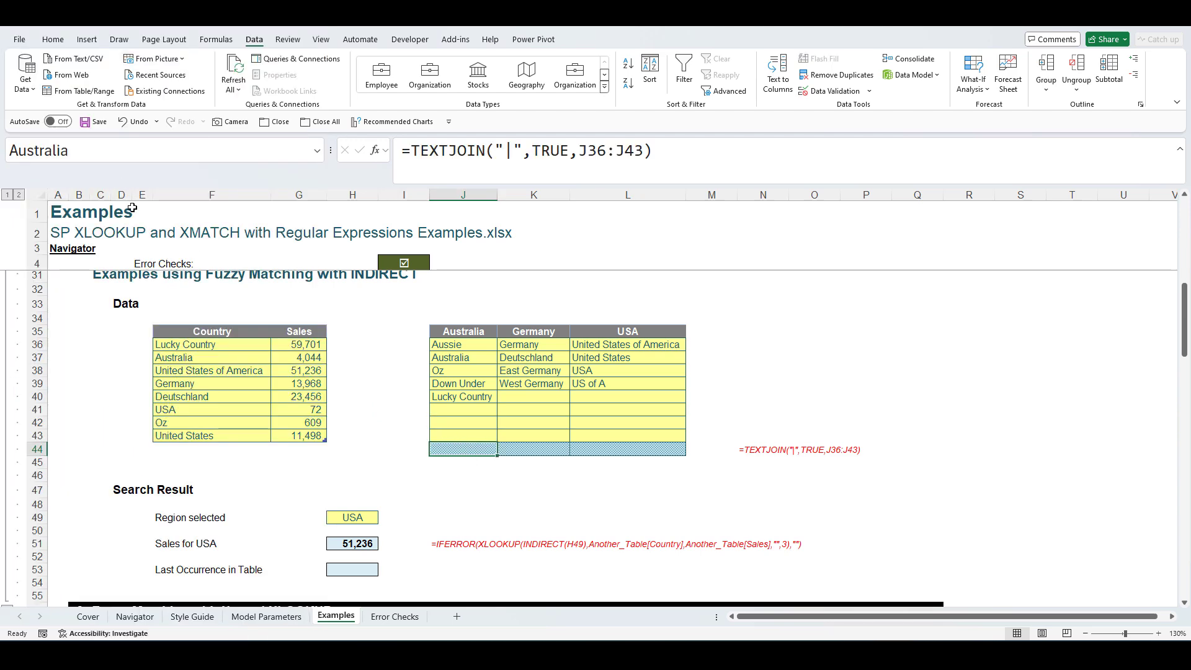
{"action": "left_click", "coordinate": [538, 446]}
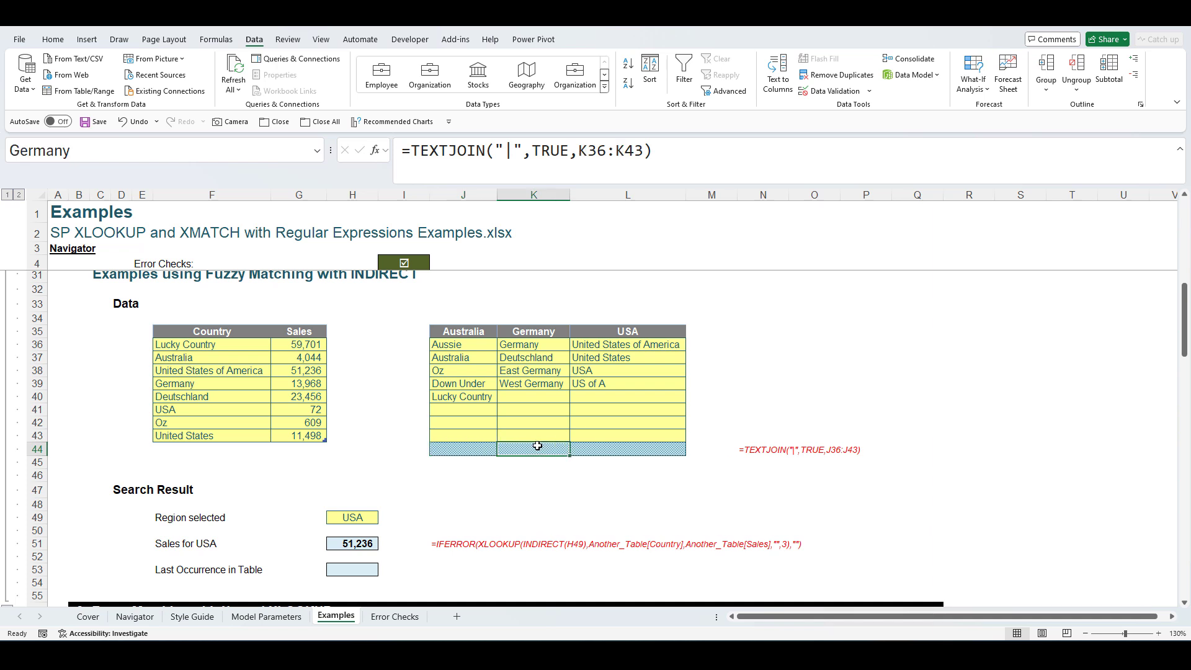
{"action": "left_click", "coordinate": [614, 451]}
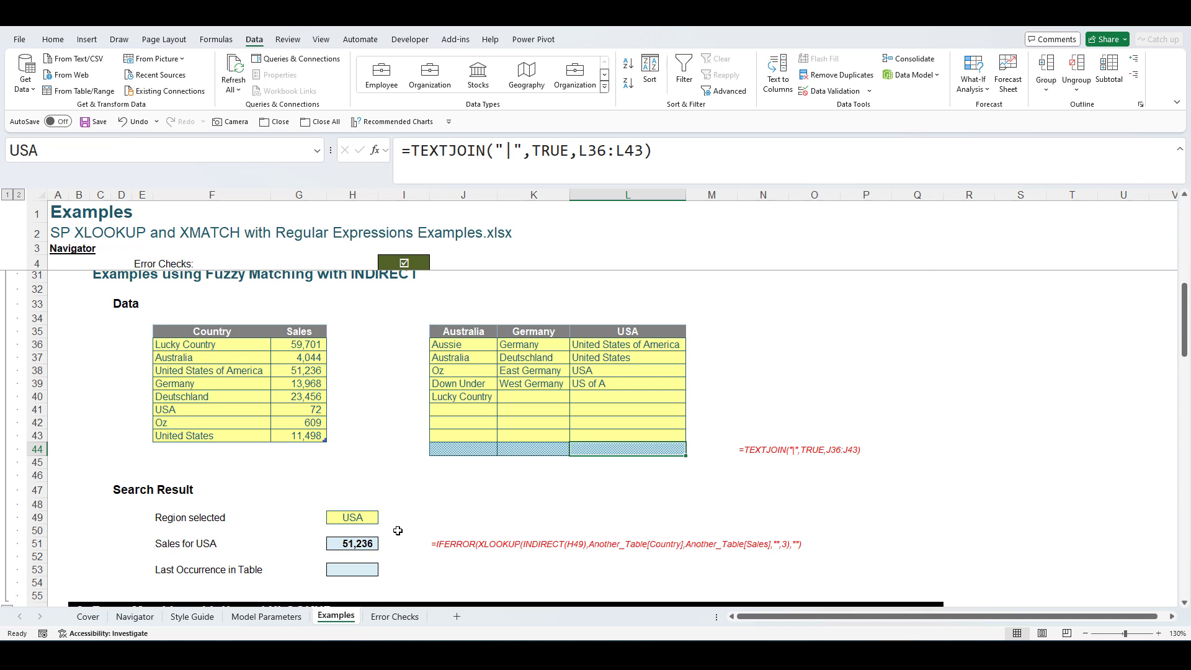
{"action": "left_click", "coordinate": [357, 544]}
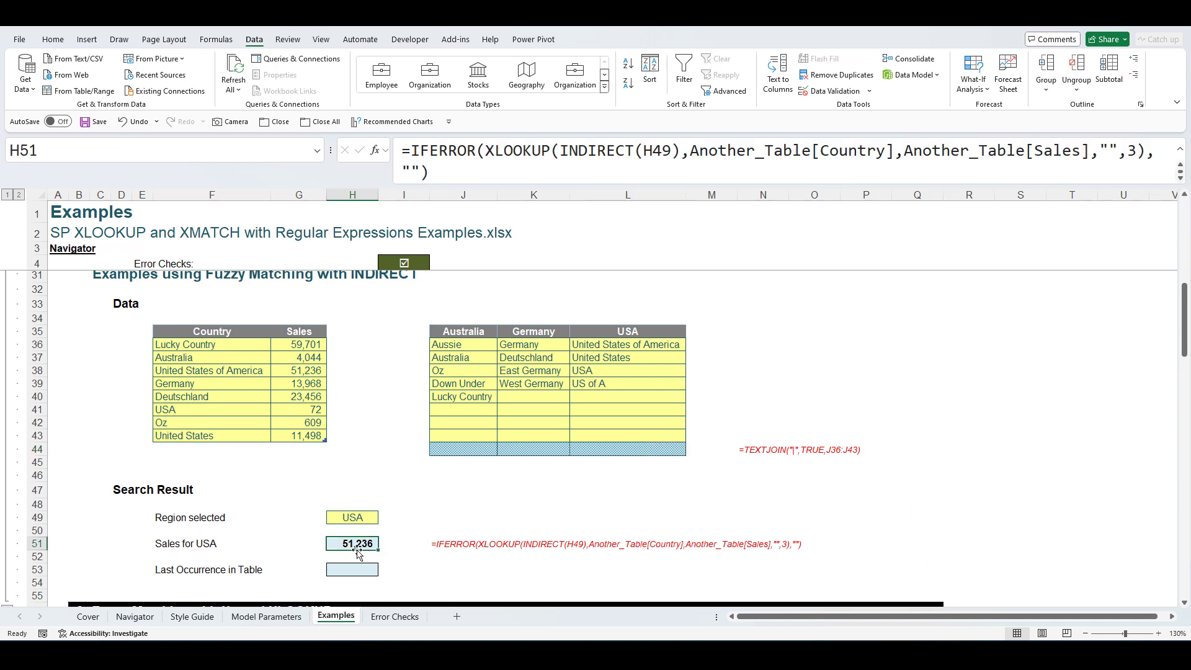
{"action": "left_click", "coordinate": [360, 517]}
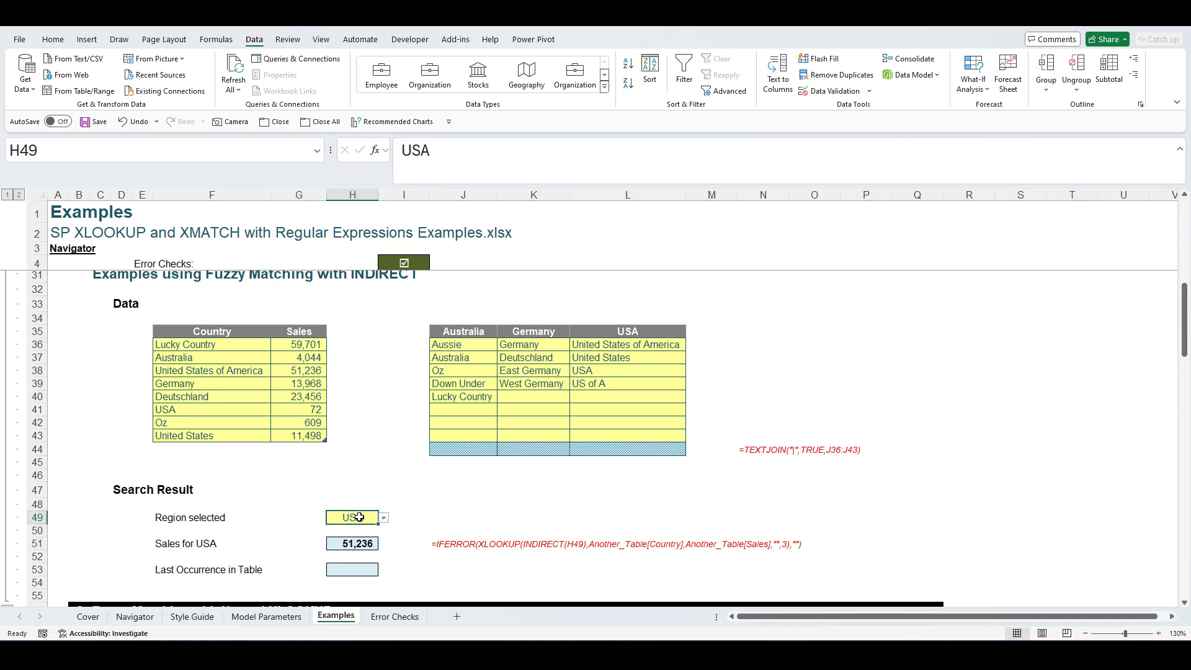
{"action": "left_click", "coordinate": [617, 451]}
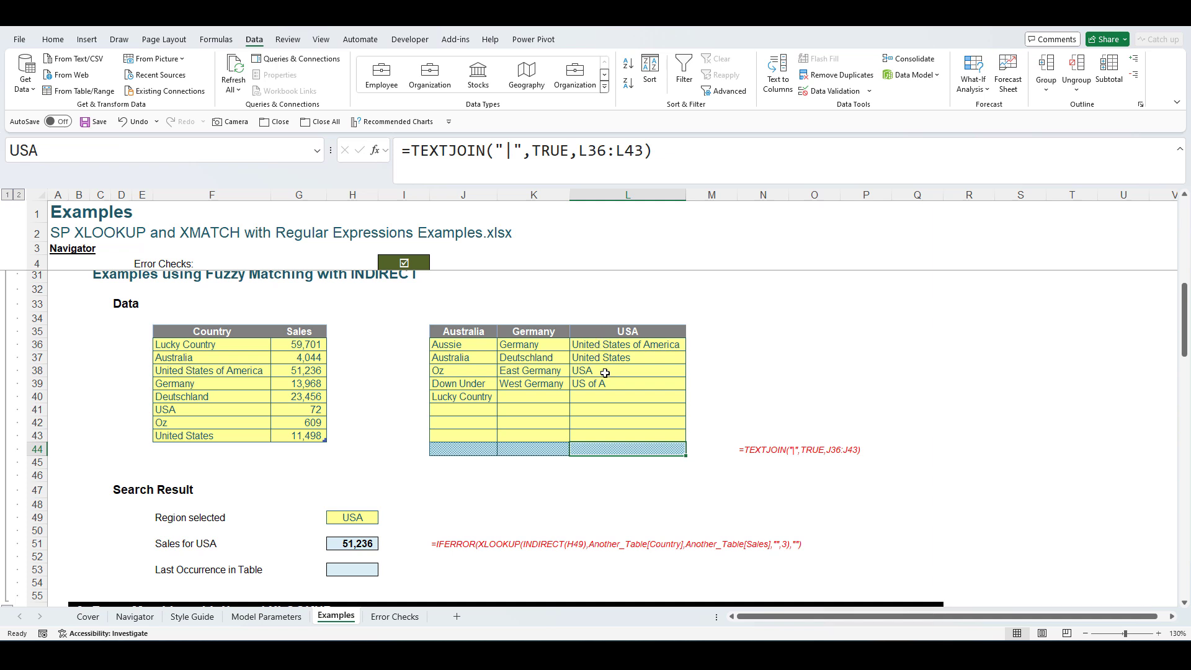
{"action": "left_click", "coordinate": [368, 542]}
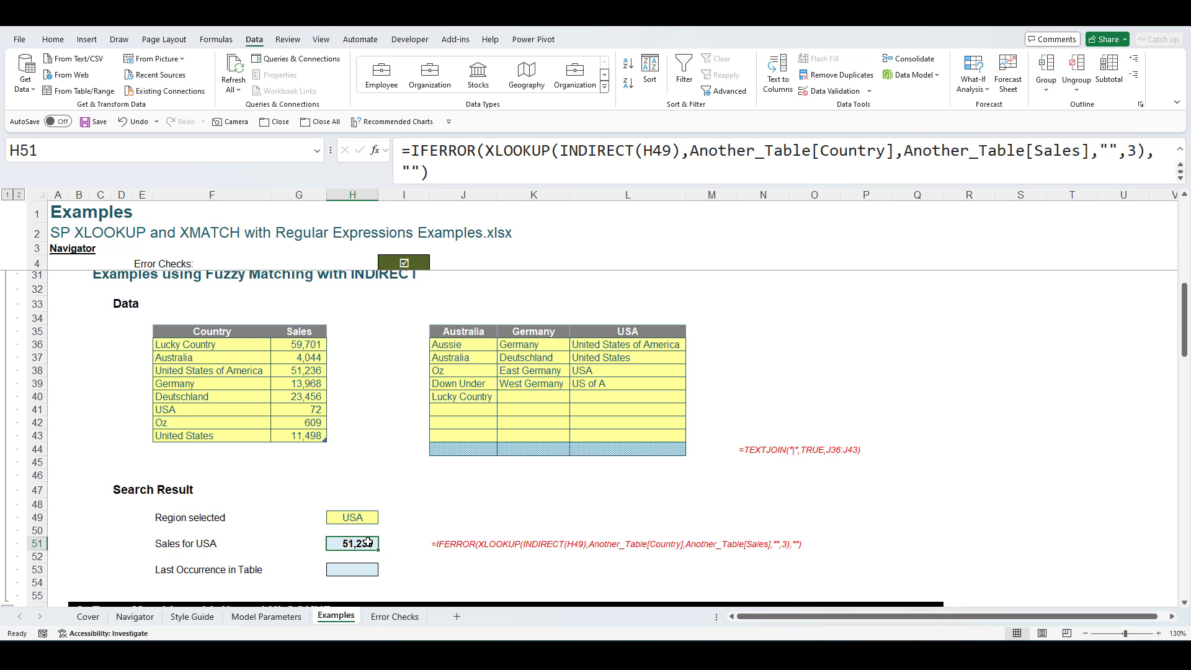
- Inspect the K44 pattern, then Trace Dependents on L44 to confirm nothing depends on it
{"action": "left_click", "coordinate": [554, 451]}
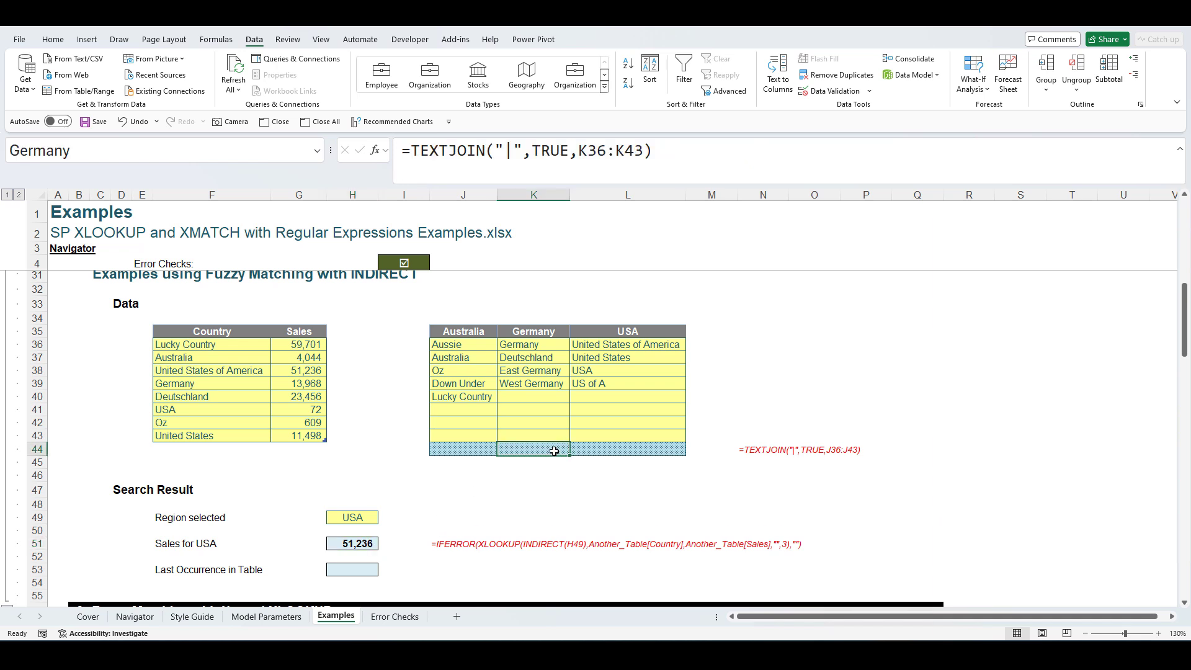
{"action": "left_click", "coordinate": [219, 40]}
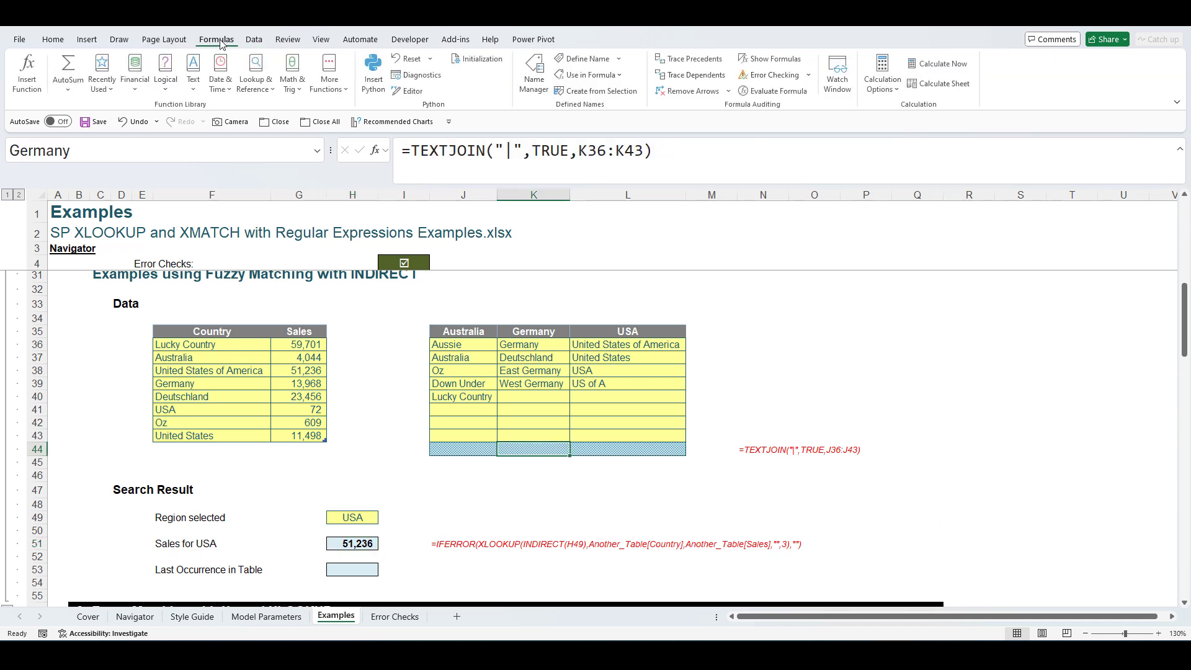
{"action": "left_click", "coordinate": [639, 448]}
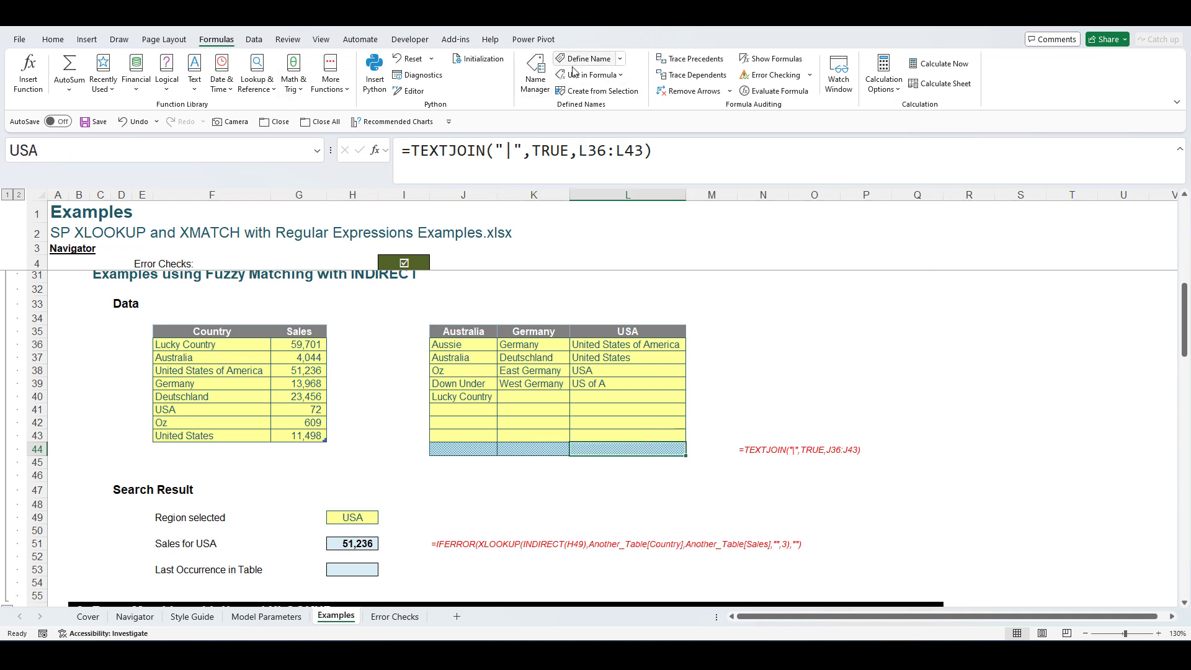
{"action": "left_click", "coordinate": [691, 74]}
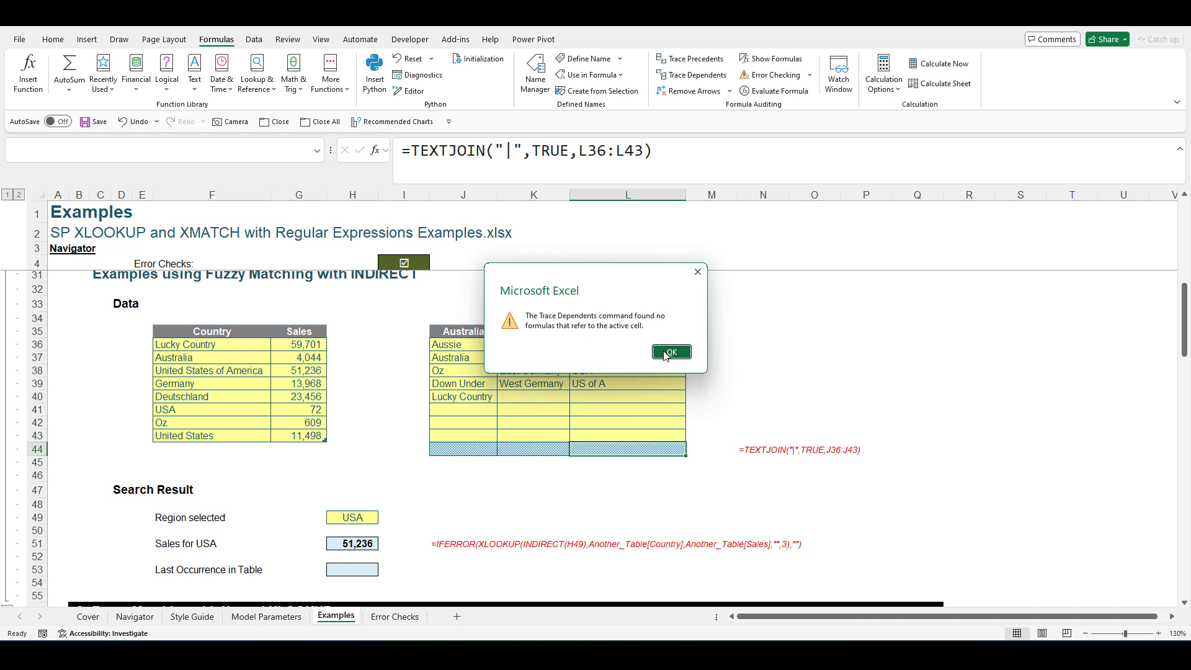
{"action": "left_click", "coordinate": [670, 352]}
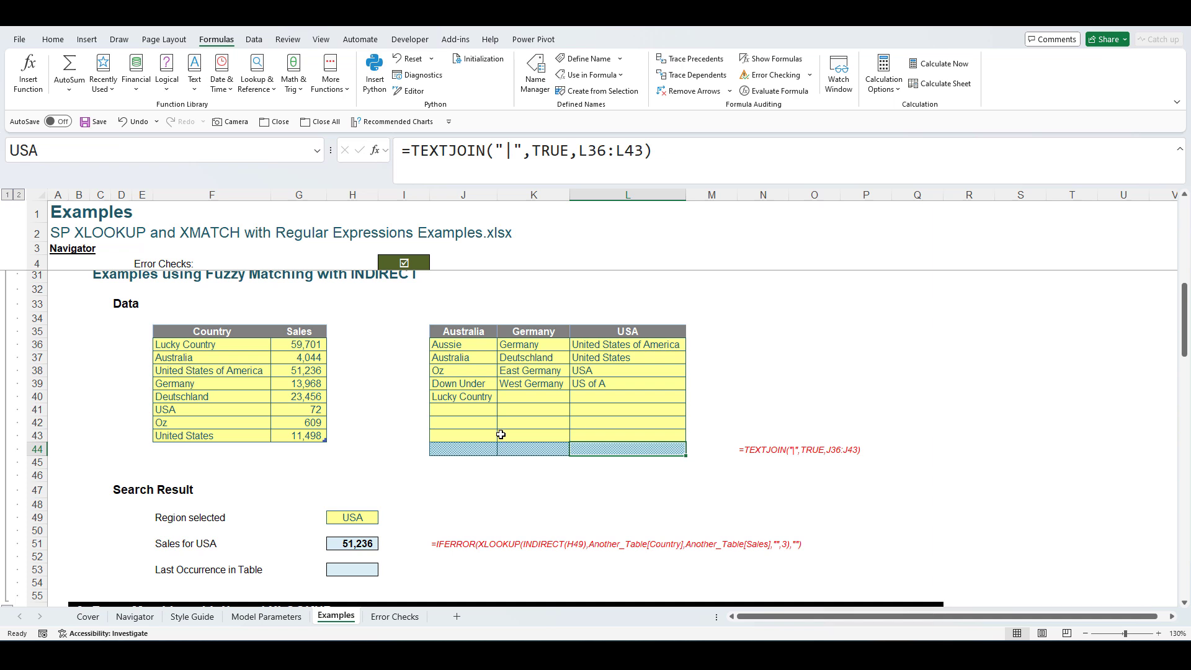
{"action": "left_click", "coordinate": [369, 572]}
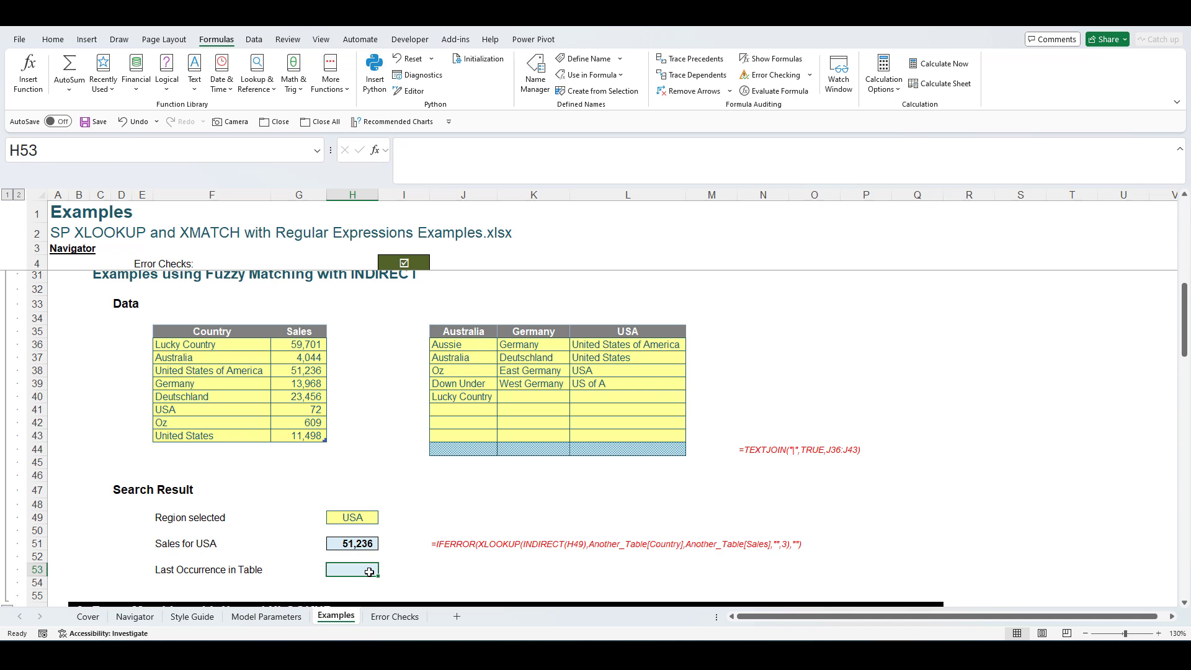
- Type H53's IFERROR(XMATCH(INDIRECT(H49),Another_Table[Country],3,-1)) last-occurrence formula
{"action": "type", "text": "="}
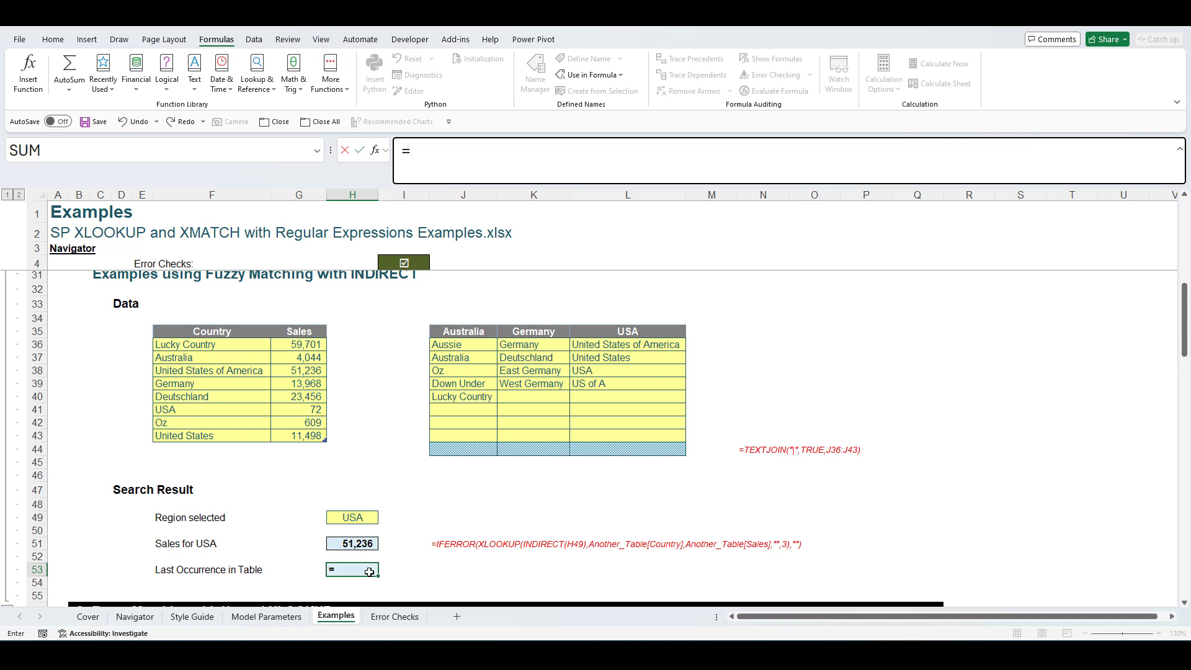
{"action": "type", "text": "ifer"}
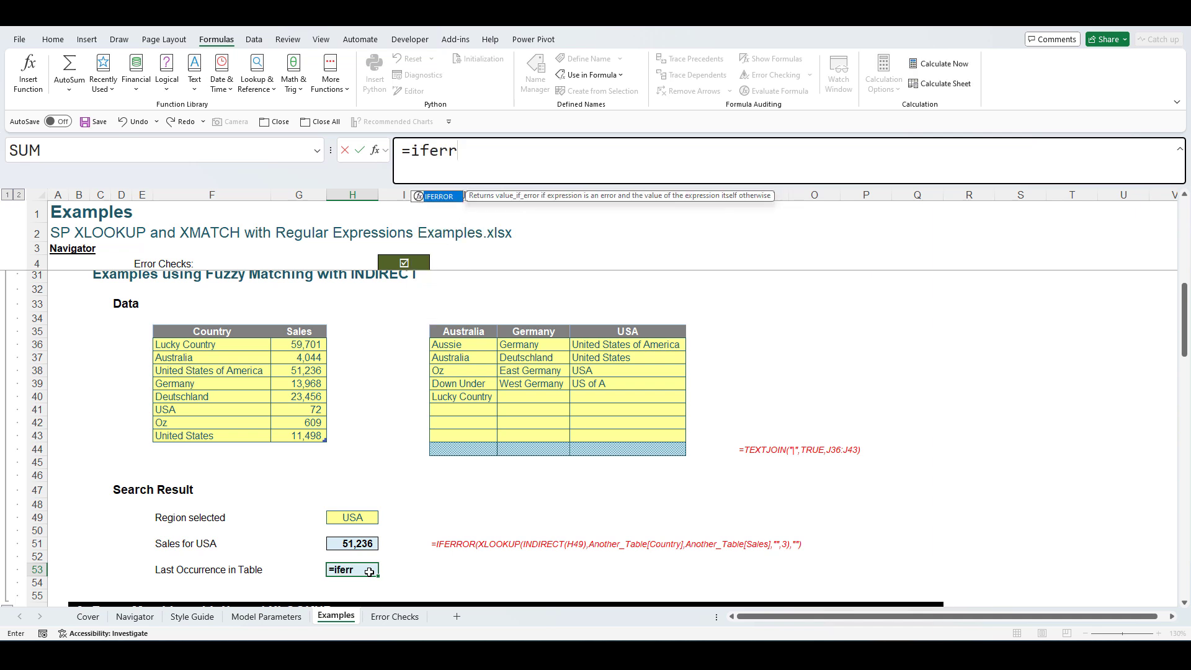
{"action": "type", "text": "r"}
{"action": "key", "text": "Tab"}
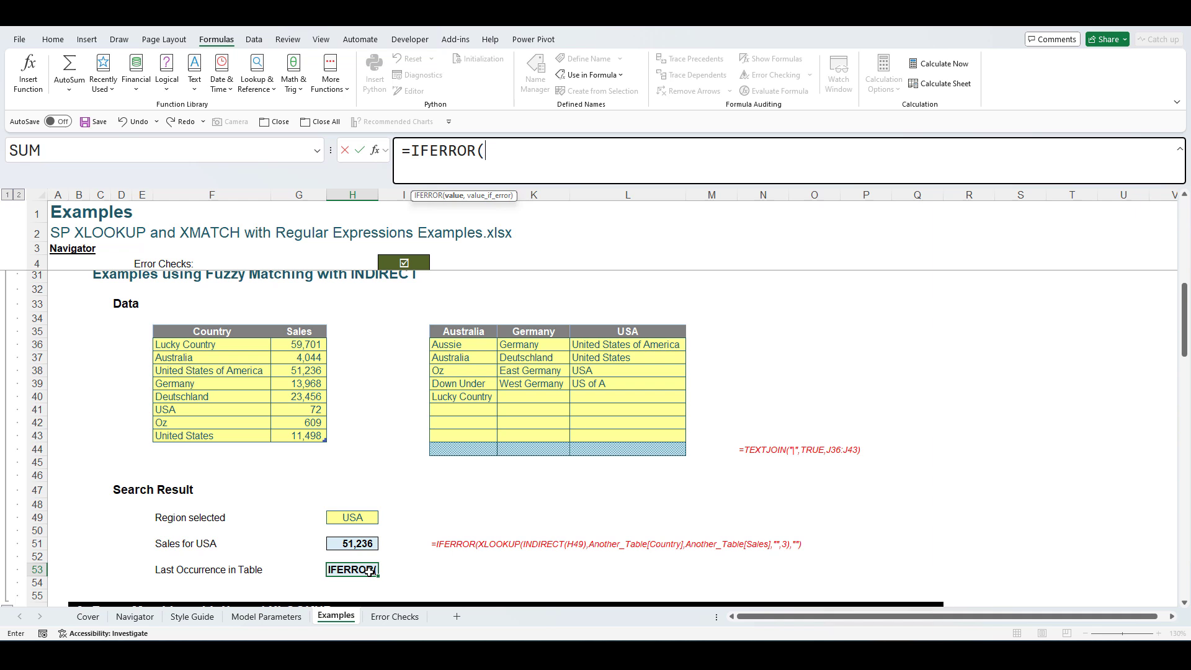
{"action": "type", "text": "xmatch"}
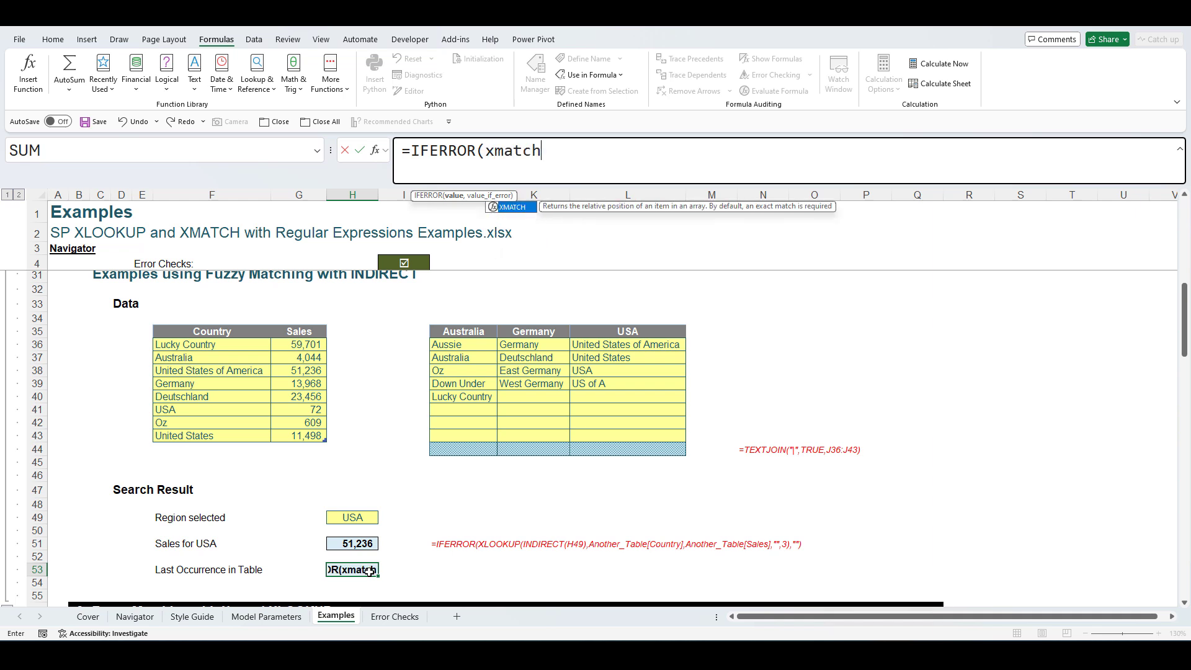
{"action": "key", "text": "Tab"}
{"action": "type", "text": "indi"}
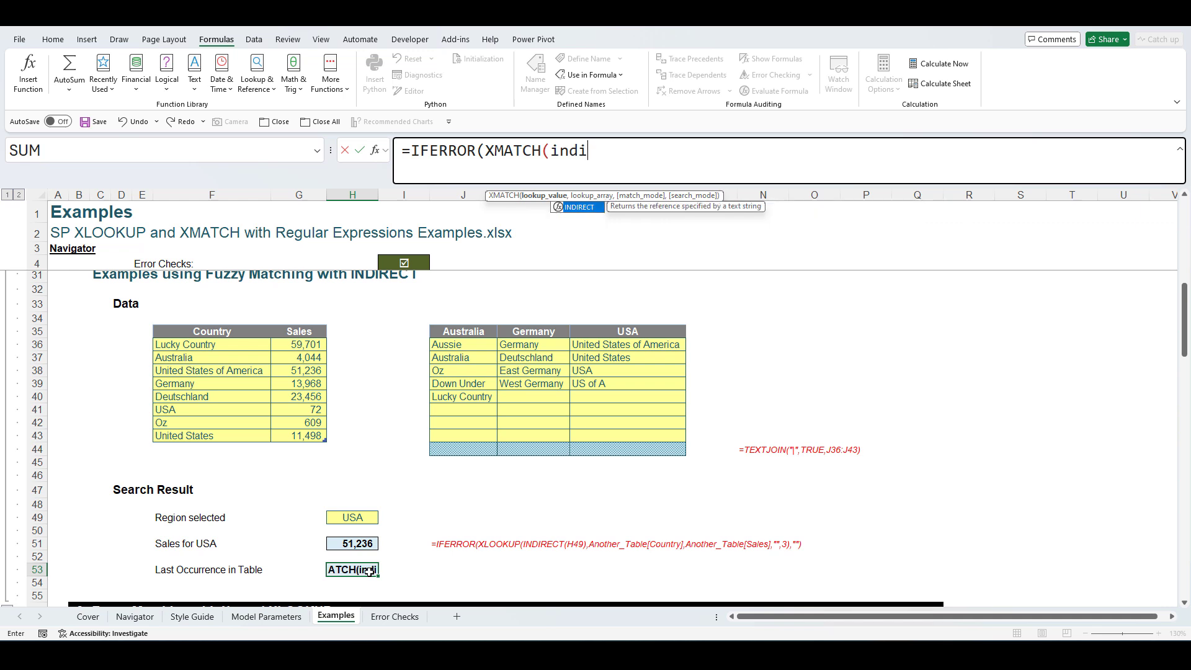
{"action": "key", "text": "Tab"}
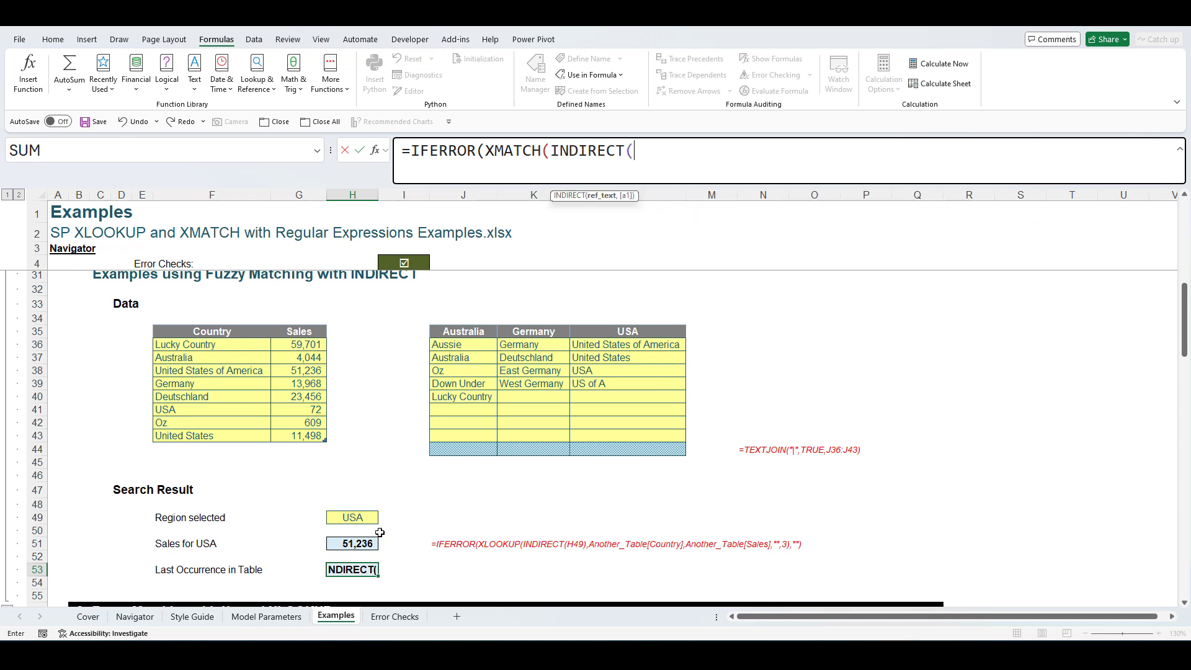
{"action": "left_click", "coordinate": [363, 516]}
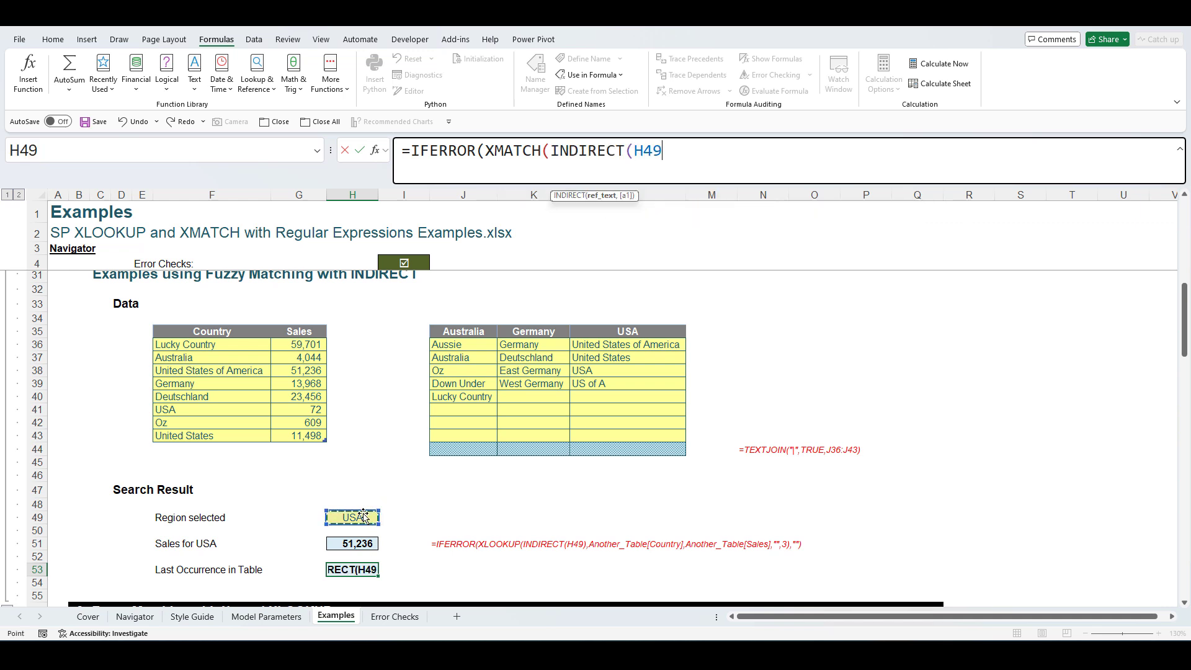
{"action": "type", "text": ")"}
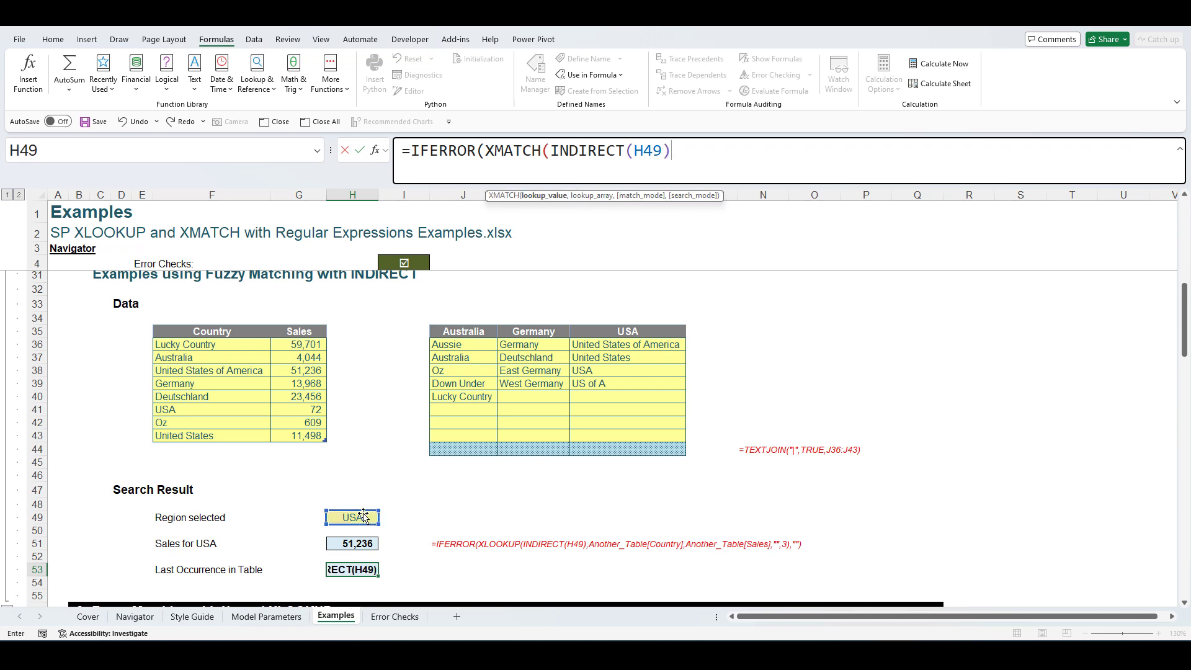
{"action": "type", "text": ","}
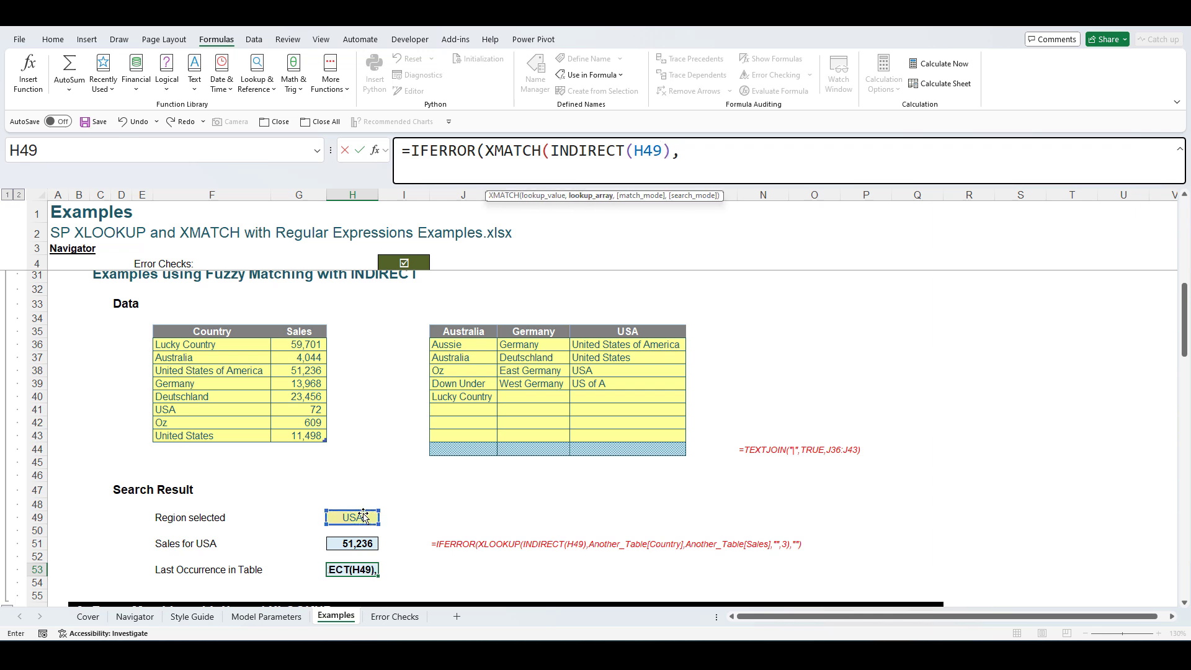
{"action": "left_click_drag", "start_coordinate": [248, 347], "coordinate": [235, 432]}
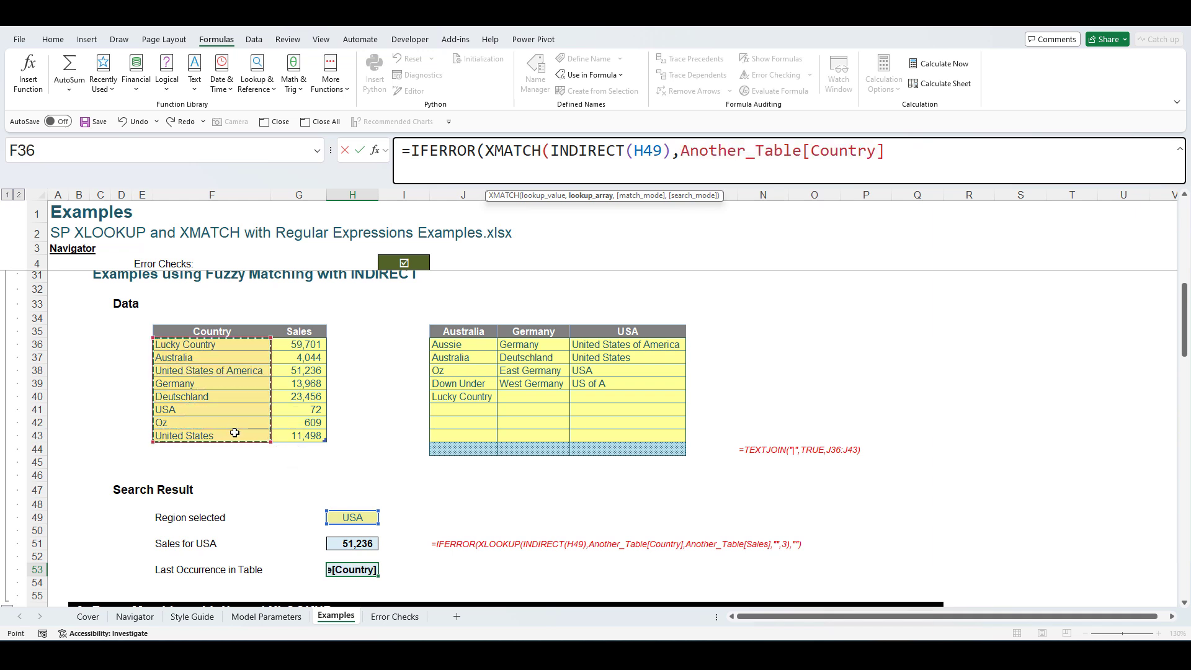
{"action": "type", "text": ","}
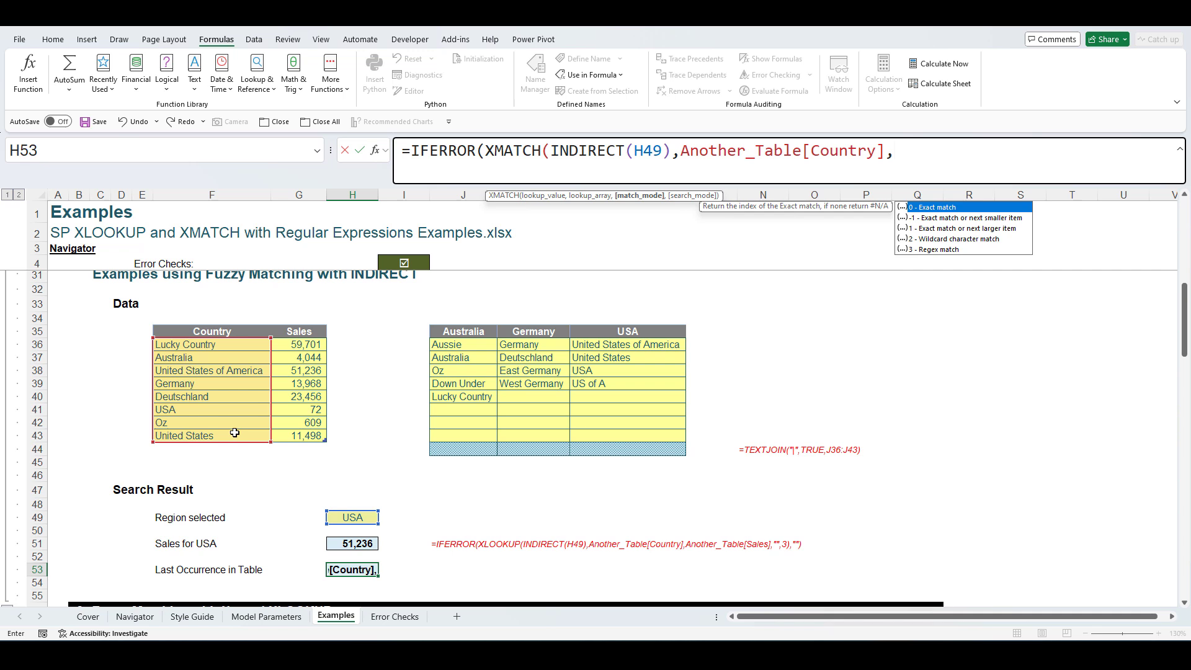
{"action": "type", "text": "3,"}
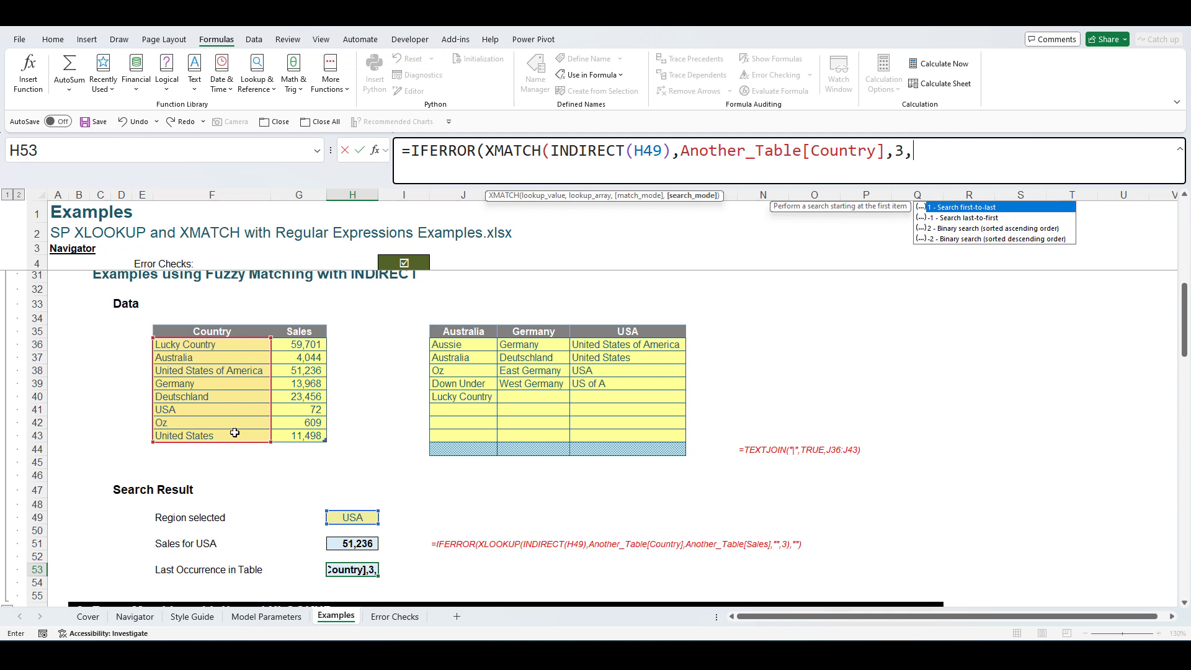
{"action": "type", "text": "-1"}
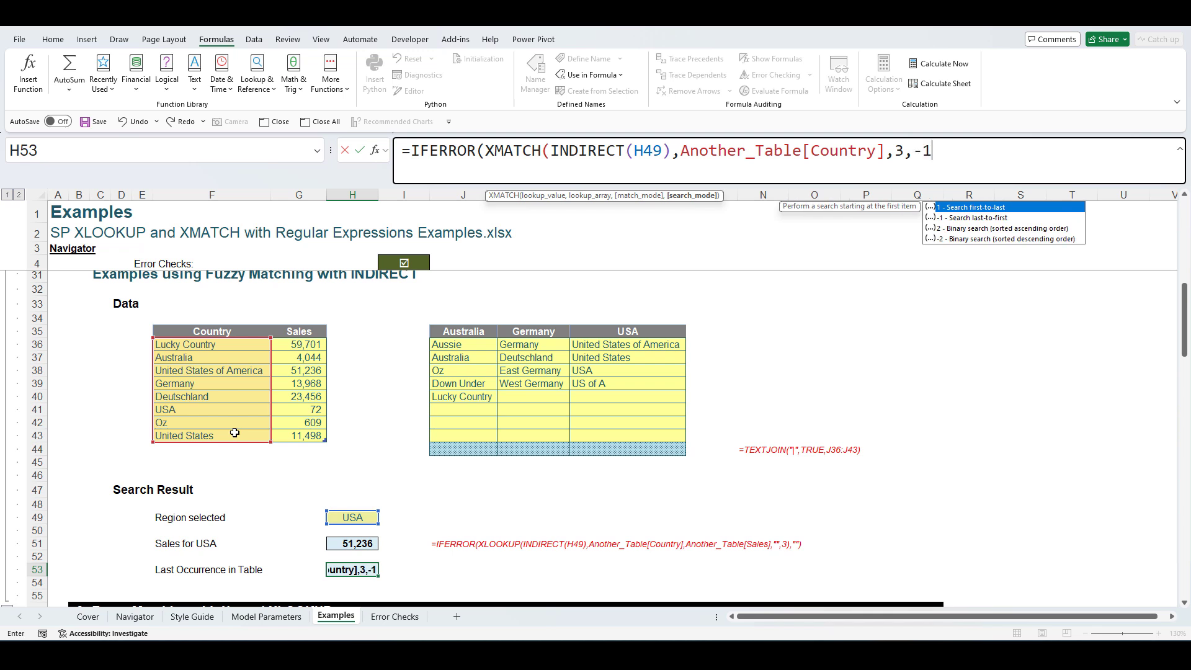
{"action": "type", "text": ")"}
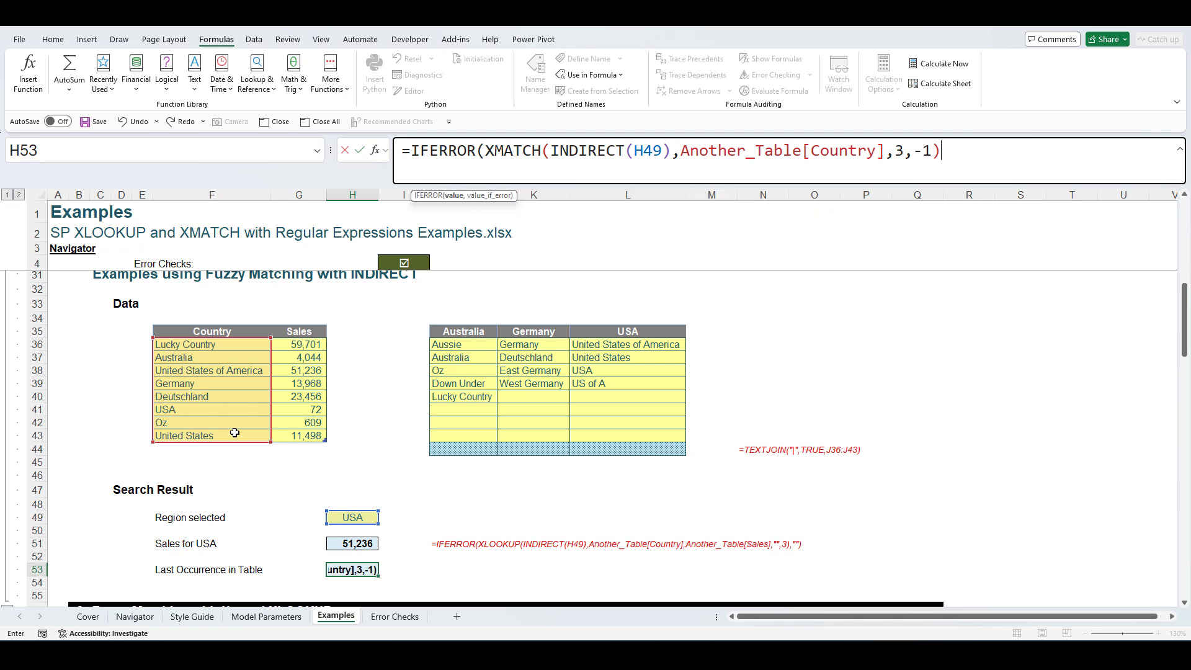
{"action": "type", "text": ",\"\")"}
{"action": "key", "text": "Return"}
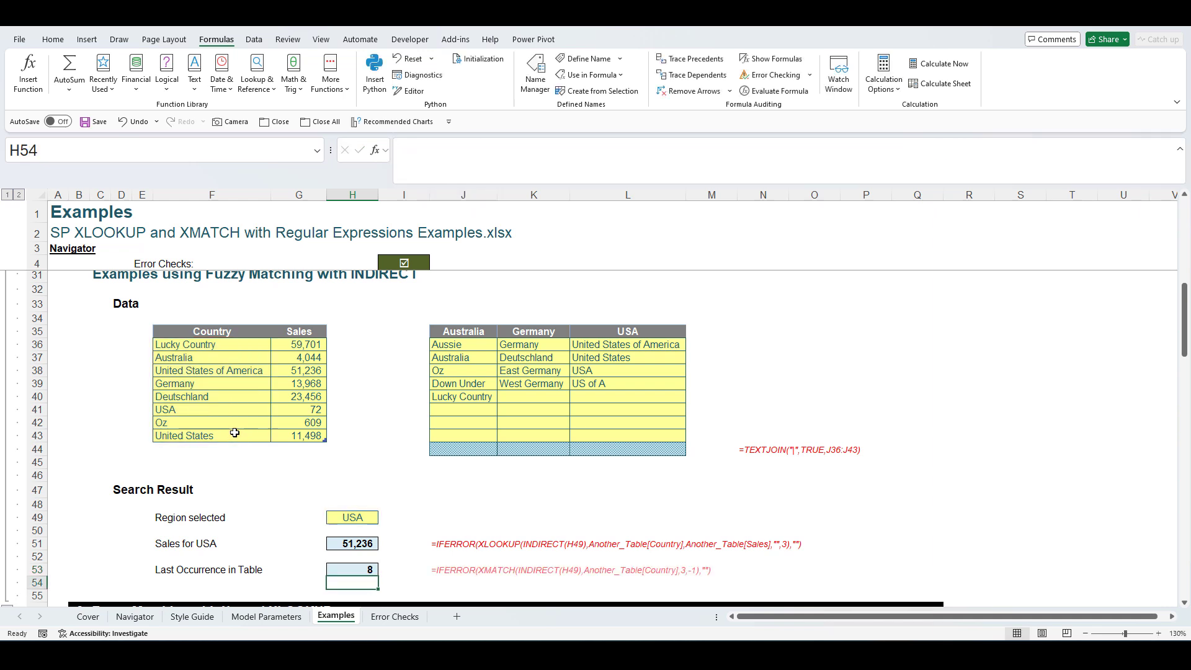
{"action": "left_click", "coordinate": [226, 347]}
{"action": "key", "text": "Down"}
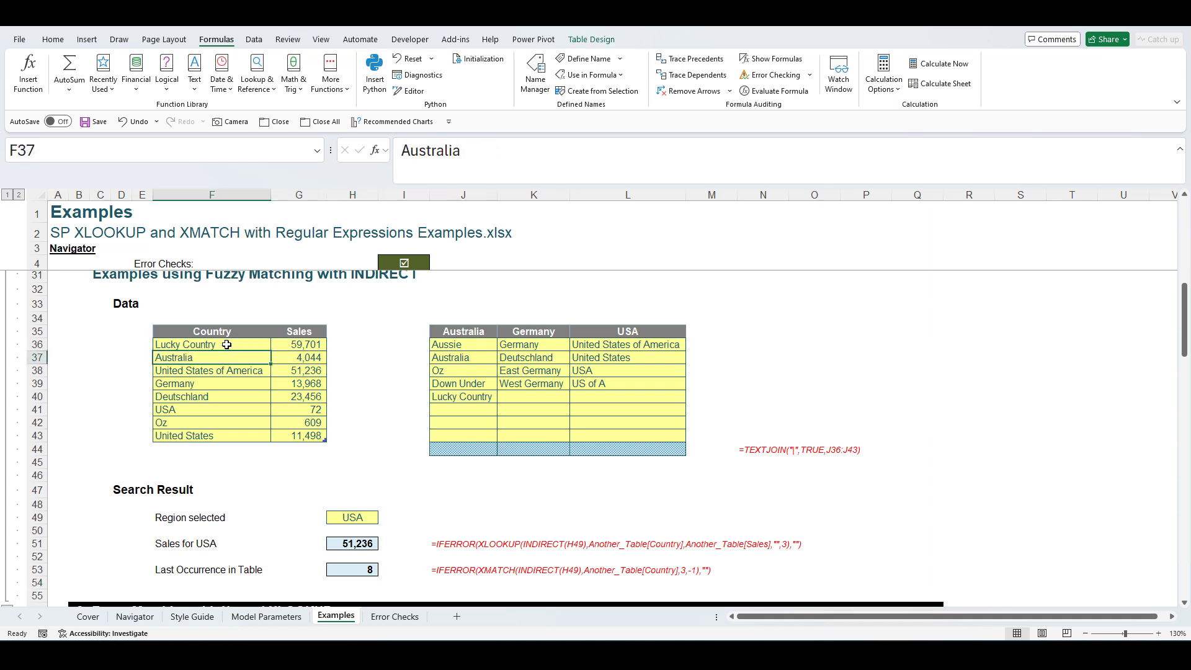
{"action": "key", "text": "Down"}
{"action": "key", "text": "Down"}
{"action": "key", "text": "Down"}
{"action": "key", "text": "Down"}
{"action": "key", "text": "Down"}
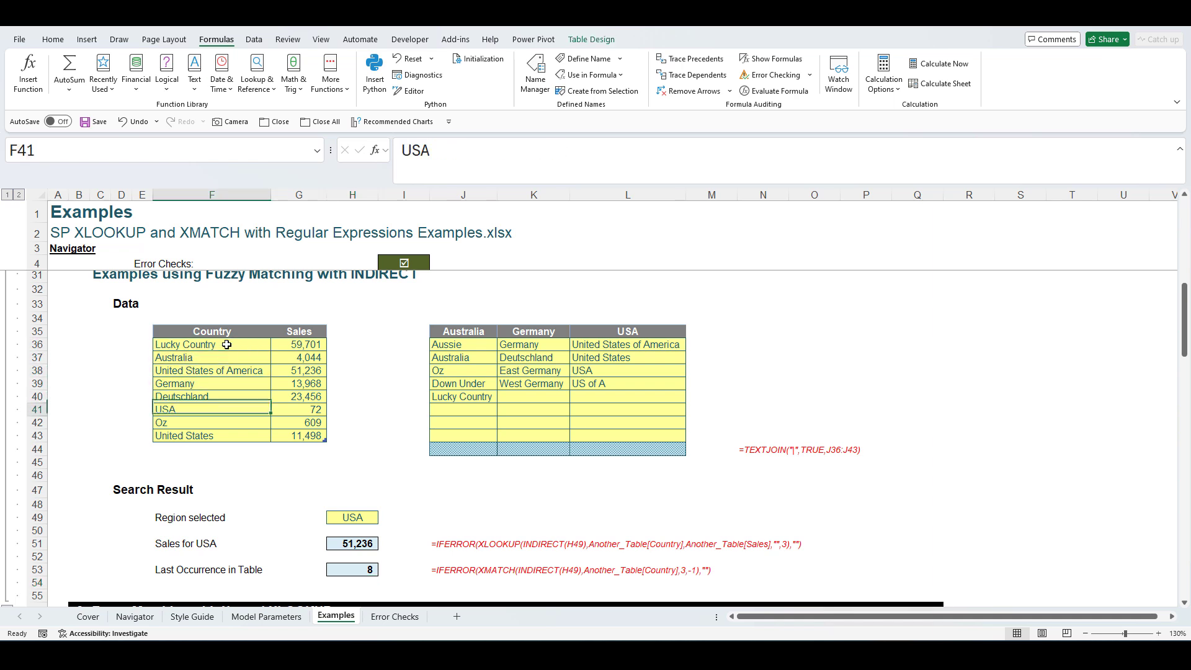
{"action": "key", "text": "Down"}
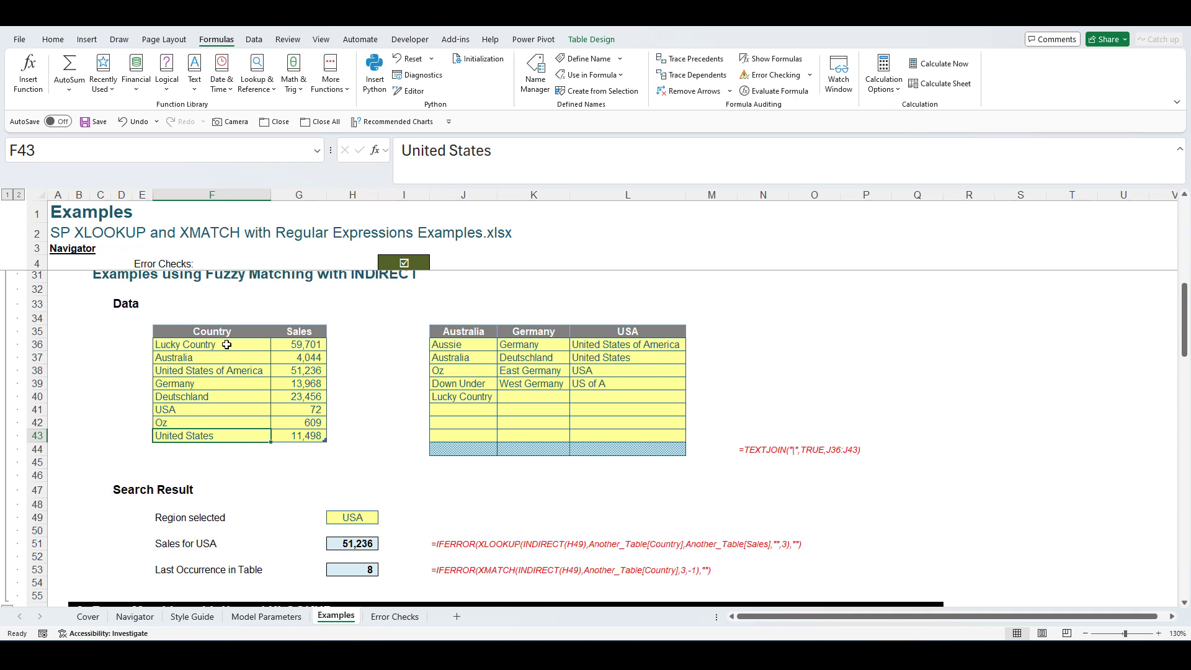
{"action": "left_click", "coordinate": [357, 544]}
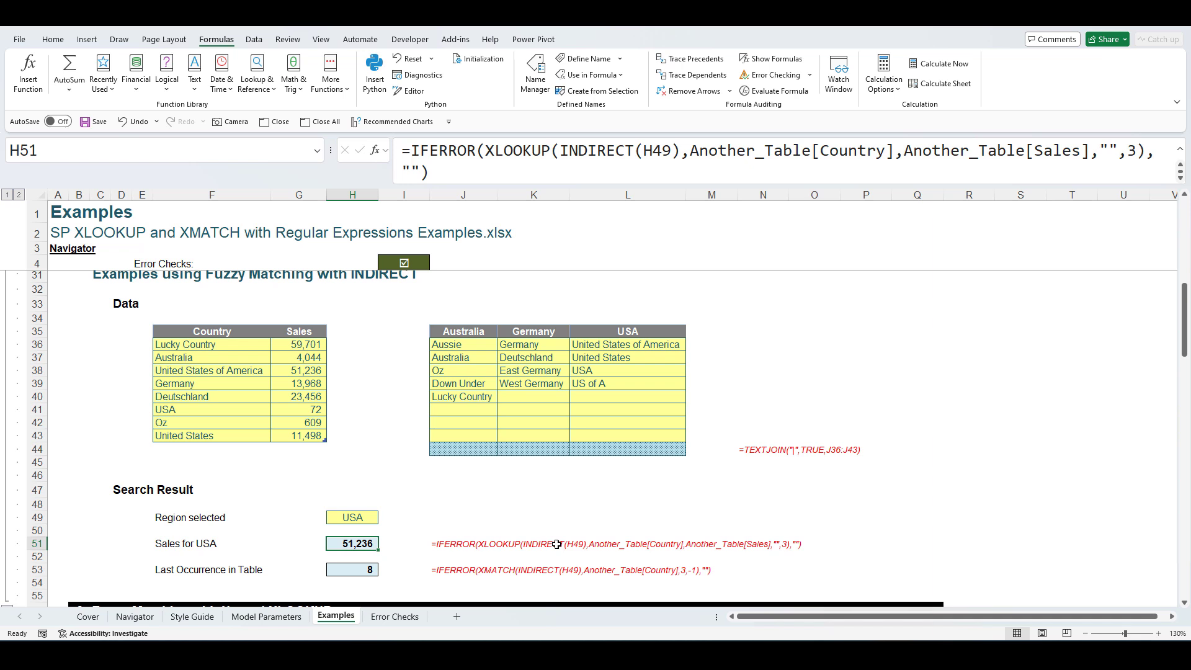
- Scroll down and check the United States of America entry's sales of 51,236
{"action": "scroll", "coordinate": [380, 501], "scroll_direction": "down", "scroll_amount": 6}
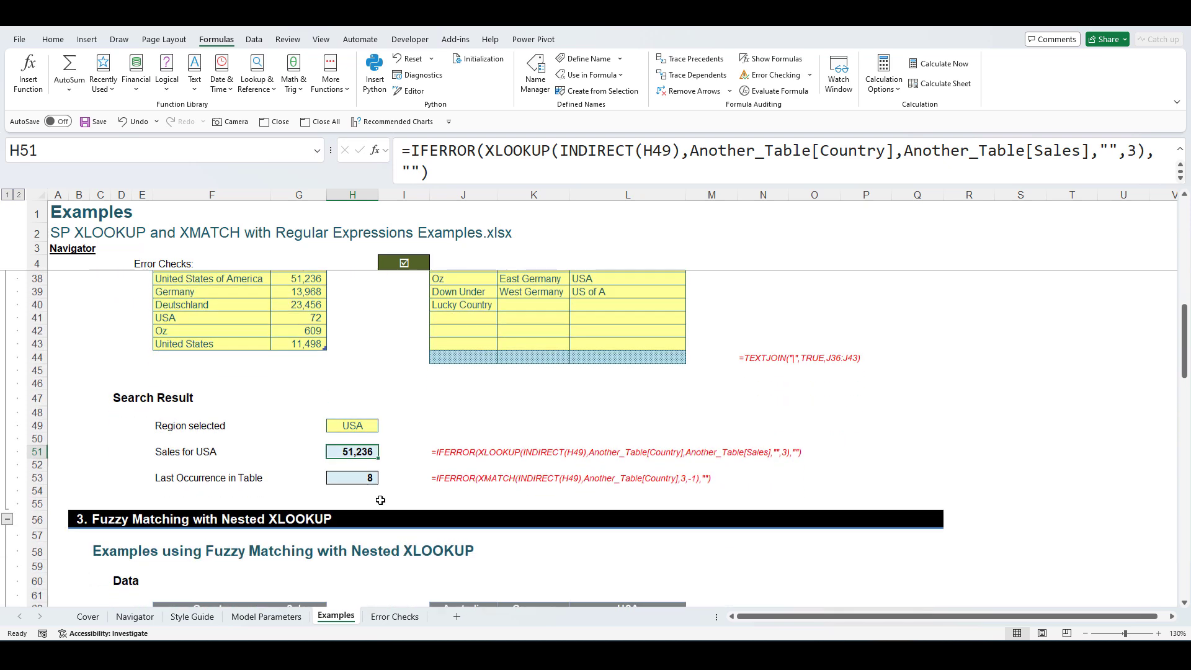
{"action": "scroll", "coordinate": [380, 502], "scroll_direction": "down", "scroll_amount": 2}
{"action": "left_click", "coordinate": [222, 462]}
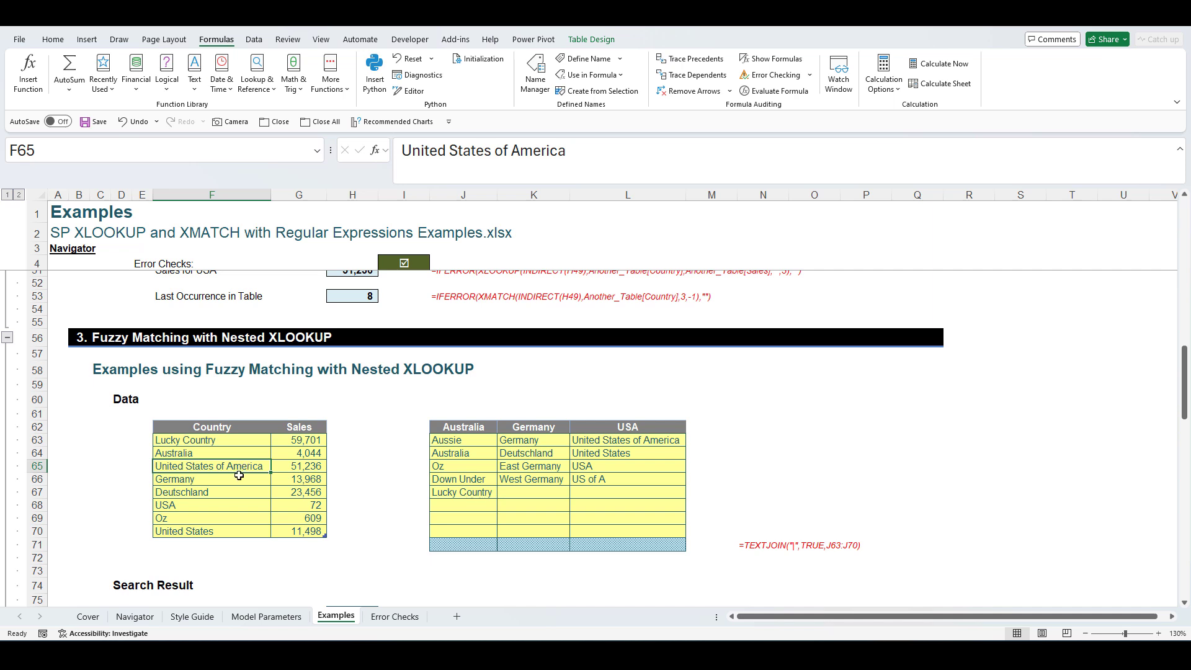
{"action": "left_click", "coordinate": [296, 471]}
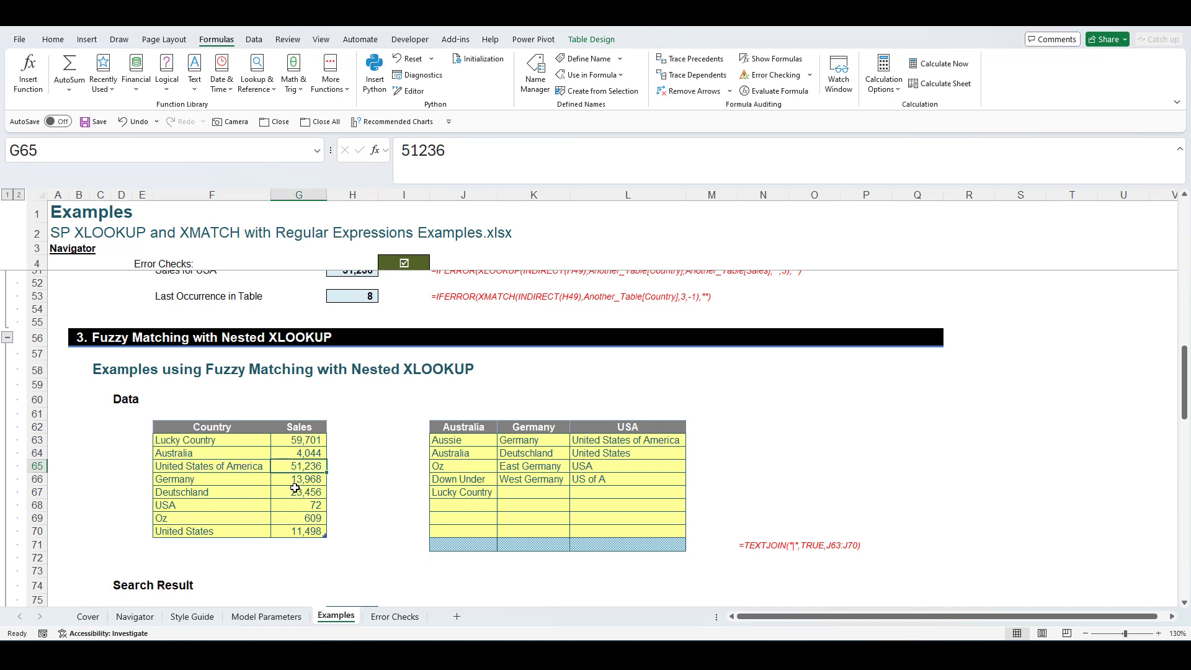
- Inspect the TEXTJOIN formulas under Australia, Germany and USA, and the Region selected value USA
{"action": "scroll", "coordinate": [319, 490], "scroll_direction": "down", "scroll_amount": 1}
{"action": "scroll", "coordinate": [287, 322], "scroll_direction": "up", "scroll_amount": 1}
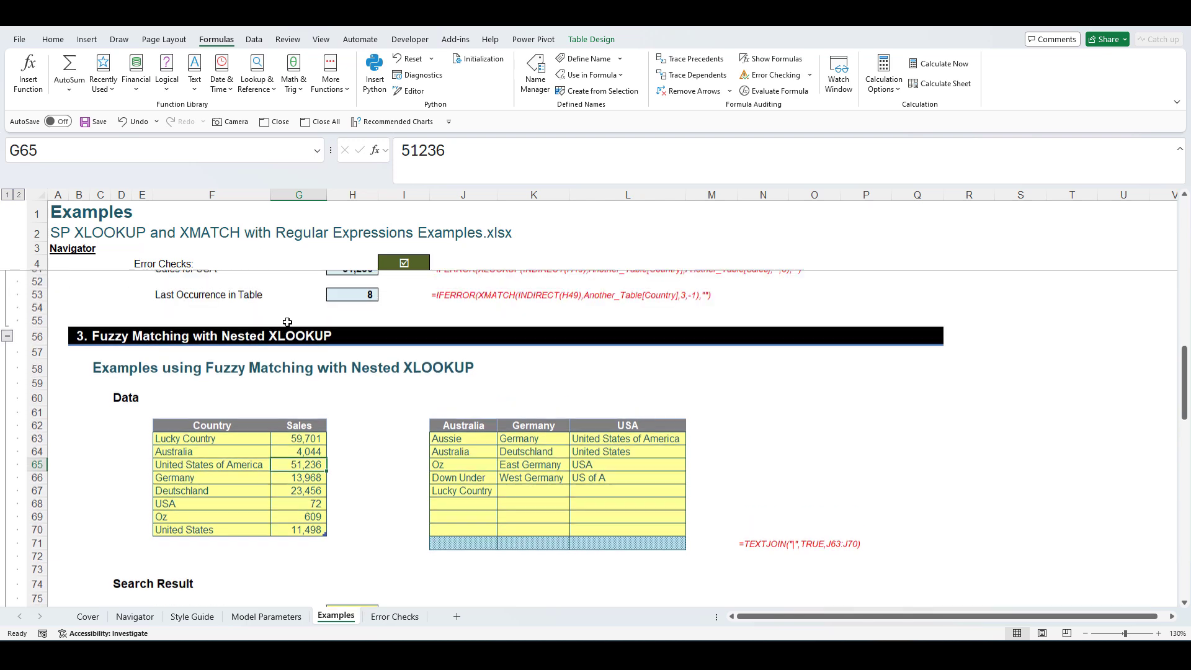
{"action": "scroll", "coordinate": [288, 322], "scroll_direction": "down", "scroll_amount": 1}
{"action": "scroll", "coordinate": [279, 350], "scroll_direction": "down", "scroll_amount": 2}
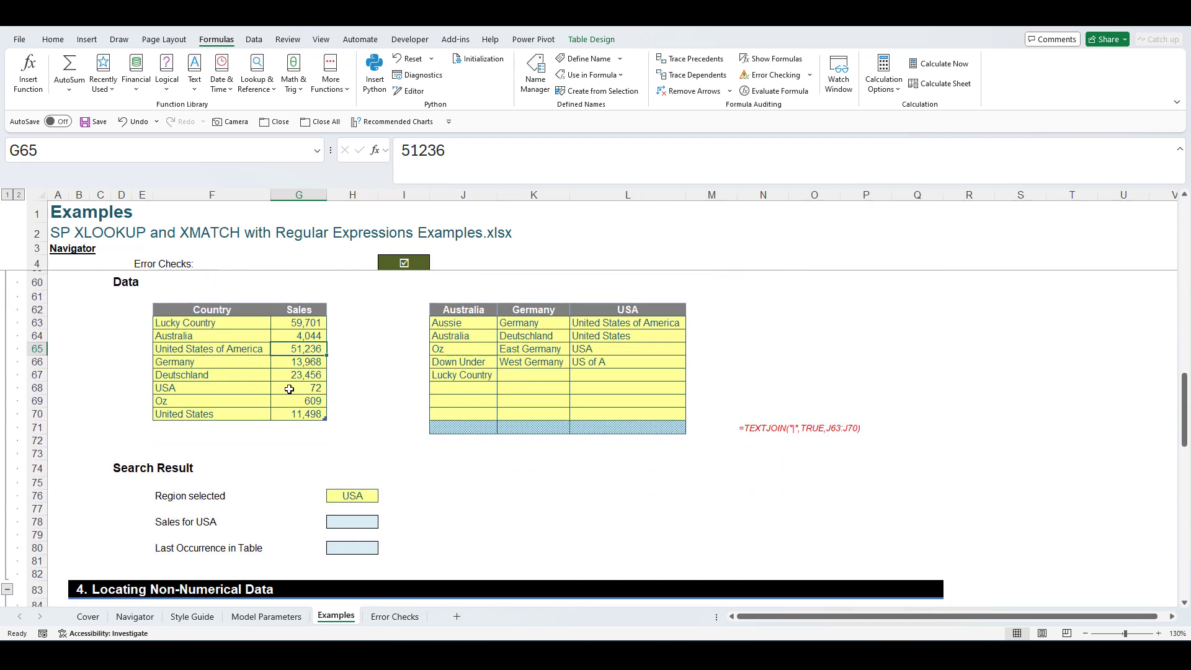
{"action": "left_click", "coordinate": [476, 428]}
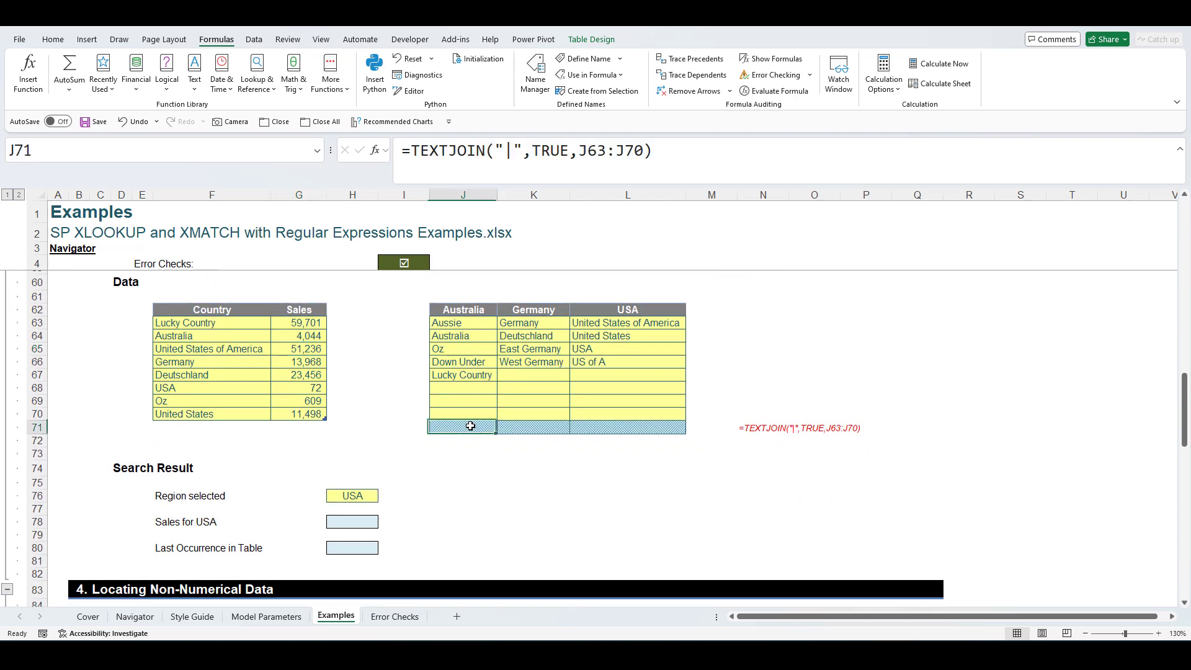
{"action": "left_click", "coordinate": [528, 428]}
{"action": "left_click", "coordinate": [623, 428]}
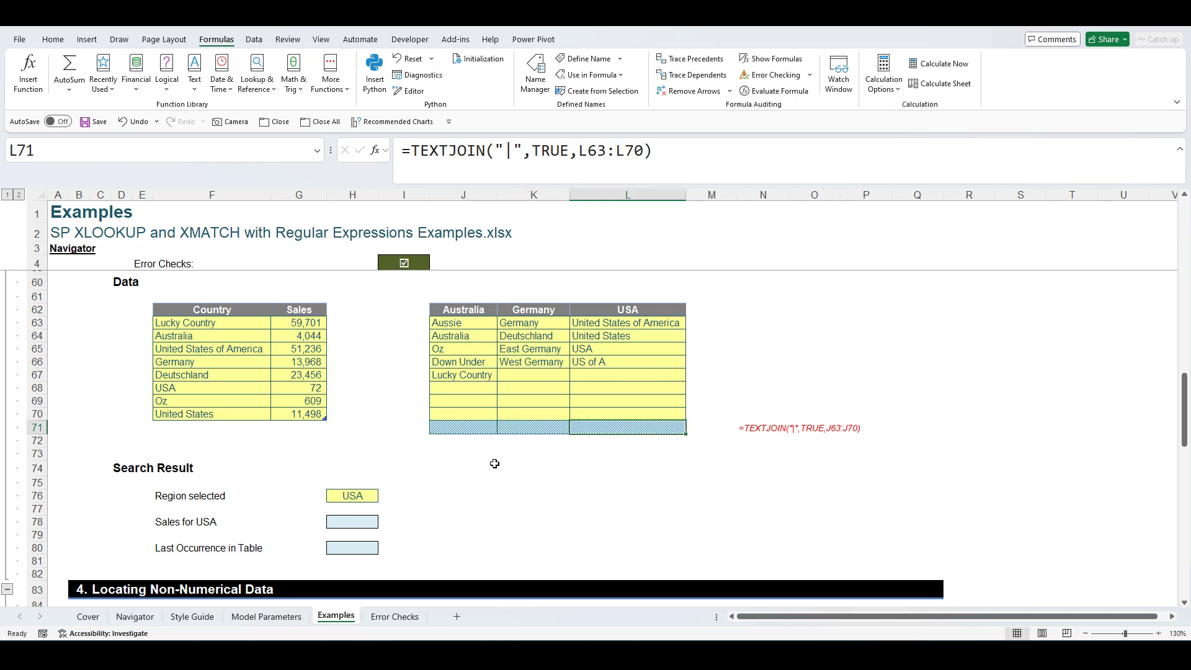
{"action": "left_click", "coordinate": [368, 495]}
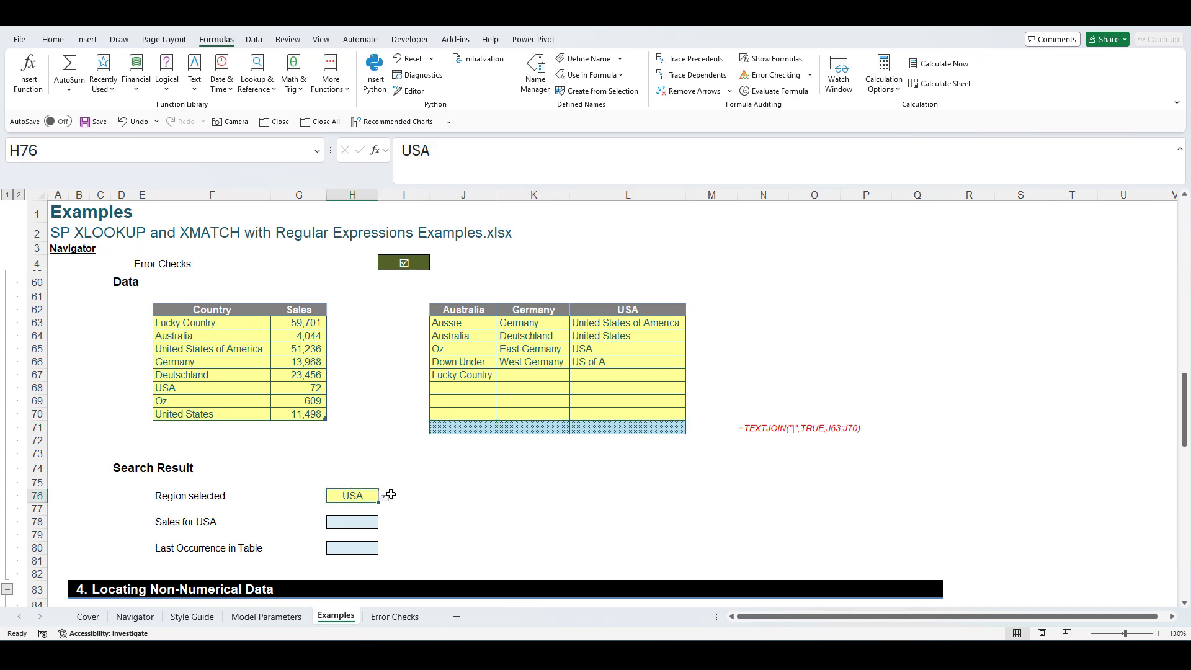
- Select H78, the empty Sales for USA result cell
{"action": "scroll", "coordinate": [434, 403], "scroll_direction": "up", "scroll_amount": 7}
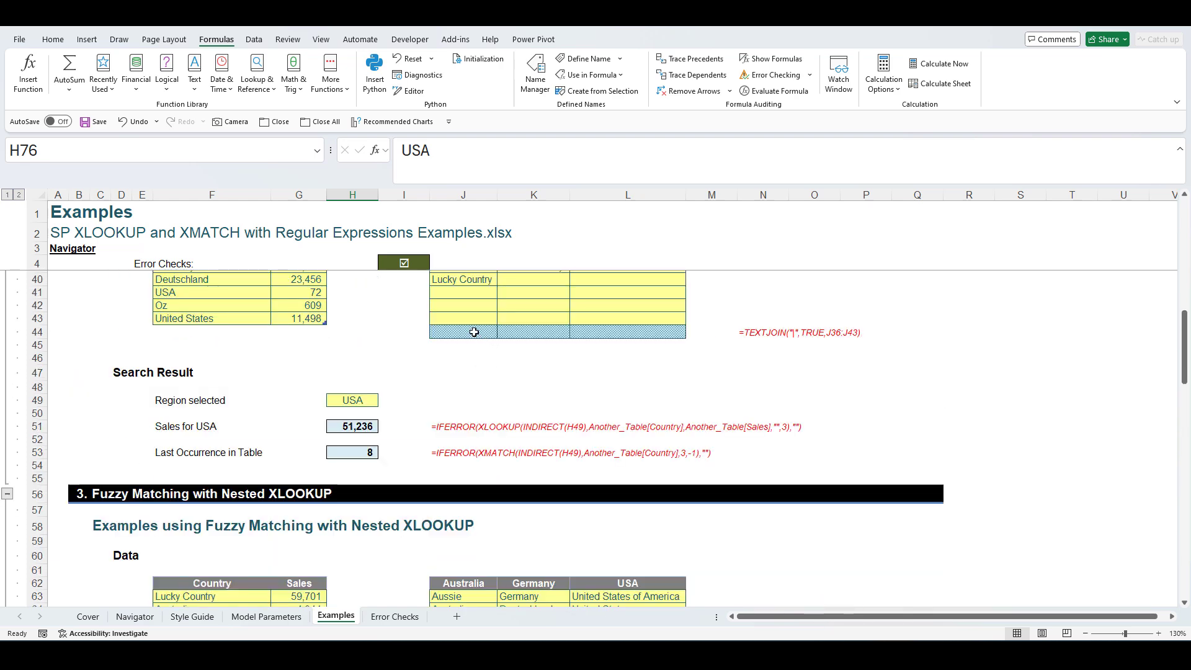
{"action": "scroll", "coordinate": [474, 333], "scroll_direction": "up", "scroll_amount": 2}
{"action": "scroll", "coordinate": [474, 333], "scroll_direction": "down", "scroll_amount": 6}
{"action": "left_click_drag", "start_coordinate": [471, 442], "coordinate": [629, 532]}
{"action": "scroll", "coordinate": [549, 420], "scroll_direction": "up", "scroll_amount": 5}
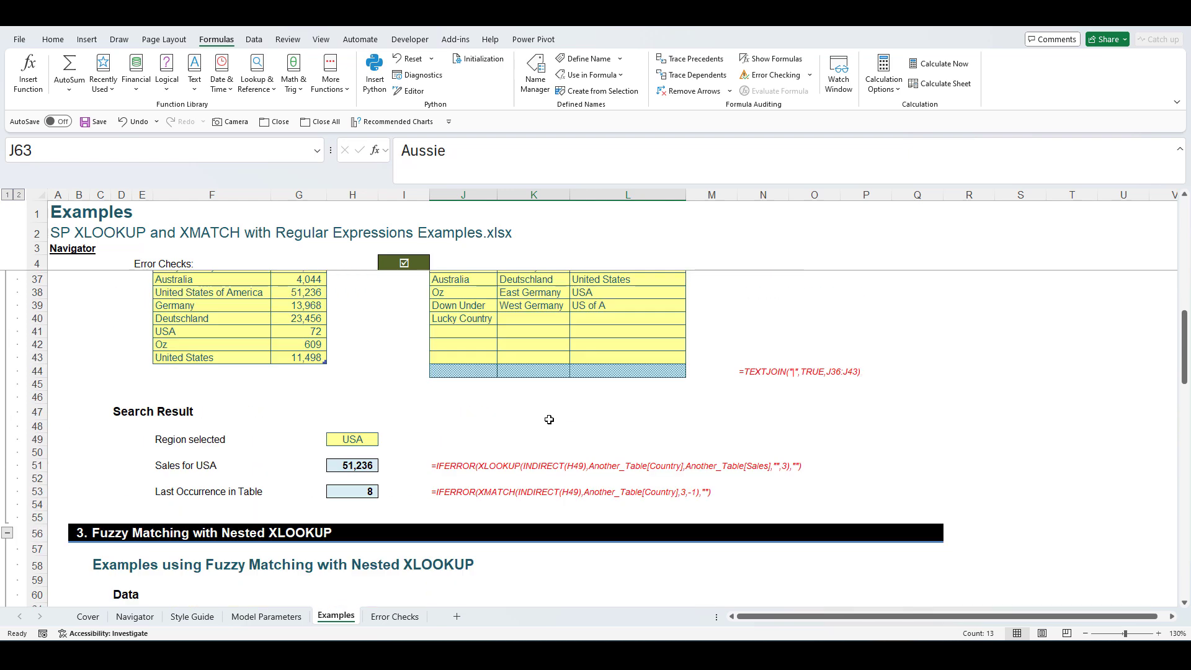
{"action": "scroll", "coordinate": [546, 419], "scroll_direction": "up", "scroll_amount": 3}
{"action": "scroll", "coordinate": [496, 452], "scroll_direction": "down", "scroll_amount": 5}
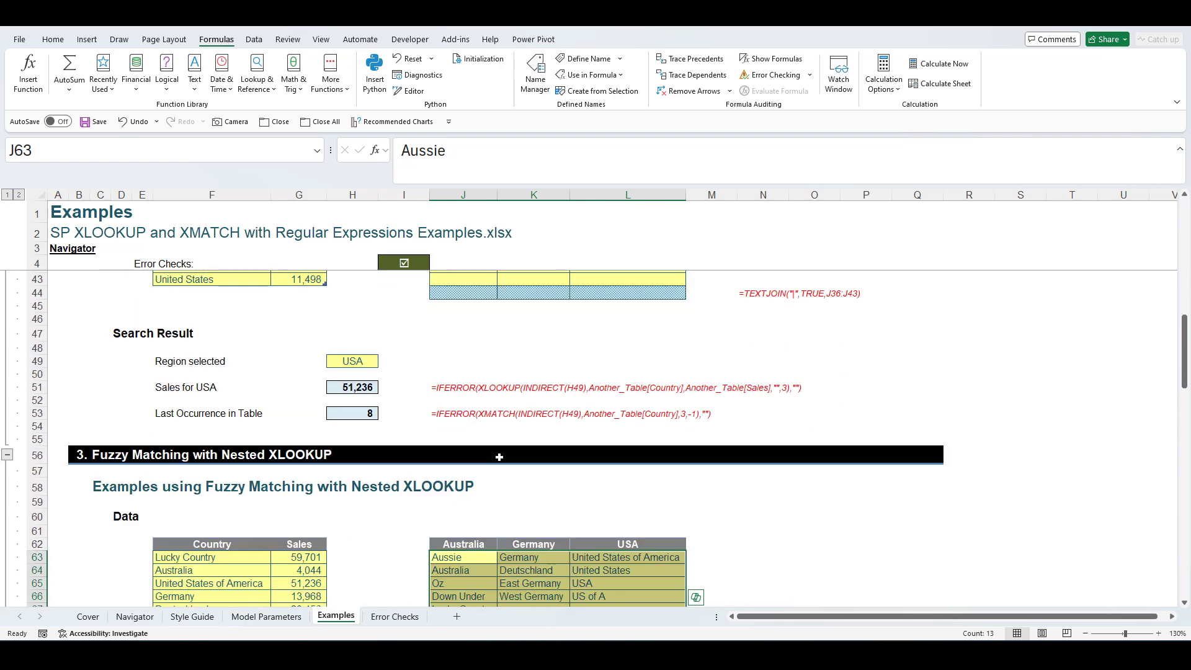
{"action": "scroll", "coordinate": [496, 456], "scroll_direction": "down", "scroll_amount": 7}
{"action": "left_click", "coordinate": [364, 443]}
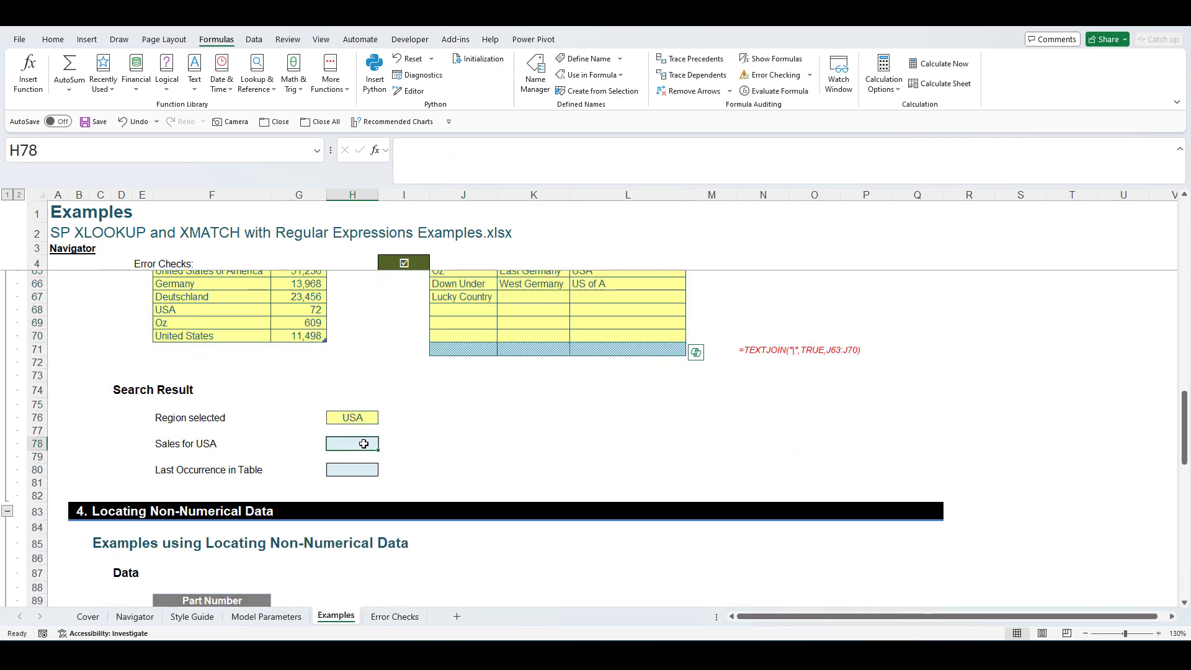
{"action": "scroll", "coordinate": [362, 444], "scroll_direction": "up", "scroll_amount": 2}
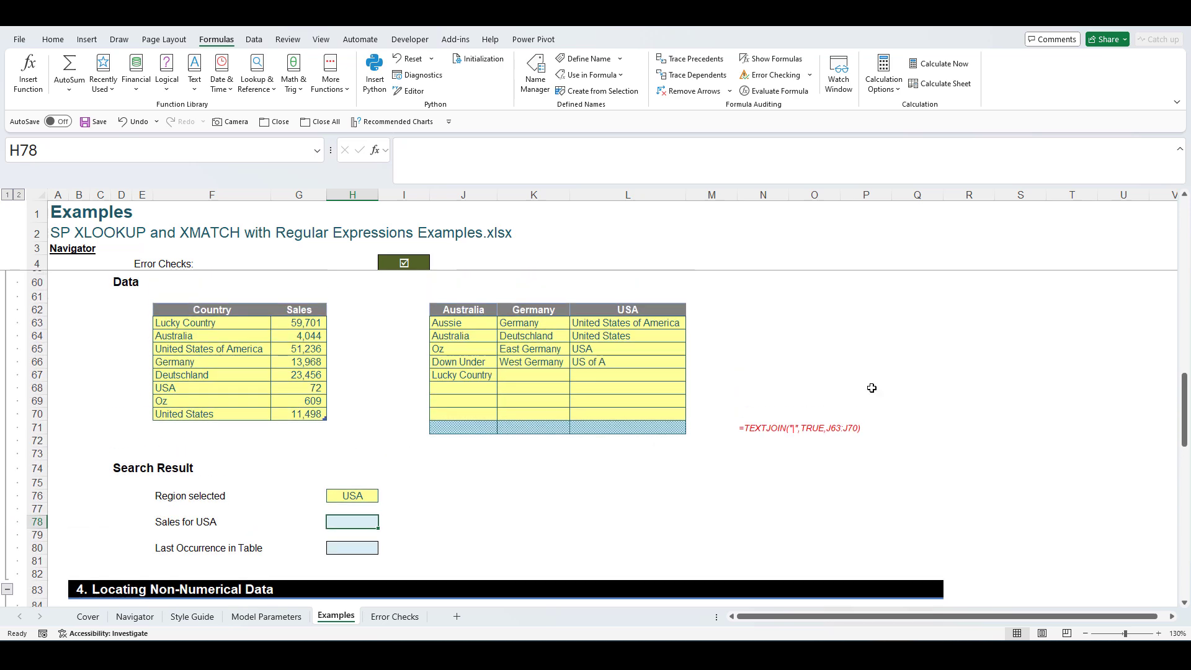
{"action": "left_click_drag", "start_coordinate": [1183, 387], "coordinate": [1184, 378]}
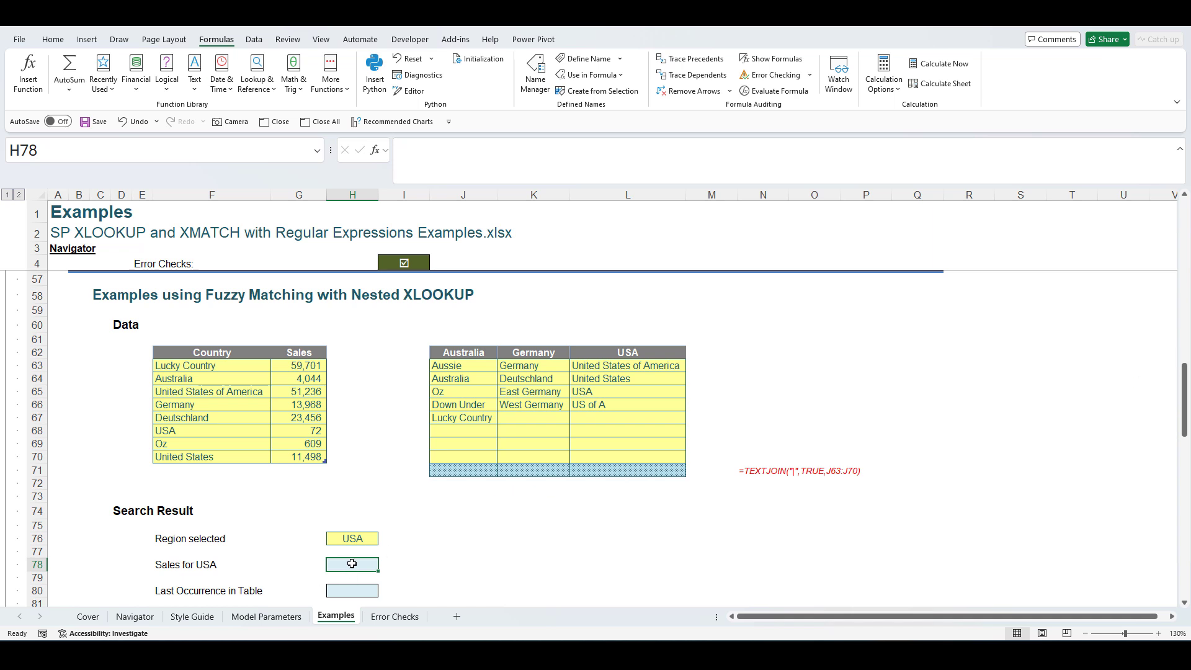
- Start H78 with =IFERROR(XLOOKUP(XLOOKUP( using autocomplete
{"action": "type", "text": "=i"}
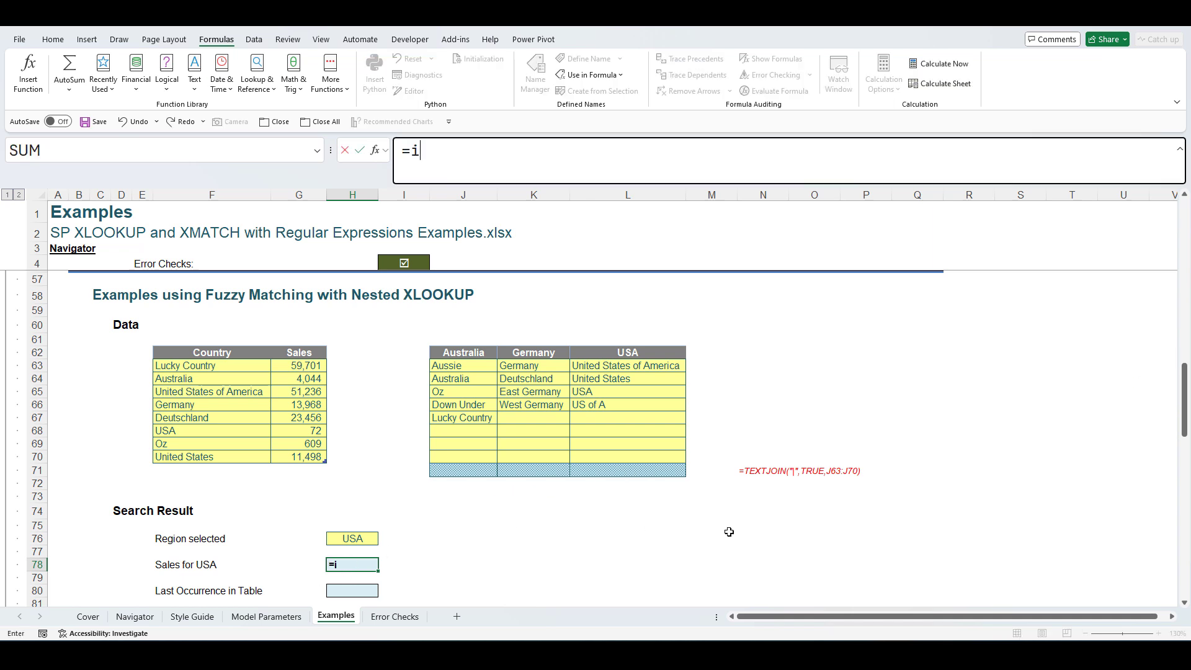
{"action": "type", "text": "ferr"}
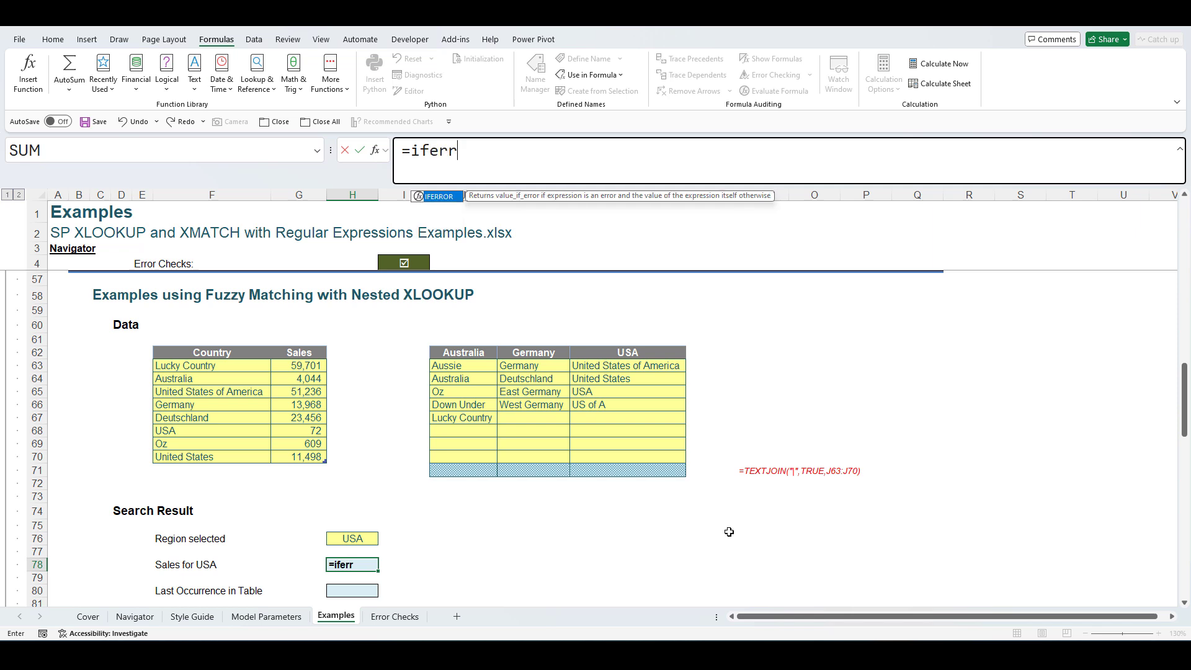
{"action": "key", "text": "Tab"}
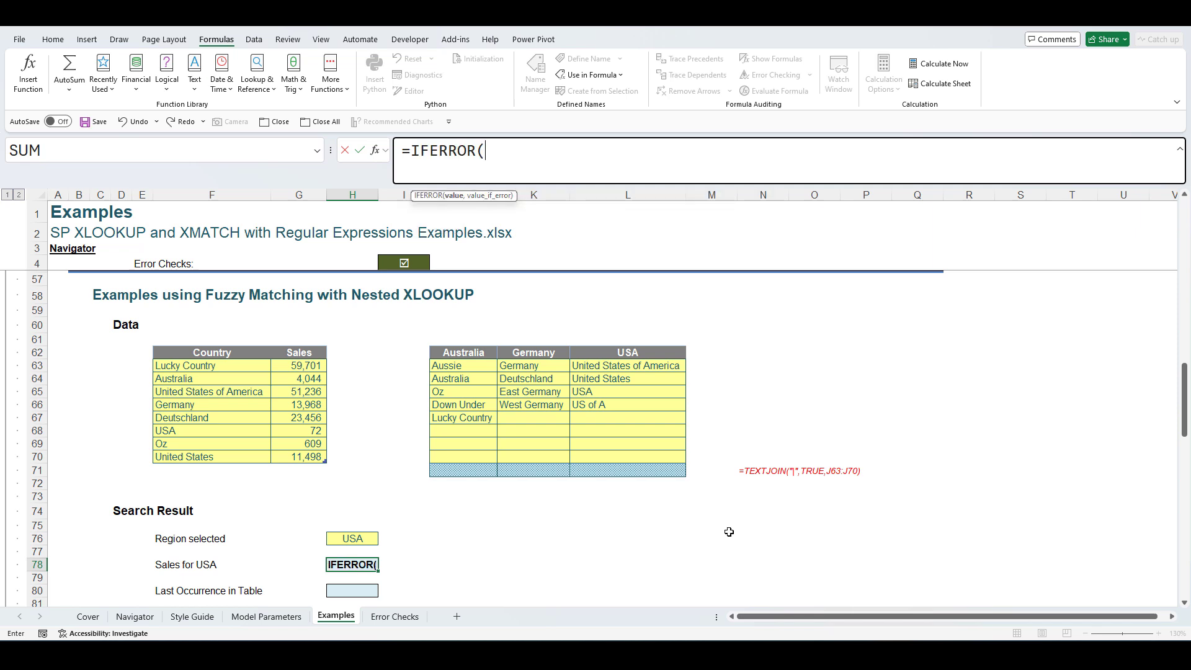
{"action": "type", "text": "xloo"}
{"action": "key", "text": "Tab"}
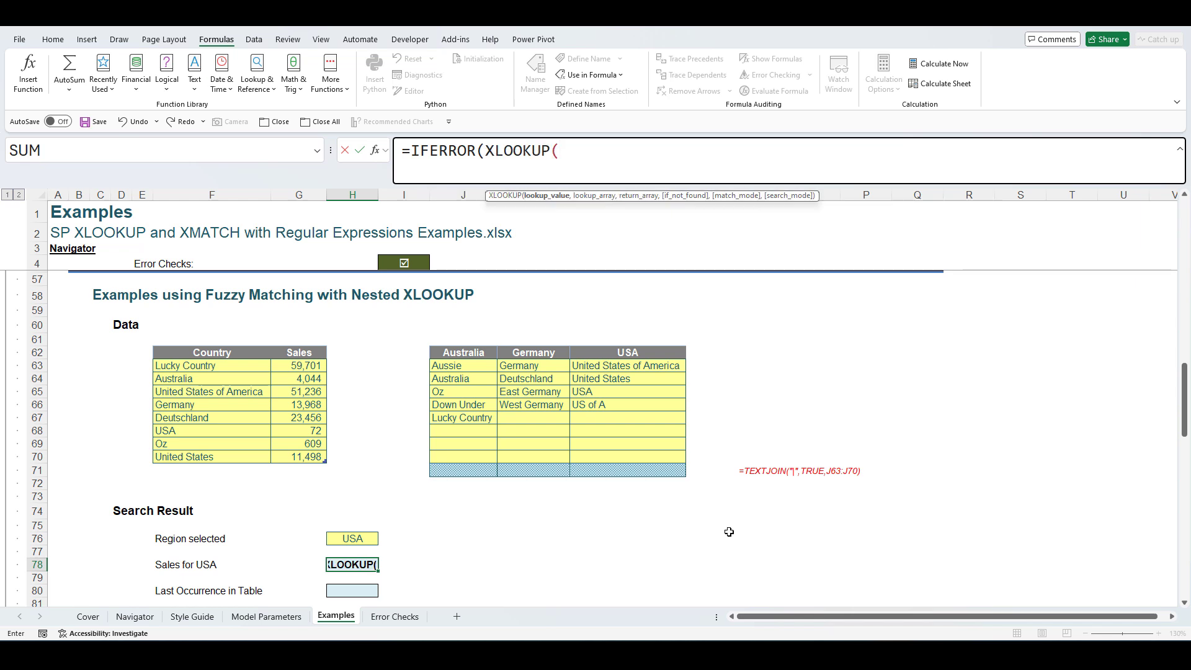
{"action": "type", "text": "xloo"}
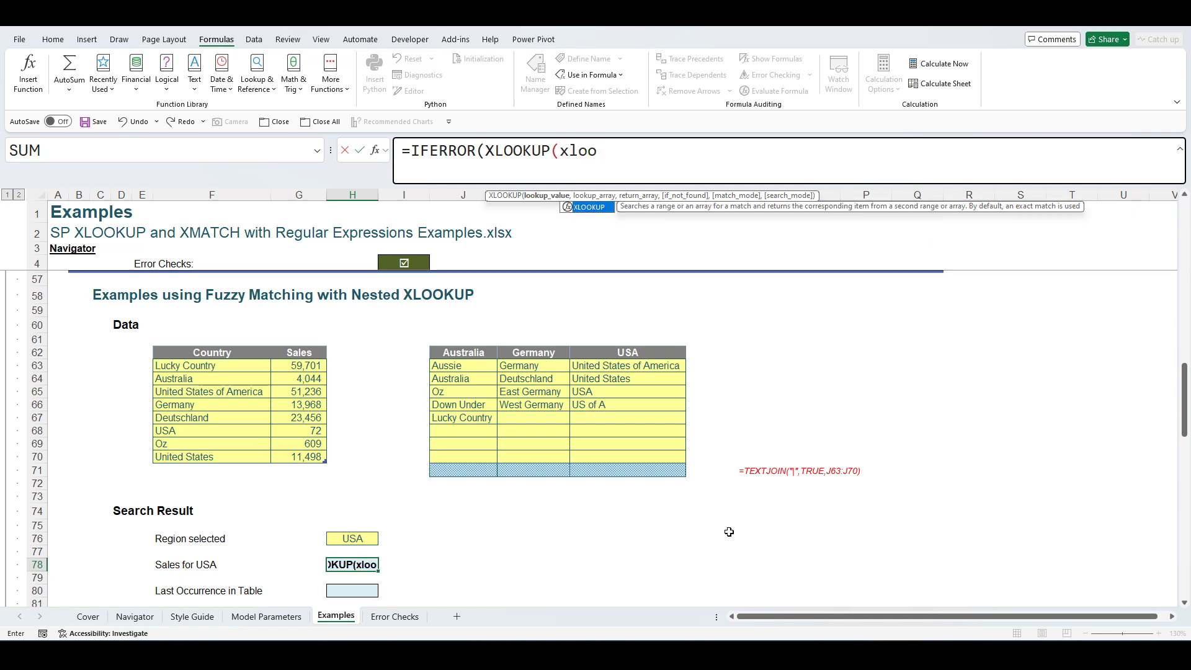
{"action": "key", "text": "Tab"}
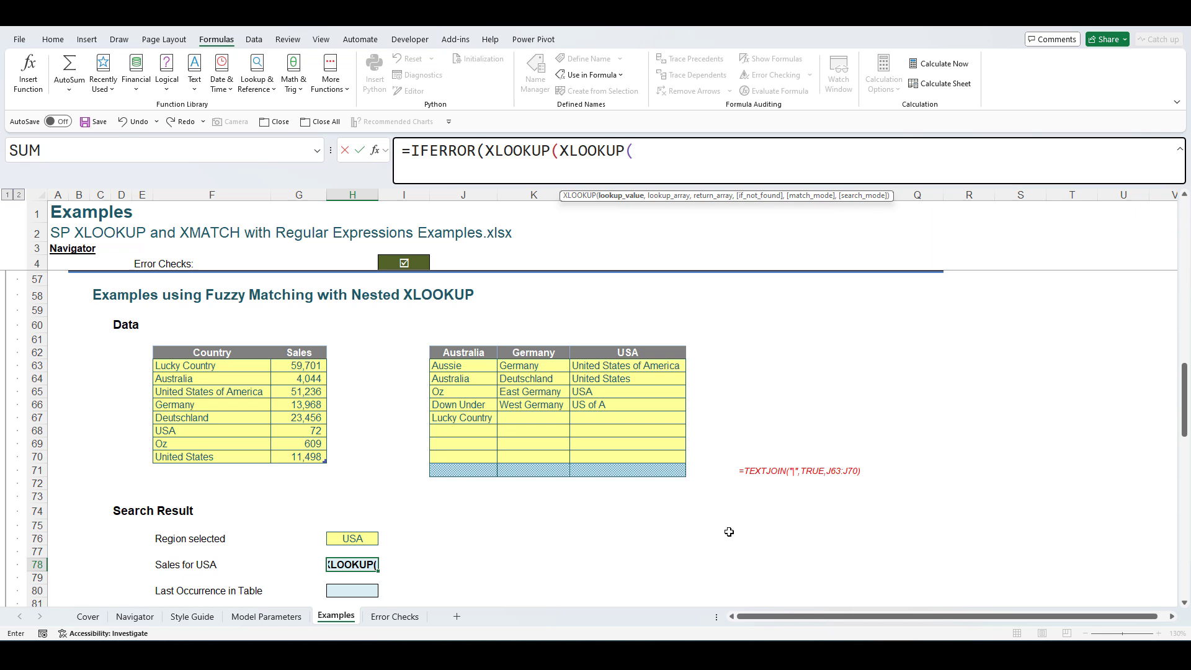
- Give the inner XLOOKUP arguments H76, J62:L62 and J71:L71, then close it
{"action": "left_click", "coordinate": [351, 538]}
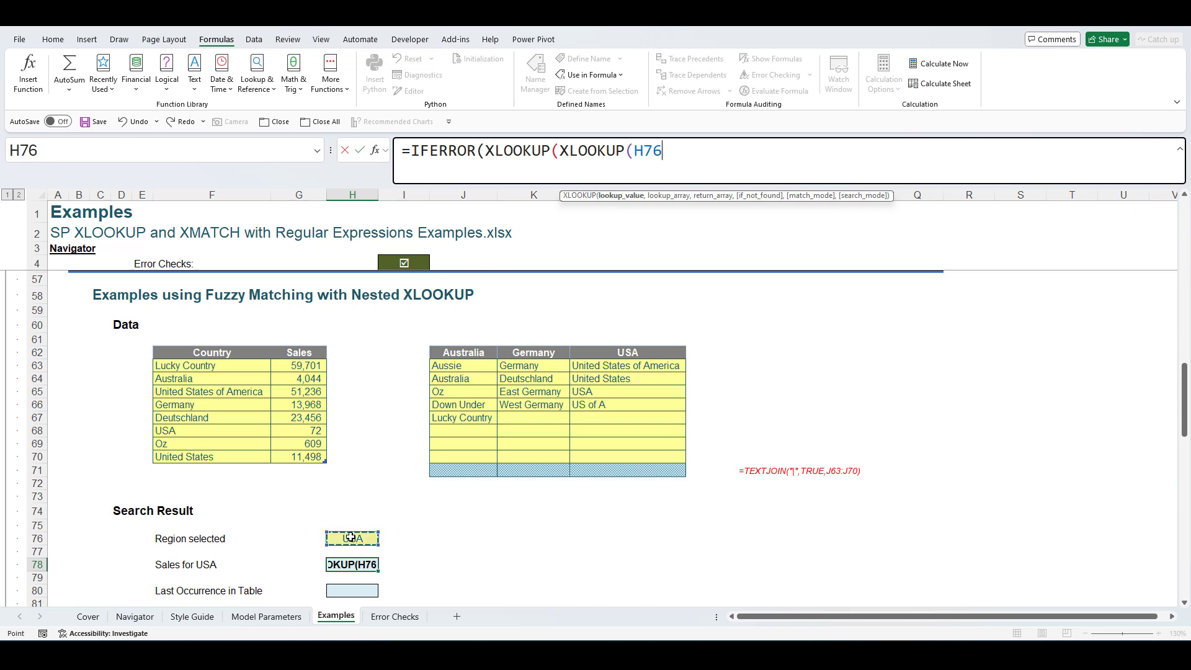
{"action": "type", "text": ","}
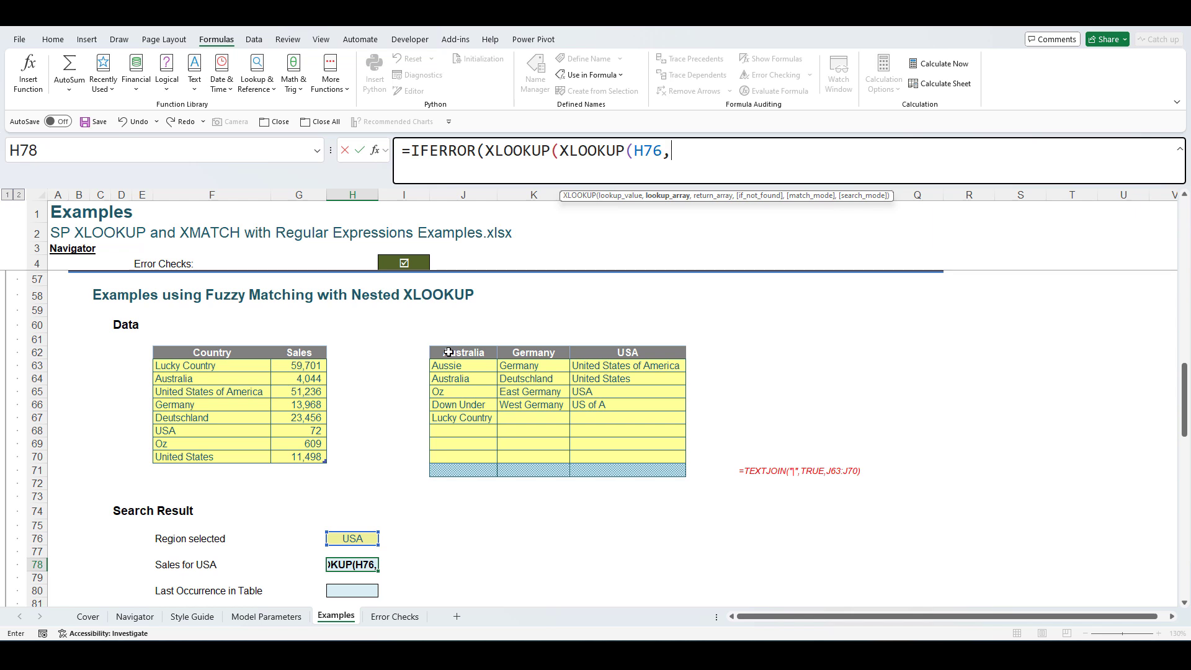
{"action": "left_click_drag", "start_coordinate": [448, 353], "coordinate": [600, 354]}
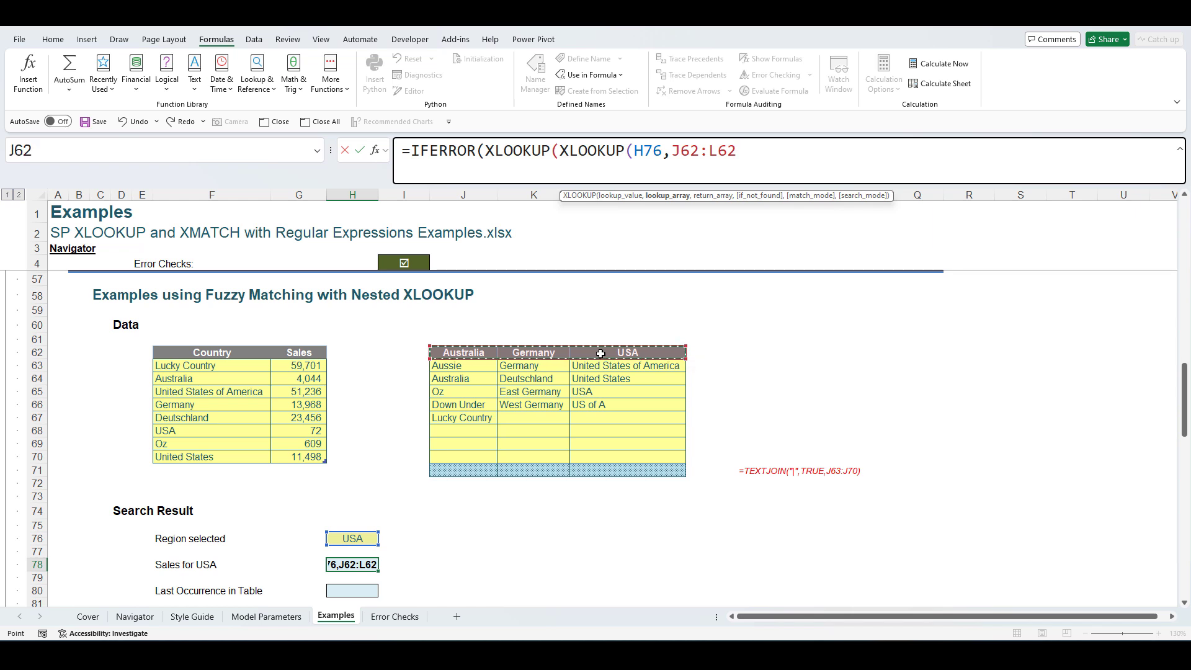
{"action": "type", "text": ","}
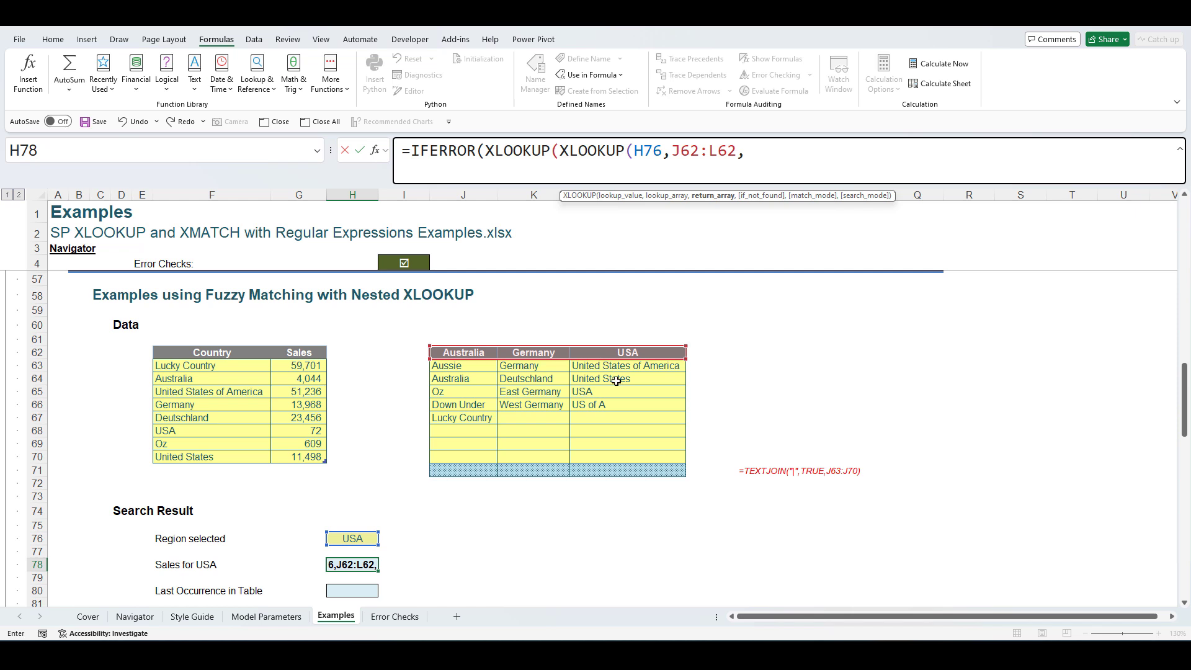
{"action": "left_click_drag", "start_coordinate": [475, 472], "coordinate": [628, 471]}
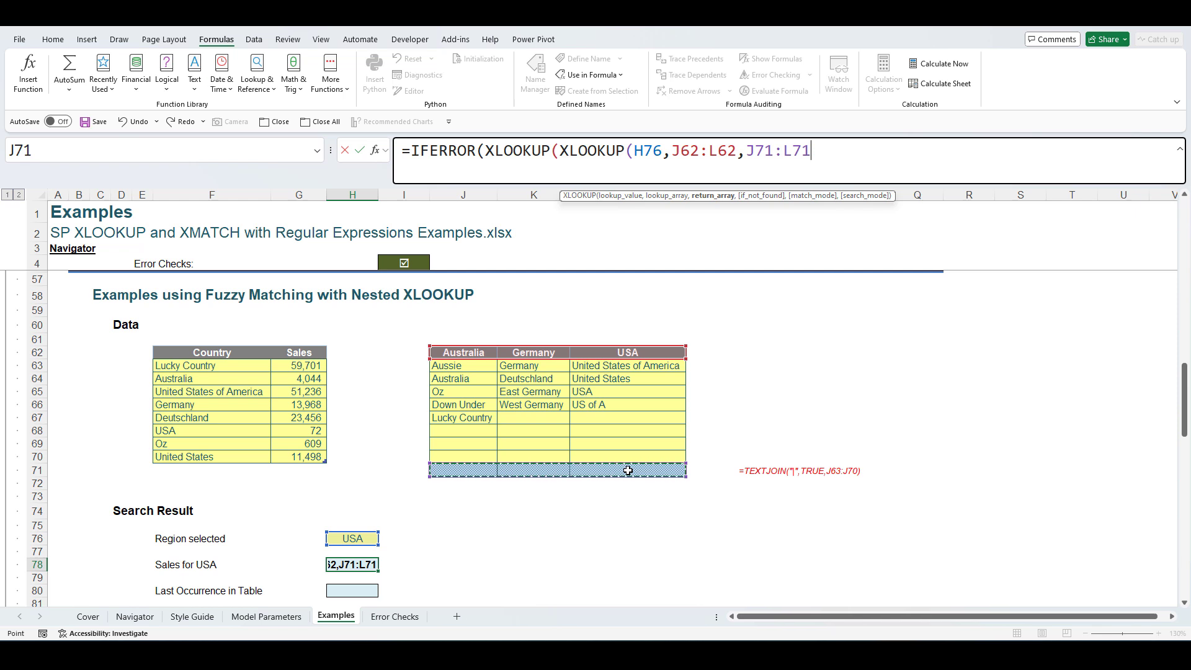
{"action": "type", "text": ")"}
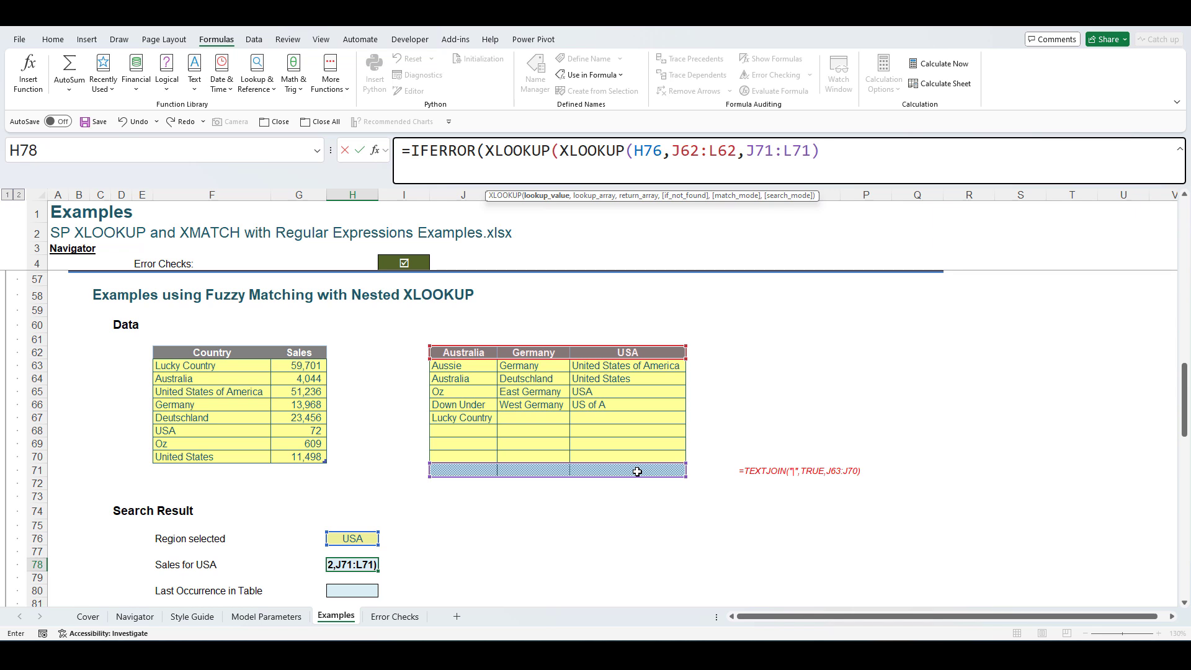
{"action": "type", "text": ","}
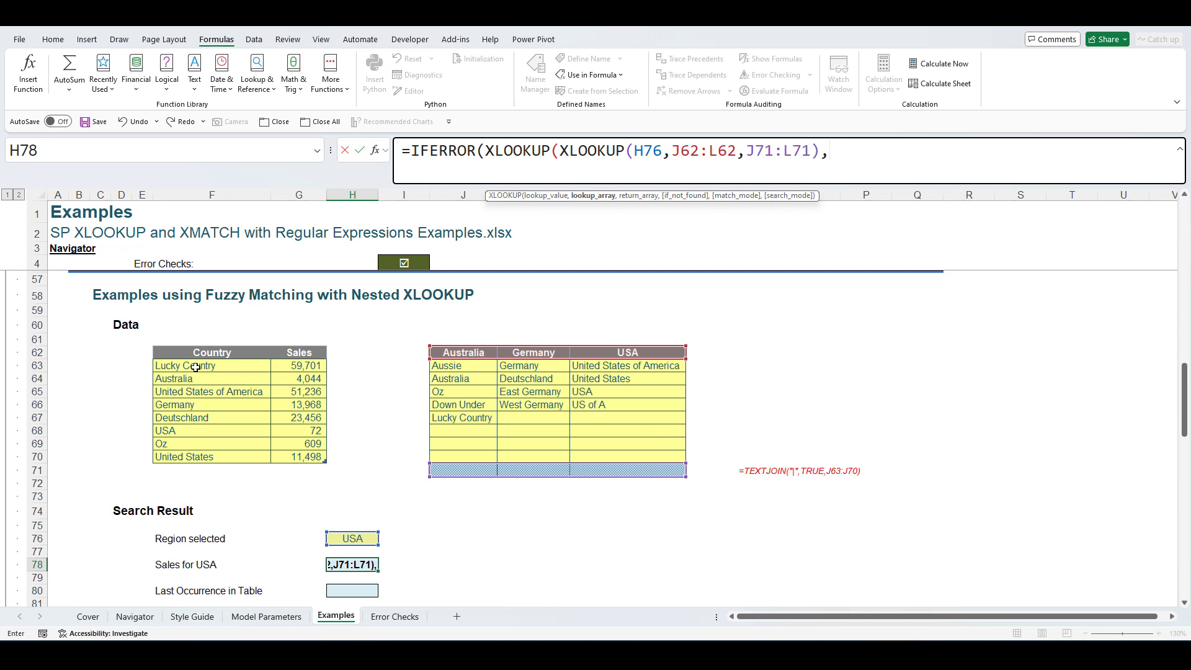
- Finish H78 with Yet_Another_Table Country and Sales, match mode 3, blank fallbacks, returning 51,236
{"action": "left_click_drag", "start_coordinate": [195, 367], "coordinate": [199, 456]}
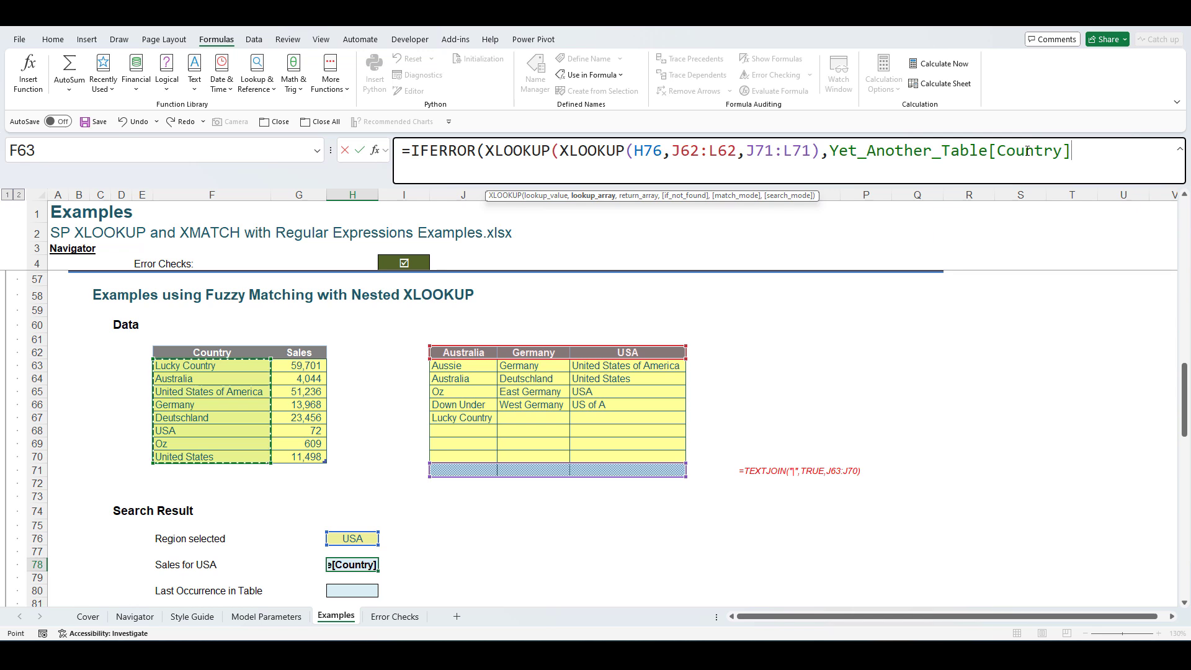
{"action": "type", "text": ","}
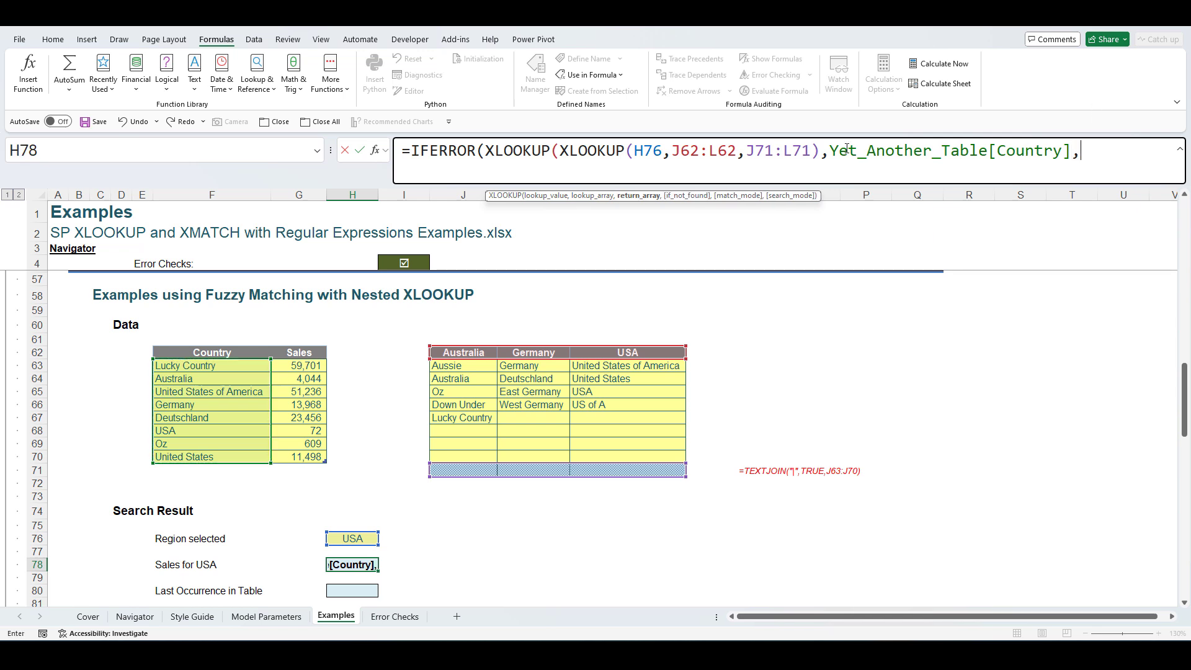
{"action": "left_click_drag", "start_coordinate": [298, 366], "coordinate": [299, 451]}
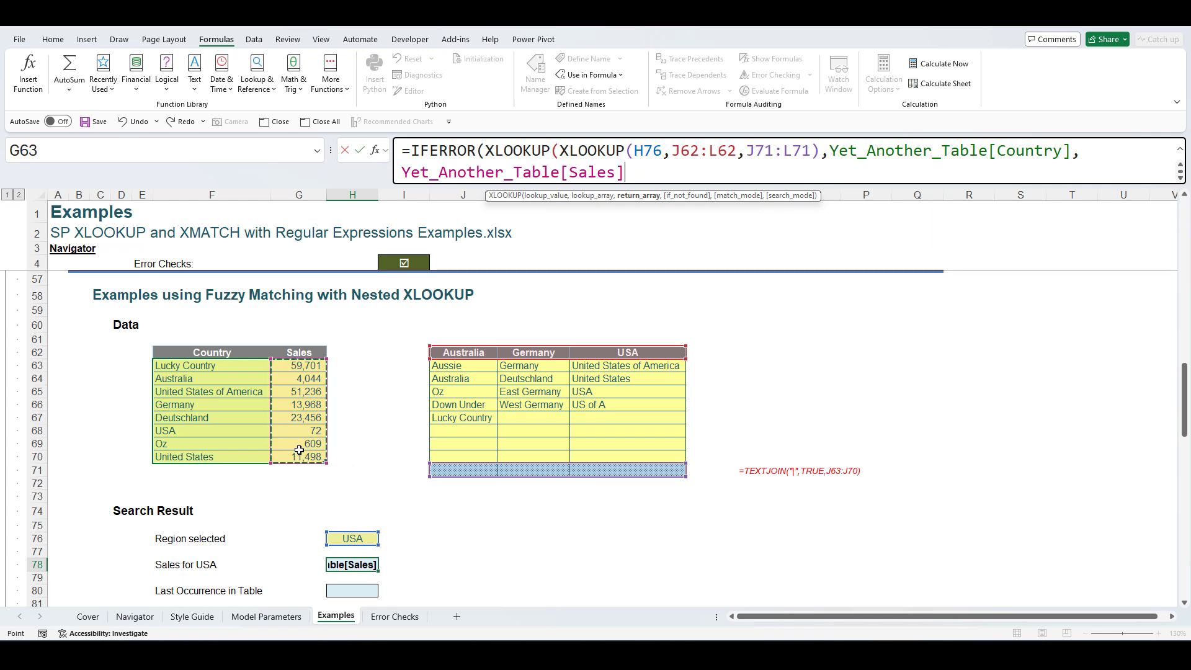
{"action": "type", "text": ","}
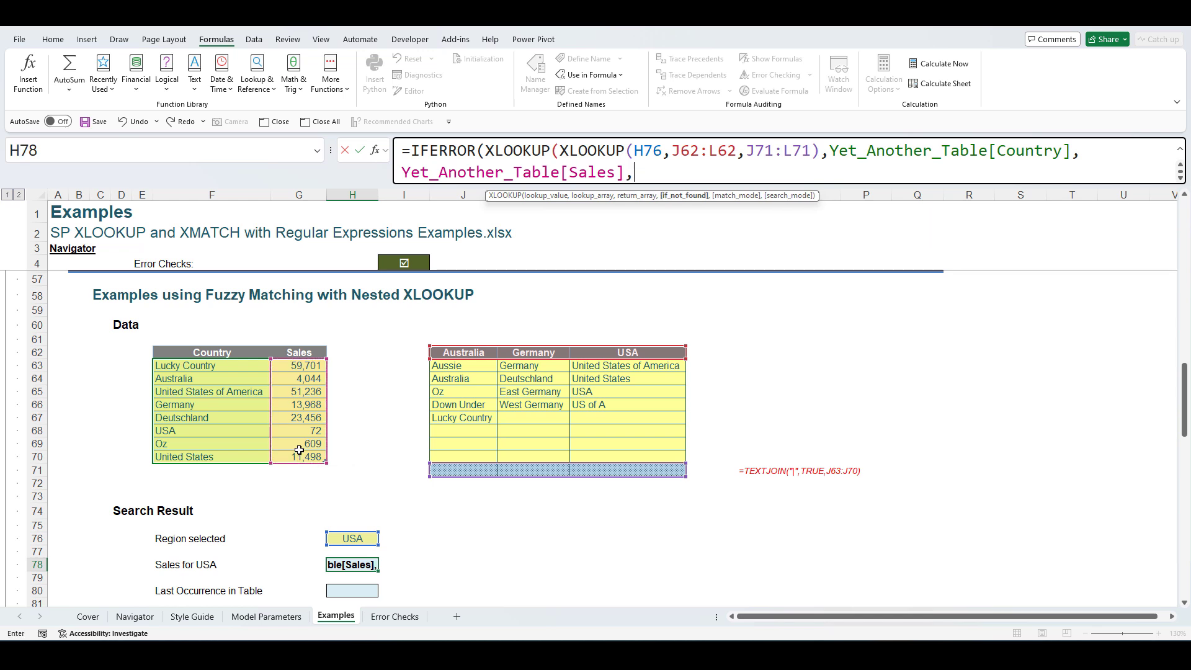
{"action": "type", "text": "\"\","}
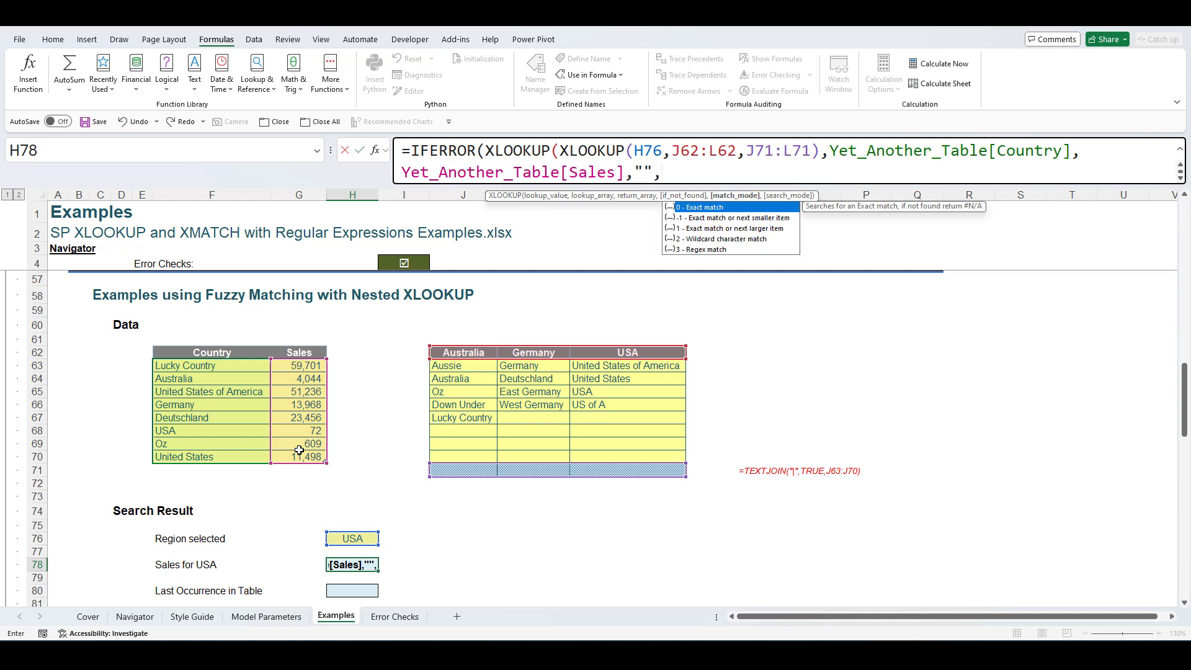
{"action": "type", "text": "3)"}
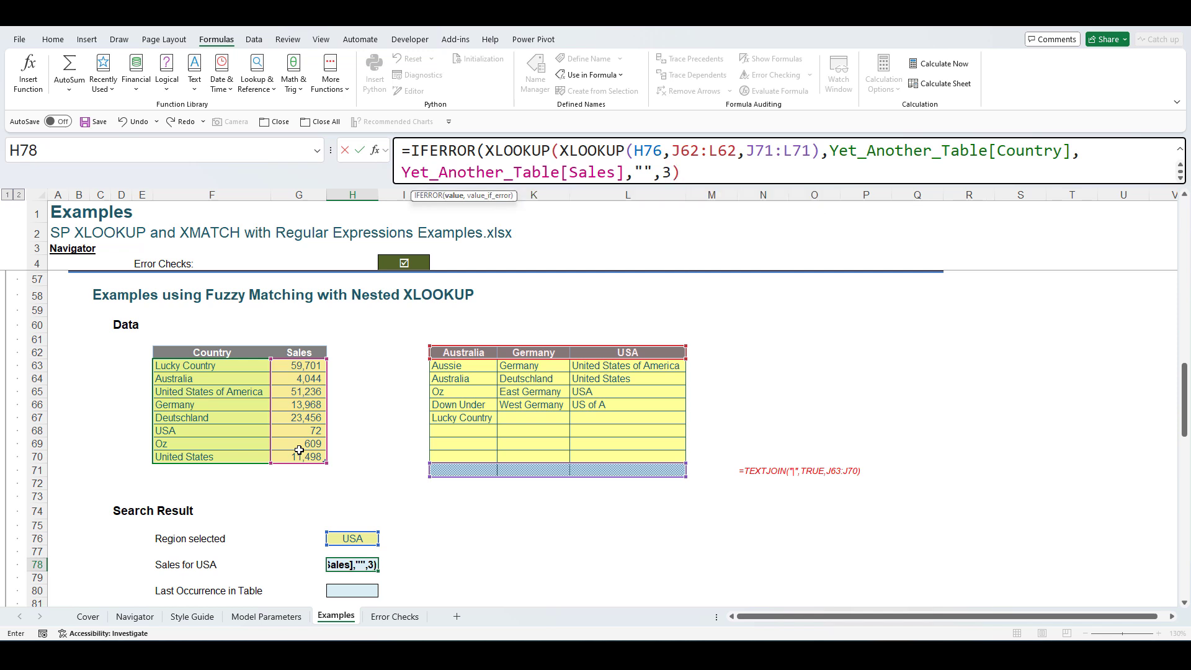
{"action": "type", "text": ",\"\")"}
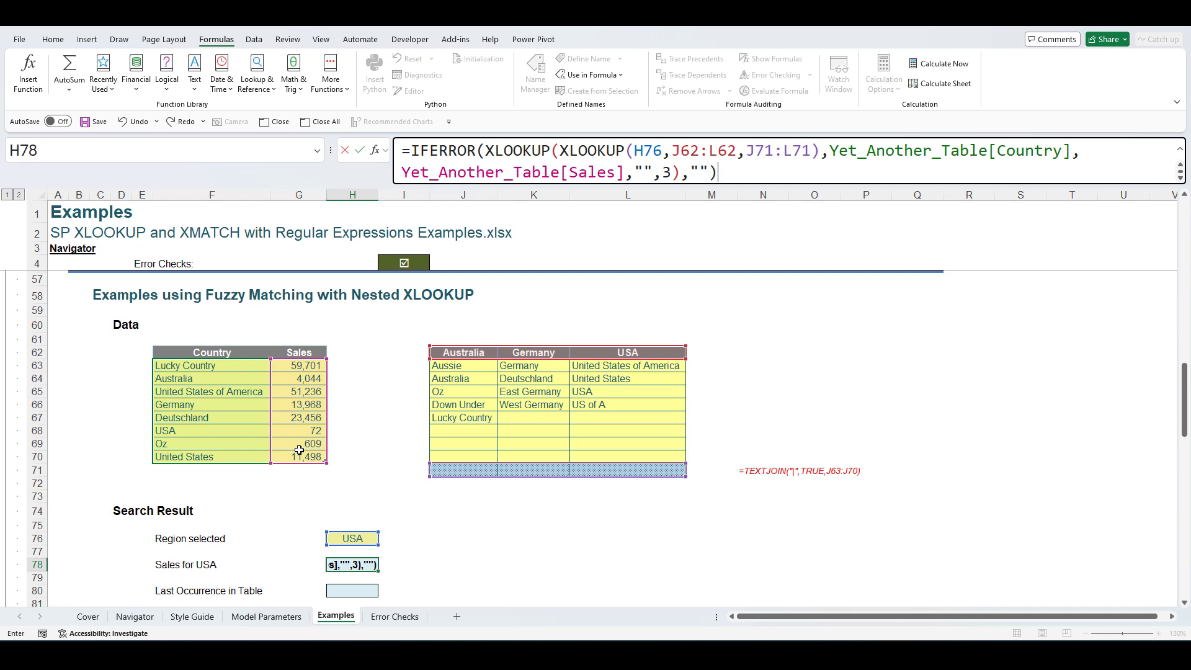
{"action": "key", "text": "Return"}
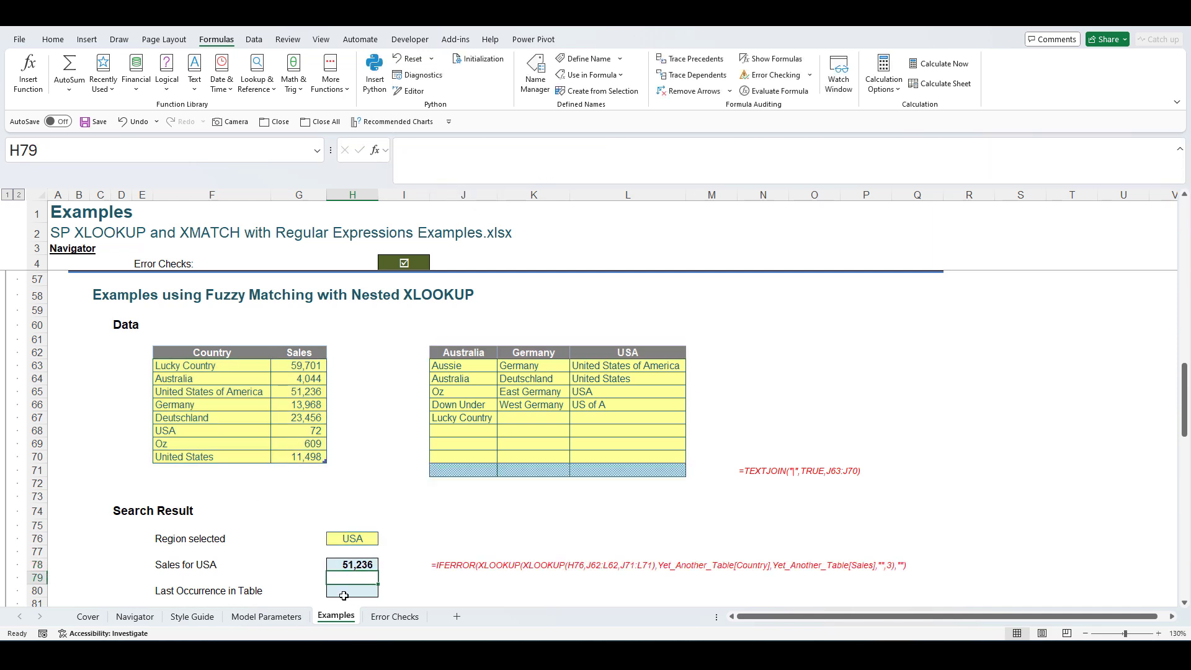
- Try Australia and Germany in the H76 region dropdown, then set it back to USA
{"action": "left_click", "coordinate": [364, 539]}
{"action": "left_click", "coordinate": [384, 540]}
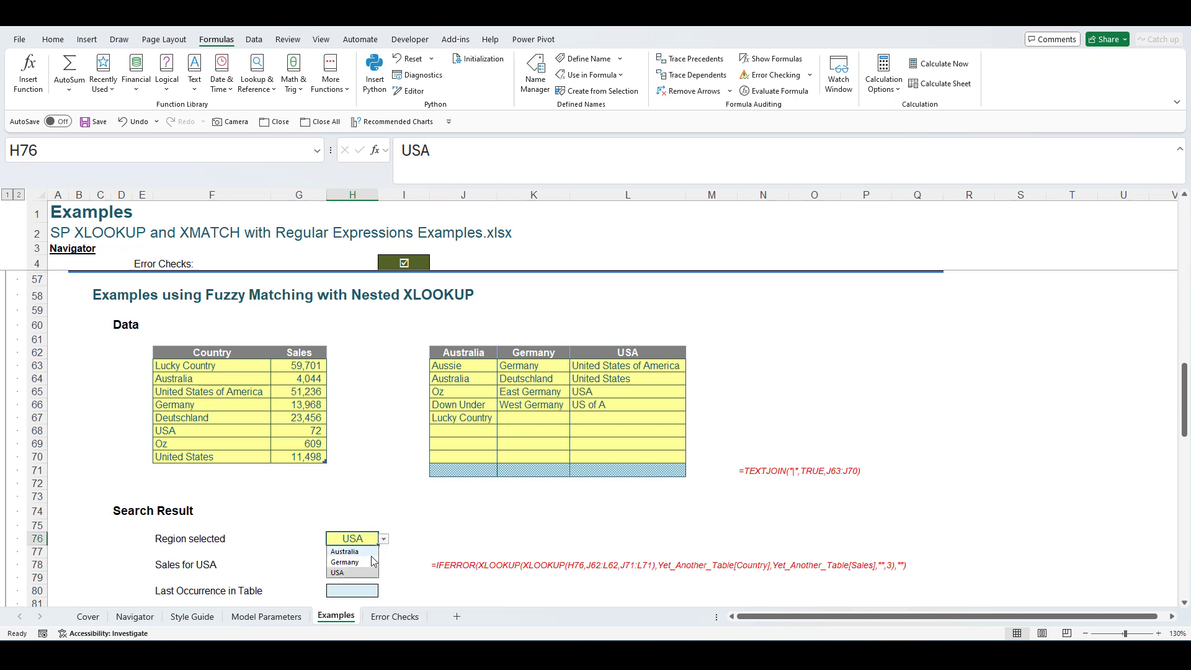
{"action": "left_click", "coordinate": [367, 551]}
{"action": "left_click", "coordinate": [384, 540]}
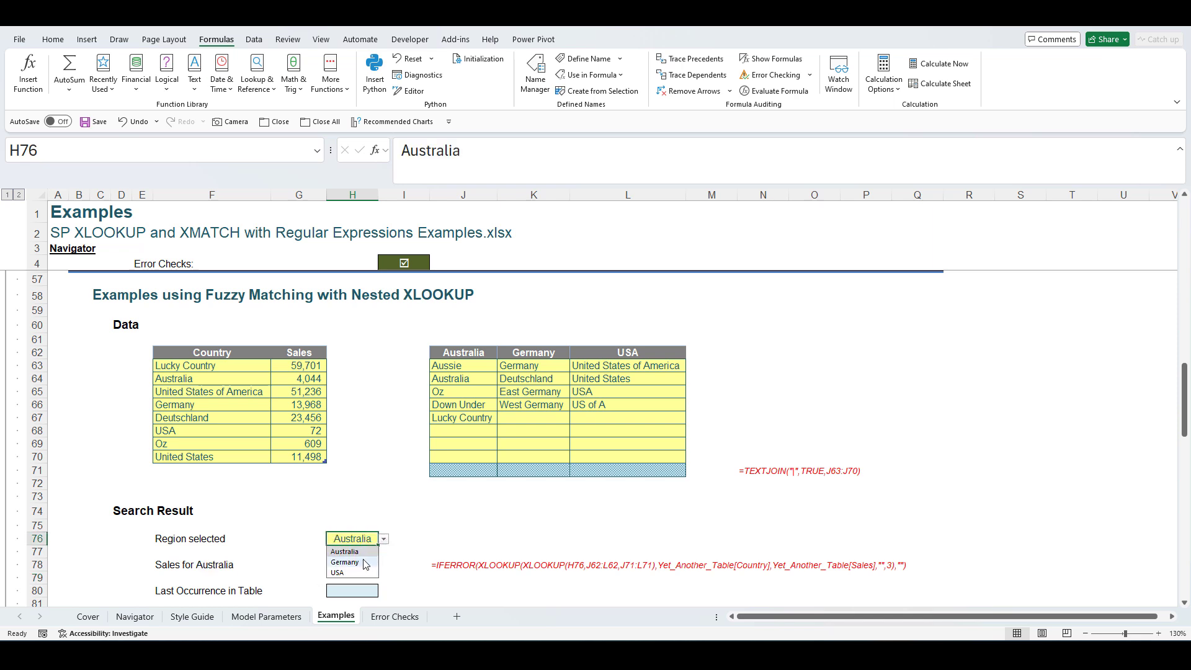
{"action": "left_click", "coordinate": [369, 560]}
{"action": "left_click", "coordinate": [384, 539]}
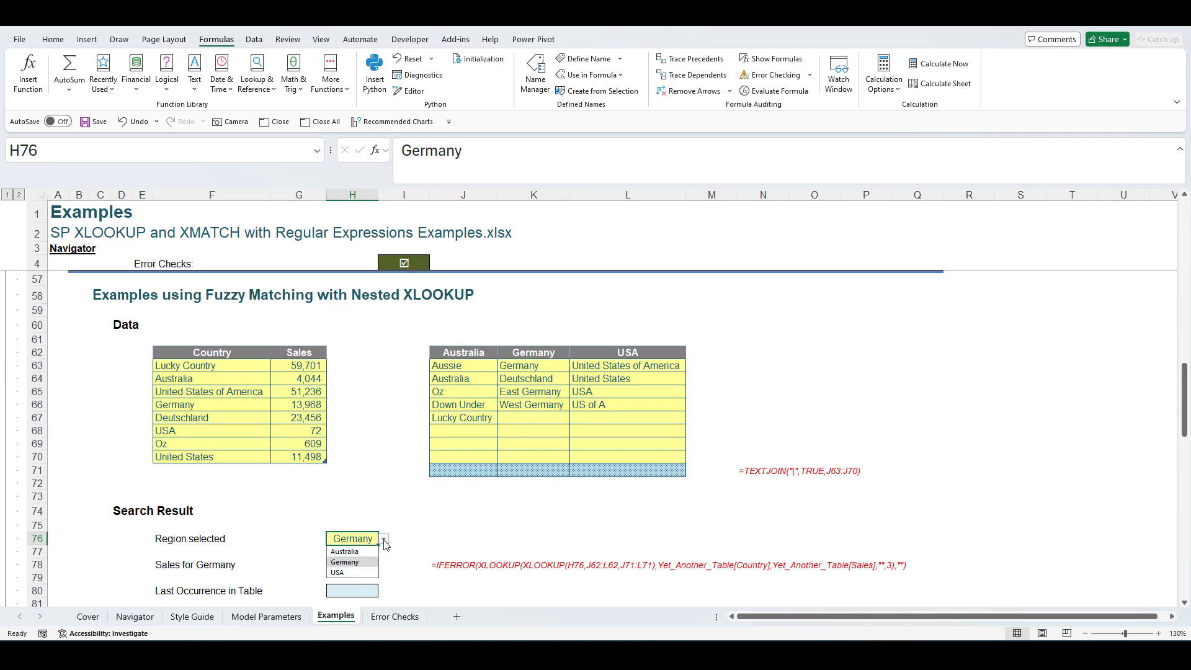
{"action": "left_click", "coordinate": [368, 572]}
{"action": "scroll", "coordinate": [393, 515], "scroll_direction": "down", "scroll_amount": 2}
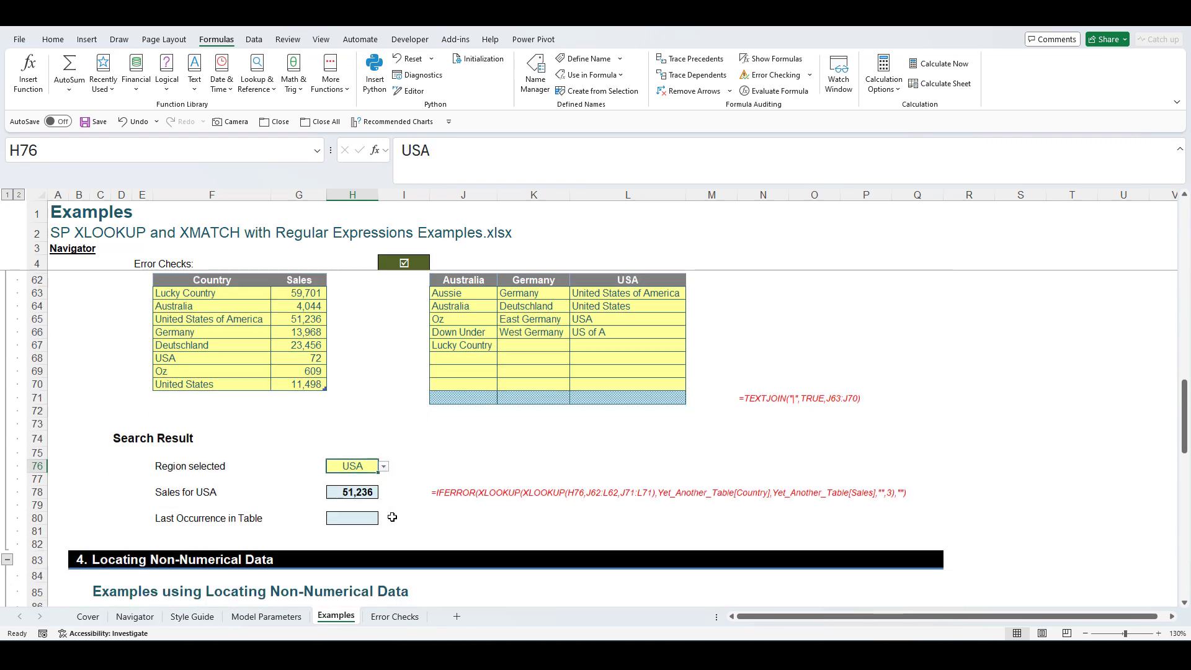
{"action": "scroll", "coordinate": [393, 515], "scroll_direction": "up", "scroll_amount": 1}
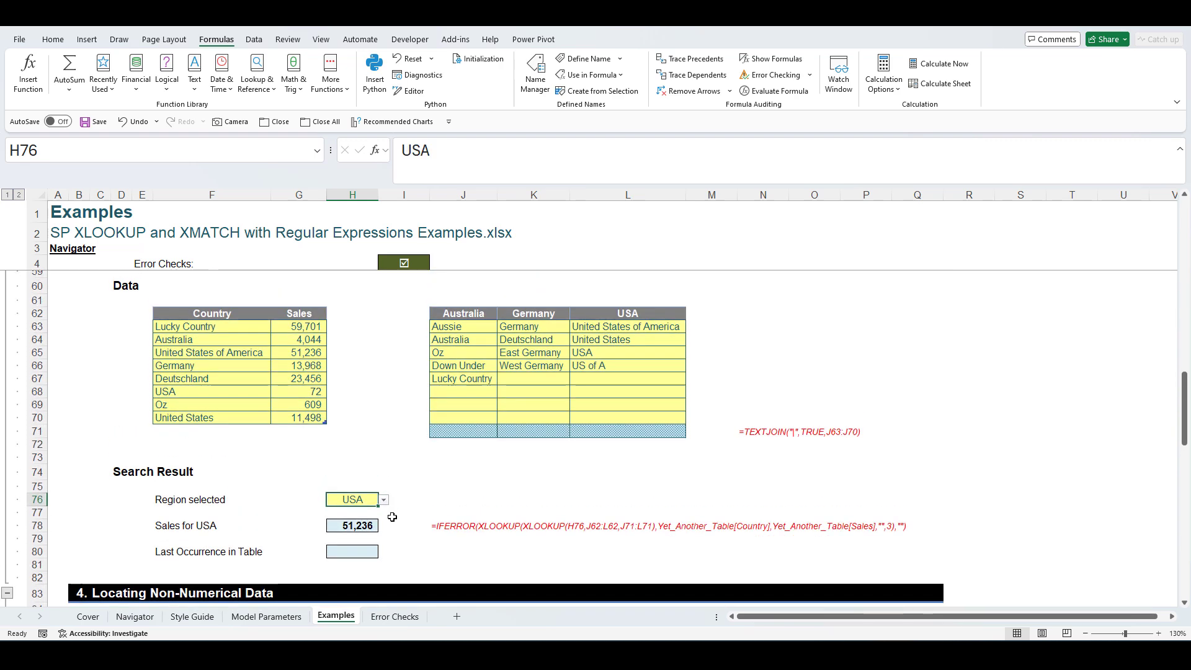
- Enter =IFERROR(XMATCH(XLOOKUP(H76,J62:L62,J71:L71),Yet_Another_Table[Country],3,-1),"") in H80, returning 8
{"action": "left_click", "coordinate": [350, 551]}
{"action": "type", "text": "=iferr"}
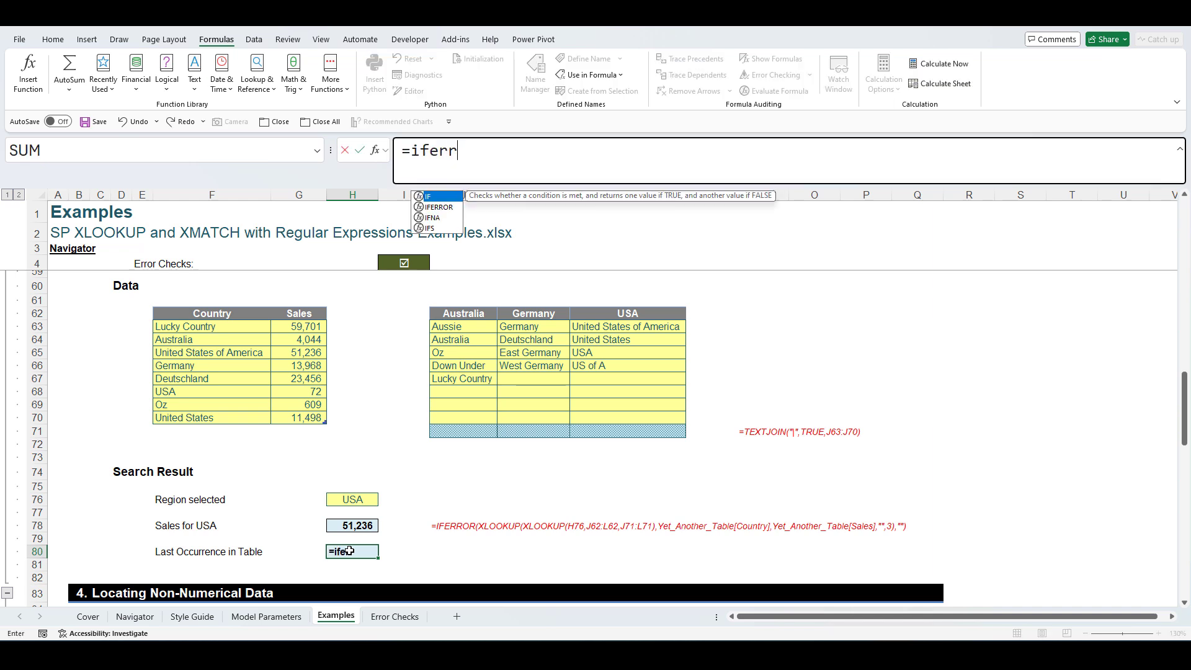
{"action": "key", "text": "Tab"}
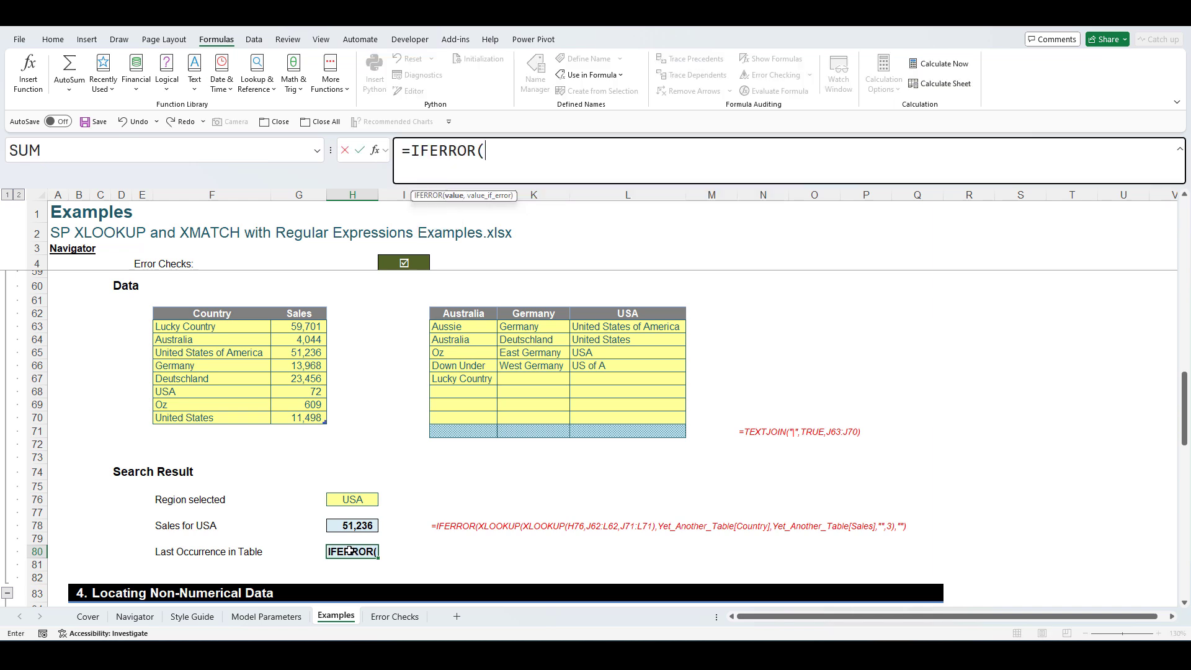
{"action": "type", "text": "xmat"}
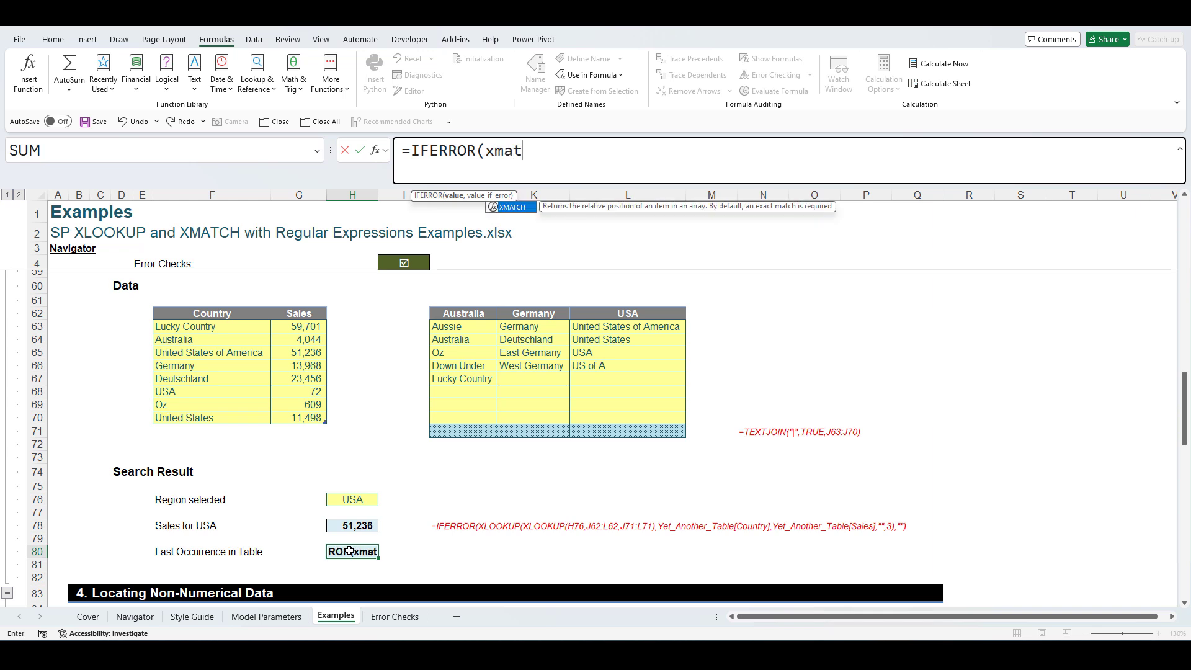
{"action": "type", "text": "ch(xl"}
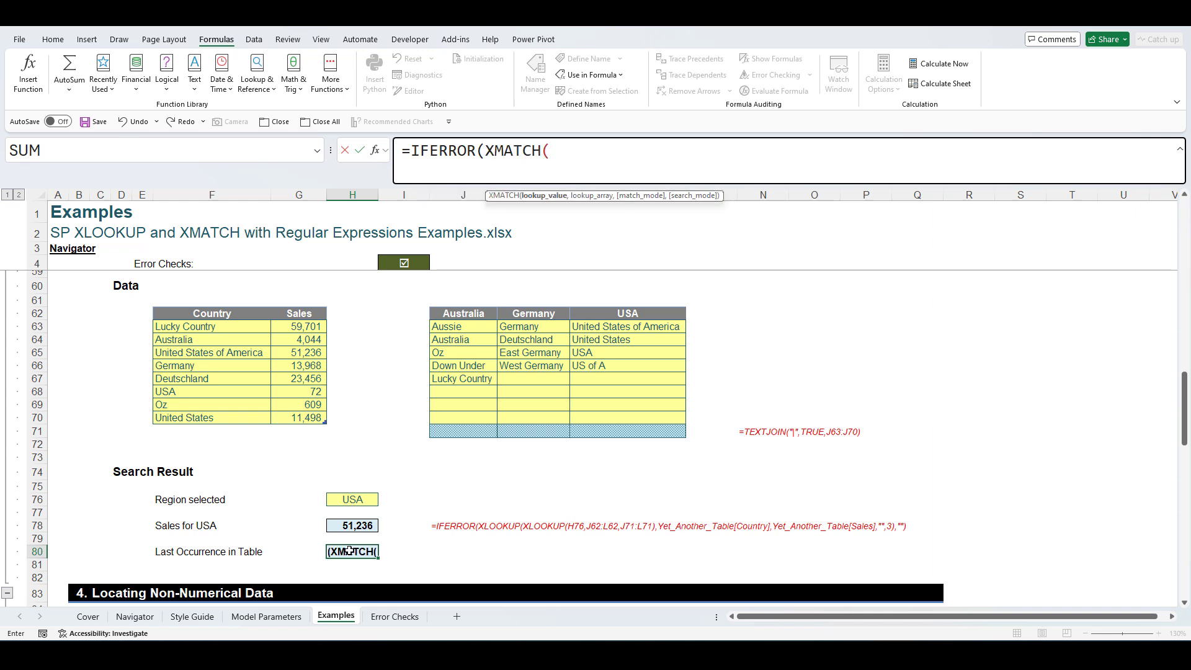
{"action": "type", "text": "ookup("}
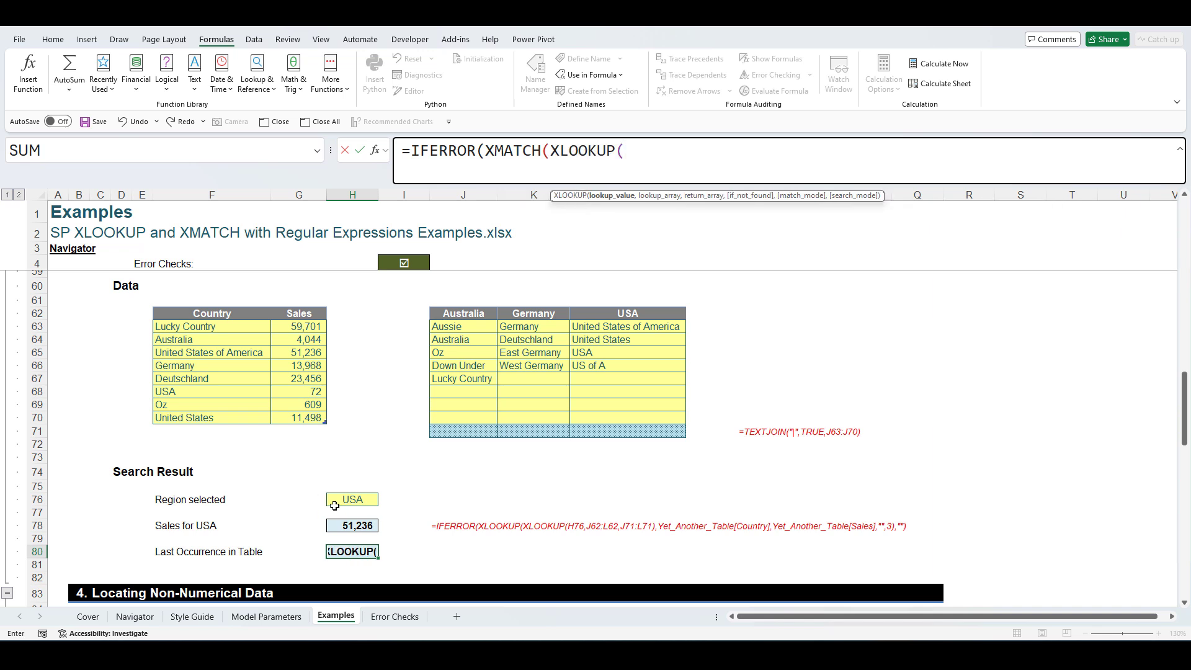
{"action": "left_click", "coordinate": [344, 500]}
{"action": "type", "text": ","}
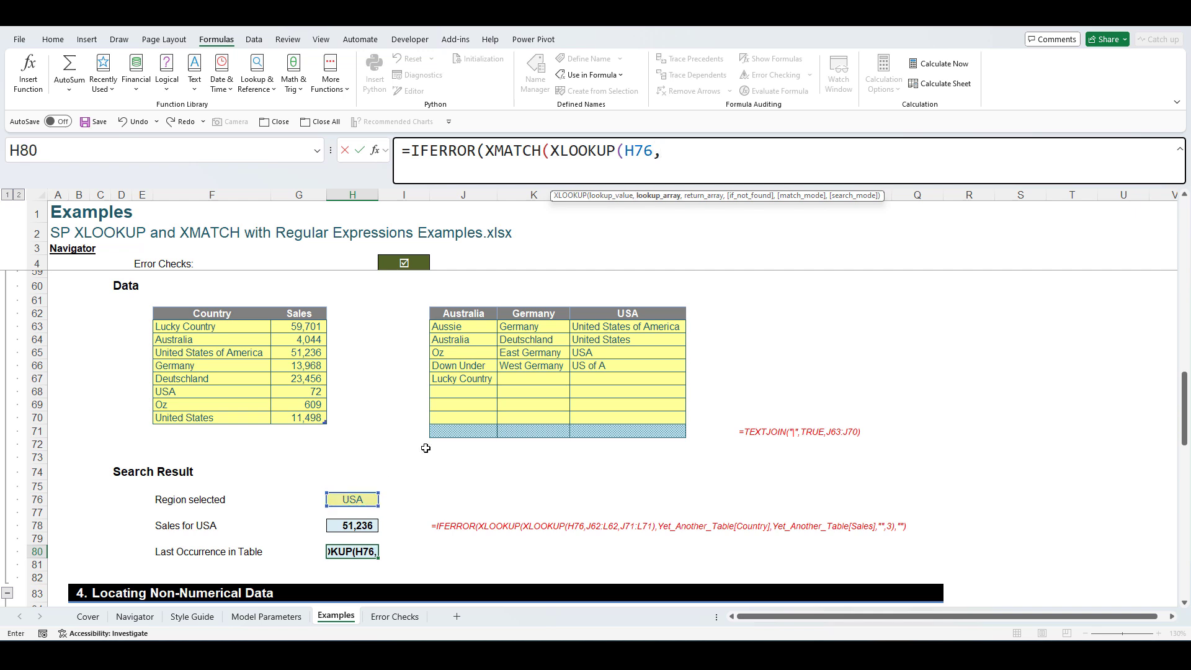
{"action": "left_click_drag", "start_coordinate": [482, 313], "coordinate": [599, 308]}
{"action": "type", "text": ","}
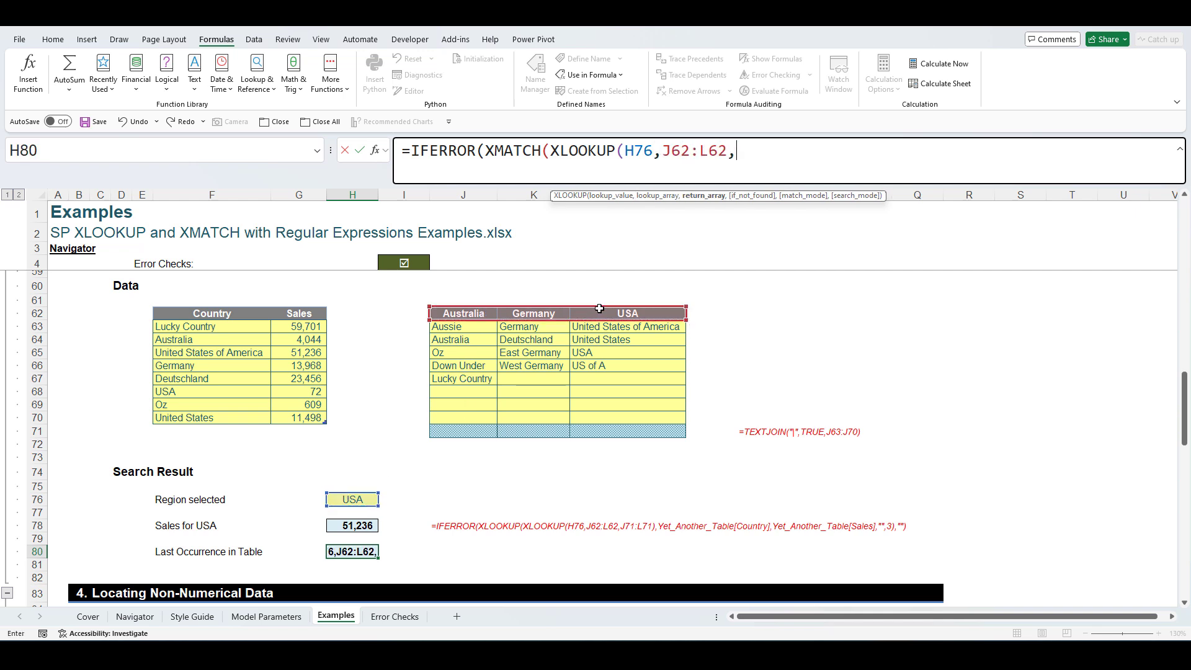
{"action": "left_click_drag", "start_coordinate": [463, 429], "coordinate": [596, 431]}
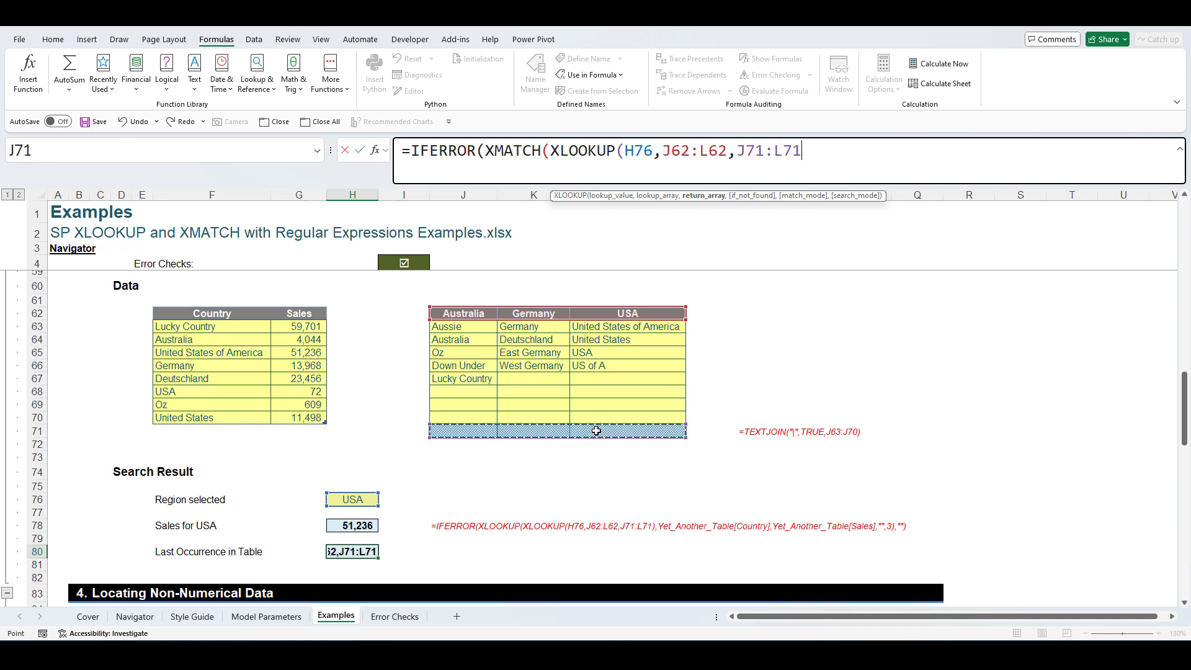
{"action": "type", "text": "),"}
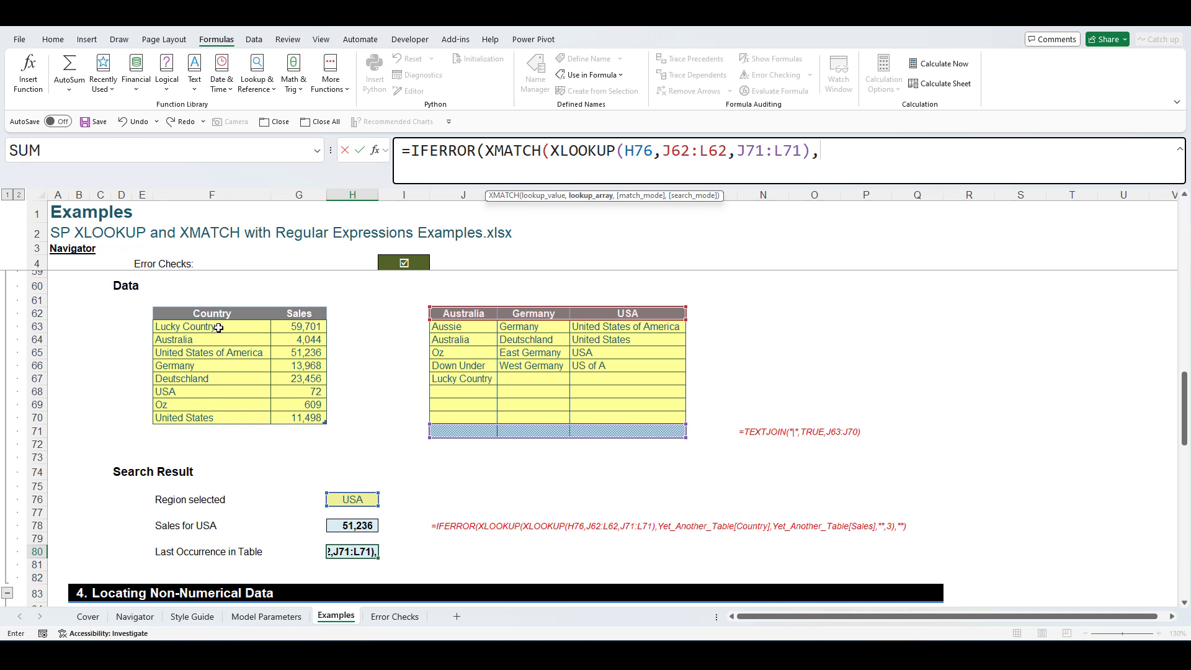
{"action": "left_click_drag", "start_coordinate": [218, 327], "coordinate": [211, 417]}
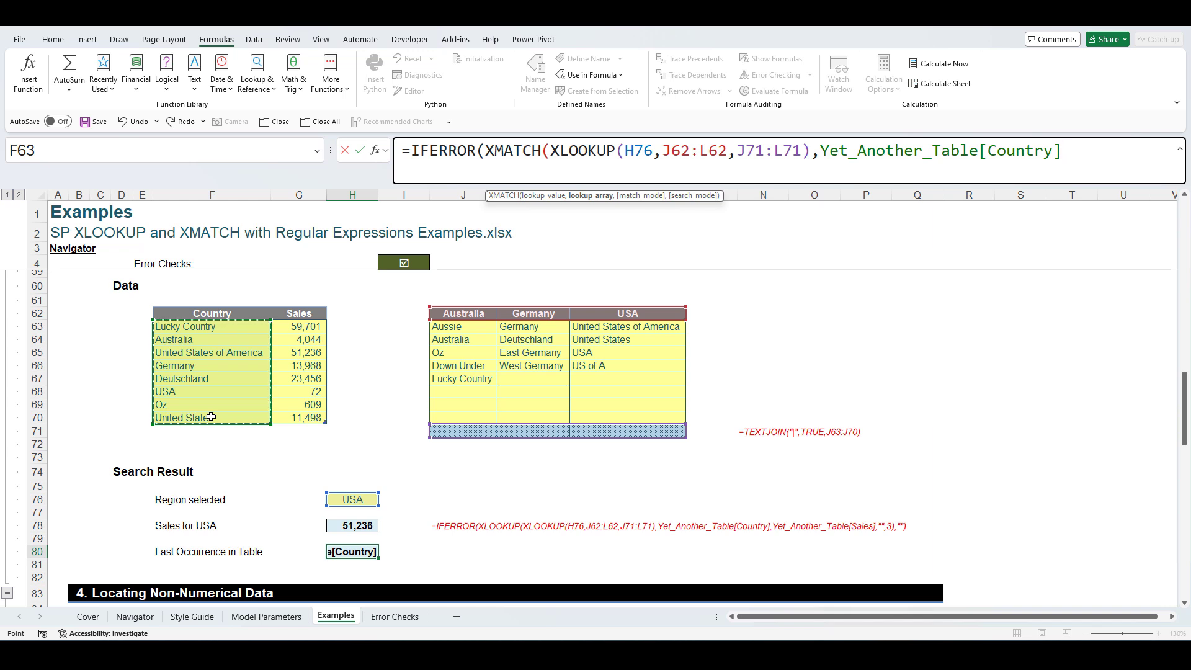
{"action": "type", "text": ","}
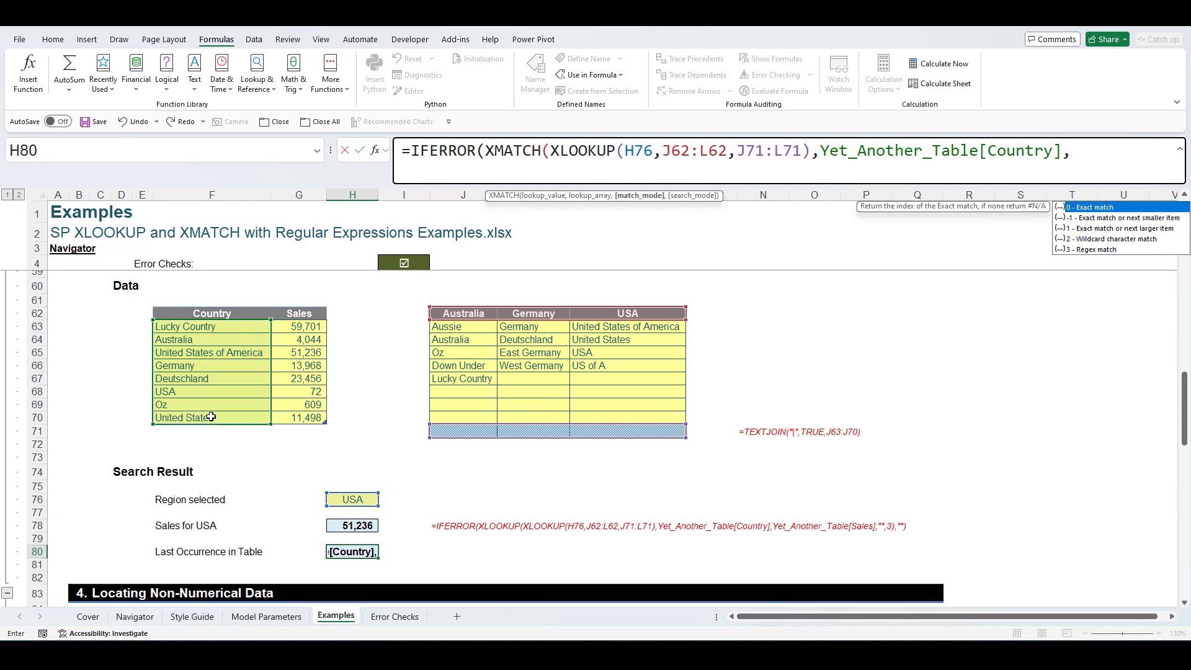
{"action": "type", "text": "3,"}
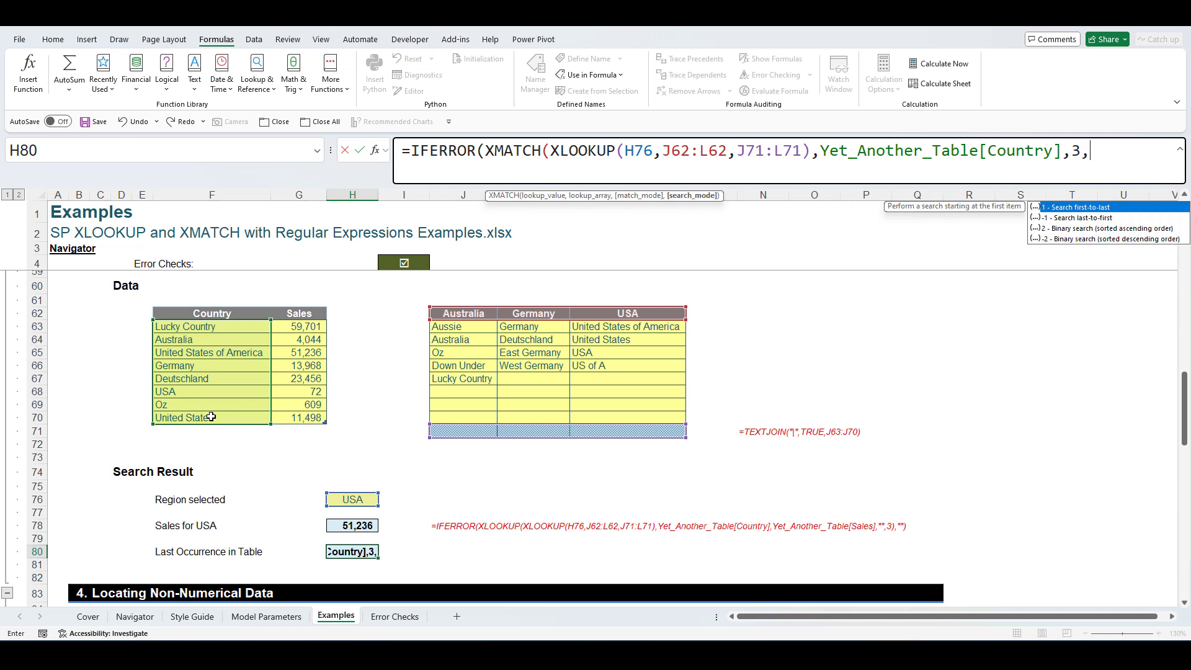
{"action": "type", "text": "-1),"}
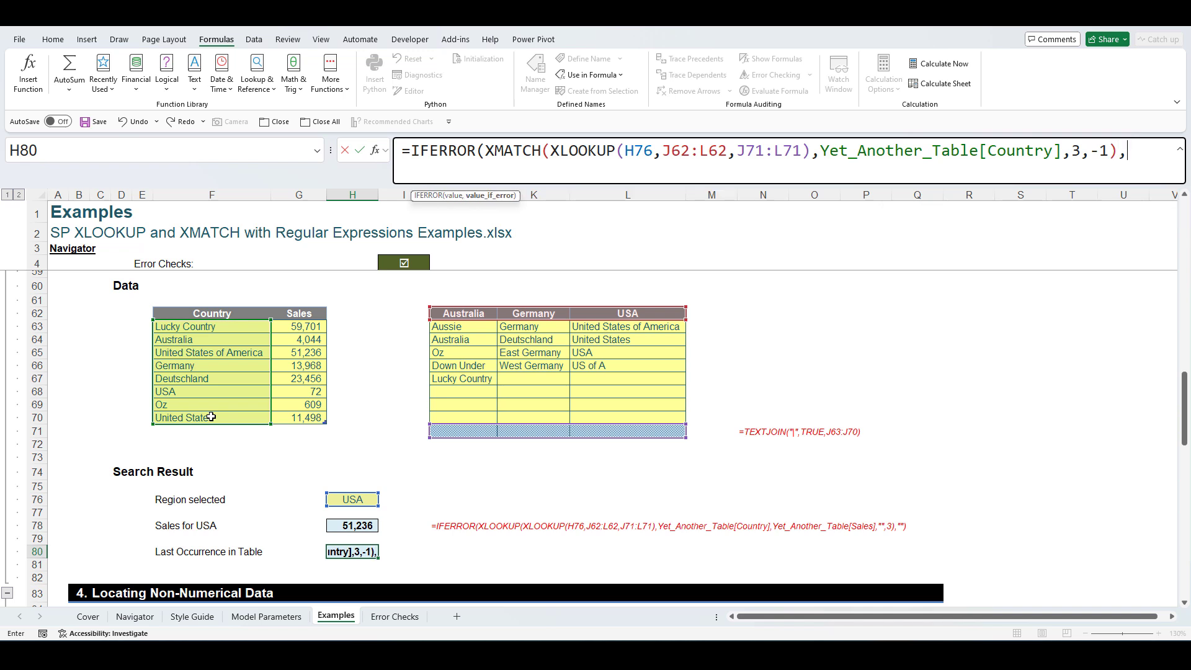
{"action": "type", "text": "\"\")"}
{"action": "key", "text": "Return"}
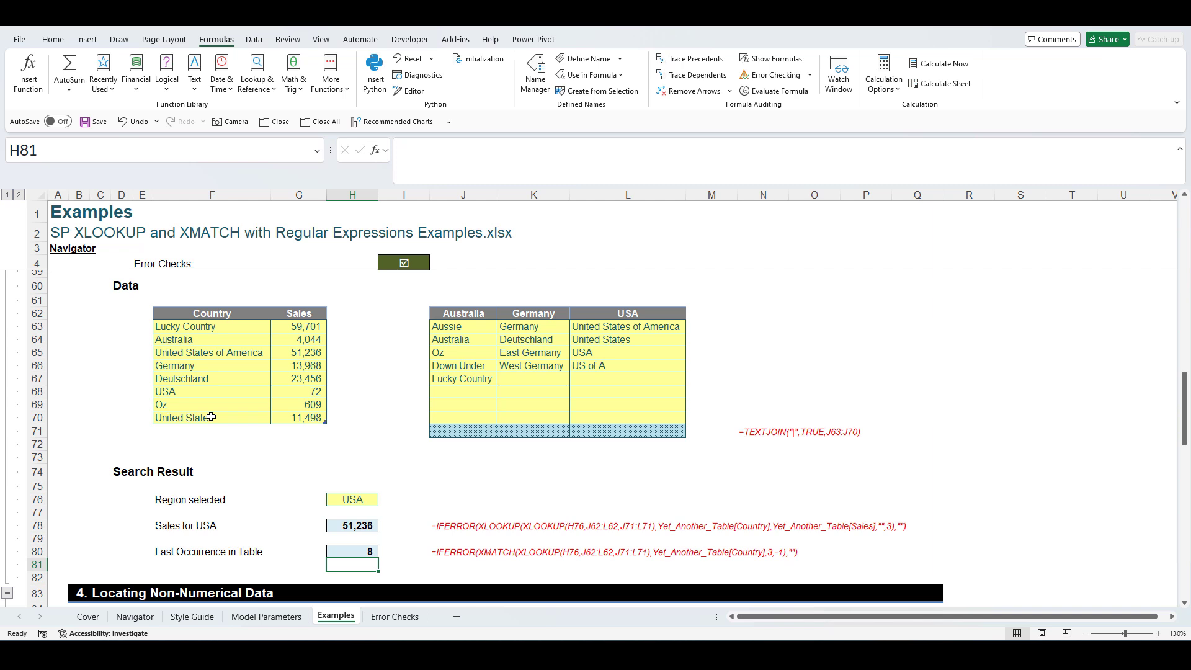
{"action": "left_click", "coordinate": [346, 552]}
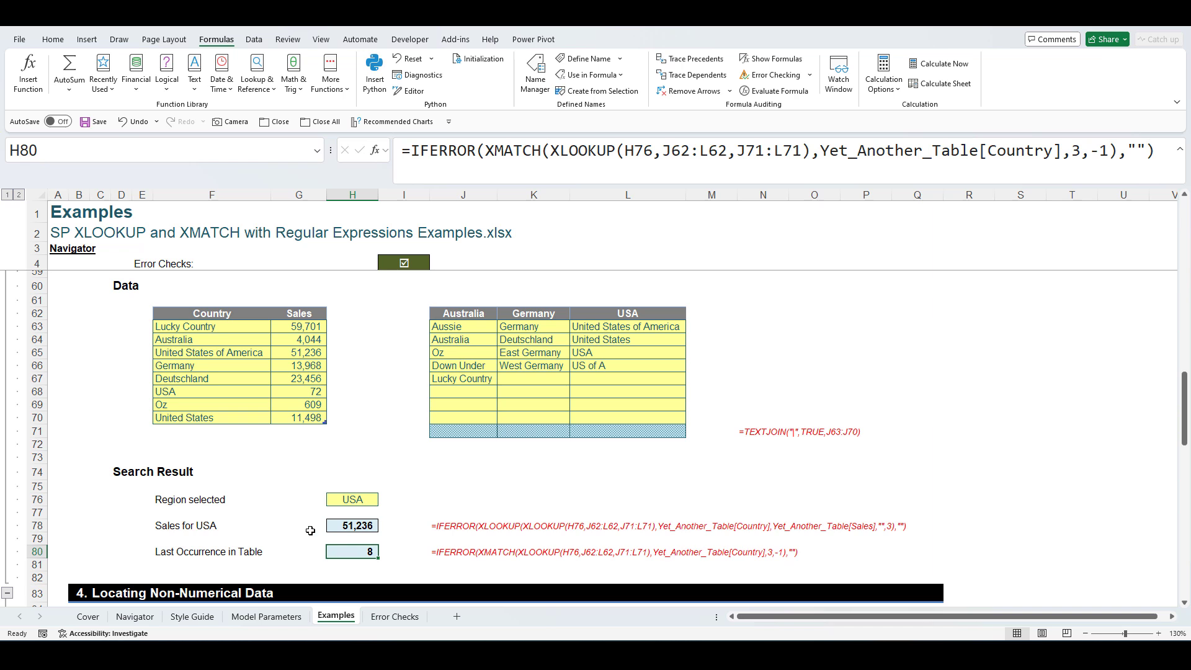
{"action": "left_click", "coordinate": [465, 431]}
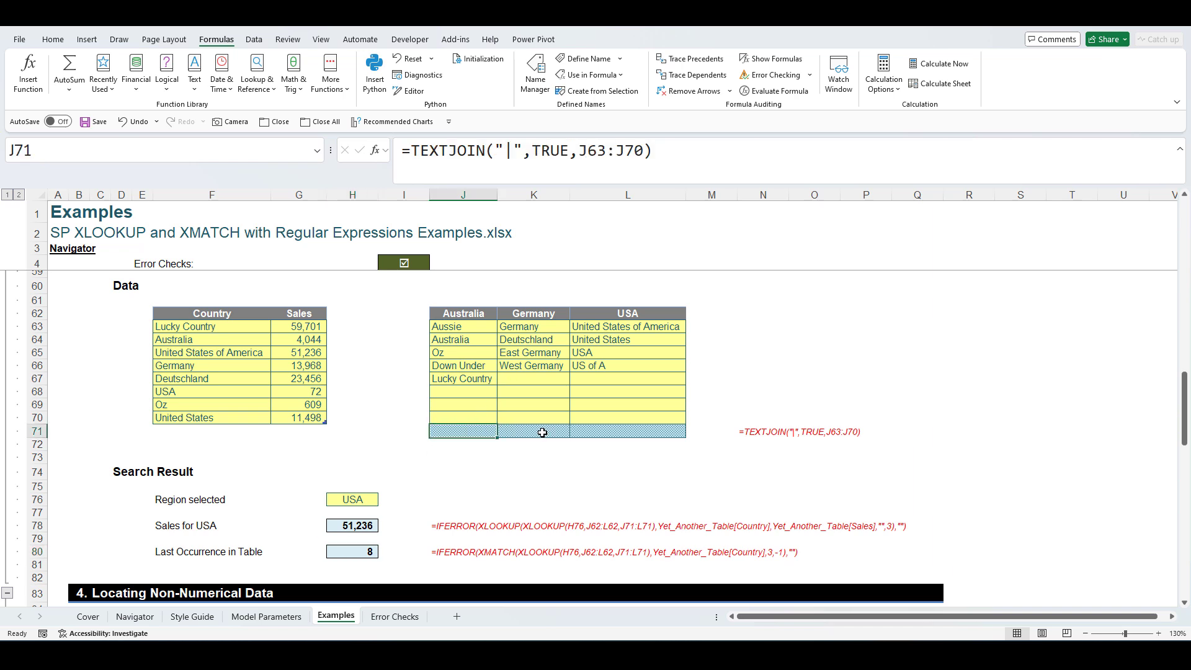
{"action": "left_click", "coordinate": [533, 431]}
{"action": "left_click", "coordinate": [598, 431]}
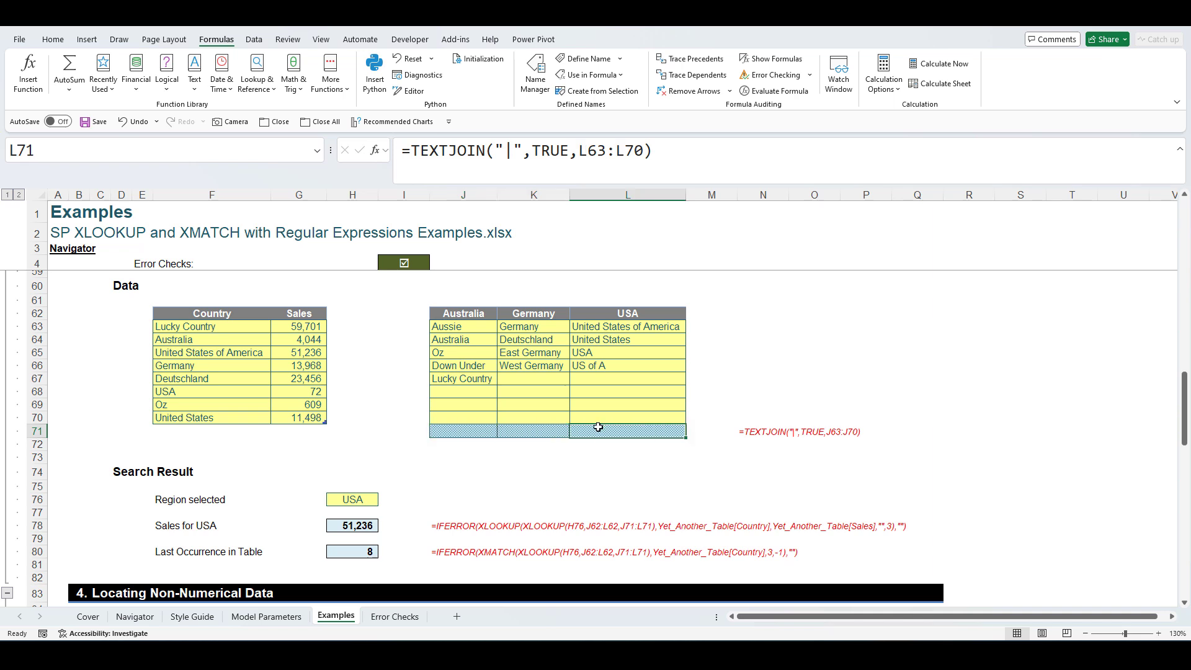
{"action": "left_click", "coordinate": [475, 432]}
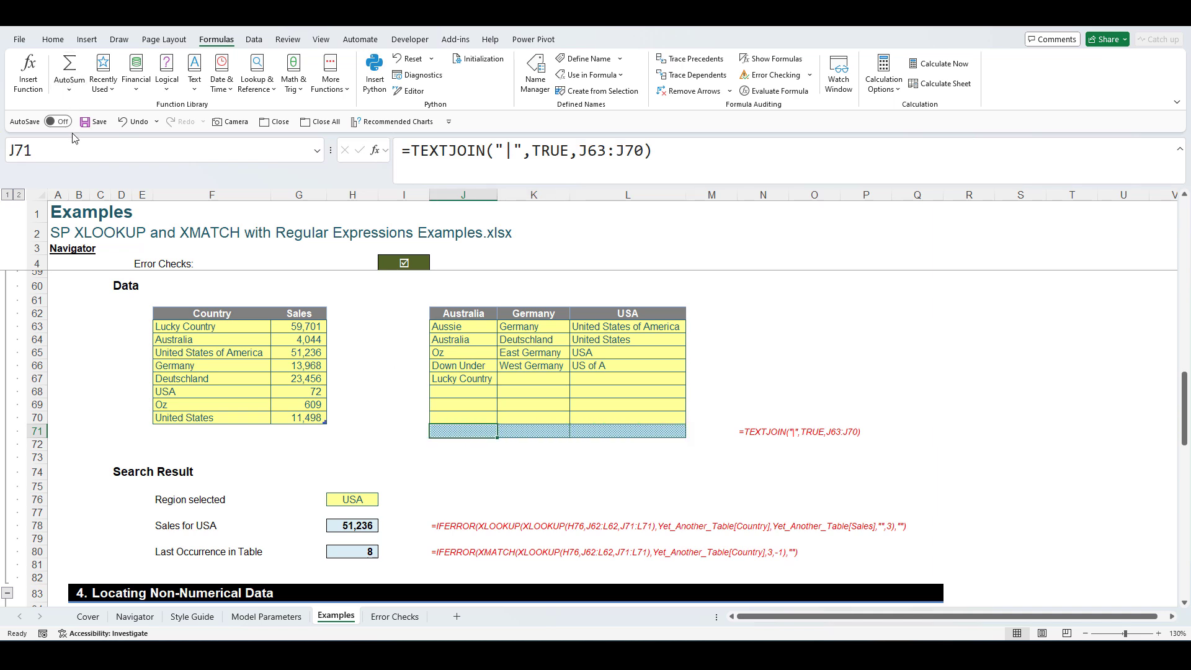
{"action": "left_click", "coordinate": [532, 432]}
{"action": "left_click", "coordinate": [611, 429]}
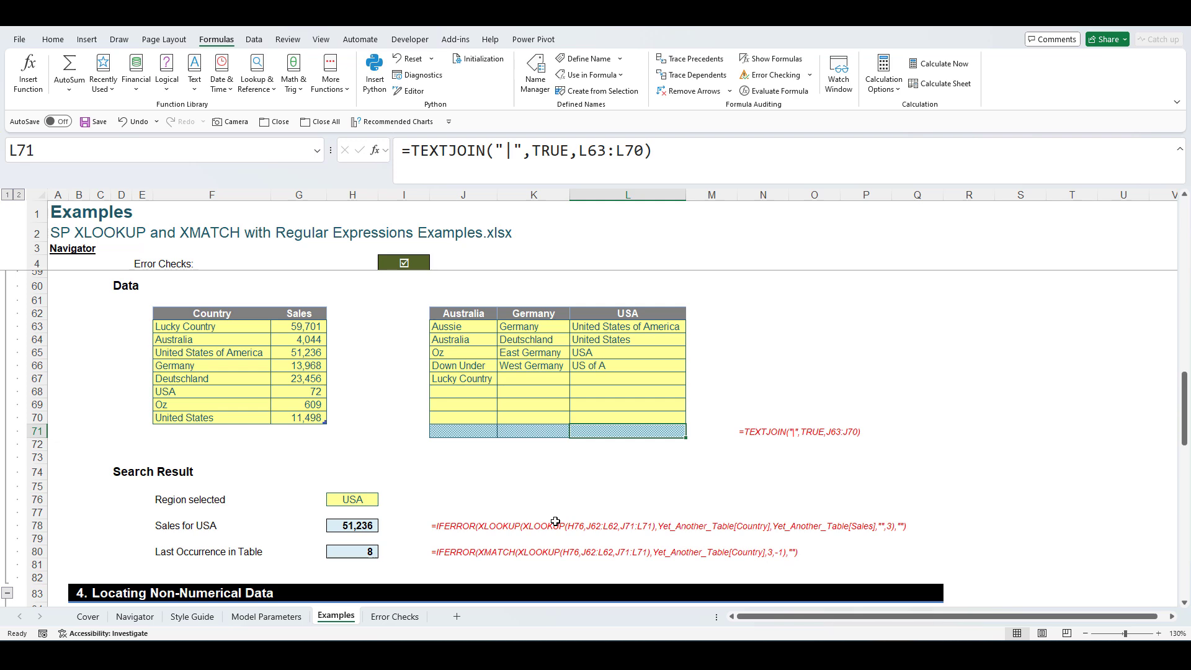
{"action": "scroll", "coordinate": [558, 515], "scroll_direction": "down", "scroll_amount": 5}
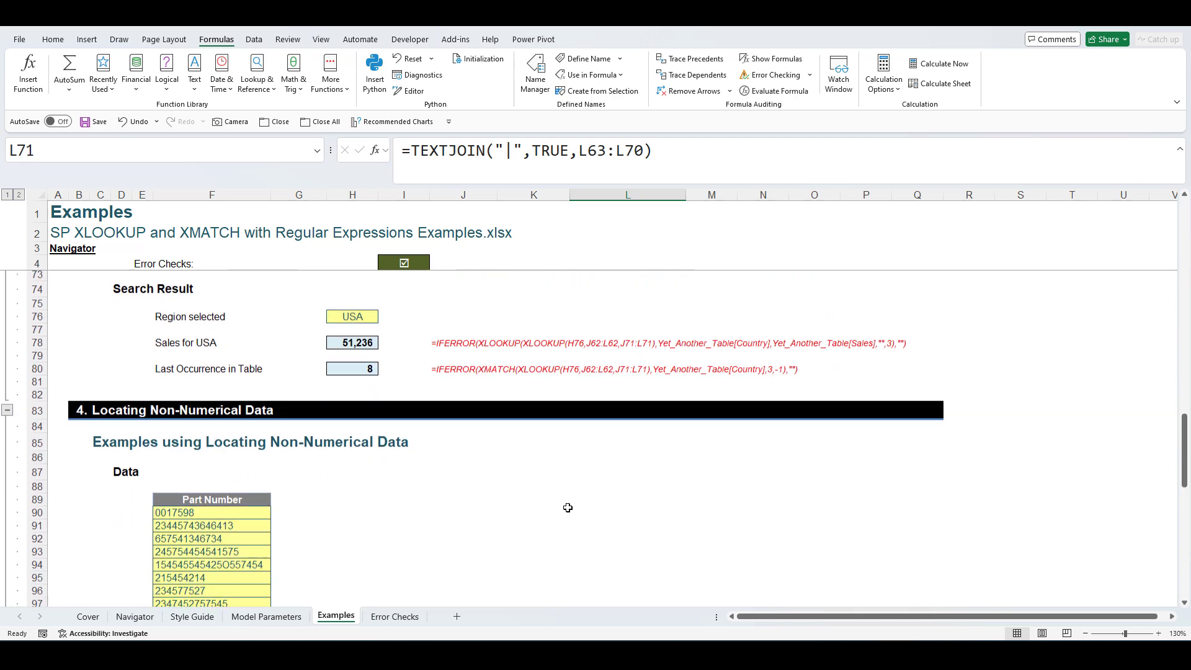
- Scroll to section 4 and inspect the Part Number entries, including the one containing a letter
{"action": "scroll", "coordinate": [562, 504], "scroll_direction": "down", "scroll_amount": 3}
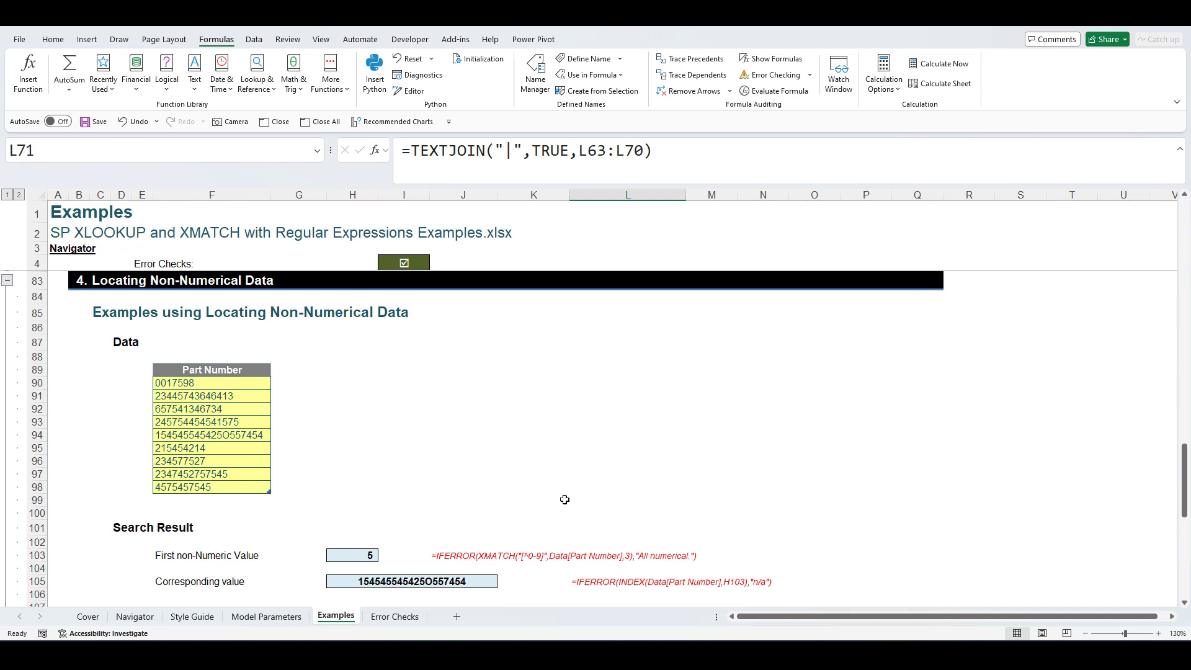
{"action": "left_click", "coordinate": [244, 382]}
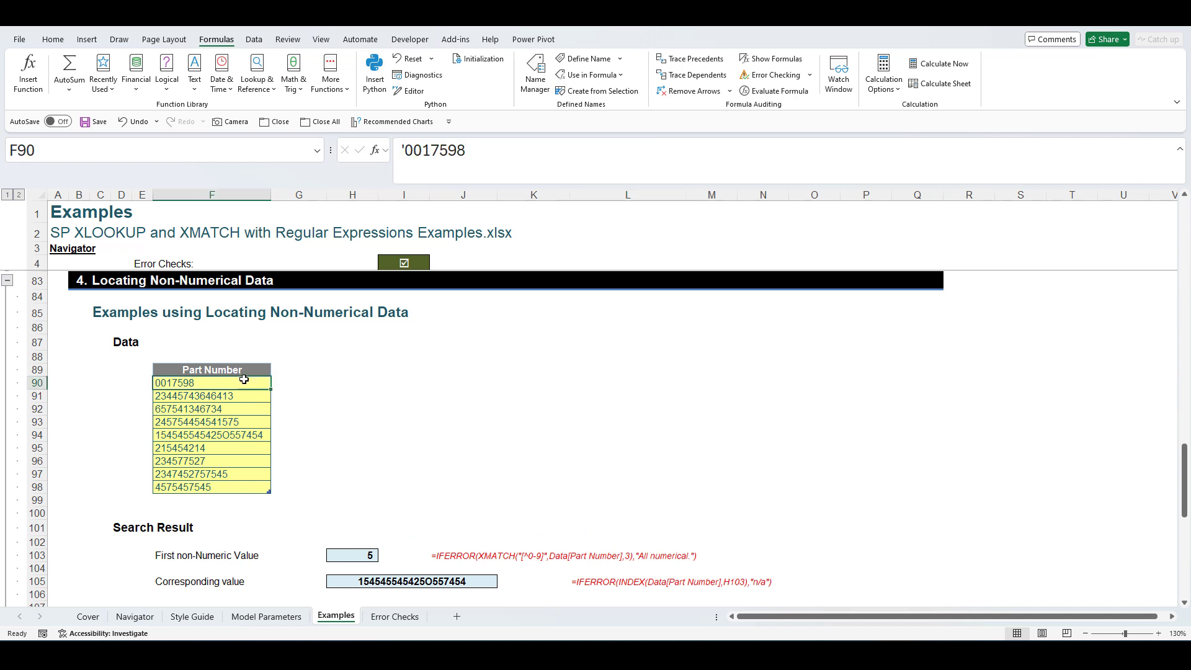
{"action": "left_click", "coordinate": [234, 407]}
{"action": "left_click", "coordinate": [224, 435]}
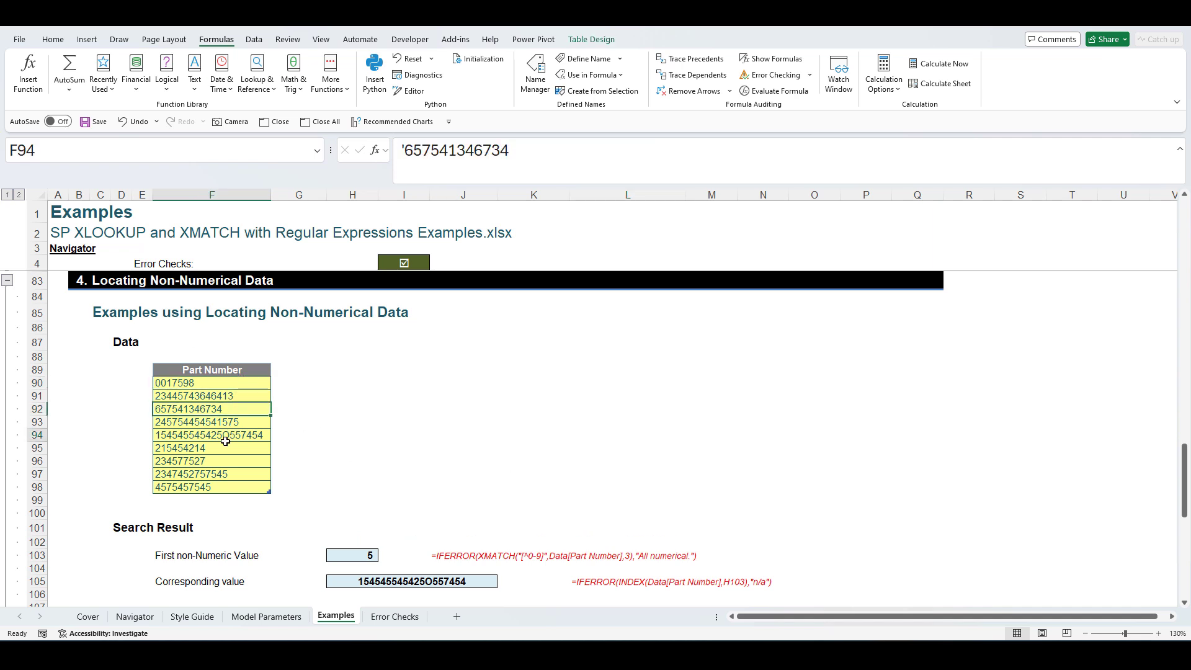
{"action": "left_click", "coordinate": [382, 434]}
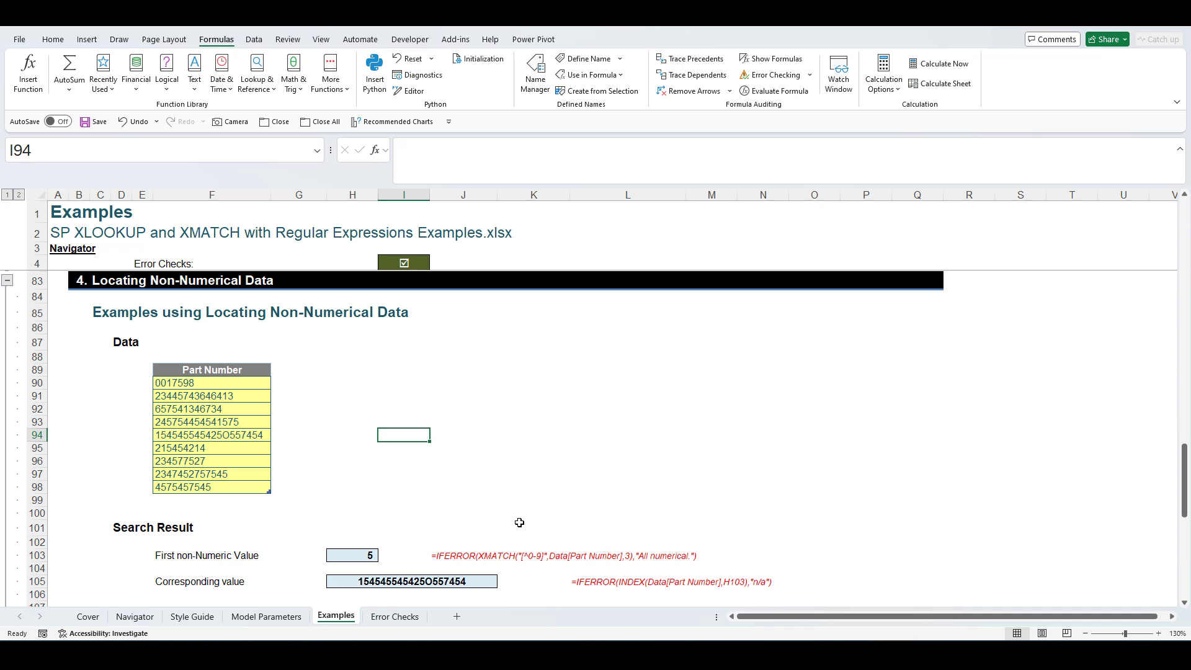
- Compare H103's [^0-9] XMATCH formula with the part number containing the letter O
{"action": "left_click", "coordinate": [367, 558]}
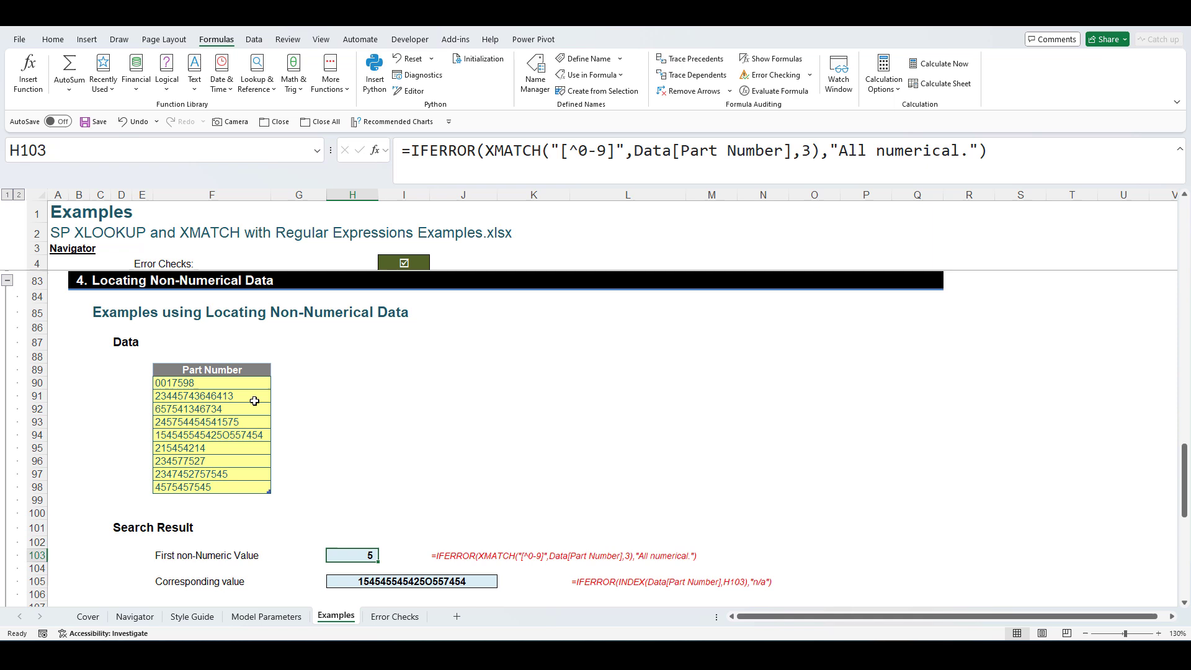
{"action": "left_click", "coordinate": [209, 383]}
{"action": "key", "text": "Down"}
{"action": "key", "text": "Down"}
{"action": "key", "text": "Down"}
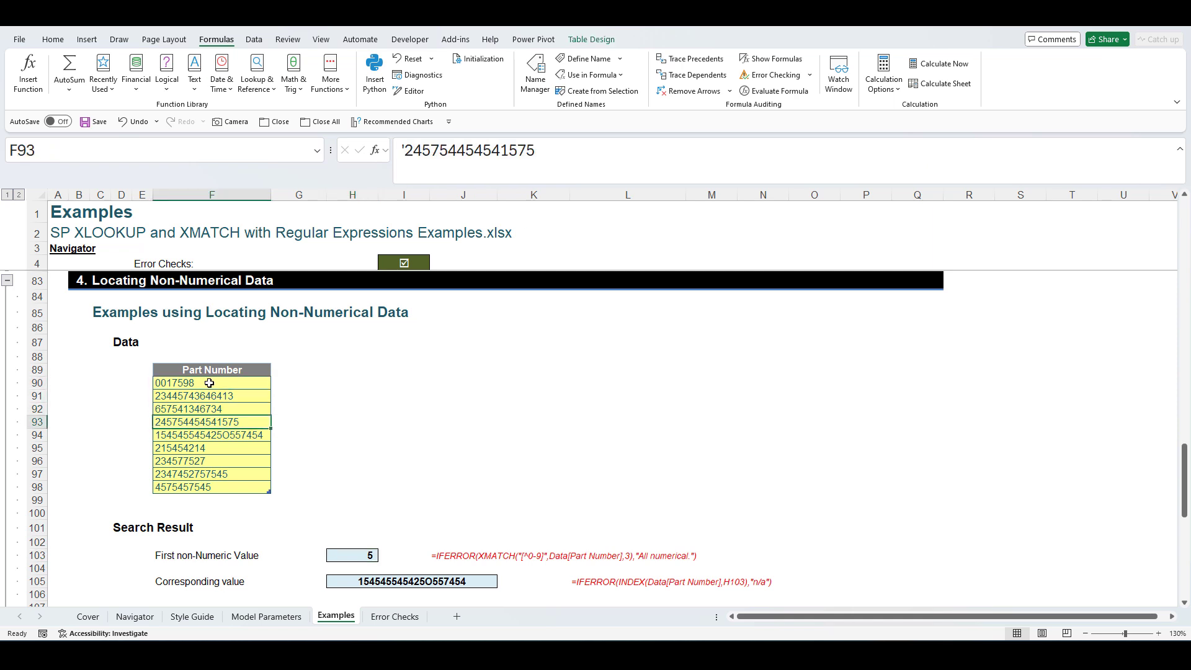
{"action": "key", "text": "Down"}
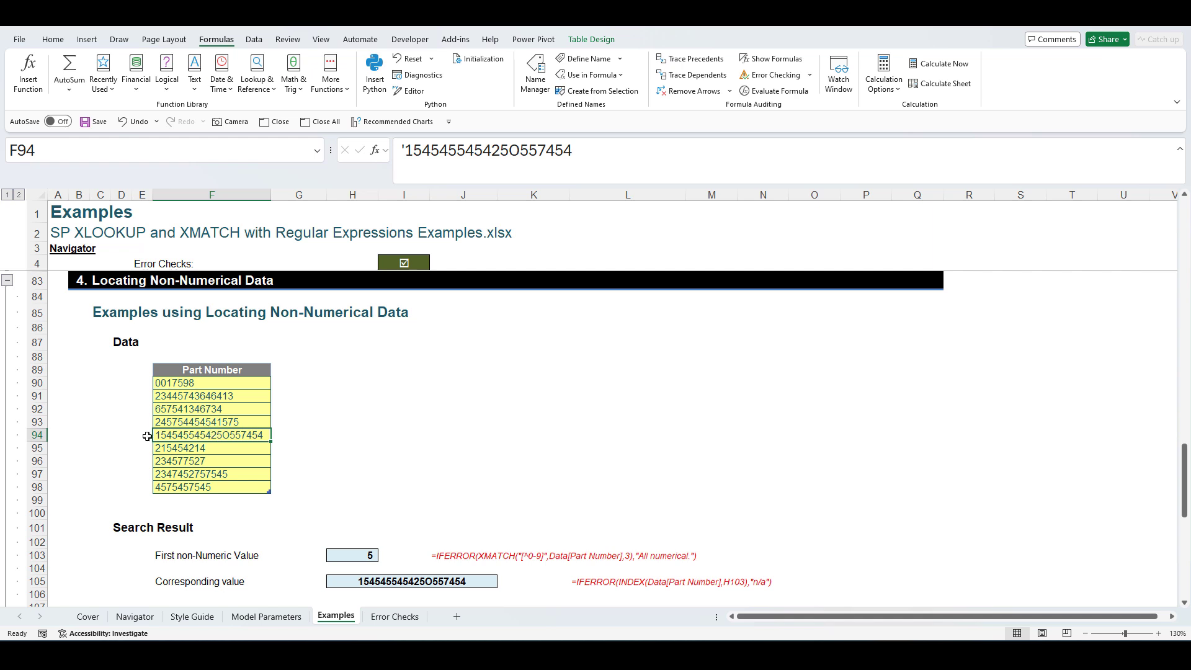
{"action": "left_click_drag", "start_coordinate": [509, 149], "coordinate": [520, 149]}
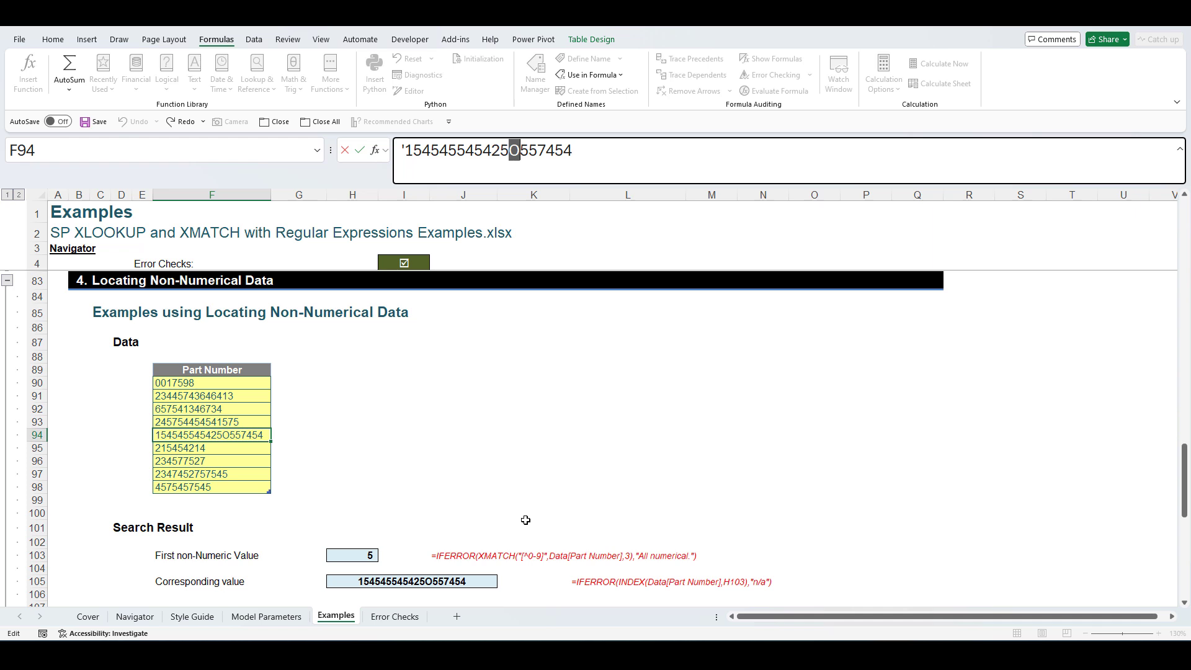
{"action": "key", "text": "Escape"}
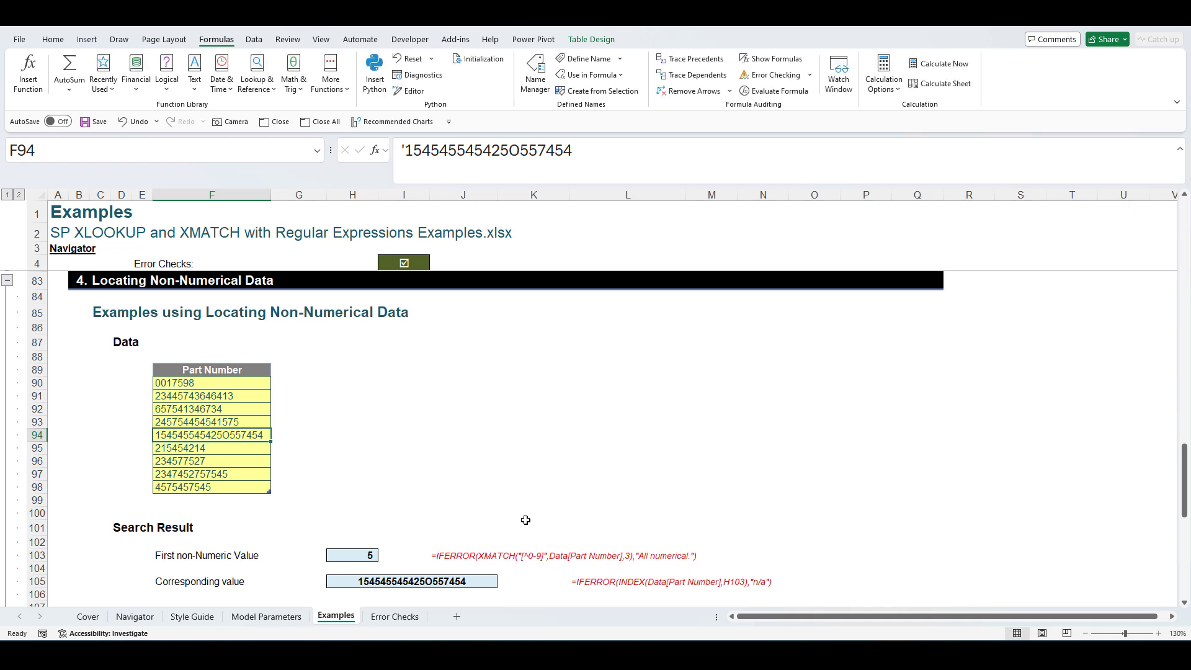
- Review H103's XMATCH result of 5 and the INDEX formula returning that part number
{"action": "left_click", "coordinate": [372, 554]}
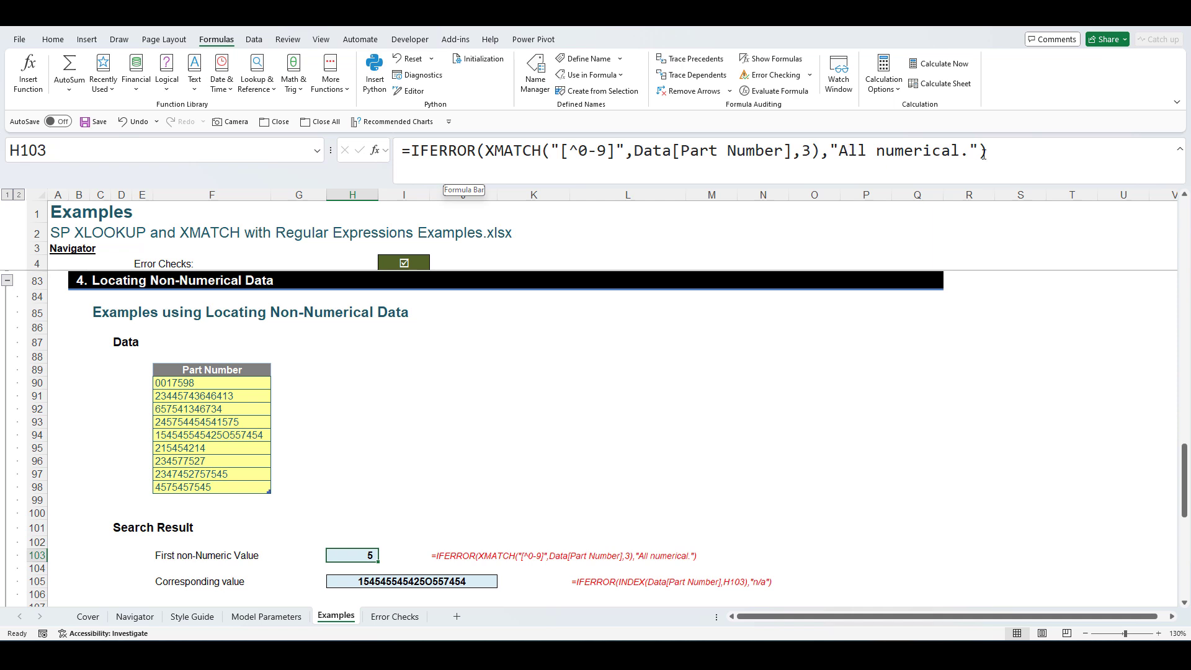
{"action": "left_click", "coordinate": [397, 581]}
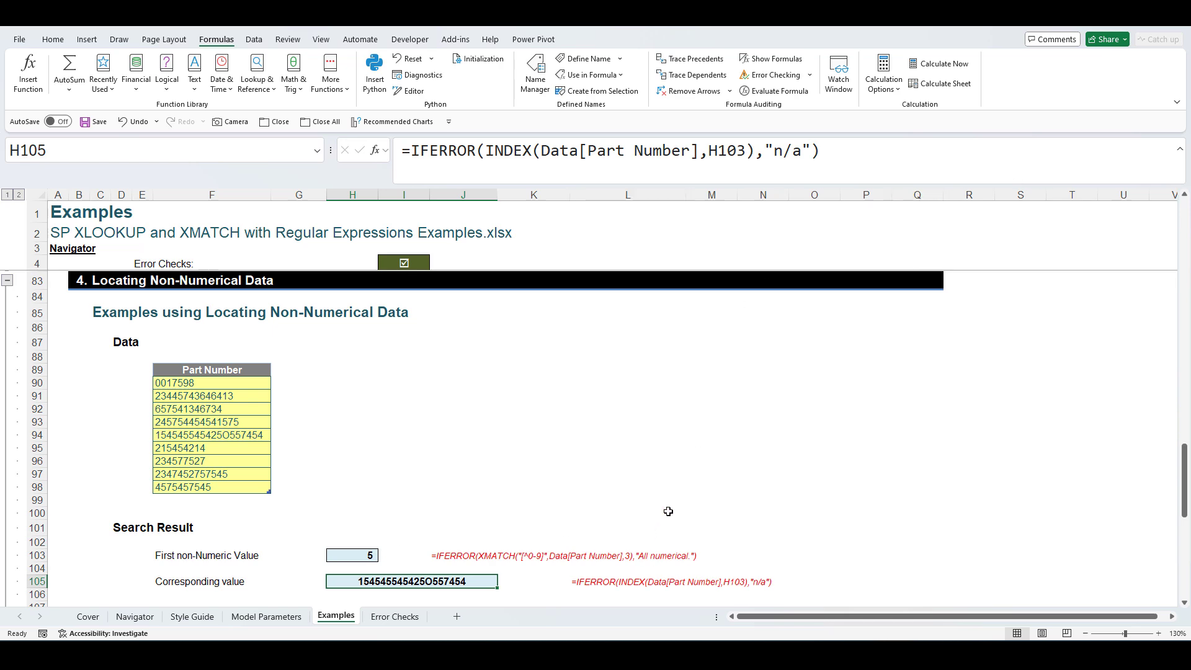
{"action": "scroll", "coordinate": [668, 510], "scroll_direction": "down", "scroll_amount": 8}
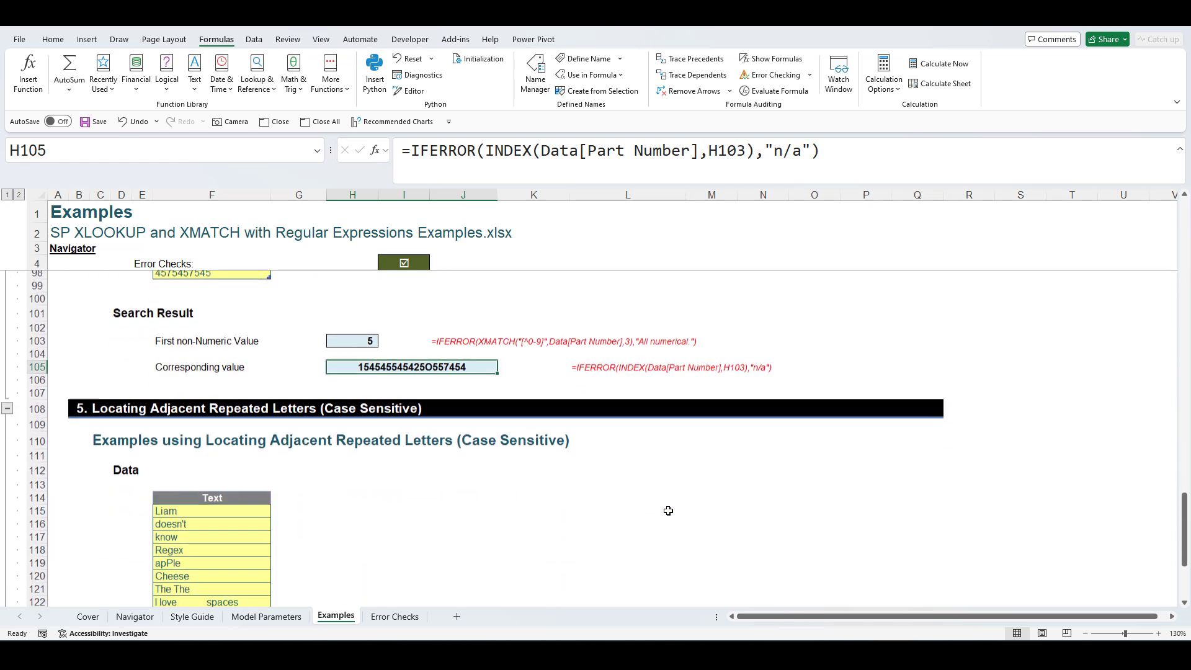
- Read the case-sensitive repeated-letters XMATCH regex formula in H128
{"action": "scroll", "coordinate": [669, 506], "scroll_direction": "down", "scroll_amount": 2}
{"action": "scroll", "coordinate": [669, 507], "scroll_direction": "up", "scroll_amount": 2}
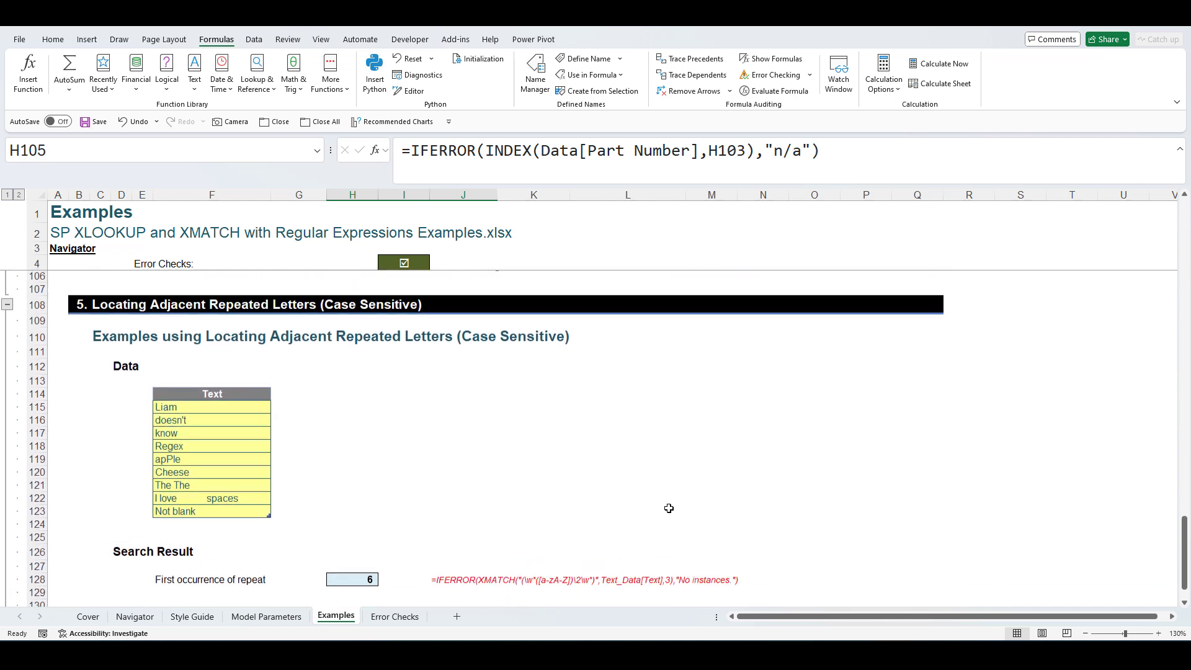
{"action": "left_click", "coordinate": [345, 585]}
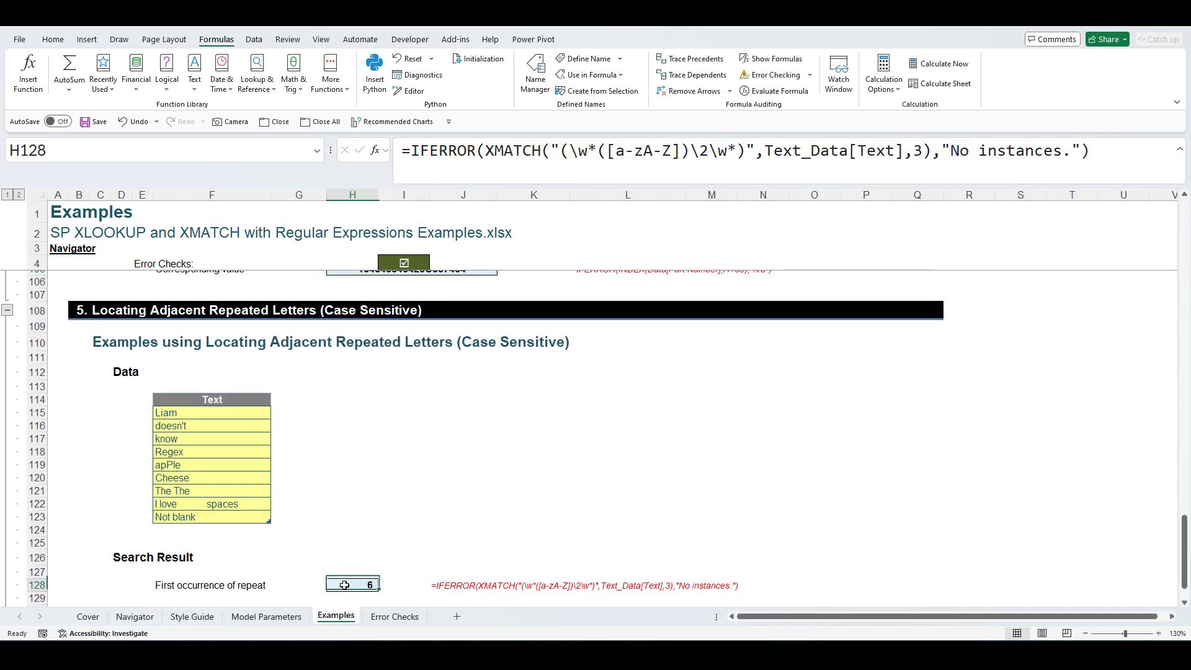
- Compare apPle and Cheese in the Text table to confirm why H128 returns 6
{"action": "left_click", "coordinate": [187, 465]}
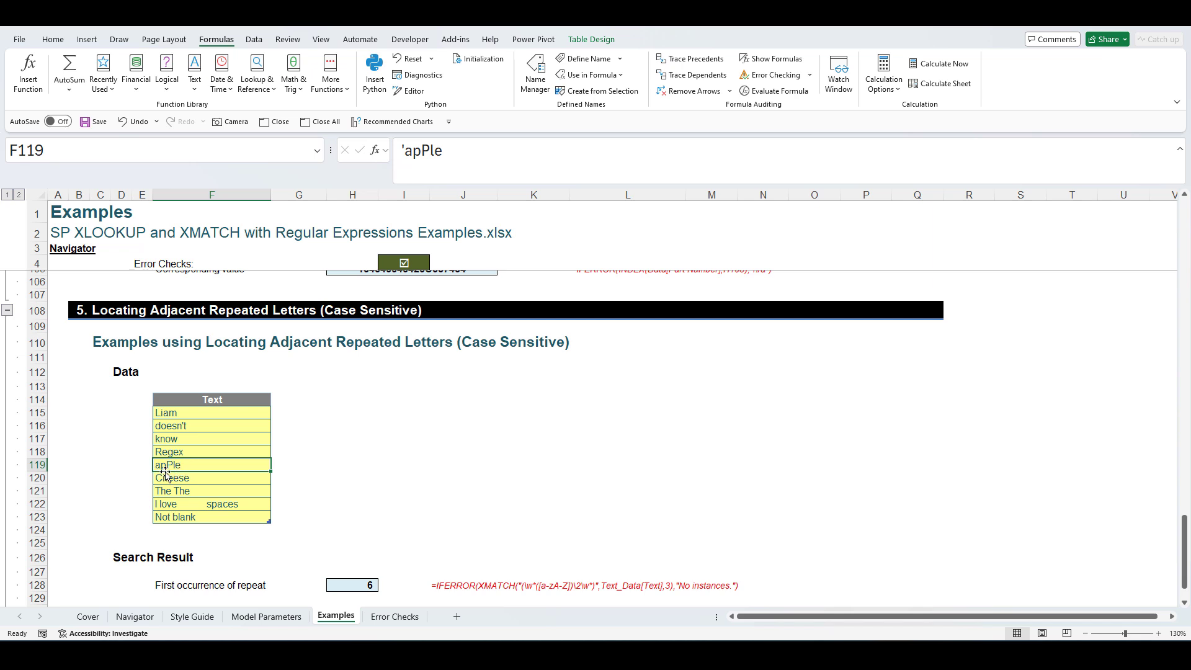
{"action": "left_click", "coordinate": [203, 477]}
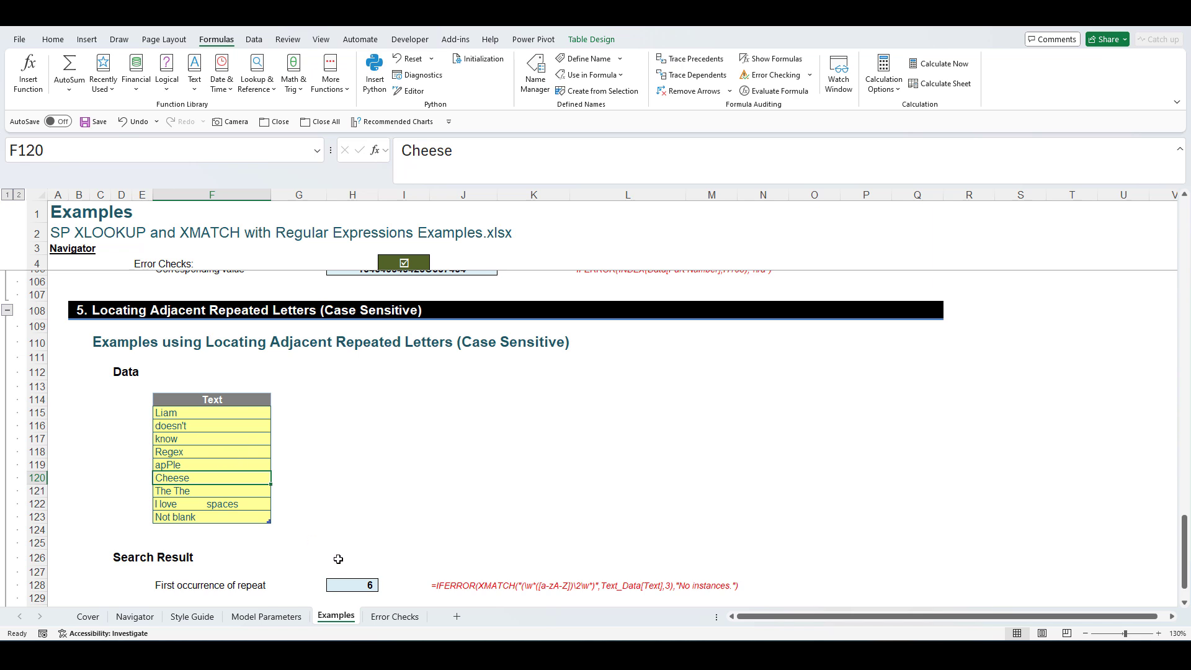
{"action": "left_click", "coordinate": [345, 583]}
{"action": "scroll", "coordinate": [462, 548], "scroll_direction": "down", "scroll_amount": 1}
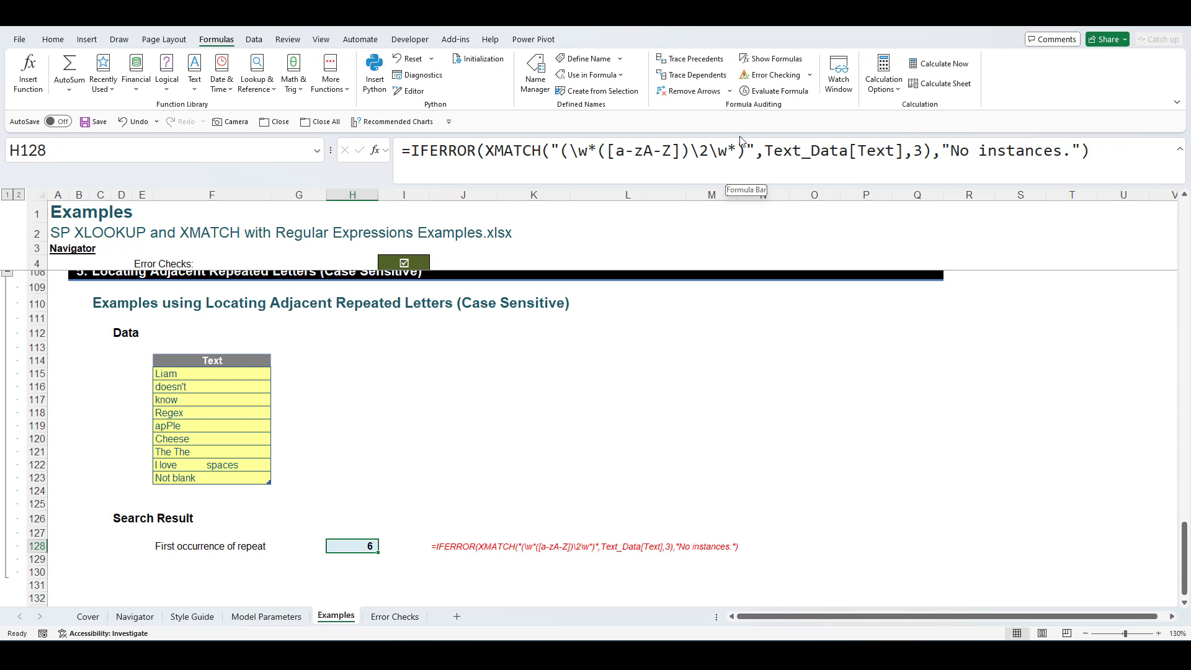
{"action": "left_click", "coordinate": [434, 377]}
{"action": "scroll", "coordinate": [440, 381], "scroll_direction": "up", "scroll_amount": 6}
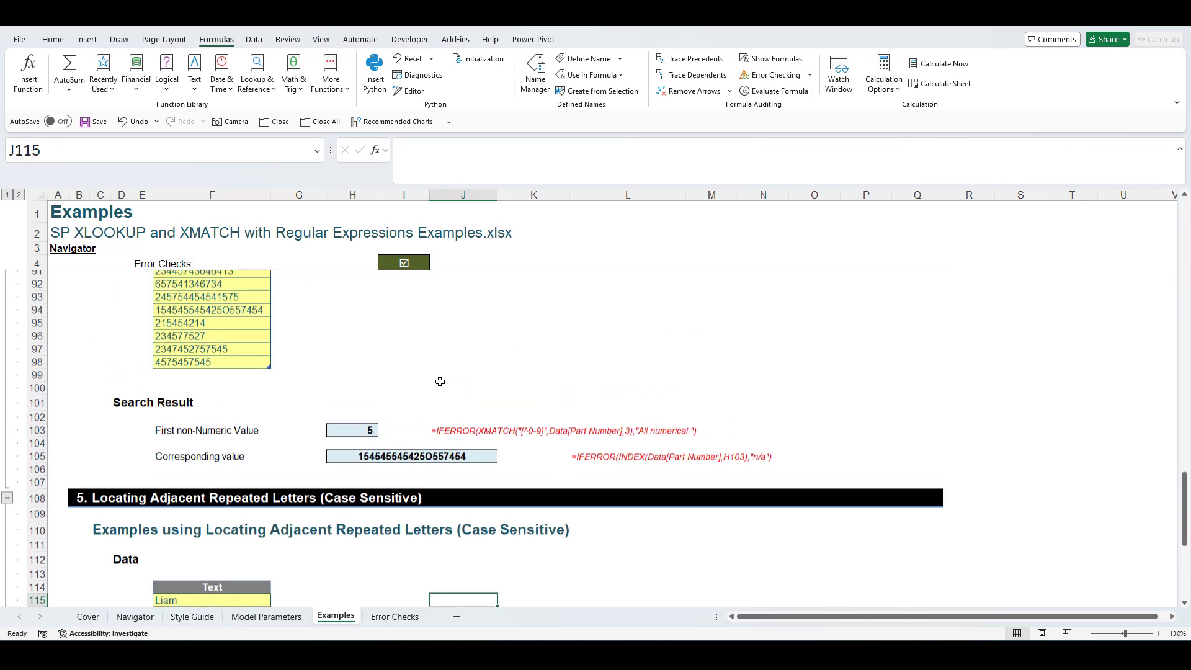
- Recheck the formulas in H78, H51 and H24 while scrolling back up to section 1
{"action": "scroll", "coordinate": [440, 382], "scroll_direction": "up", "scroll_amount": 10}
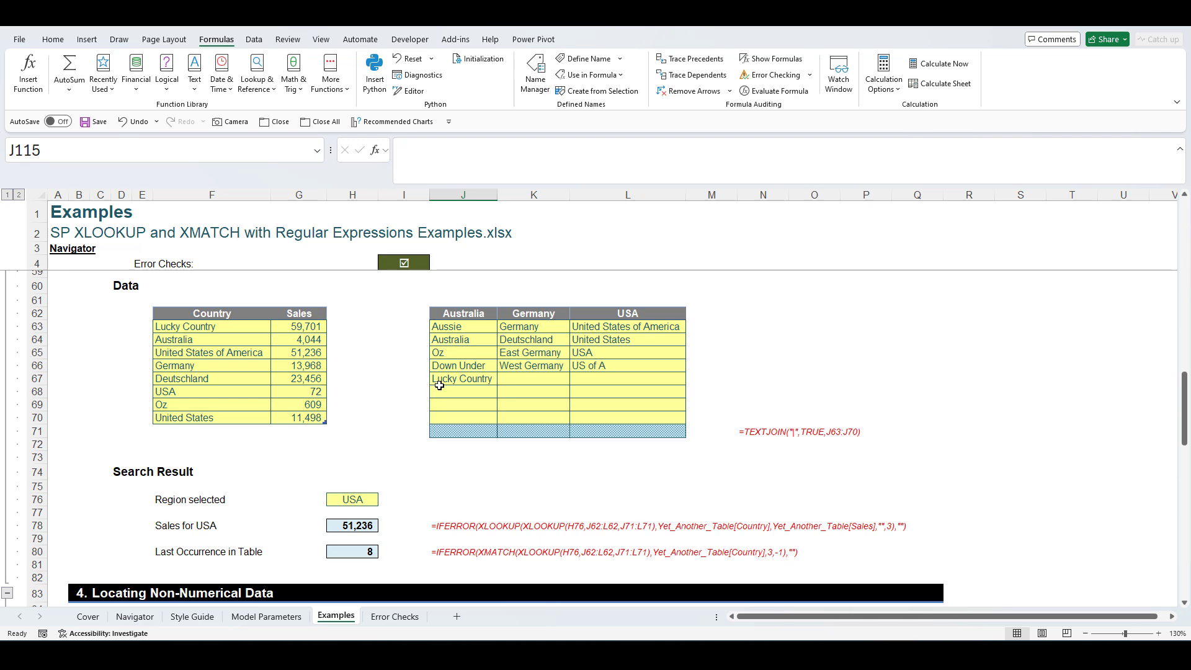
{"action": "left_click", "coordinate": [366, 525]}
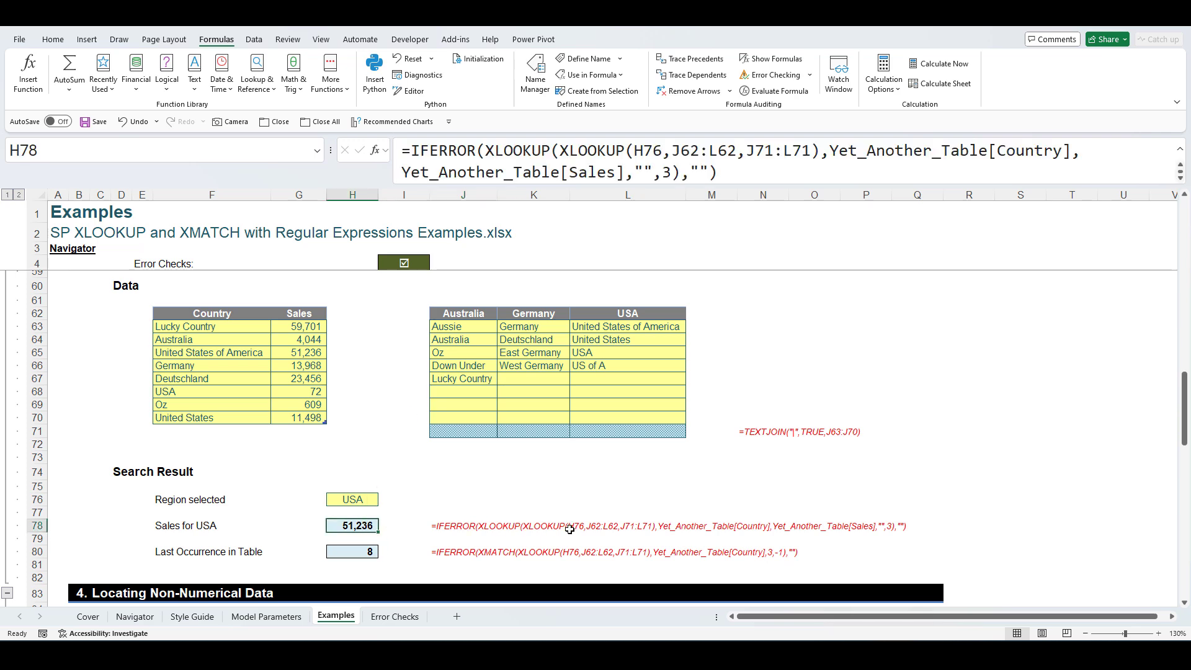
{"action": "scroll", "coordinate": [484, 492], "scroll_direction": "up", "scroll_amount": 7}
{"action": "left_click", "coordinate": [375, 430]}
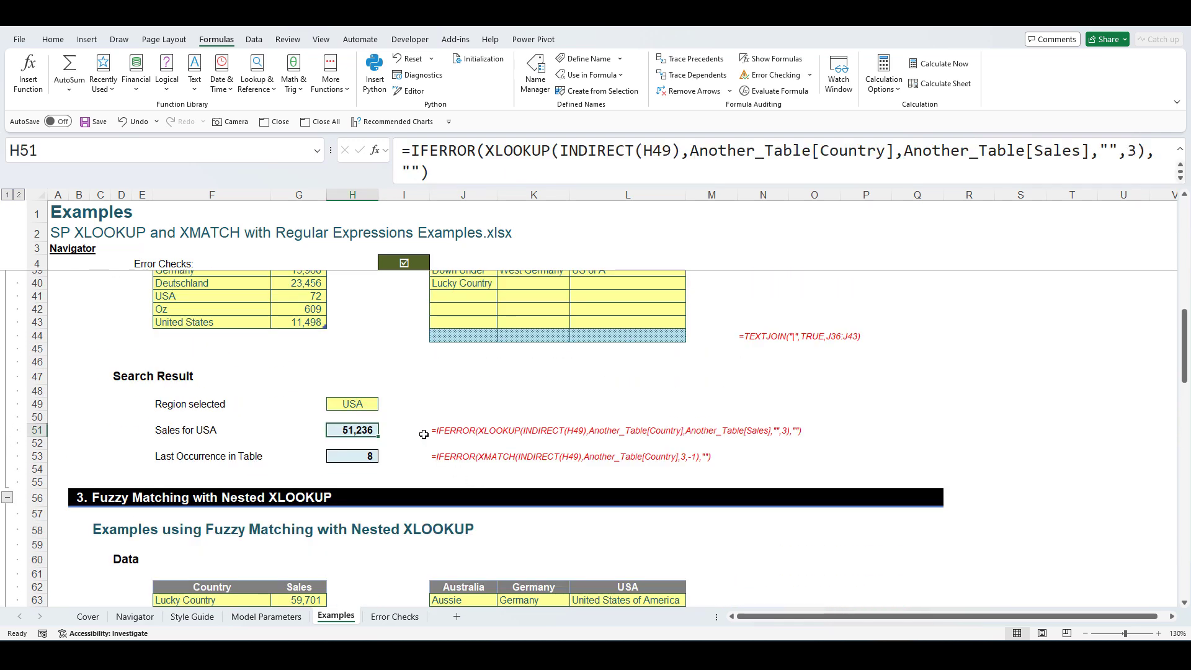
{"action": "scroll", "coordinate": [484, 433], "scroll_direction": "up", "scroll_amount": 9}
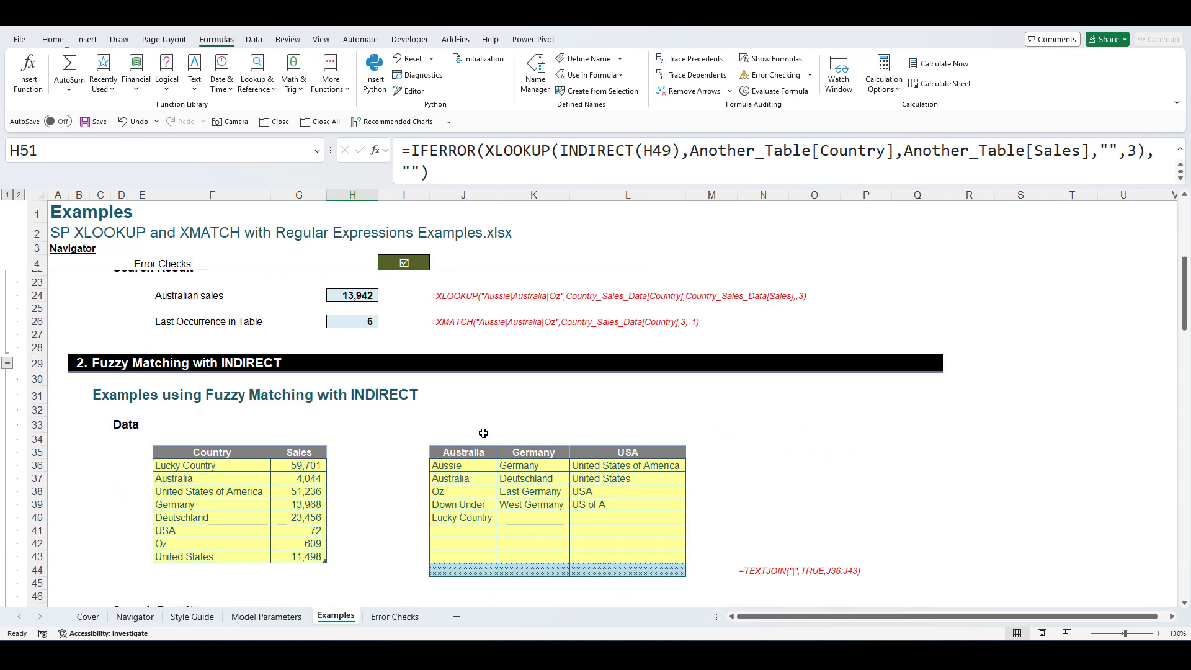
{"action": "left_click", "coordinate": [375, 451]}
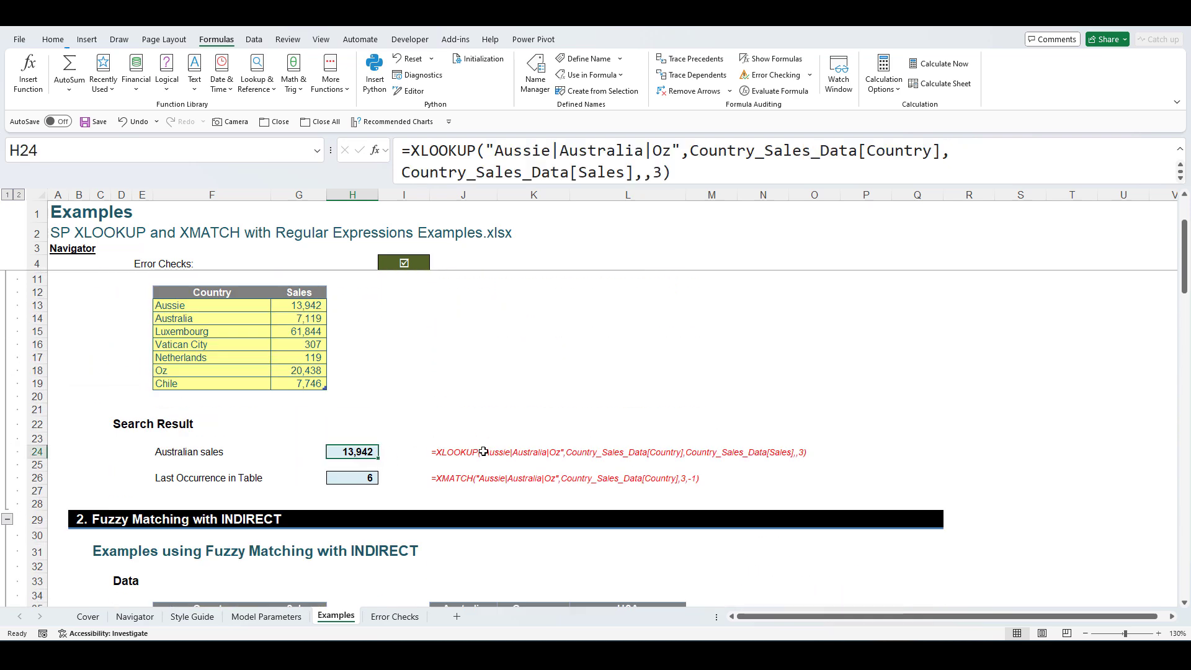
{"action": "scroll", "coordinate": [639, 467], "scroll_direction": "up", "scroll_amount": 2}
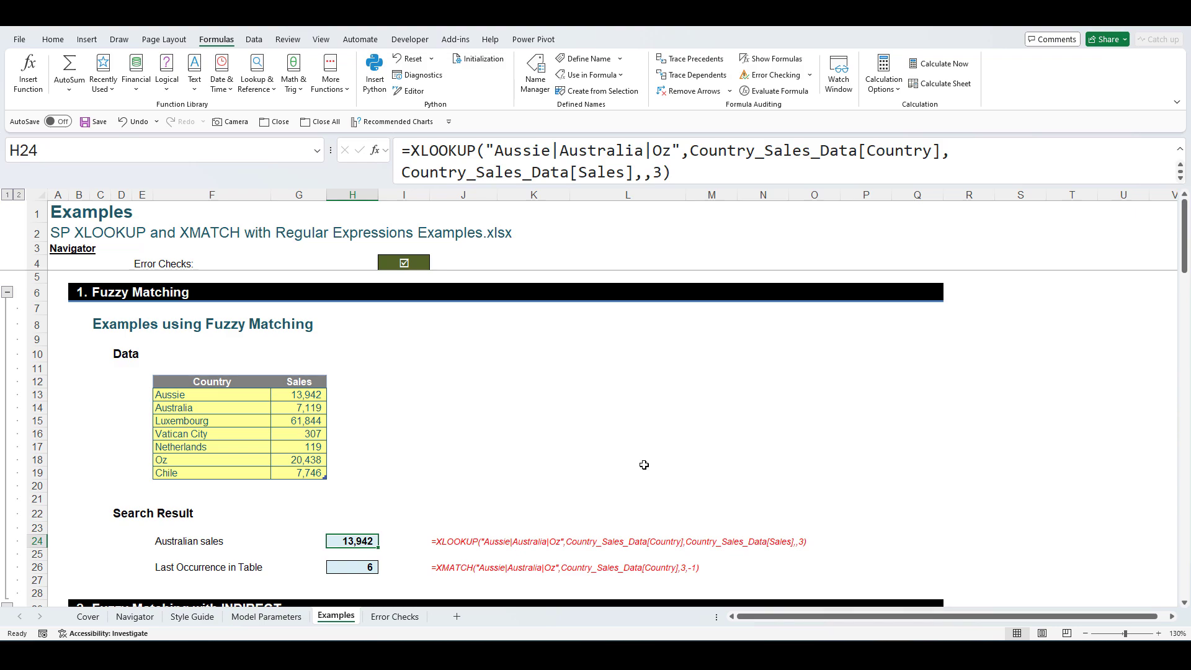